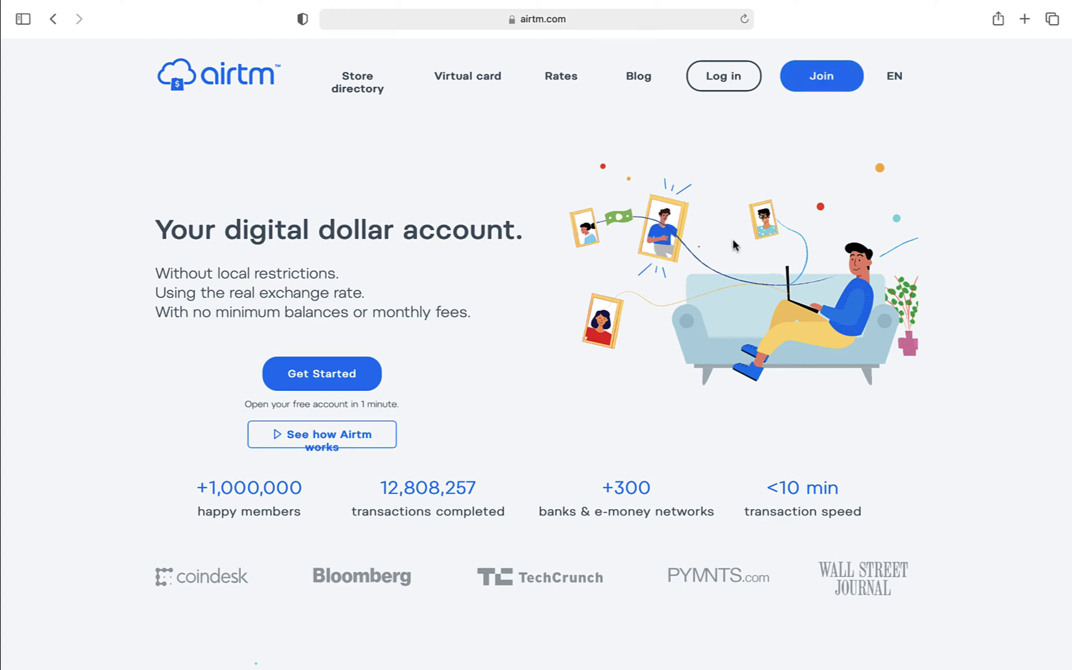
# Begin an individual Airtm sign-up with India as the country, continuing with Google.
pyautogui.scroll(-10, 665, 321)
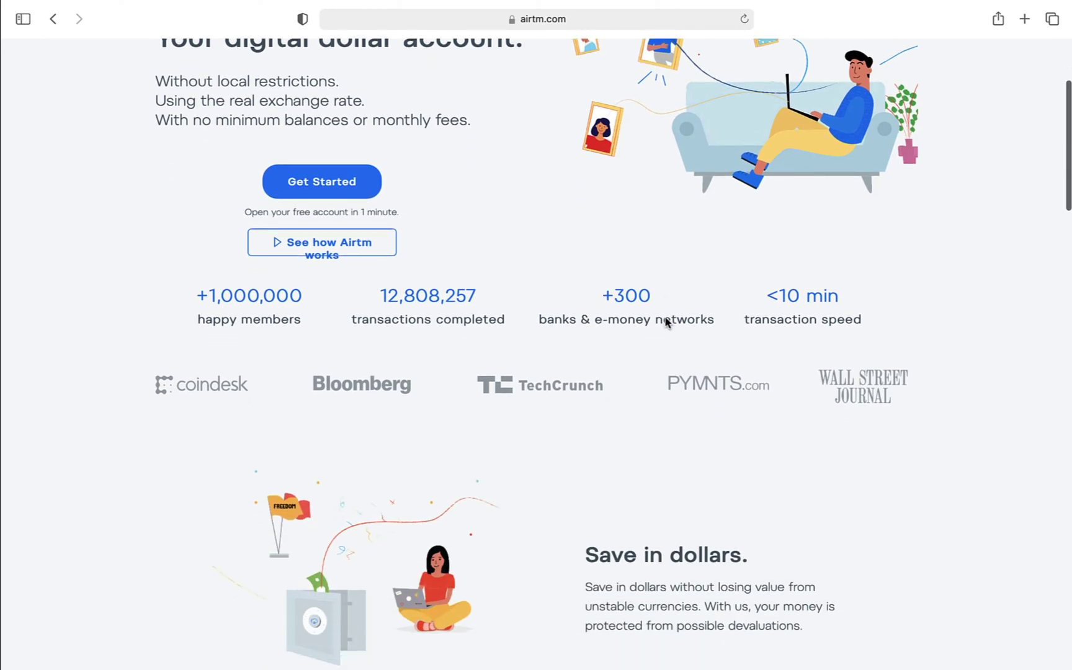
pyautogui.scroll(-2, 665, 321)
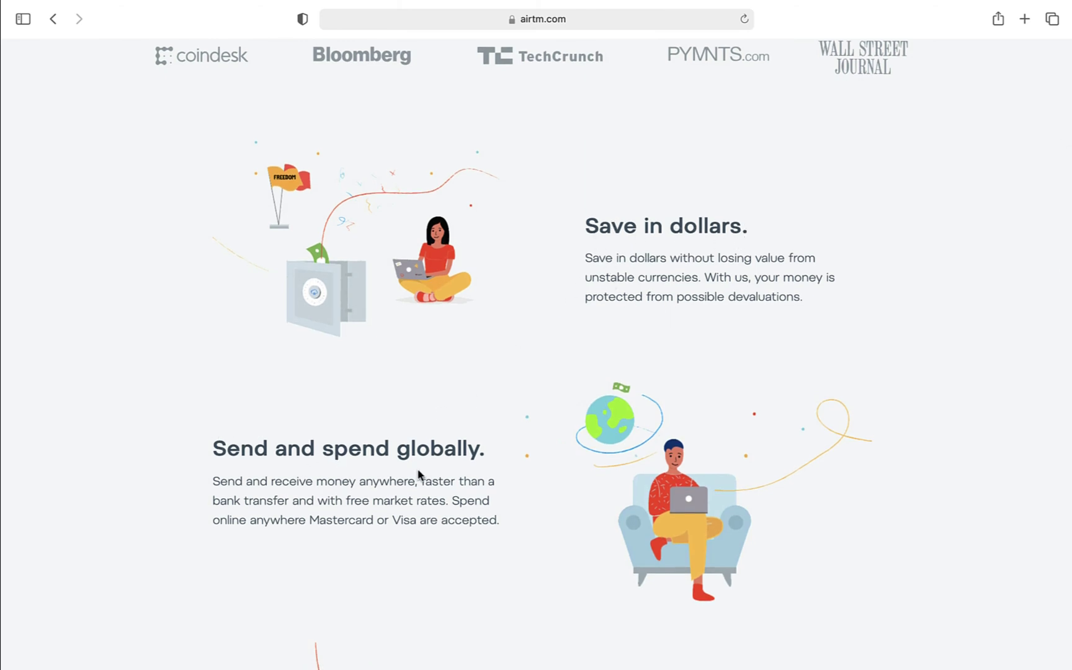
pyautogui.scroll(-3, 419, 473)
pyautogui.scroll(-5, 533, 380)
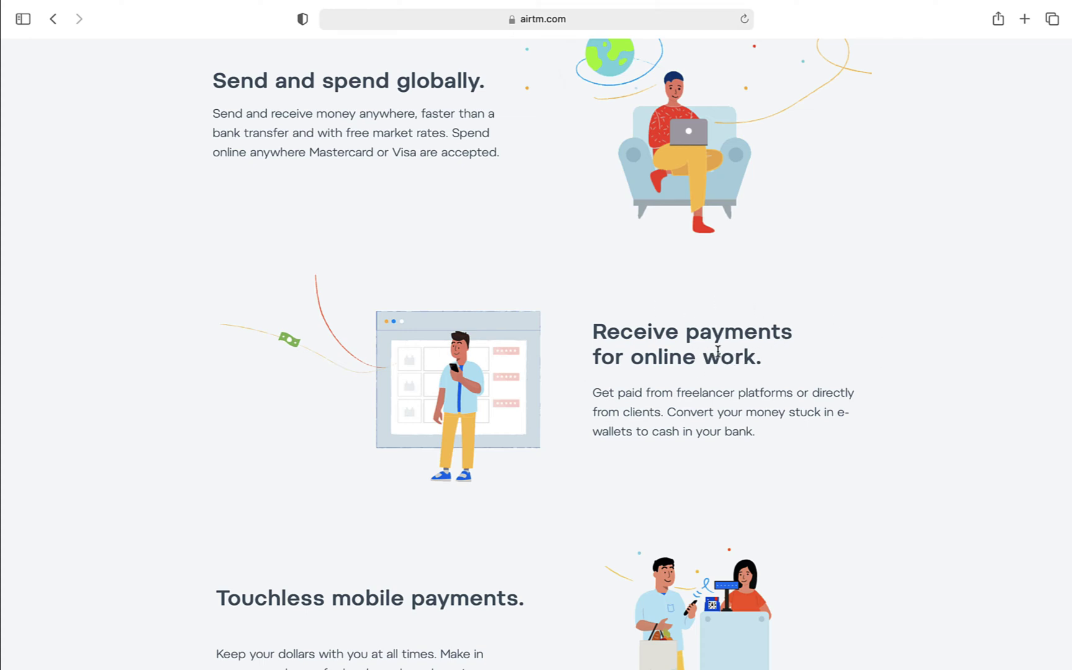
pyautogui.scroll(-3, 684, 411)
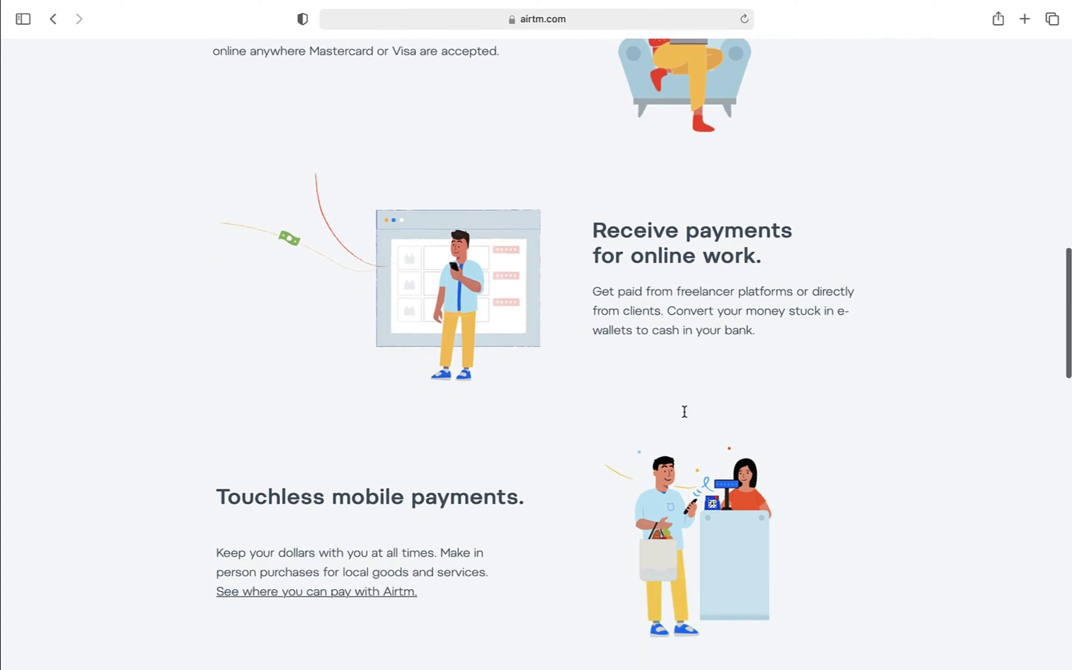
pyautogui.scroll(-3, 658, 419)
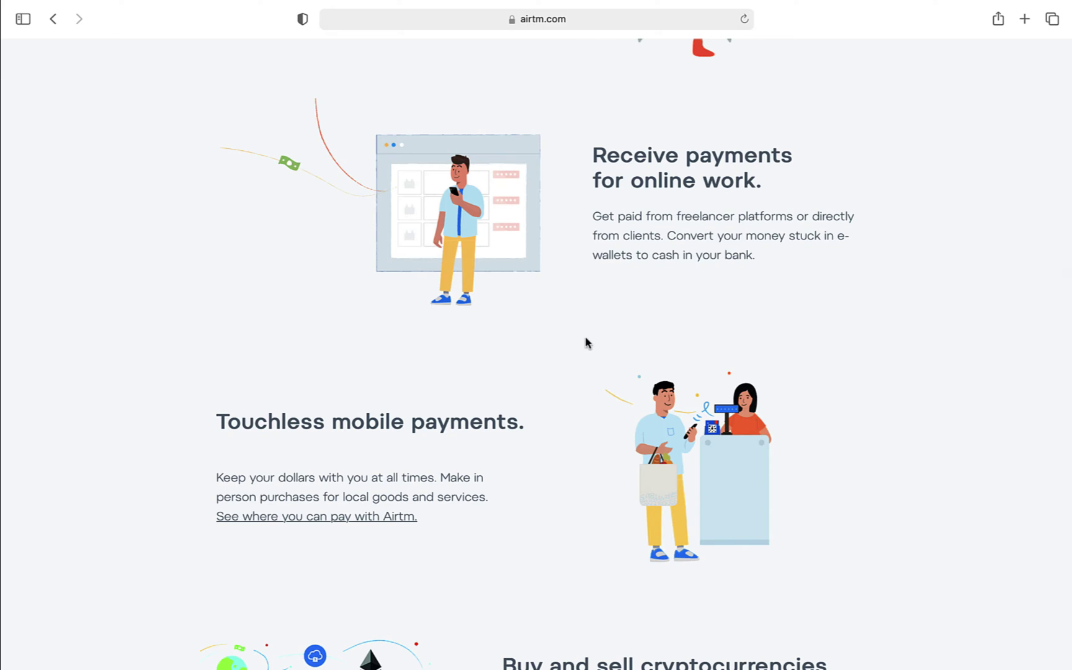
pyautogui.scroll(-5, 585, 348)
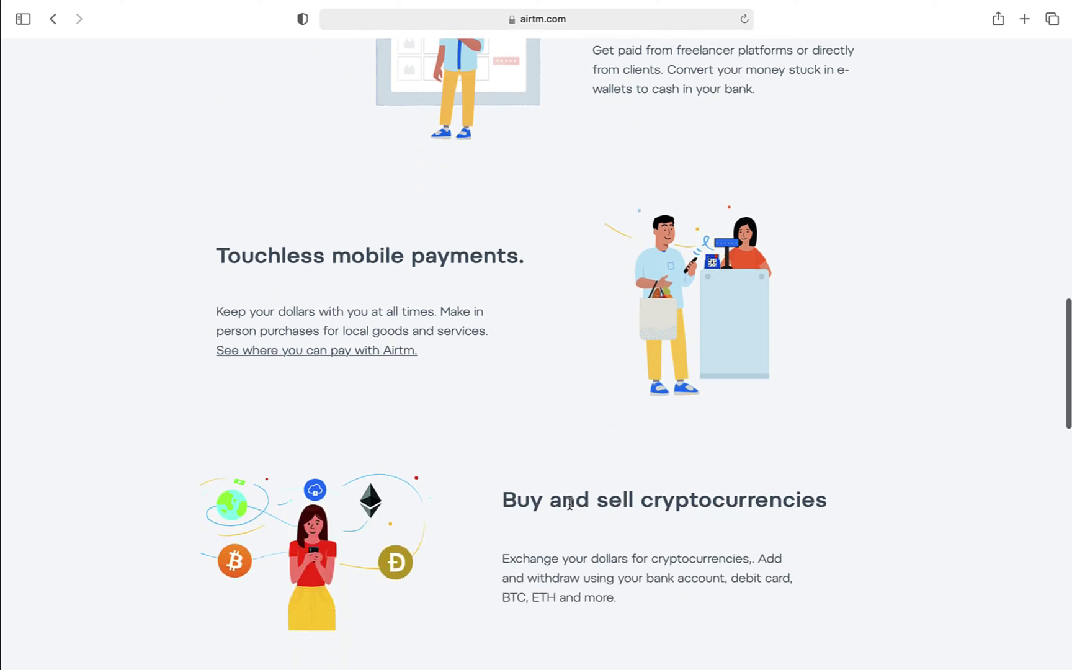
pyautogui.scroll(-12, 629, 502)
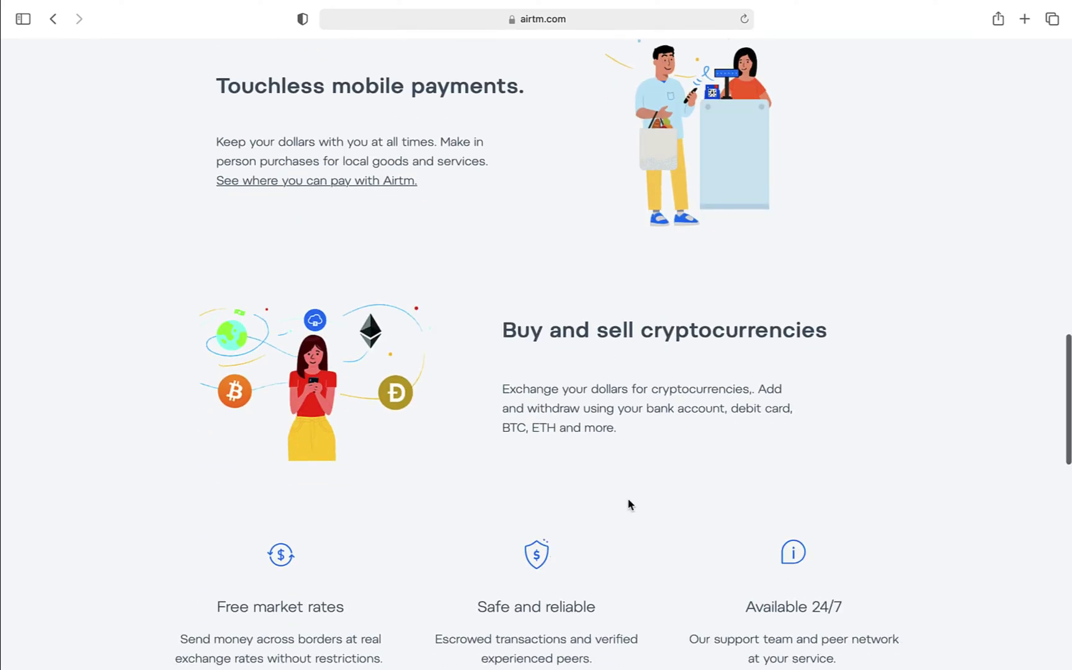
pyautogui.scroll(-8, 565, 469)
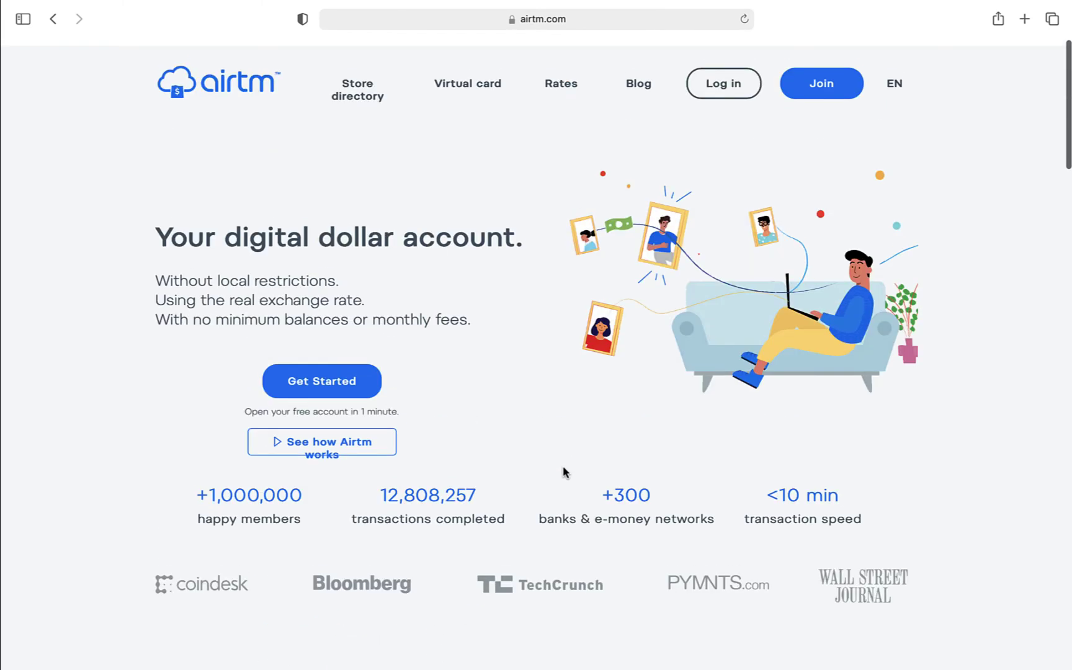
pyautogui.scroll(-1, 756, 234)
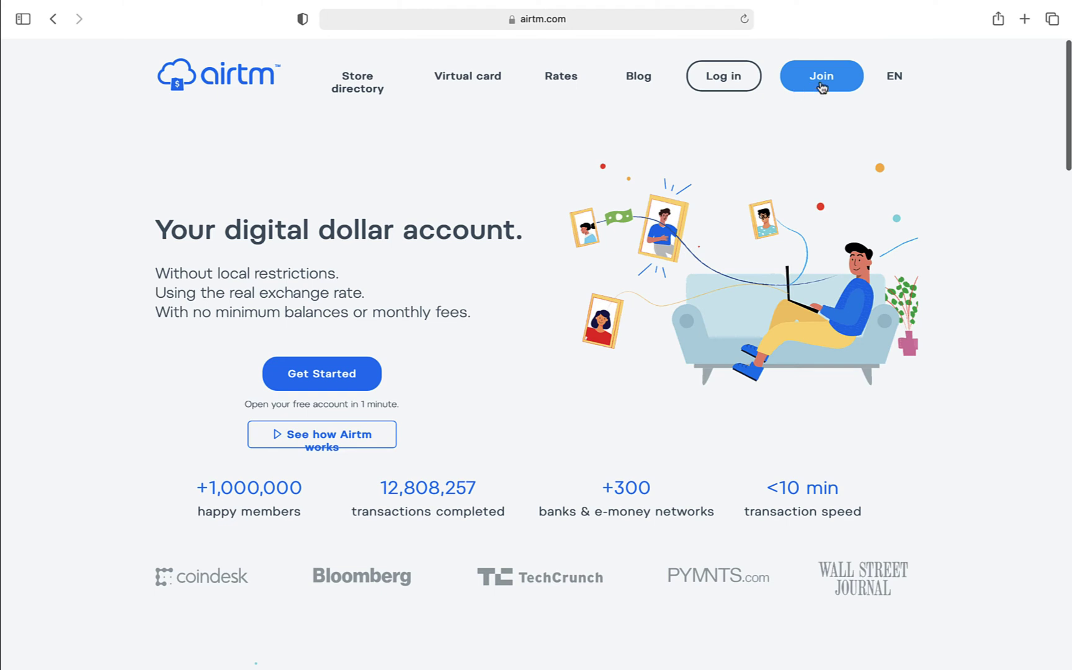
pyautogui.click(822, 83)
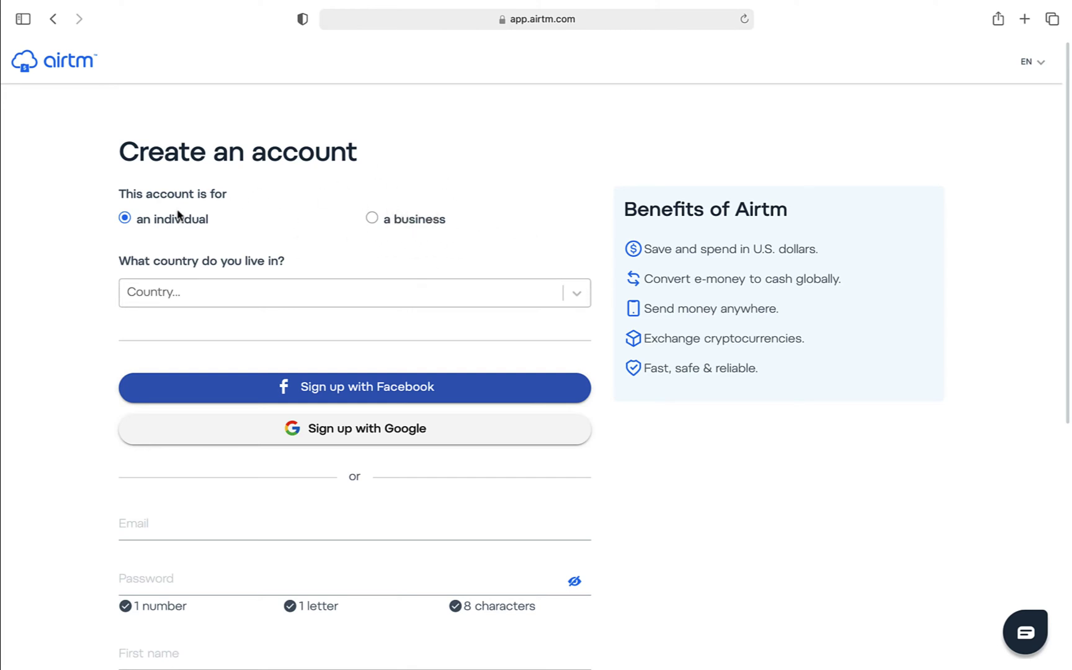
pyautogui.click(174, 296)
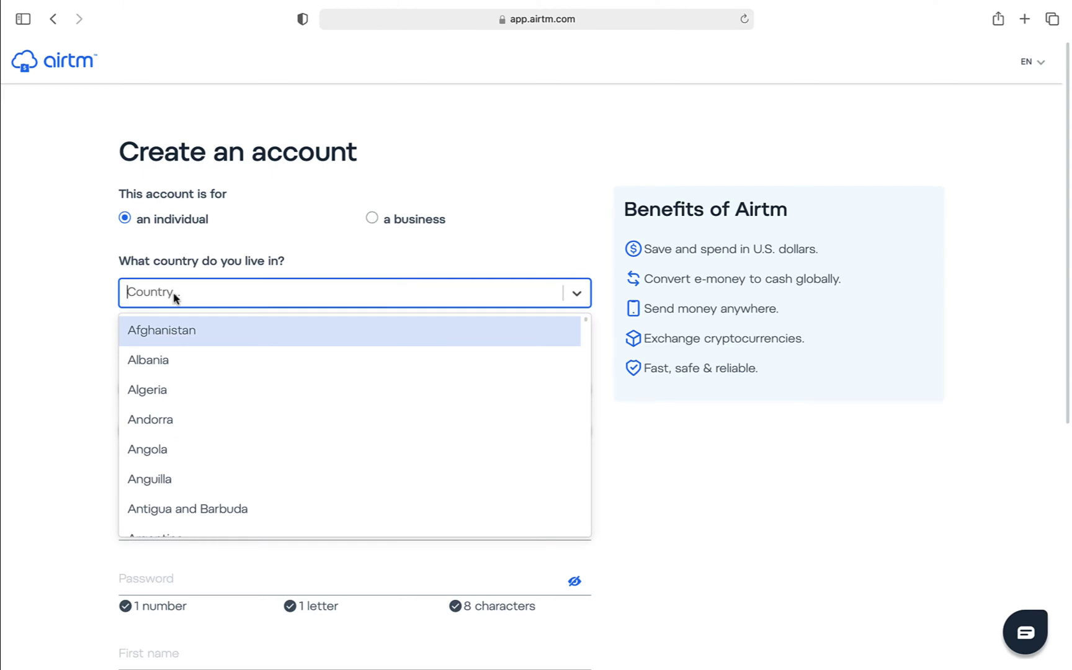
pyautogui.write('india')
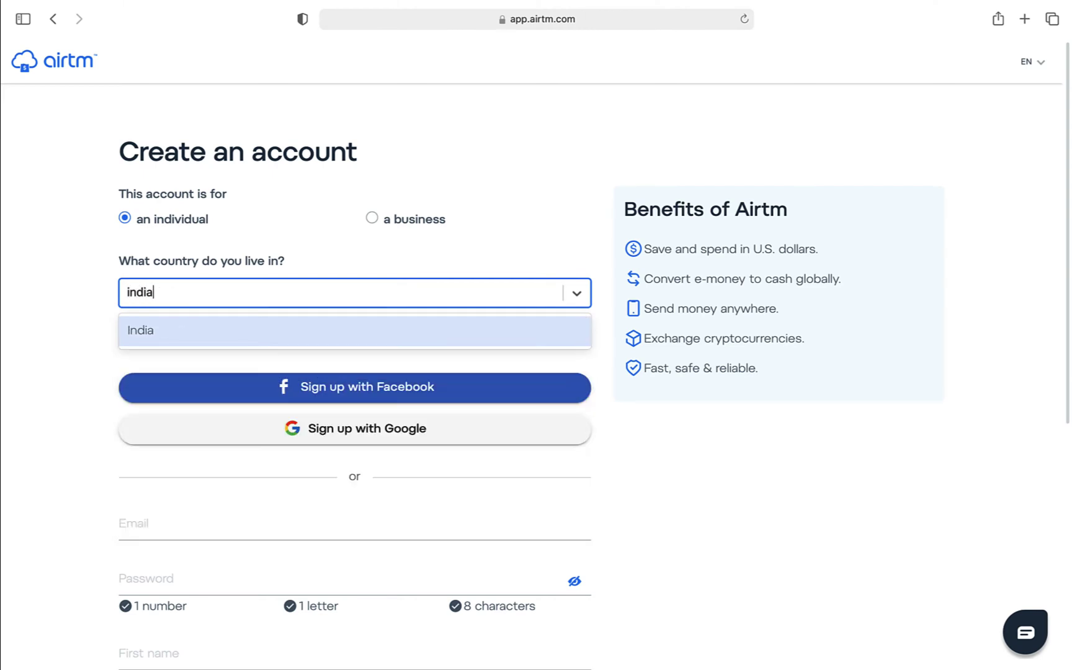
pyautogui.click(139, 335)
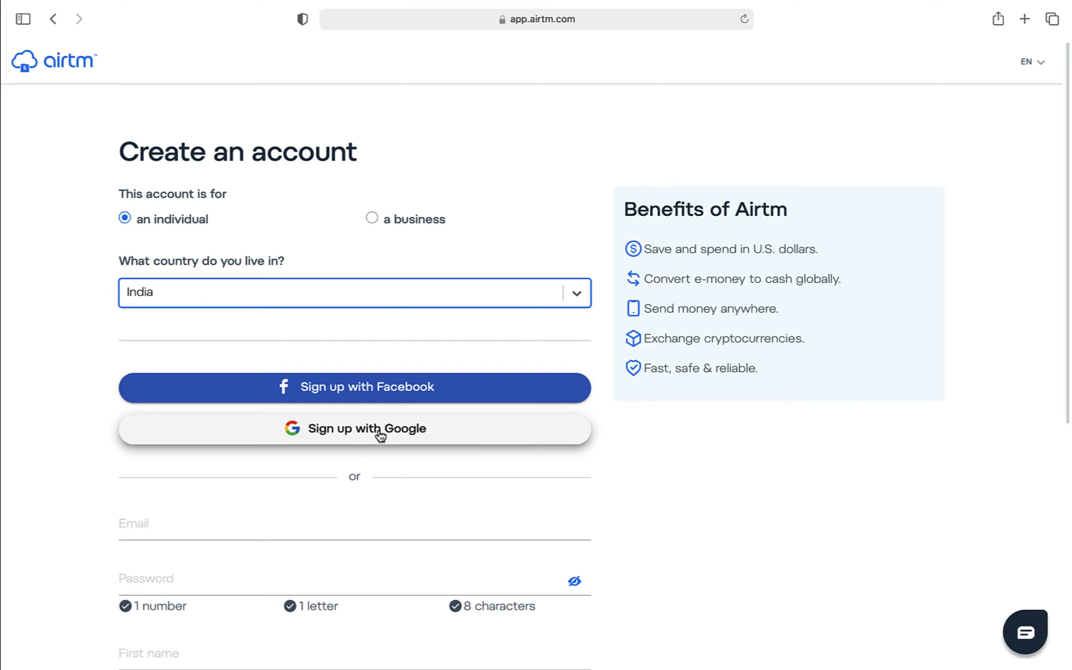
pyautogui.click(229, 528)
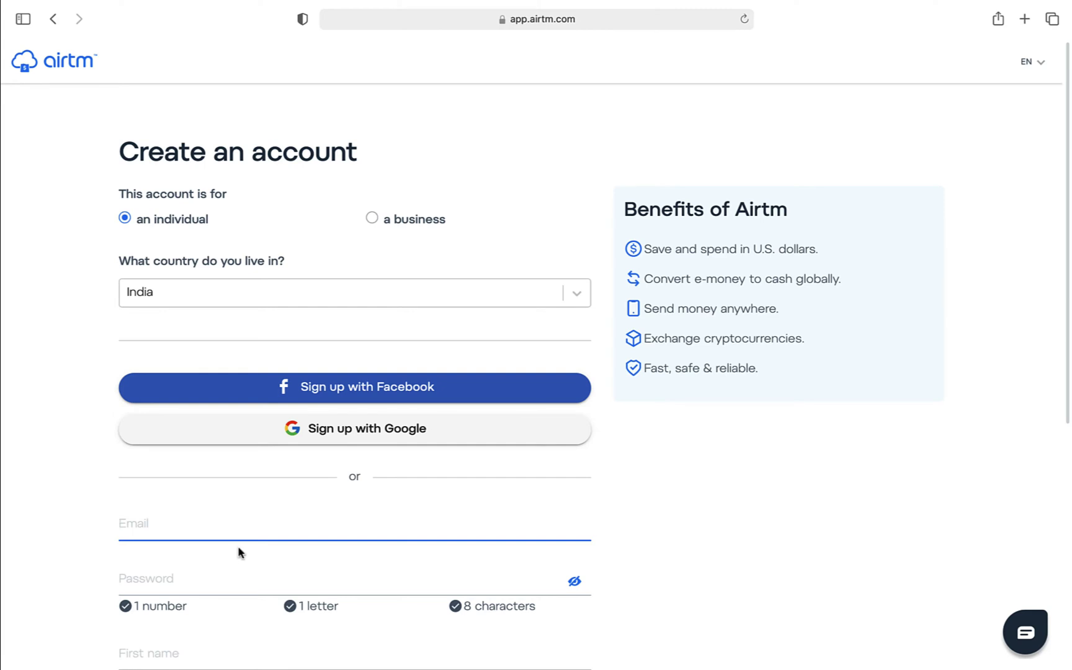
pyautogui.click(370, 434)
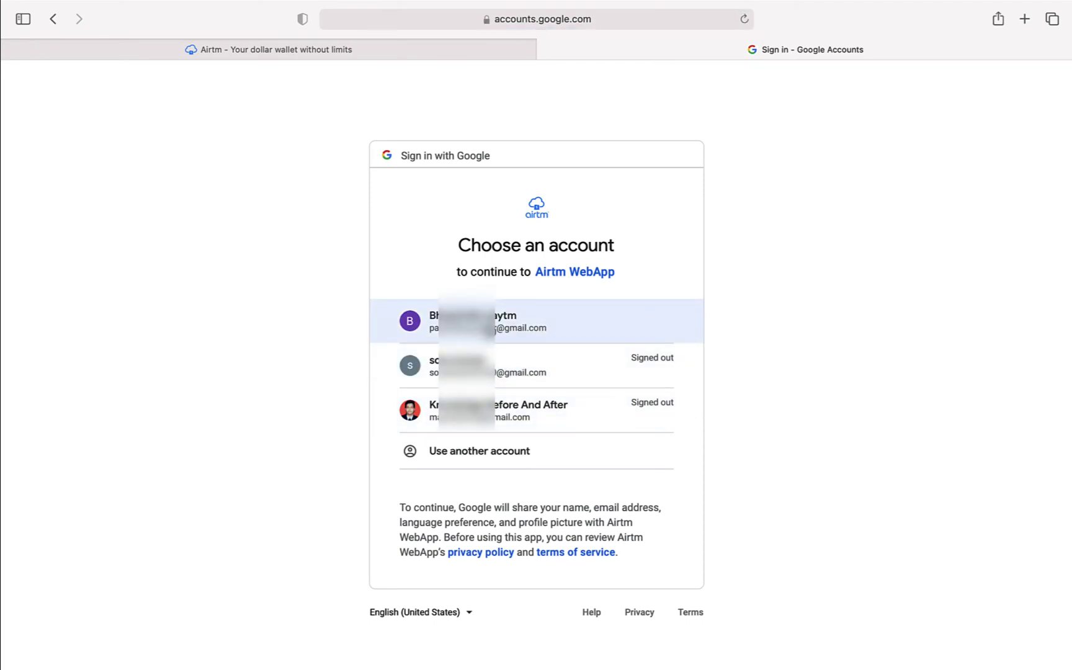
# Continue to Airtm with the first Google account in the chooser.
pyautogui.click(491, 323)
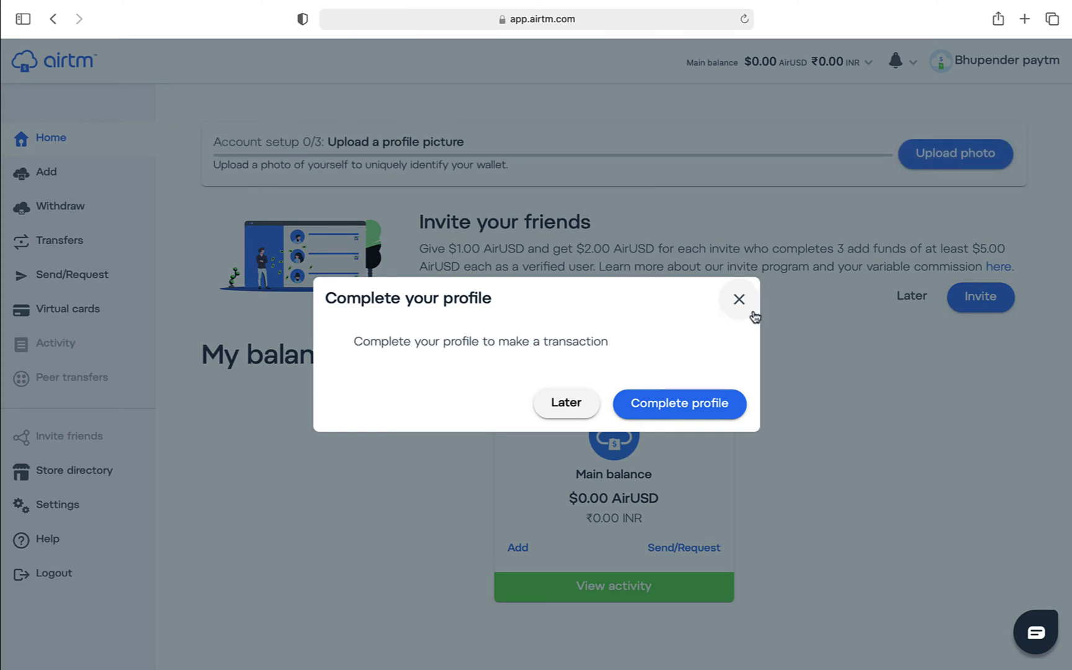
# Open the Complete profile form and focus the first name field.
pyautogui.click(695, 408)
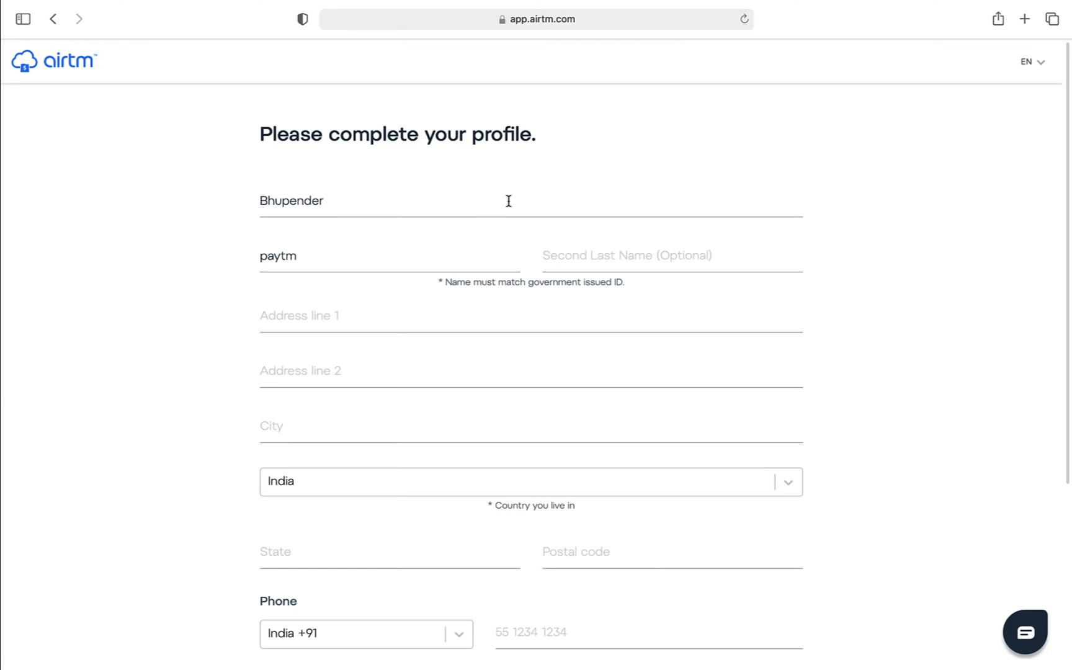
pyautogui.click(509, 201)
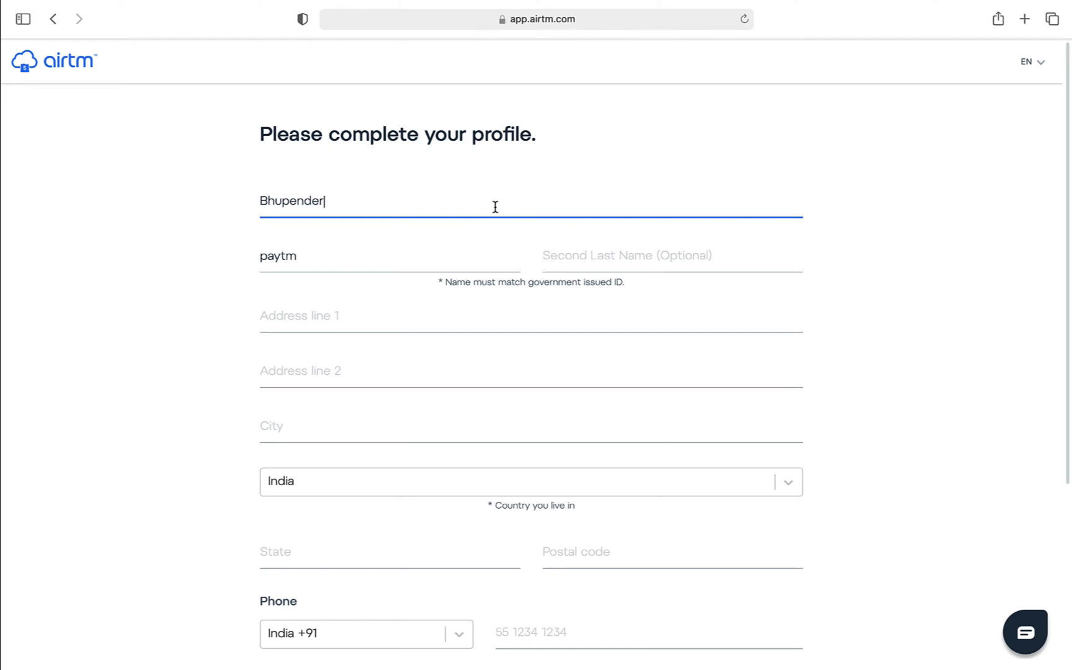
# Replace the profile's first and last name with the account holder's name.
pyautogui.click(327, 248)
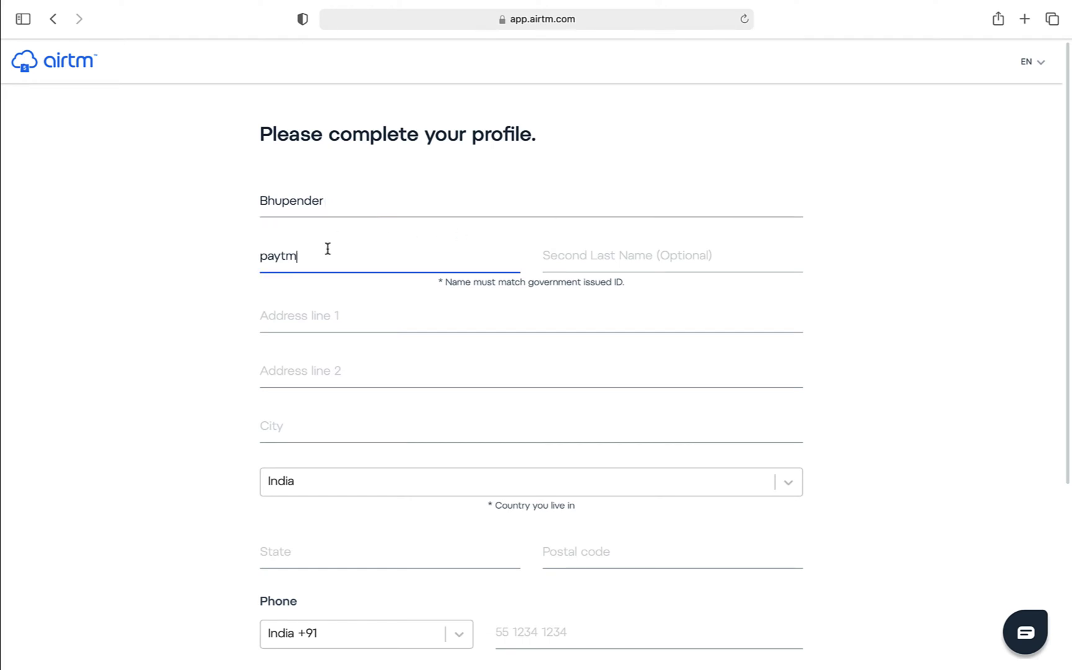
pyautogui.press('BackSpace')
pyautogui.press('BackSpace')
pyautogui.press('BackSpace')
pyautogui.press('BackSpace')
pyautogui.press('BackSpace')
pyautogui.moveTo(338, 201); pyautogui.dragTo(225, 207)
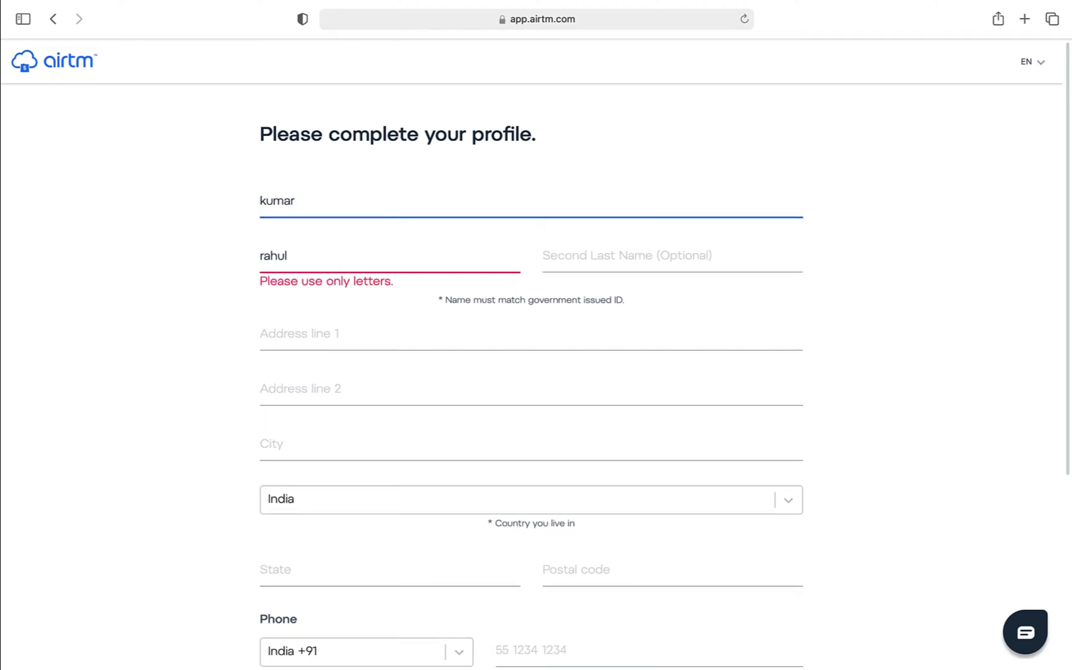
pyautogui.click(317, 334)
pyautogui.click(453, 263)
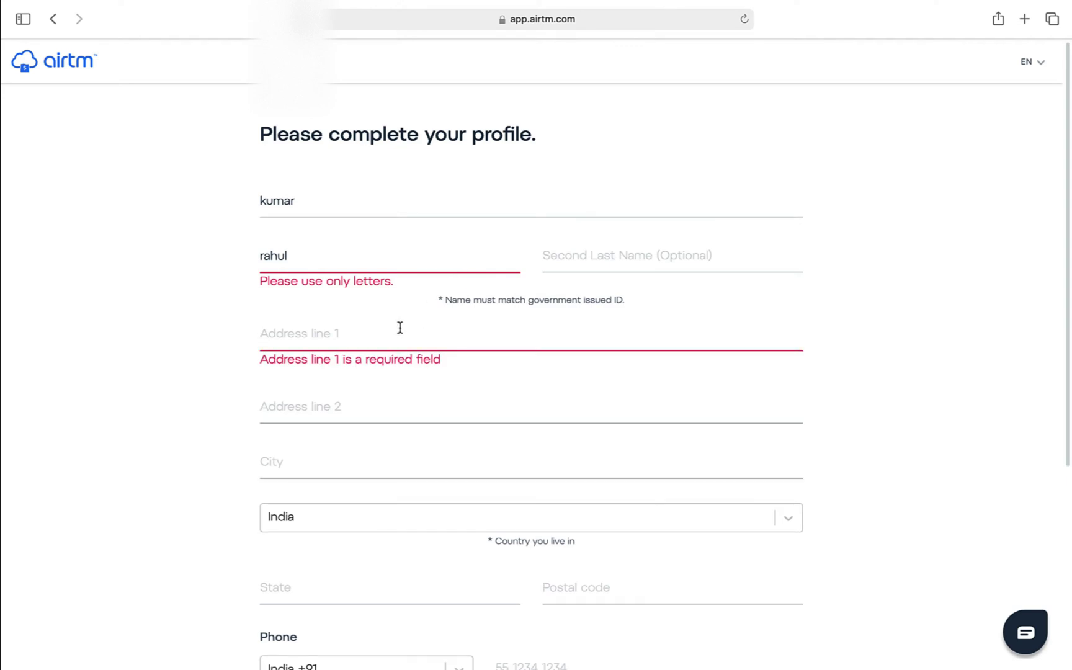
pyautogui.click(378, 338)
pyautogui.click(315, 262)
pyautogui.press('BackSpace')
pyautogui.press('BackSpace')
pyautogui.press('BackSpace')
pyautogui.press('BackSpace')
pyautogui.press('BackSpace')
pyautogui.press('BackSpace')
pyautogui.write('rahul')
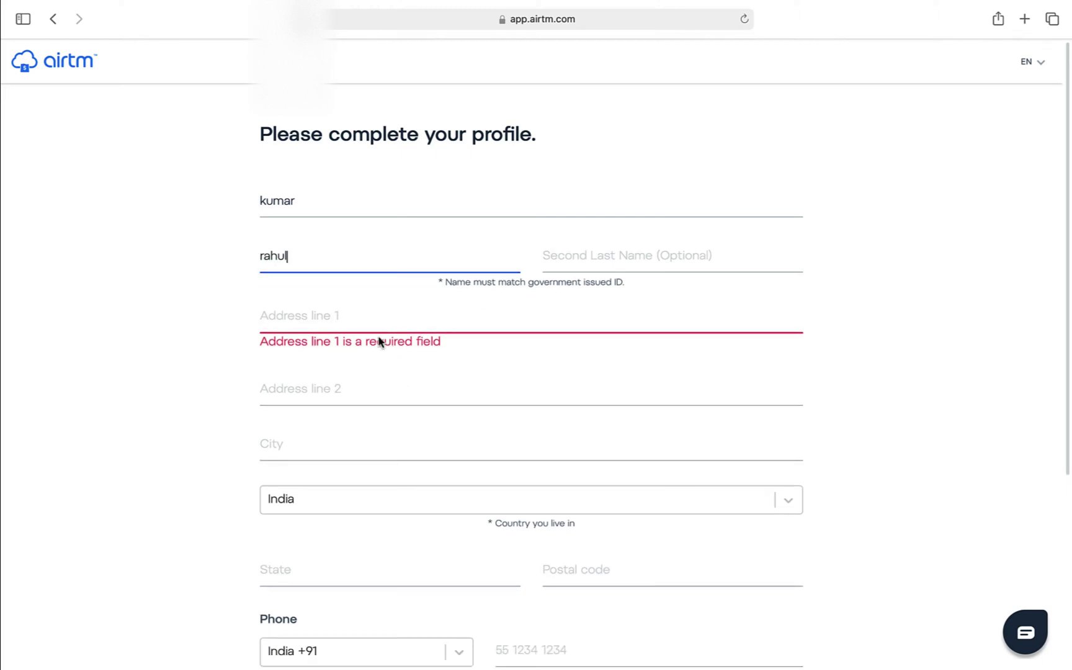
# Fill in both address lines, the state and the postal code.
pyautogui.click(364, 325)
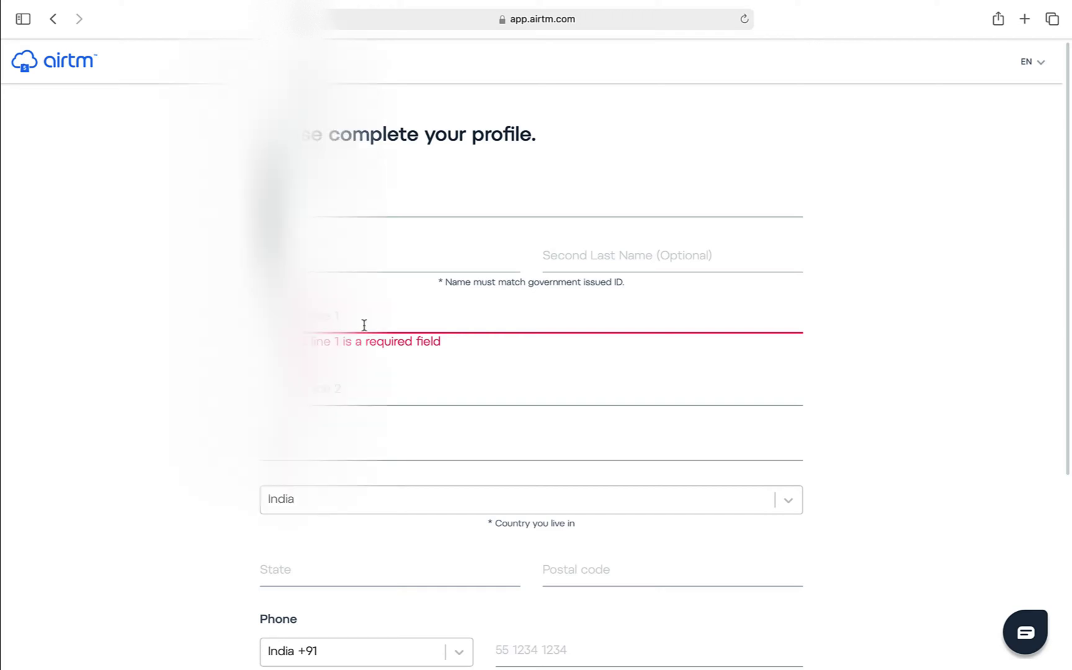
pyautogui.write('...')
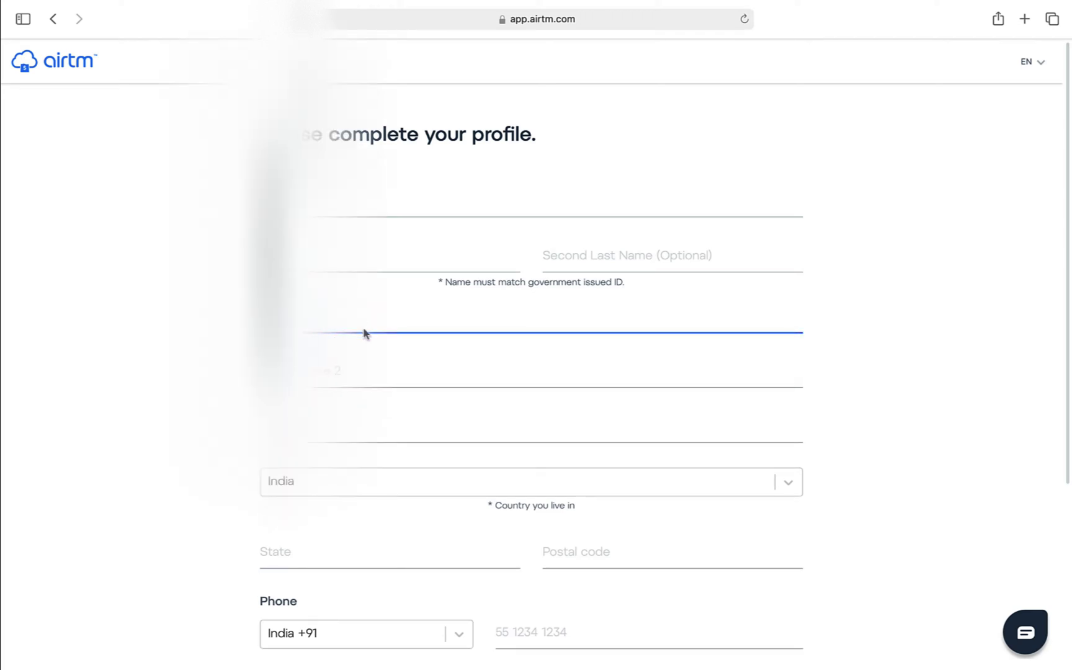
pyautogui.click(359, 376)
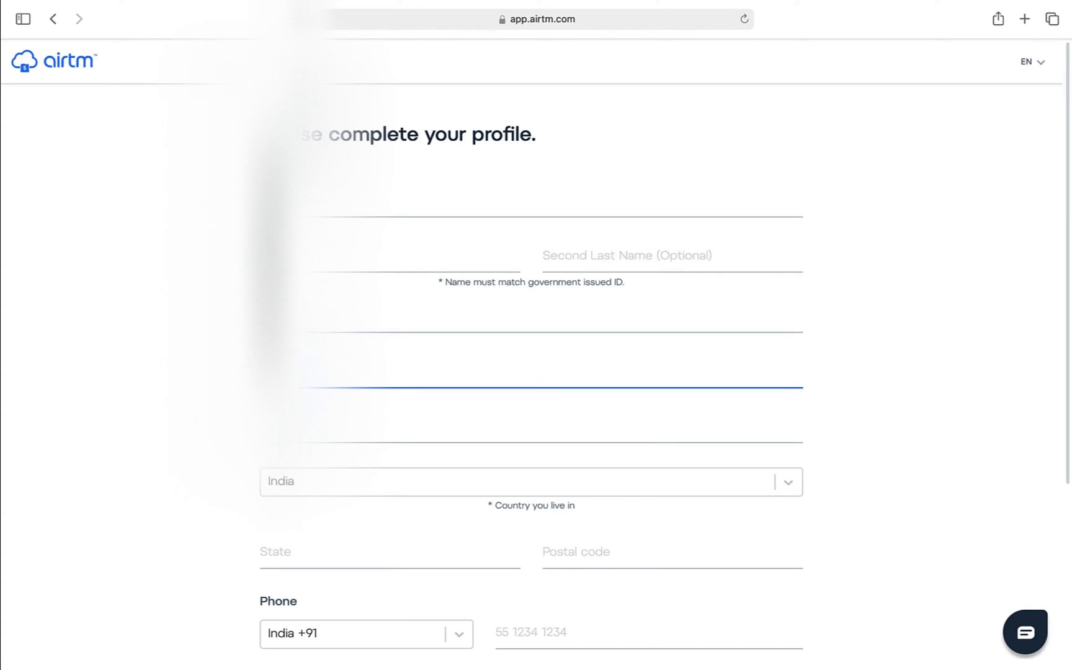
pyautogui.write('2')
pyautogui.press('Tab')
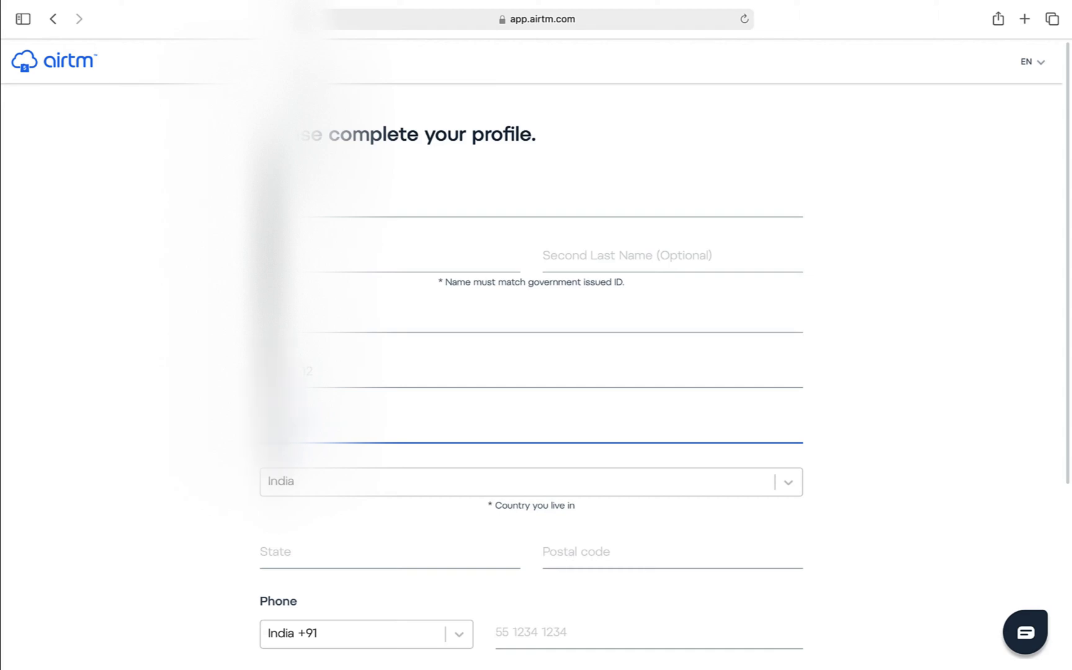
pyautogui.press('Tab')
pyautogui.press('Tab')
pyautogui.write('punjab')
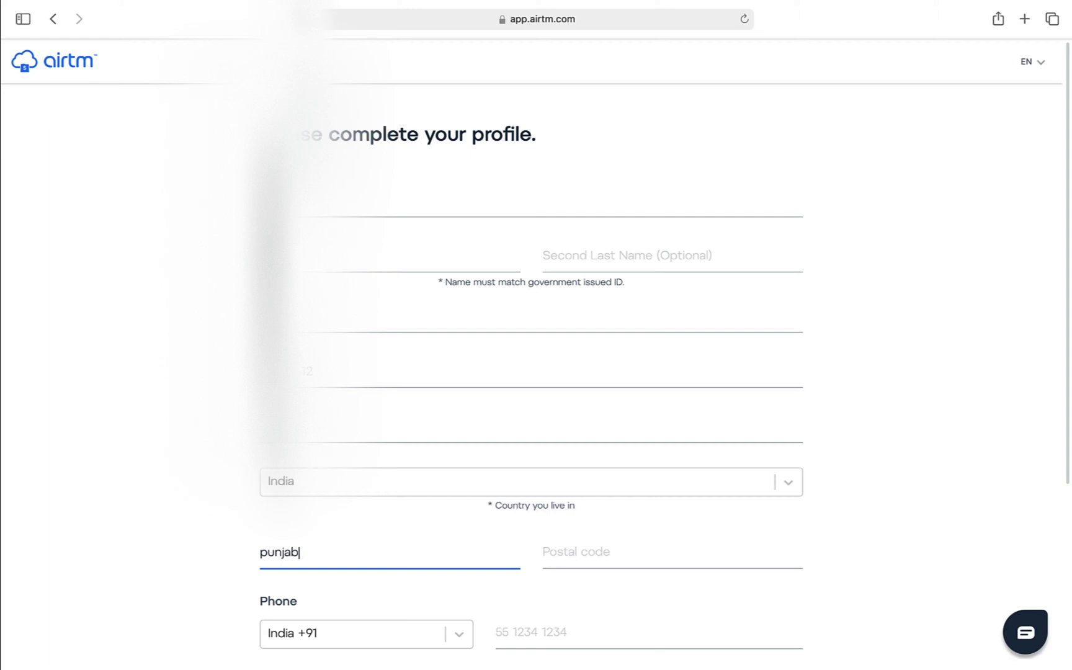
pyautogui.press('Tab')
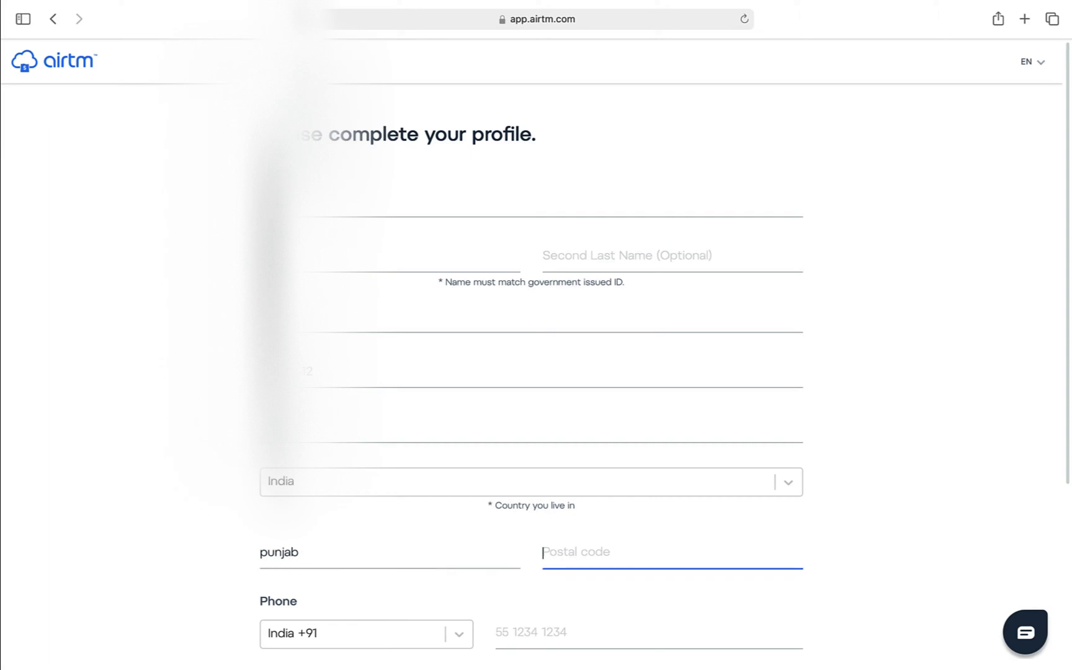
pyautogui.write('144401')
# Enter the account holder's phone number in the Phone field.
pyautogui.scroll(-5, 447, 383)
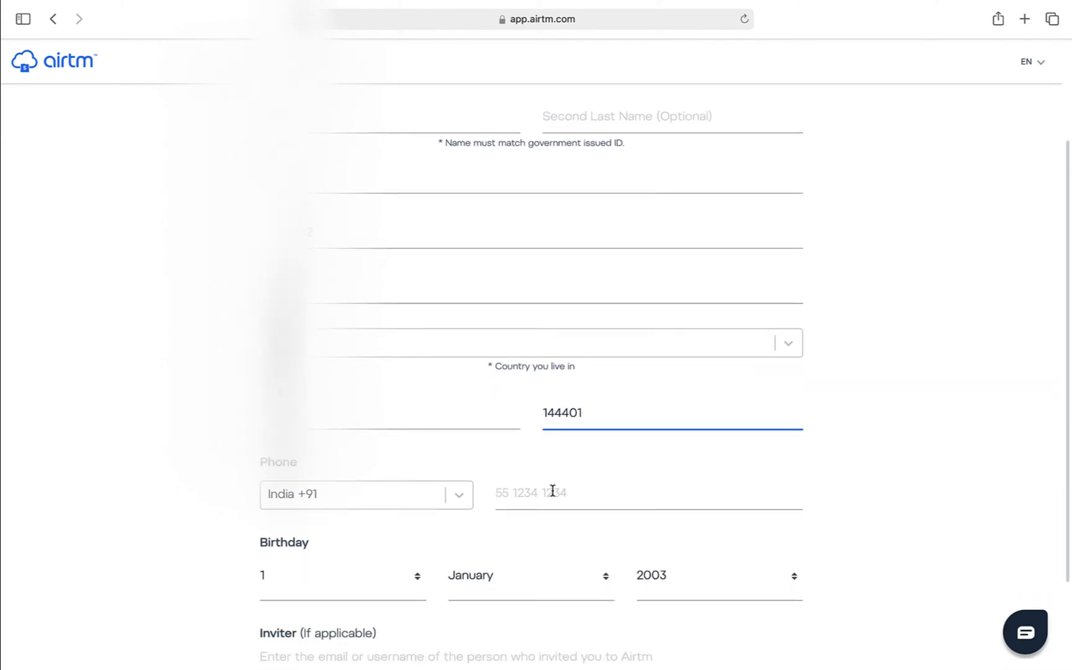
pyautogui.click(553, 490)
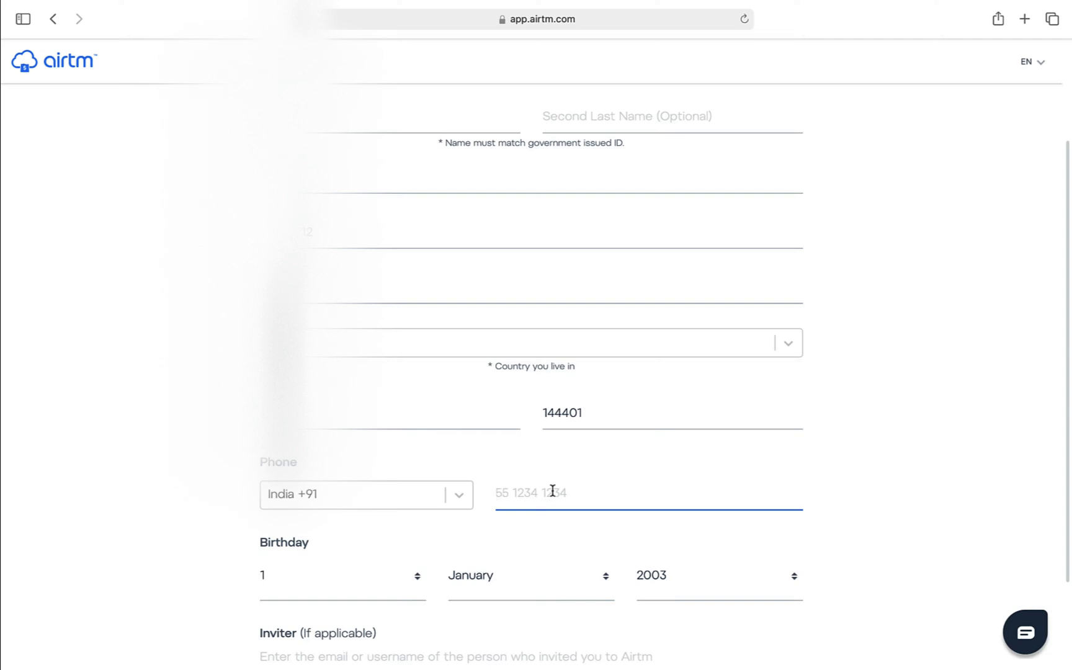
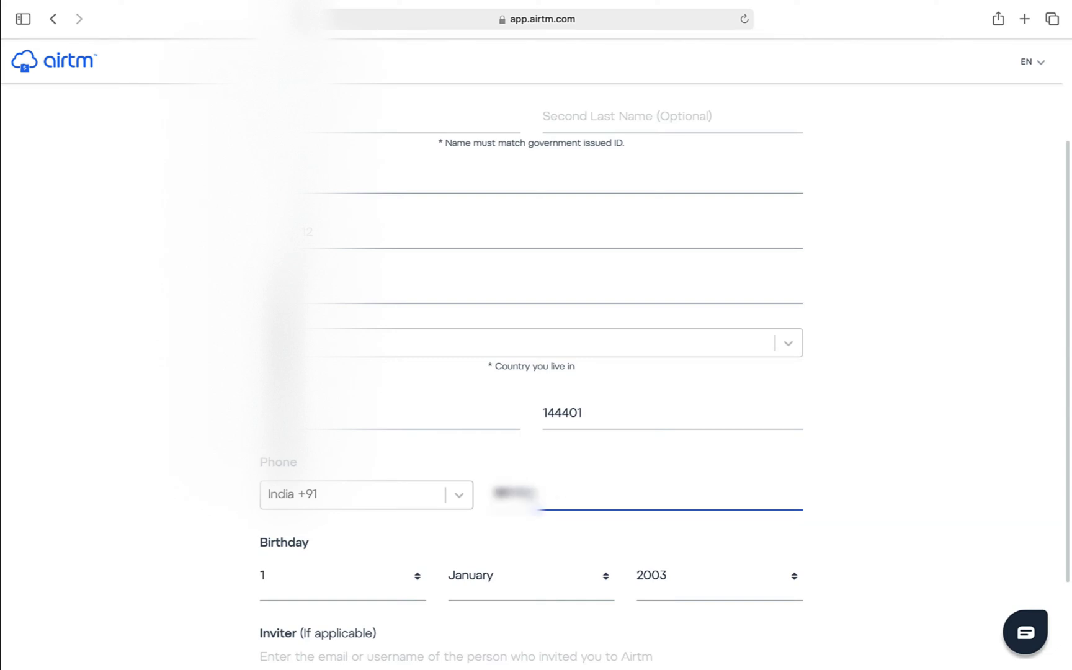
# Set the birthday to 13 March 1990.
pyautogui.click(334, 584)
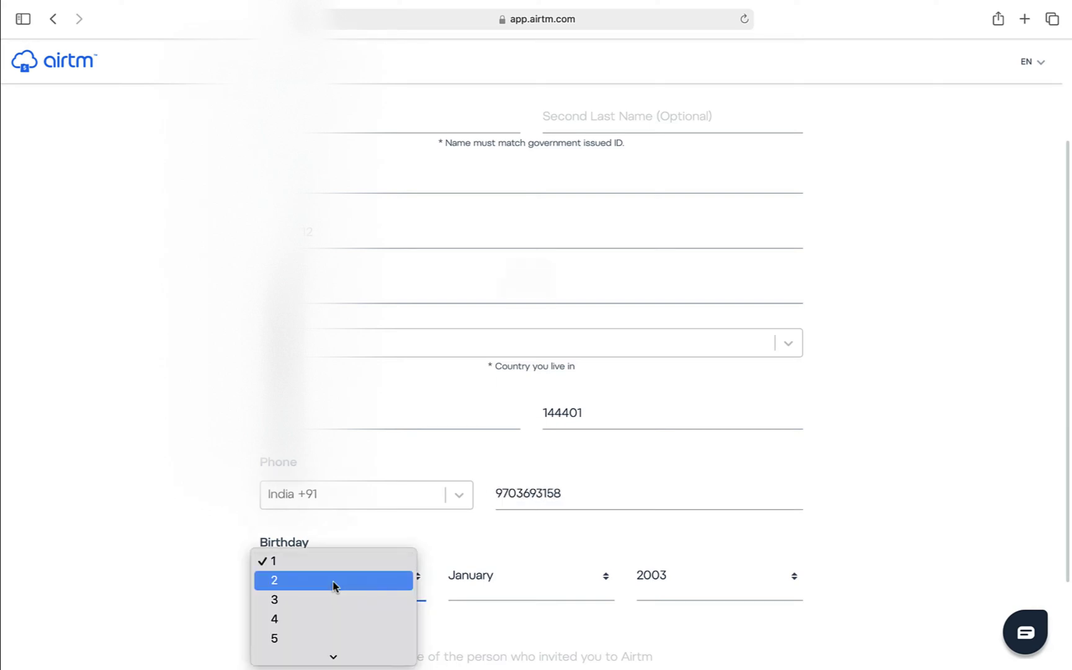
pyautogui.scroll(-5, 334, 586)
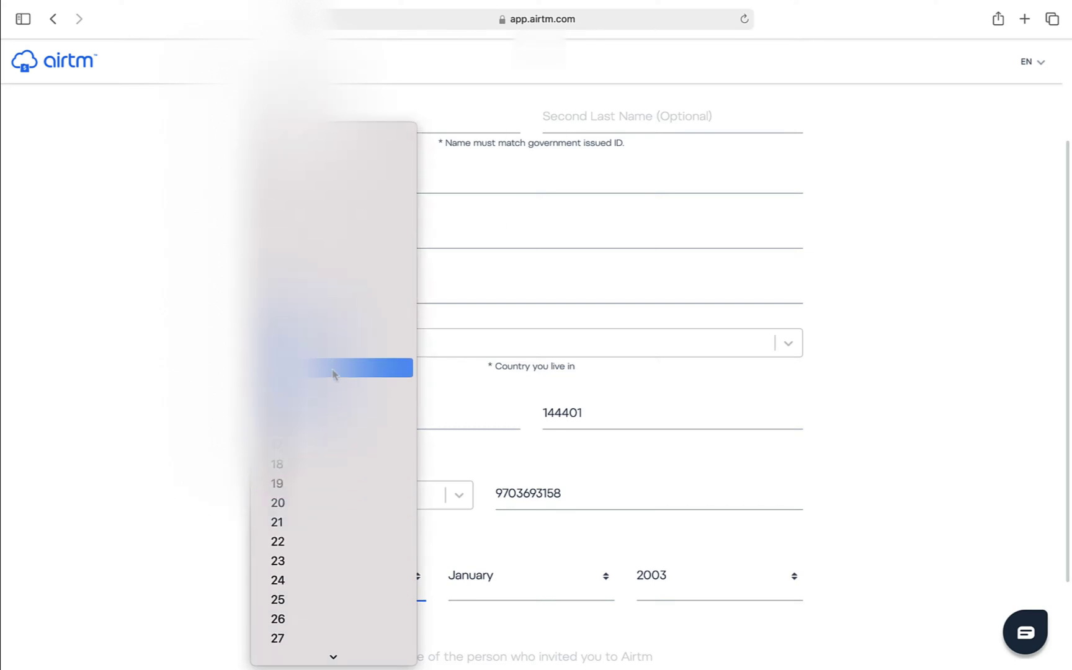
pyautogui.click(336, 367)
pyautogui.click(481, 574)
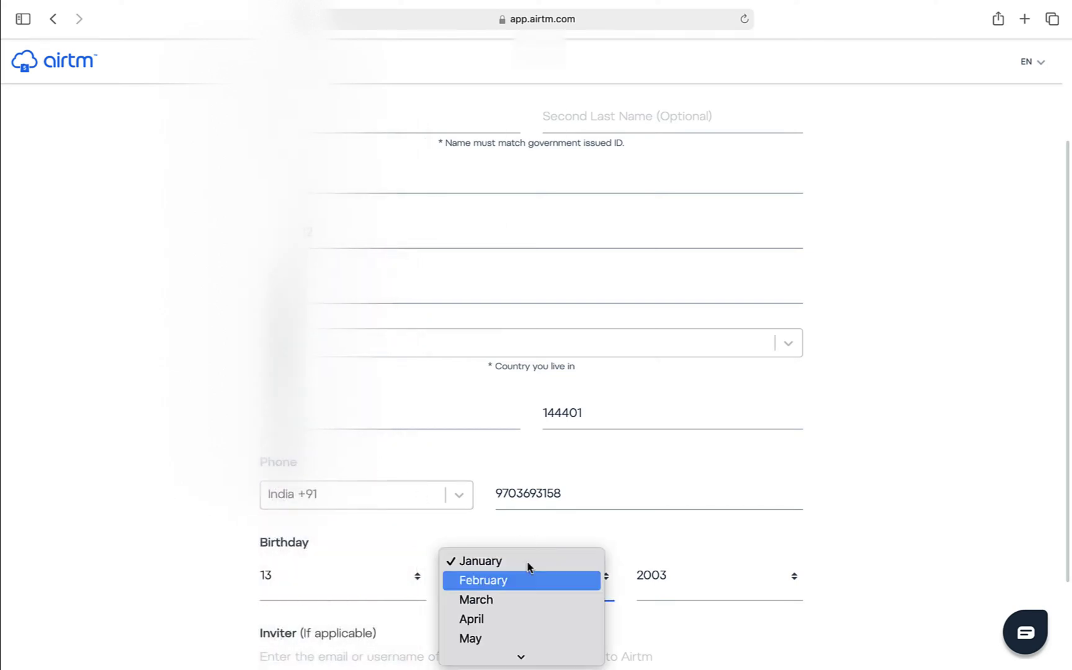
pyautogui.click(543, 597)
pyautogui.click(656, 582)
pyautogui.scroll(-10, 657, 580)
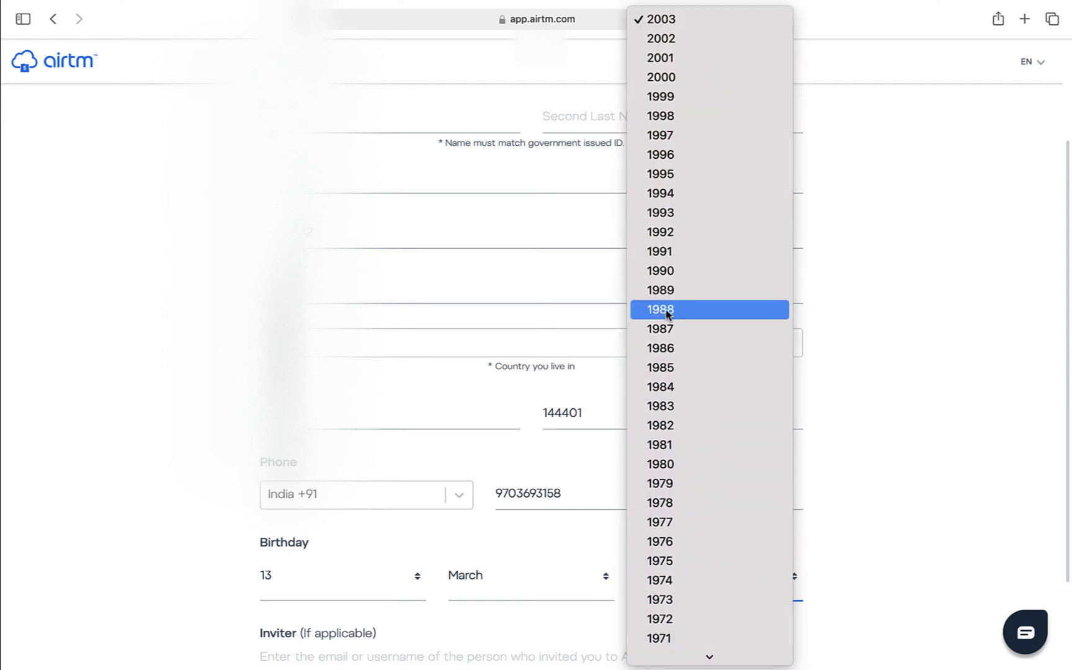
pyautogui.click(665, 272)
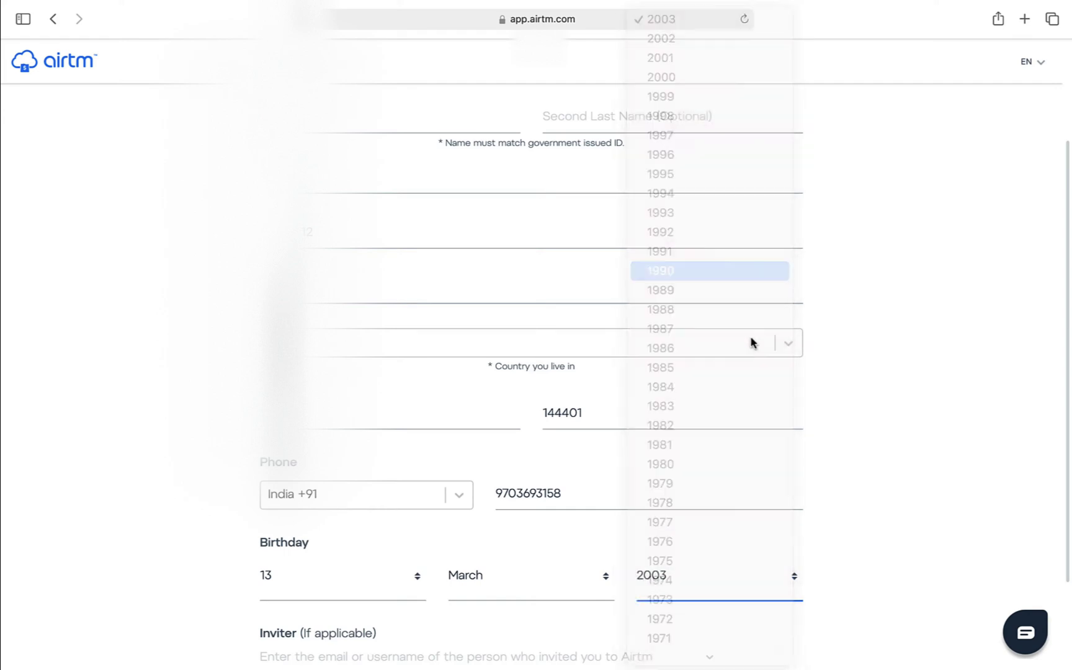
pyautogui.scroll(-2, 764, 353)
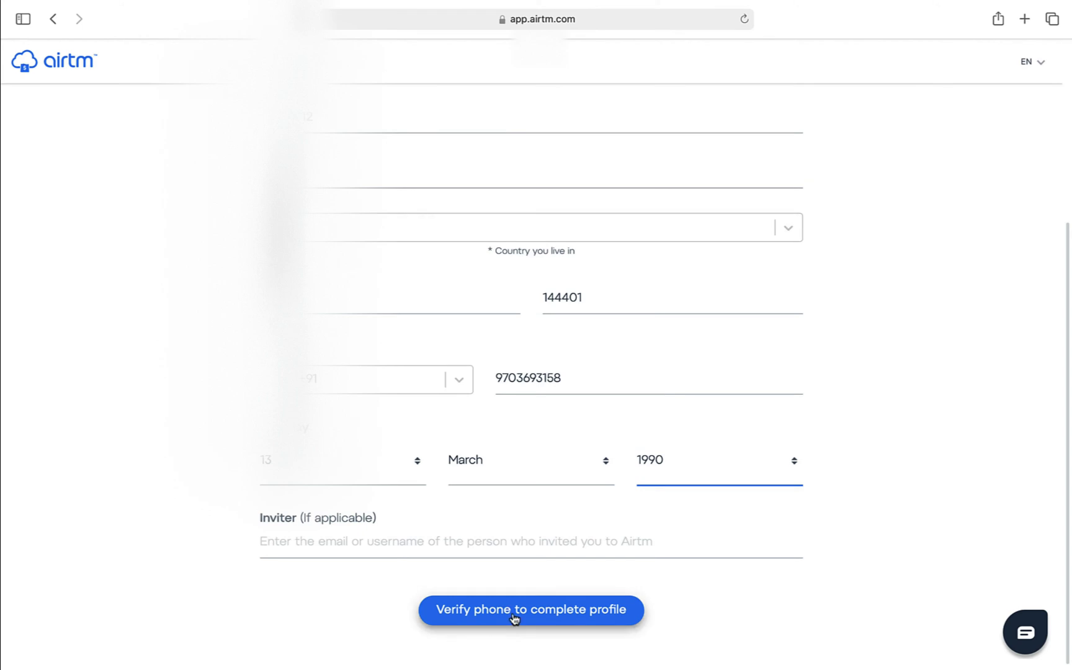
# Verify the phone by SMS, entering and submitting the six-digit code.
pyautogui.click(541, 613)
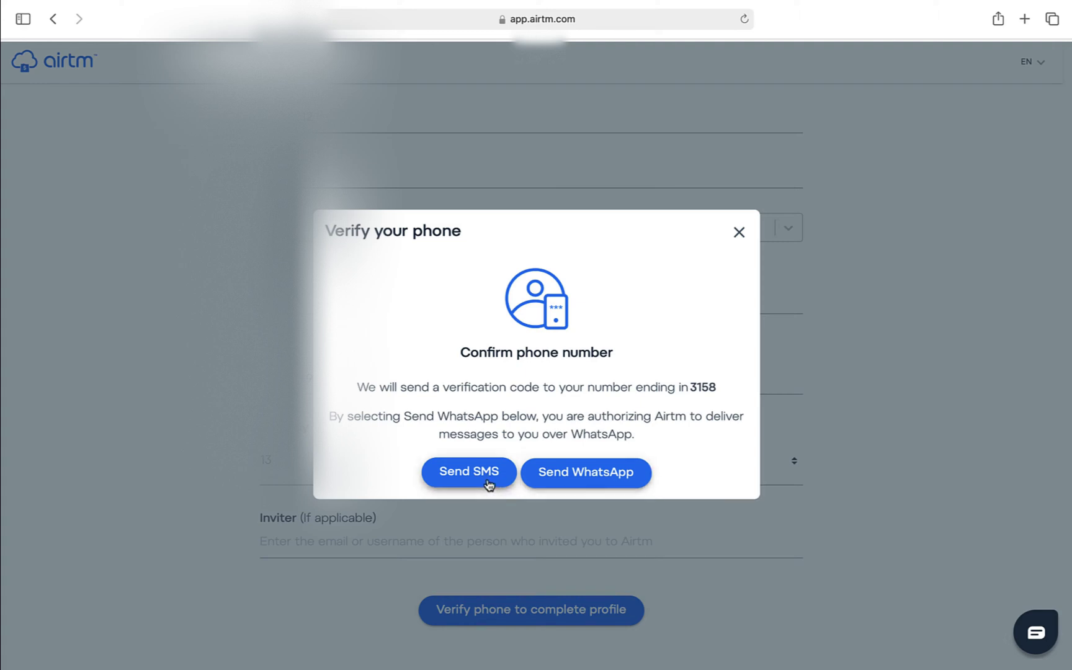
pyautogui.click(467, 474)
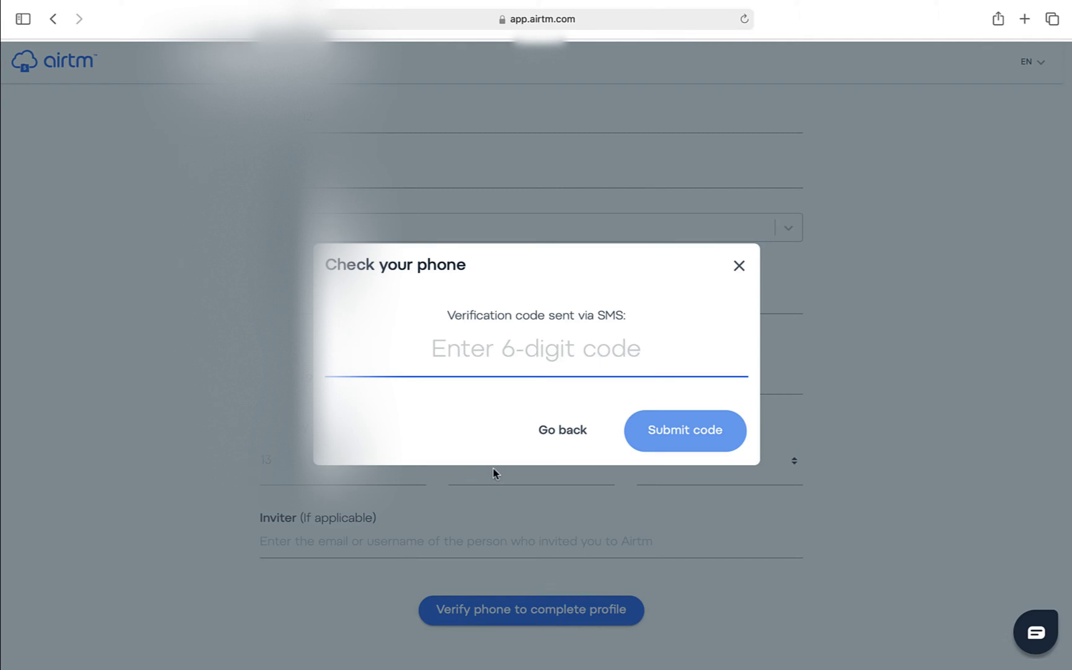
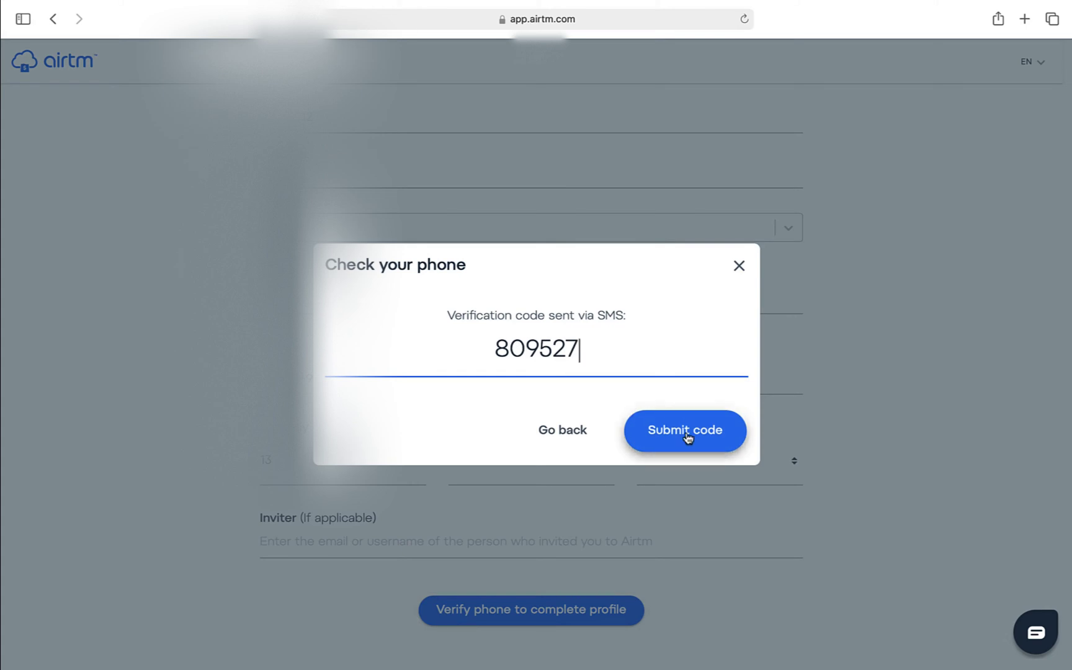
pyautogui.click(685, 438)
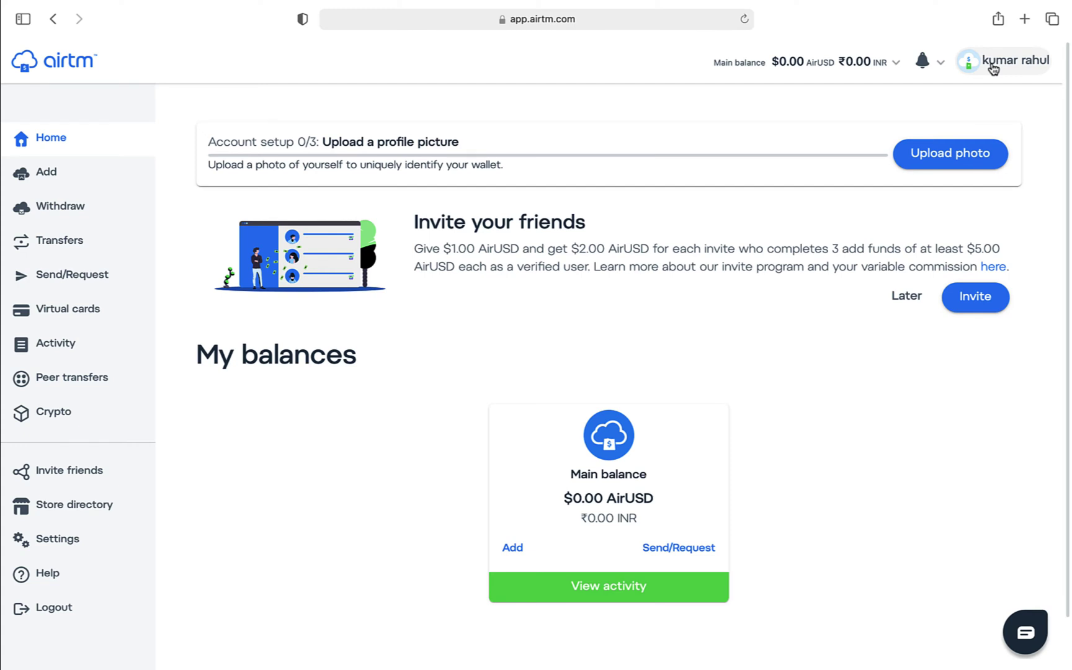
# Open Settings > Profile, then view and dismiss the Edit username dialog unchanged.
pyautogui.click(993, 68)
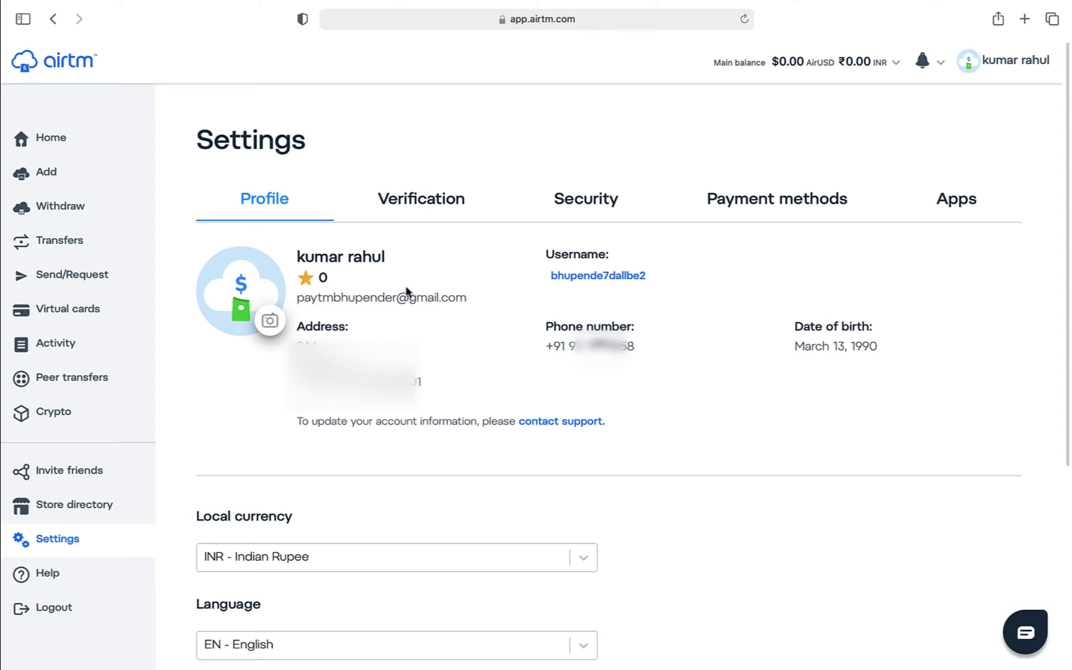
pyautogui.click(595, 278)
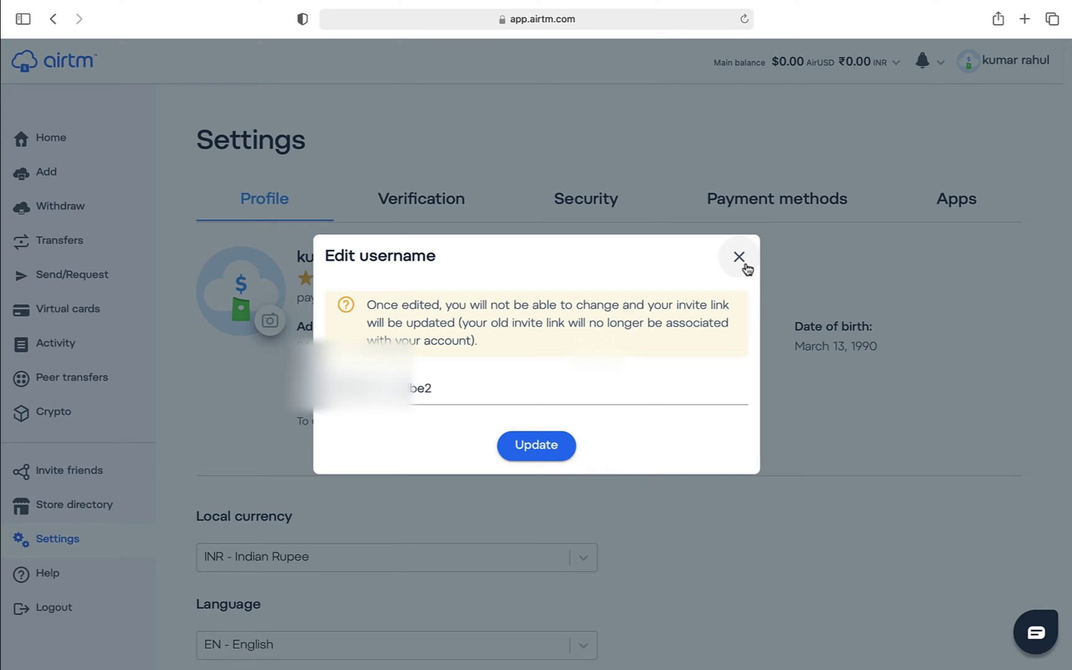
pyautogui.click(739, 257)
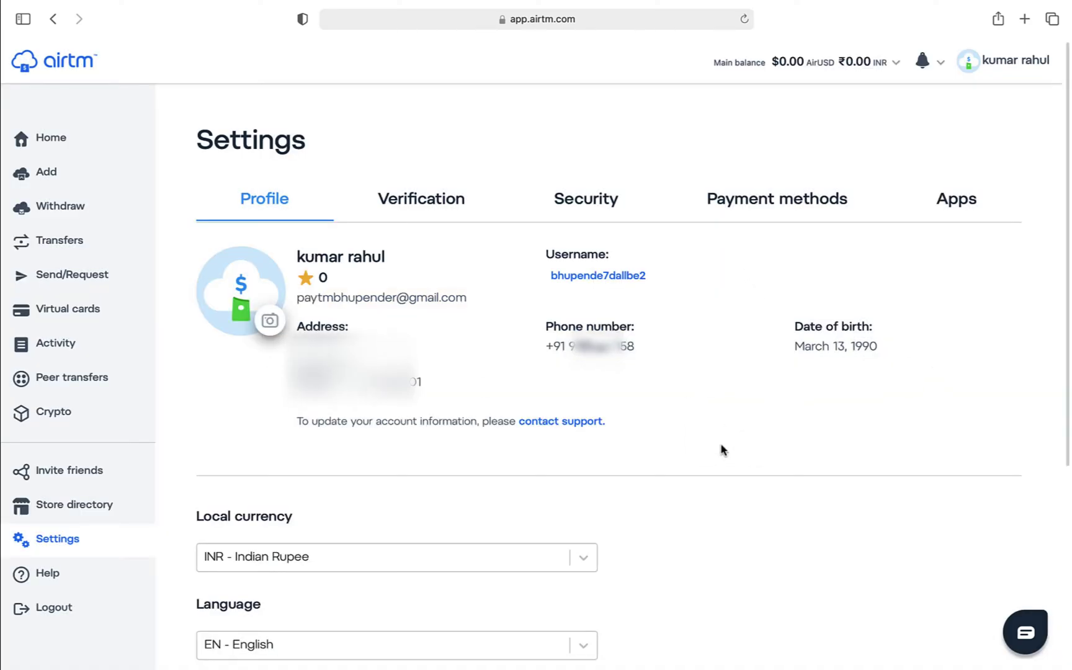
pyautogui.scroll(-3, 723, 455)
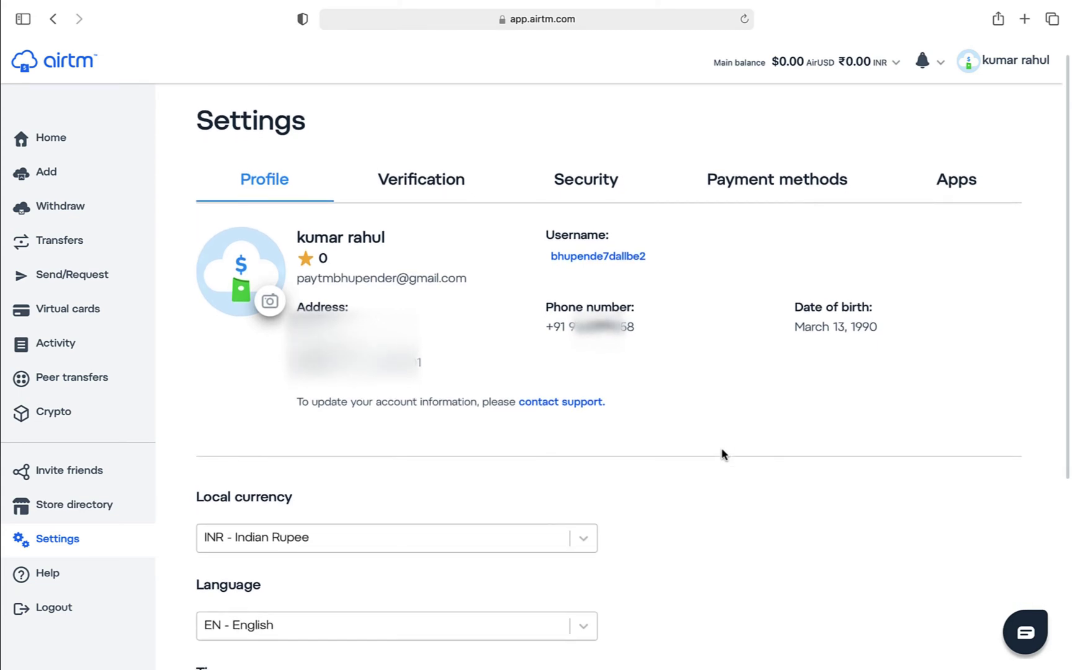
pyautogui.scroll(-2, 723, 455)
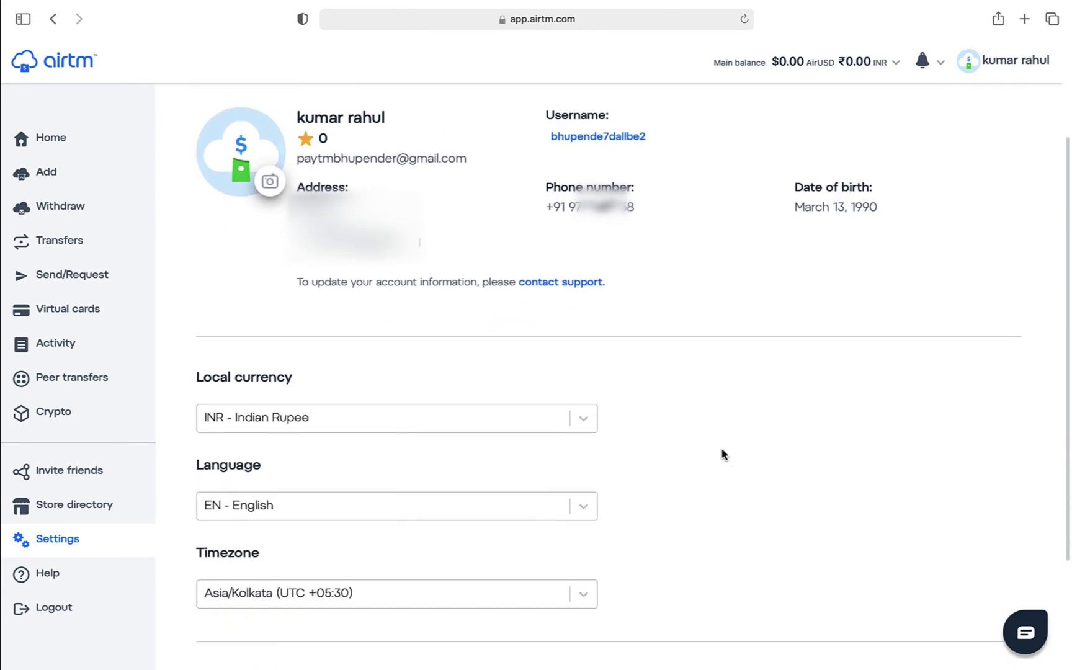
pyautogui.scroll(-1, 723, 455)
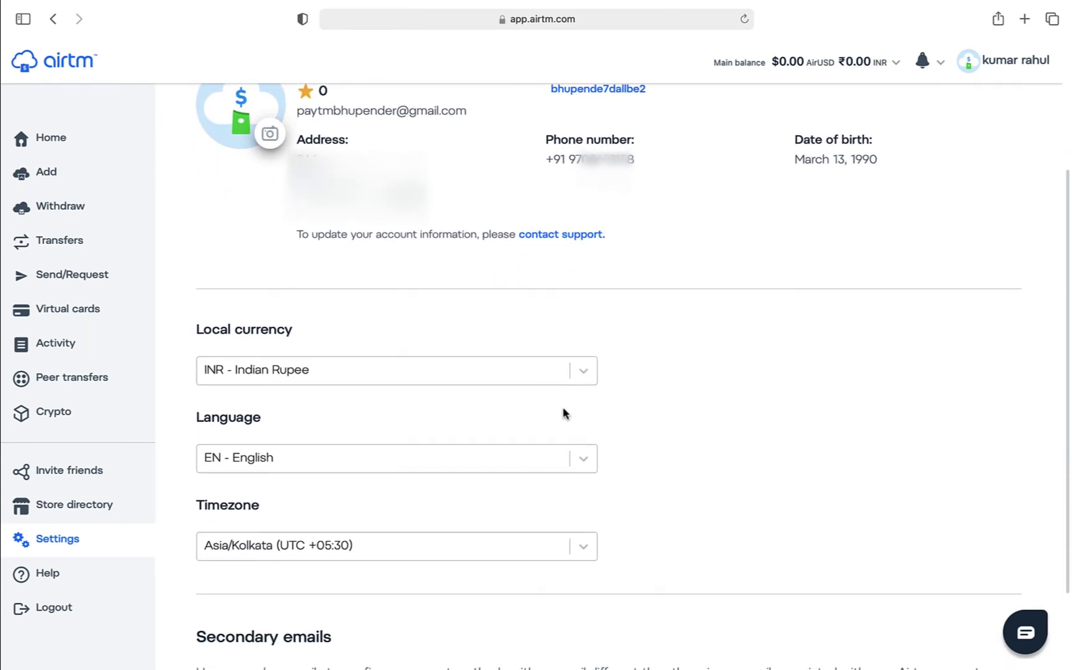
pyautogui.click(304, 371)
pyautogui.scroll(3, 320, 422)
pyautogui.scroll(-2, 321, 421)
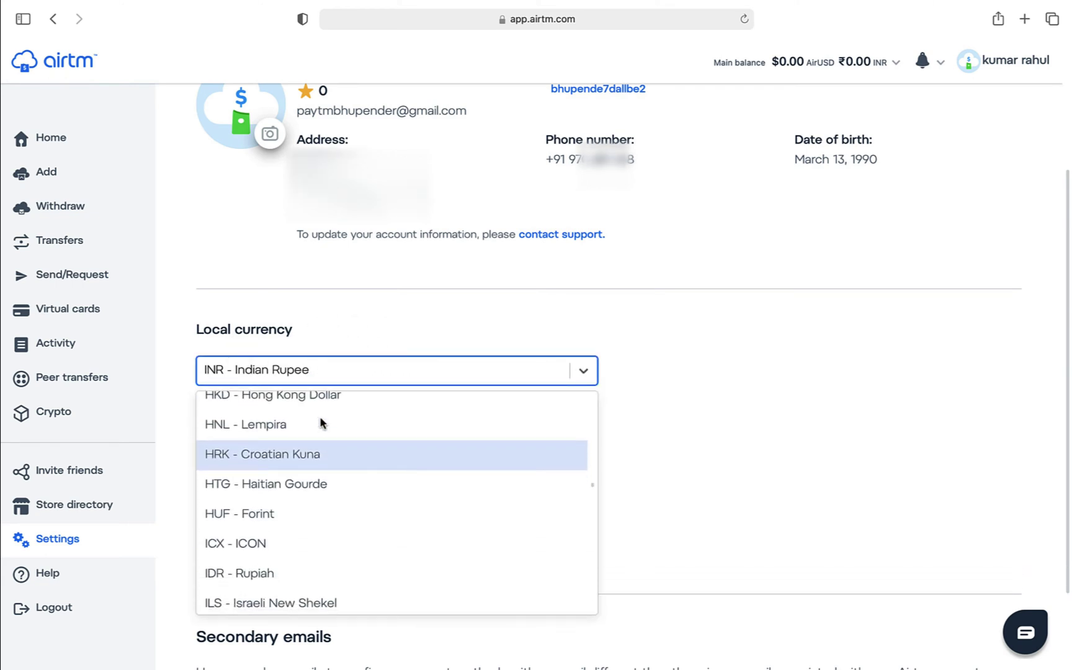
pyautogui.click(784, 502)
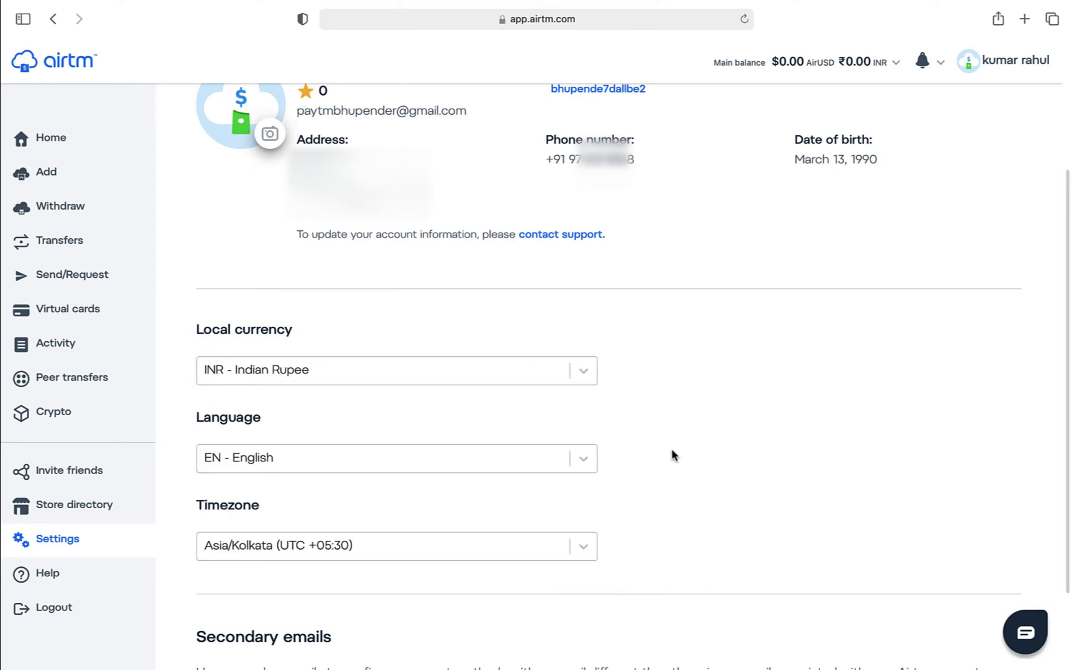
pyautogui.click(505, 468)
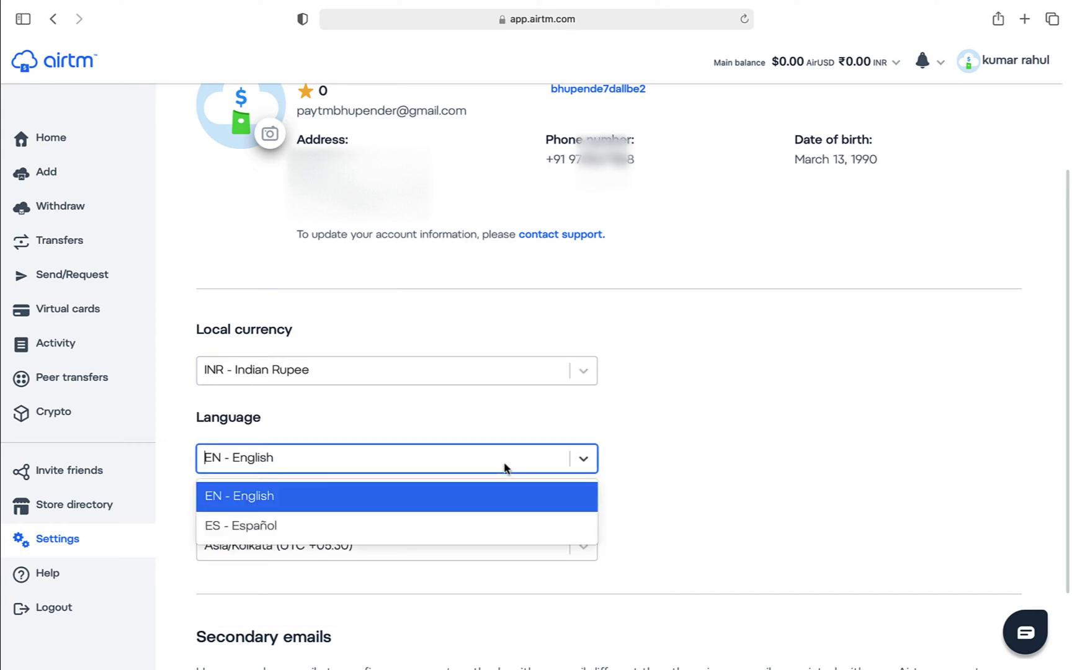
pyautogui.click(622, 445)
pyautogui.scroll(-1, 790, 424)
pyautogui.scroll(-2, 789, 424)
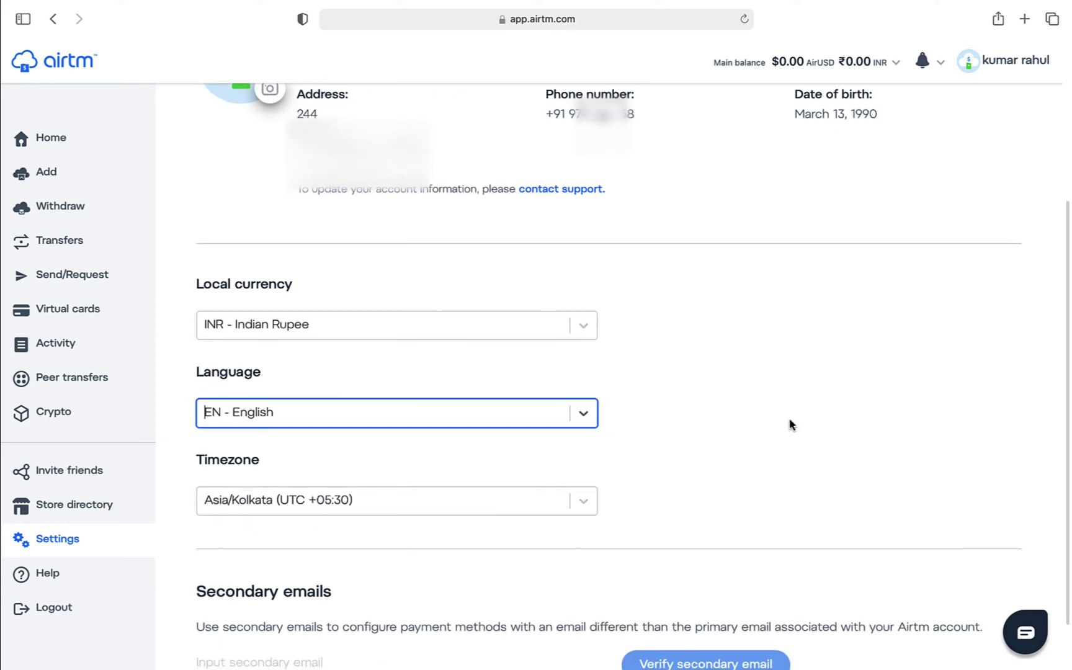
pyautogui.scroll(-2, 788, 425)
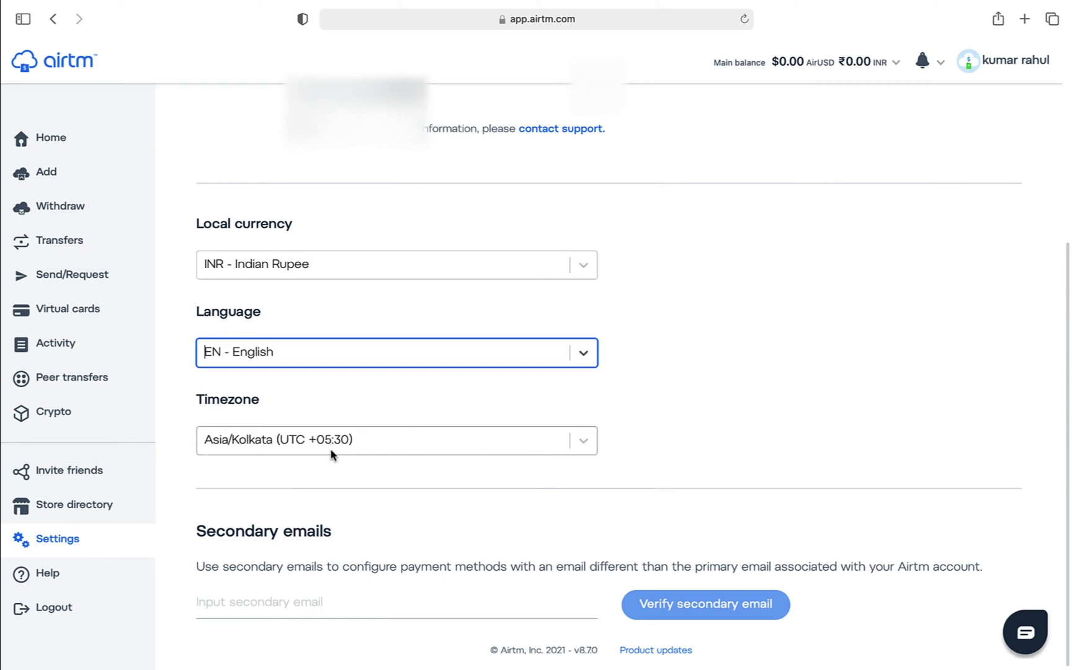
pyautogui.click(311, 445)
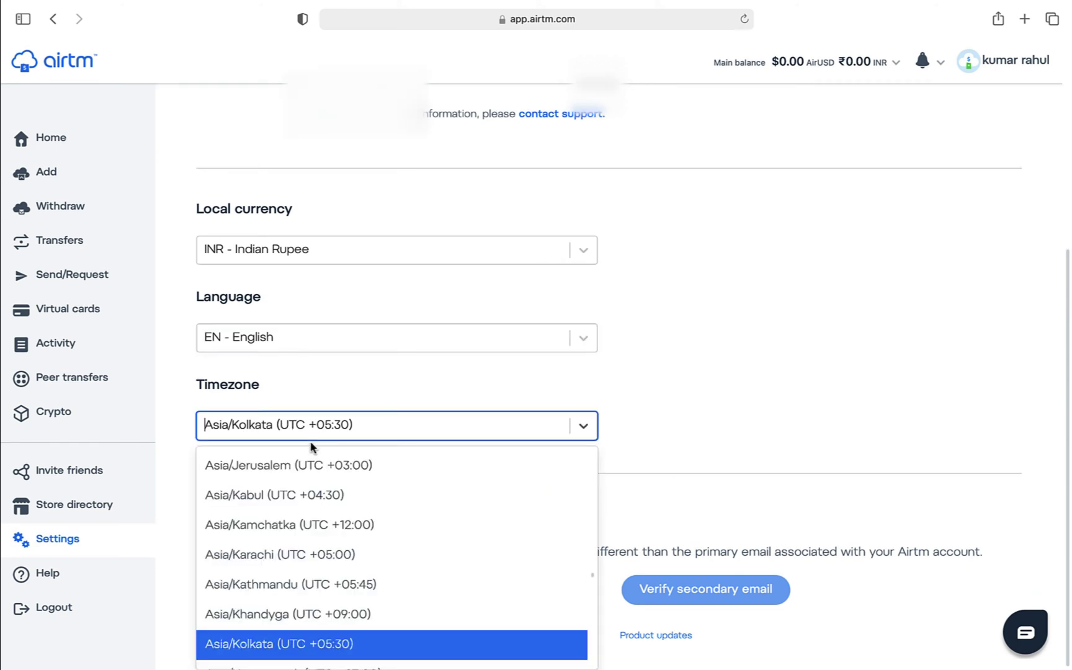
pyautogui.click(508, 417)
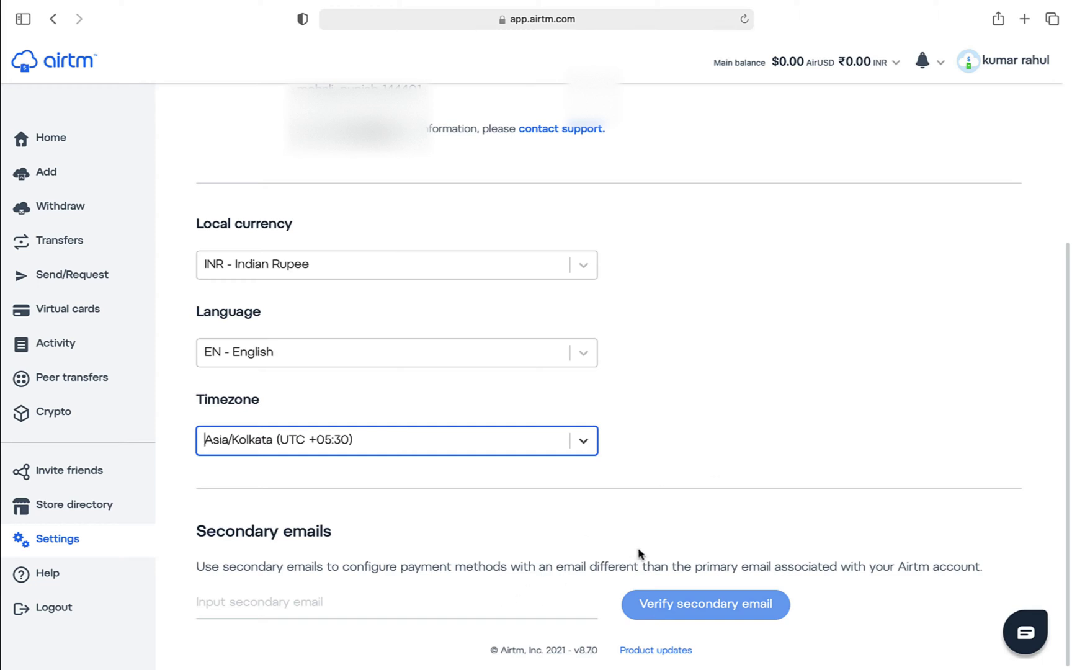
pyautogui.click(336, 610)
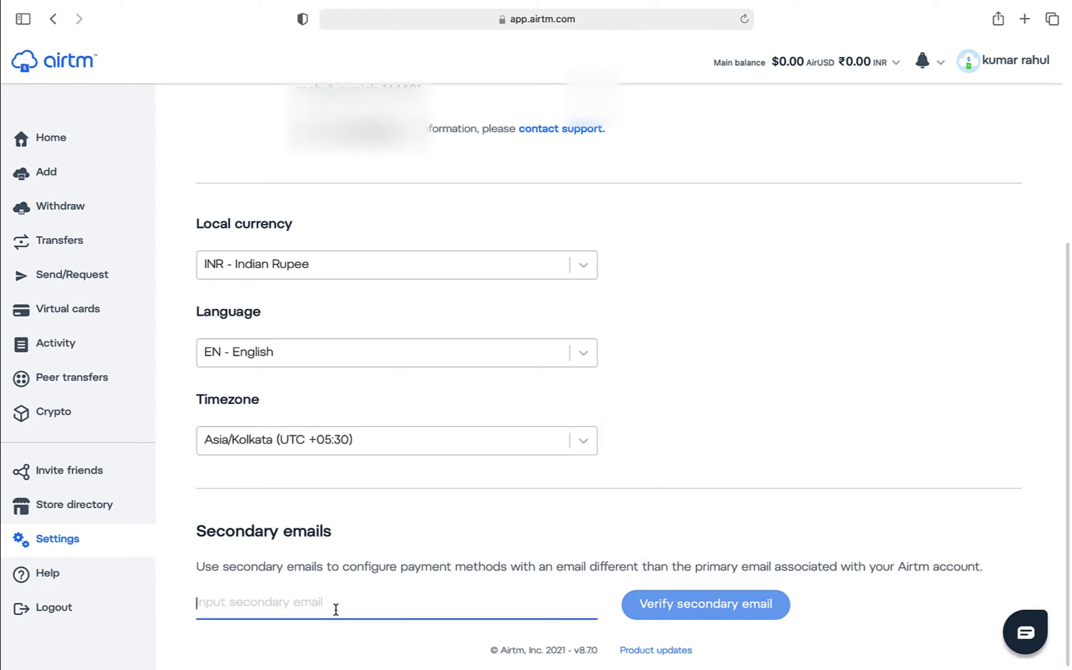
pyautogui.scroll(3, 773, 414)
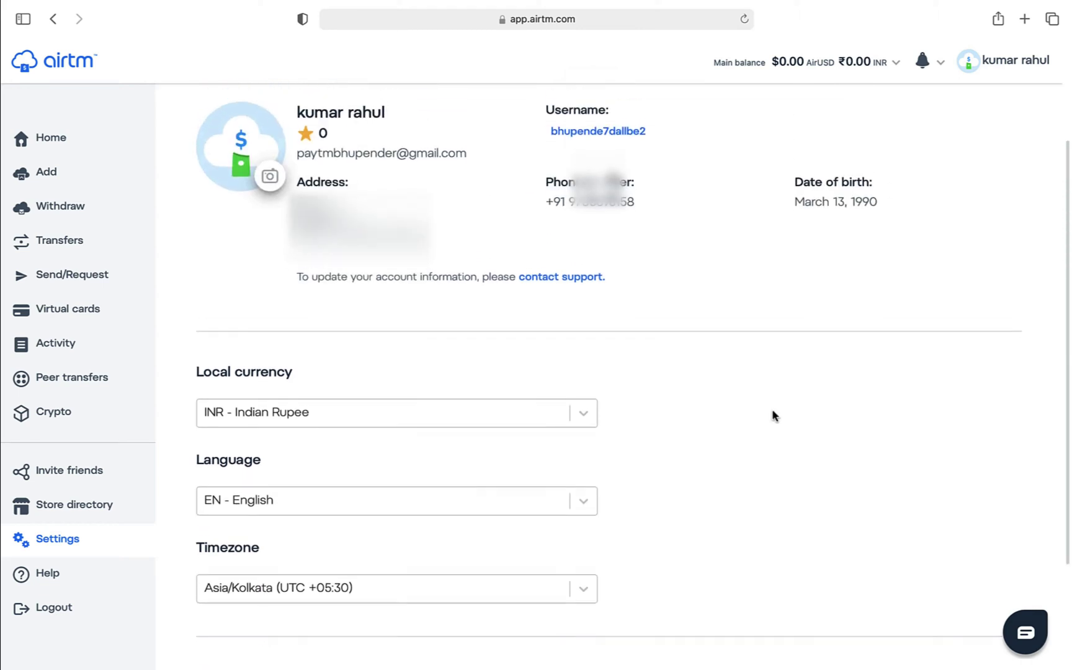
pyautogui.scroll(3, 773, 414)
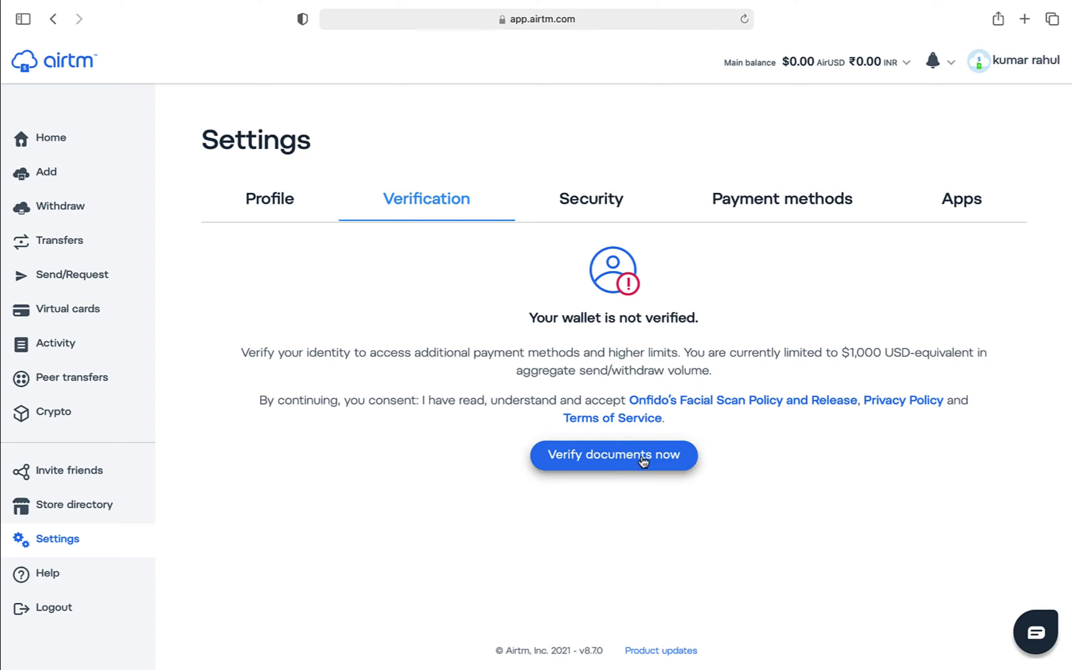
# Start Identity Card verification, then close it after the mobile-phone option appears.
pyautogui.click(624, 462)
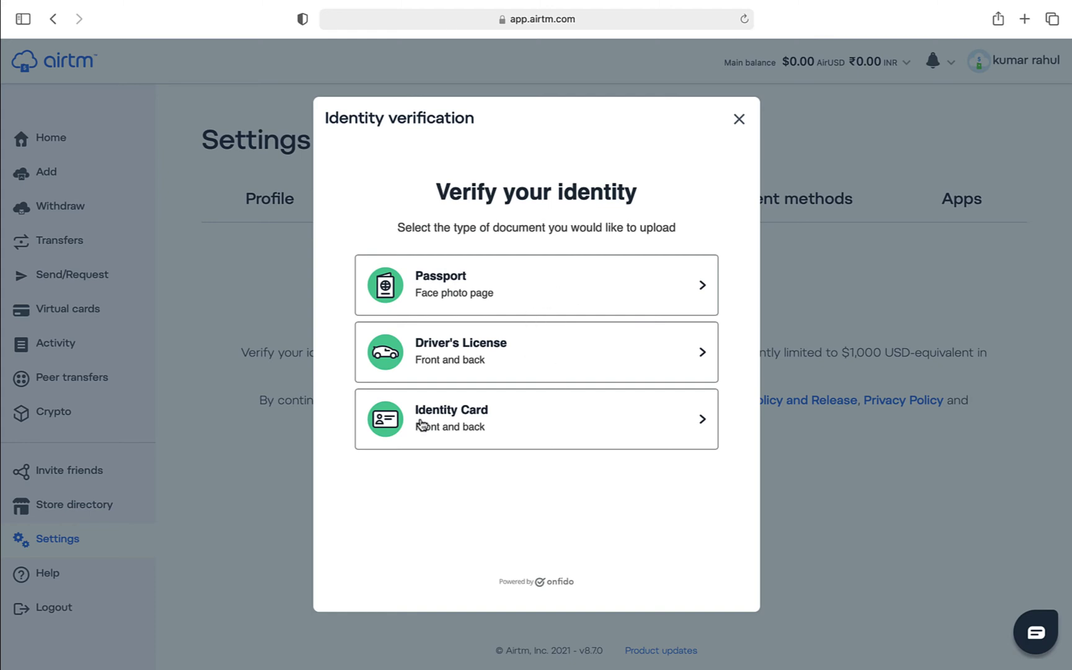
pyautogui.click(487, 422)
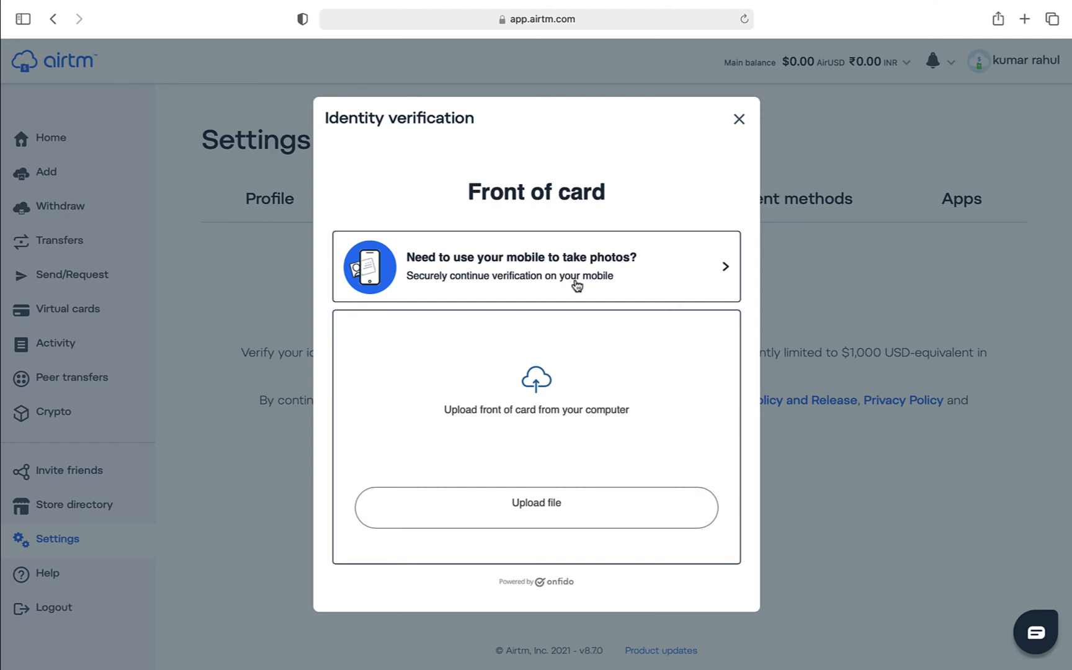
pyautogui.click(575, 285)
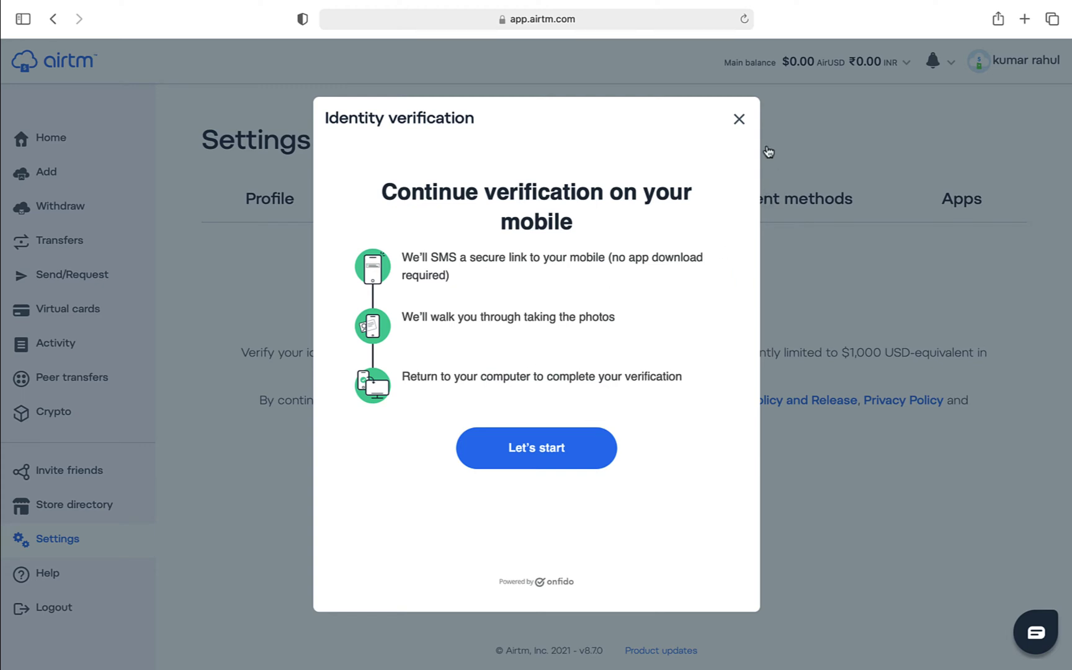
pyautogui.click(739, 120)
# Restart verification with Identity Card and open the front-of-card file picker.
pyautogui.click(606, 470)
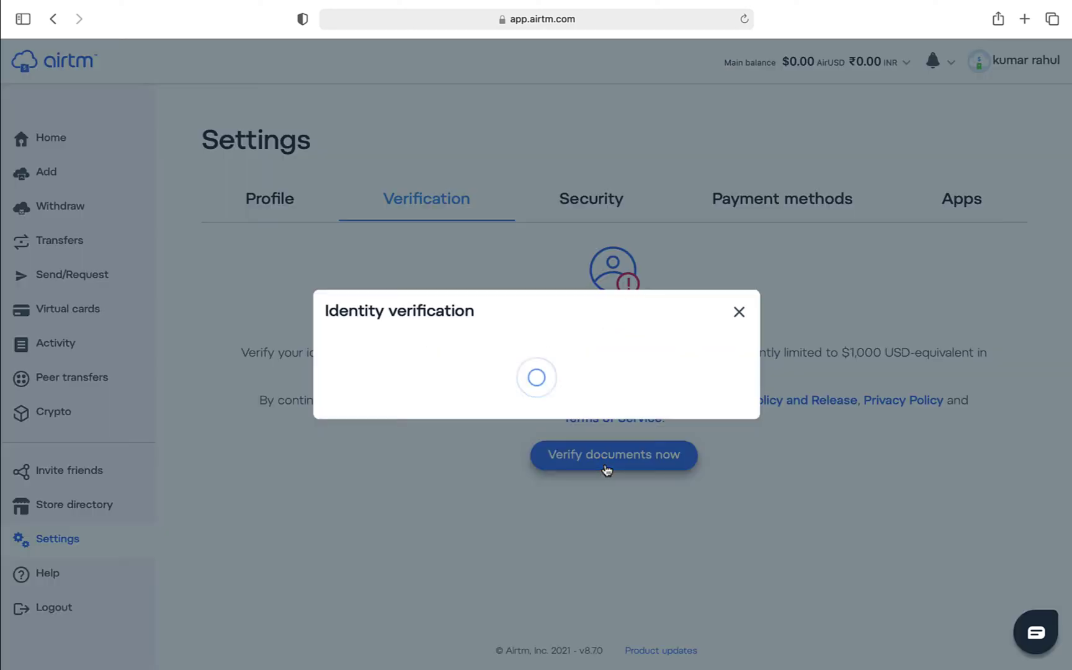
pyautogui.click(581, 404)
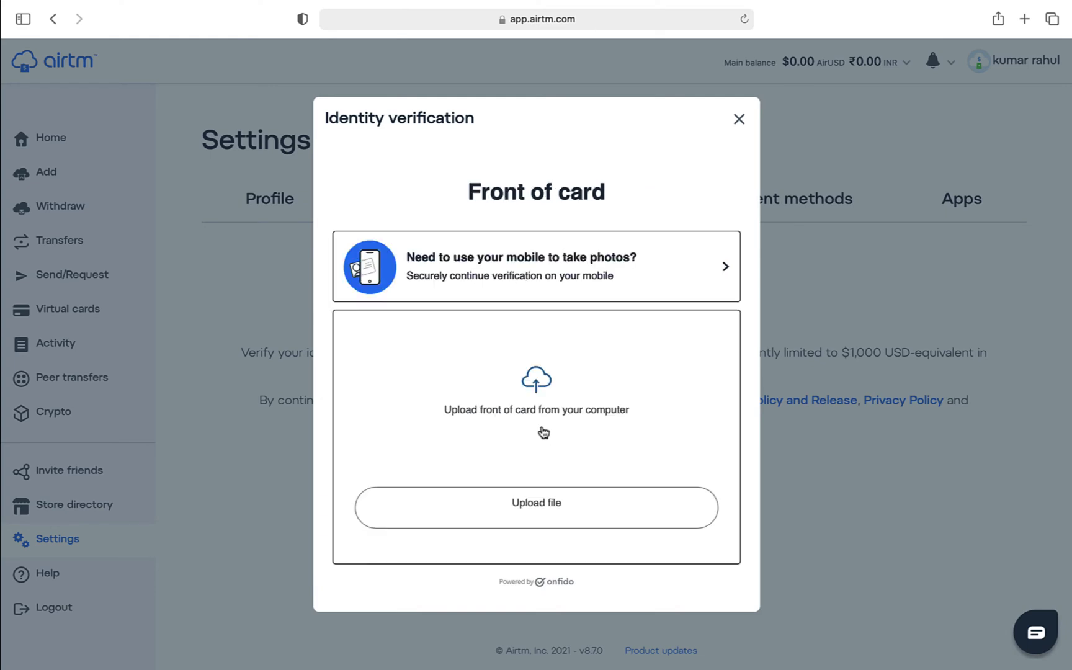
pyautogui.click(559, 506)
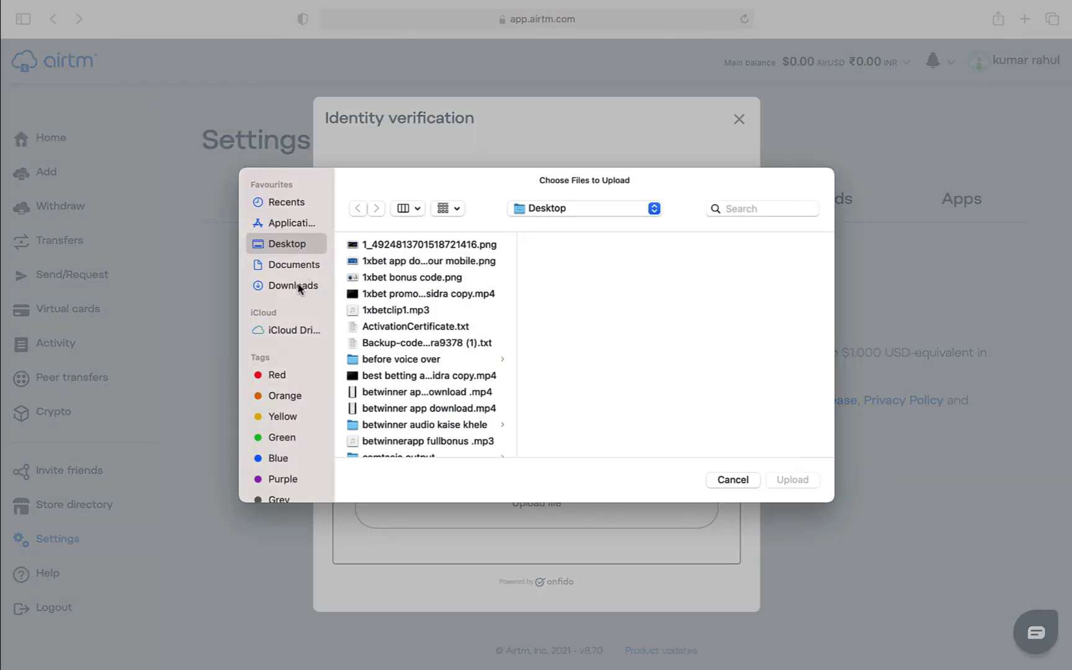
# Upload airtm 1.png from Downloads as the card front, accepting it despite glare.
pyautogui.click(299, 289)
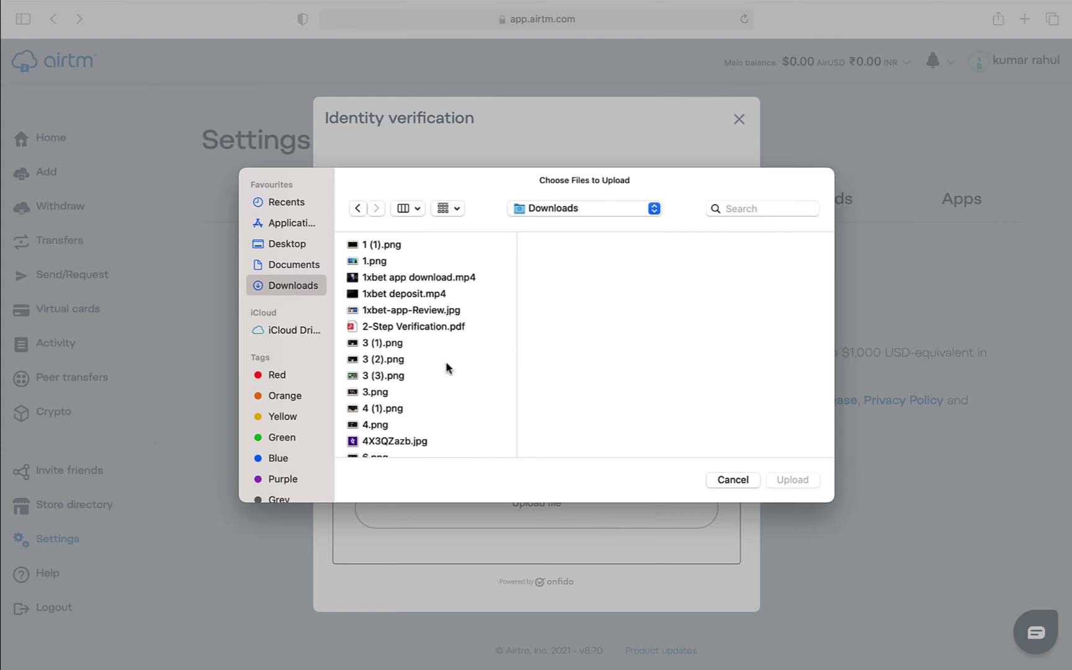
pyautogui.scroll(-5, 455, 389)
pyautogui.scroll(-1, 455, 389)
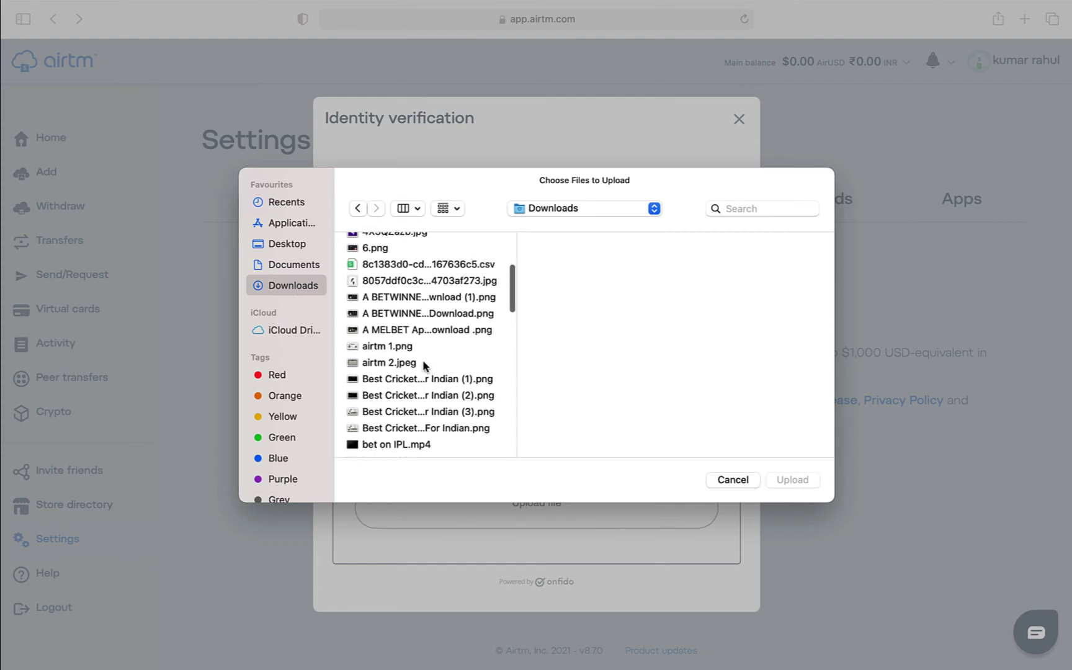
pyautogui.click(400, 352)
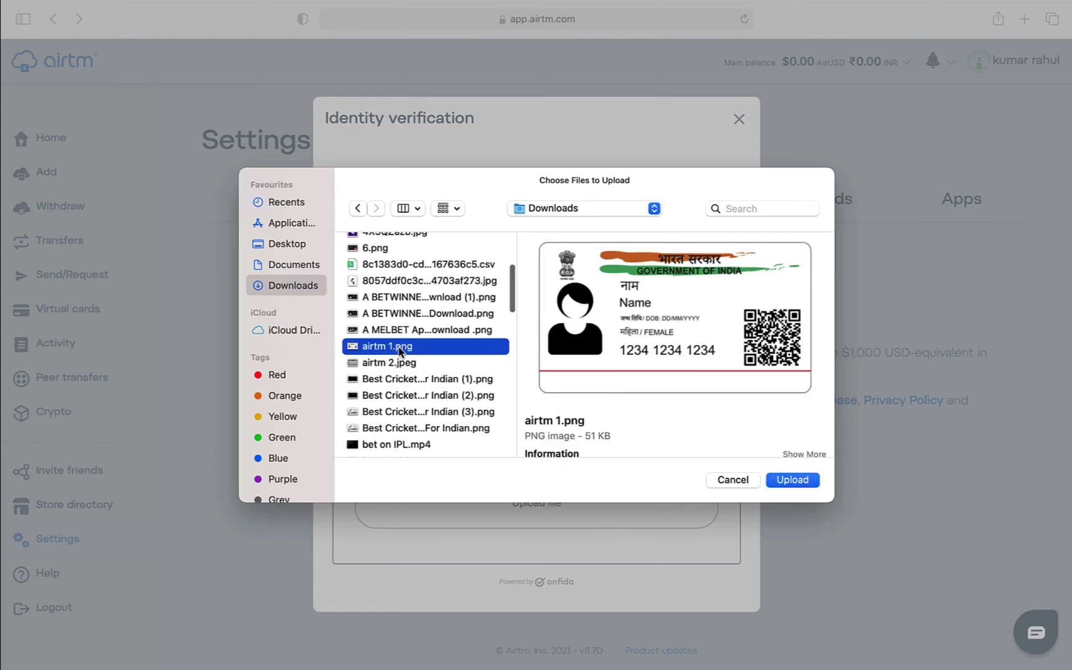
pyautogui.click(793, 481)
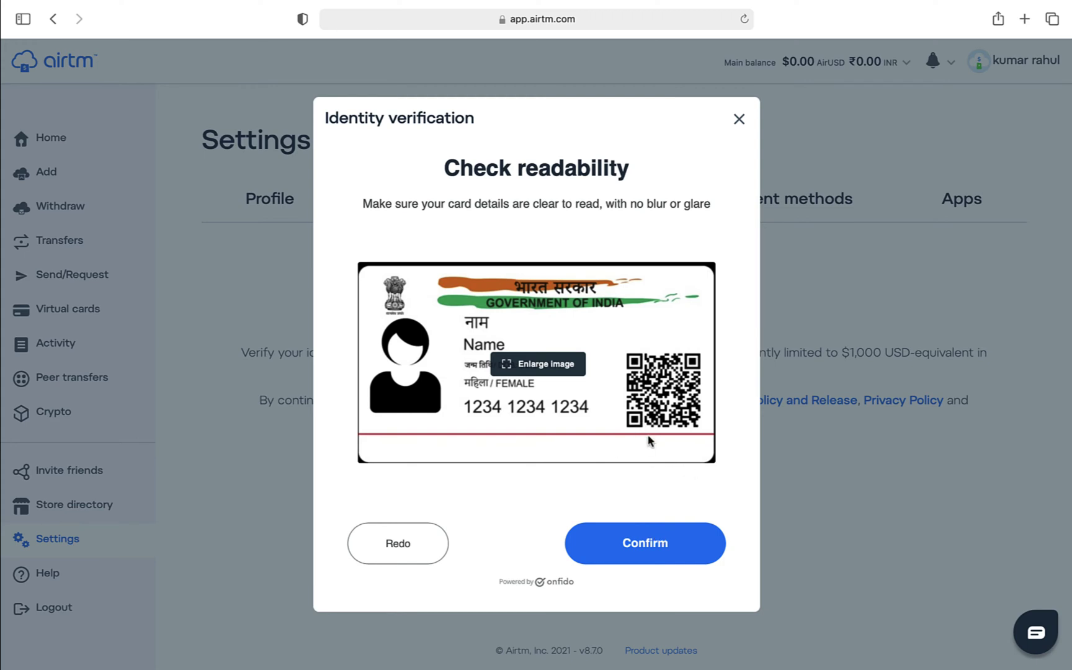
pyautogui.click(654, 559)
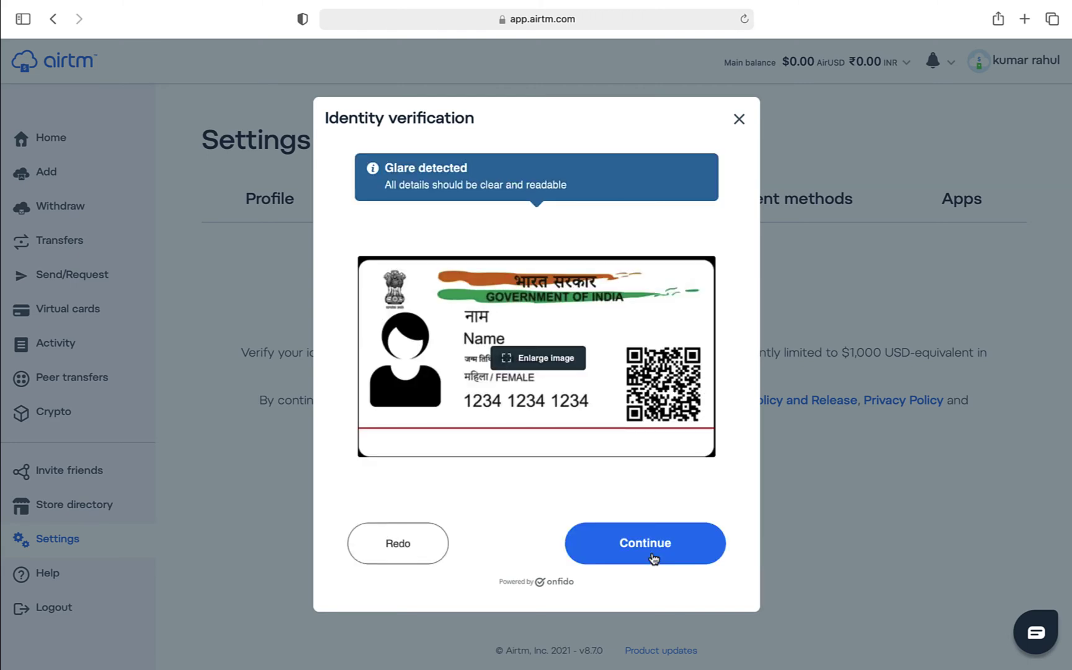
pyautogui.click(660, 556)
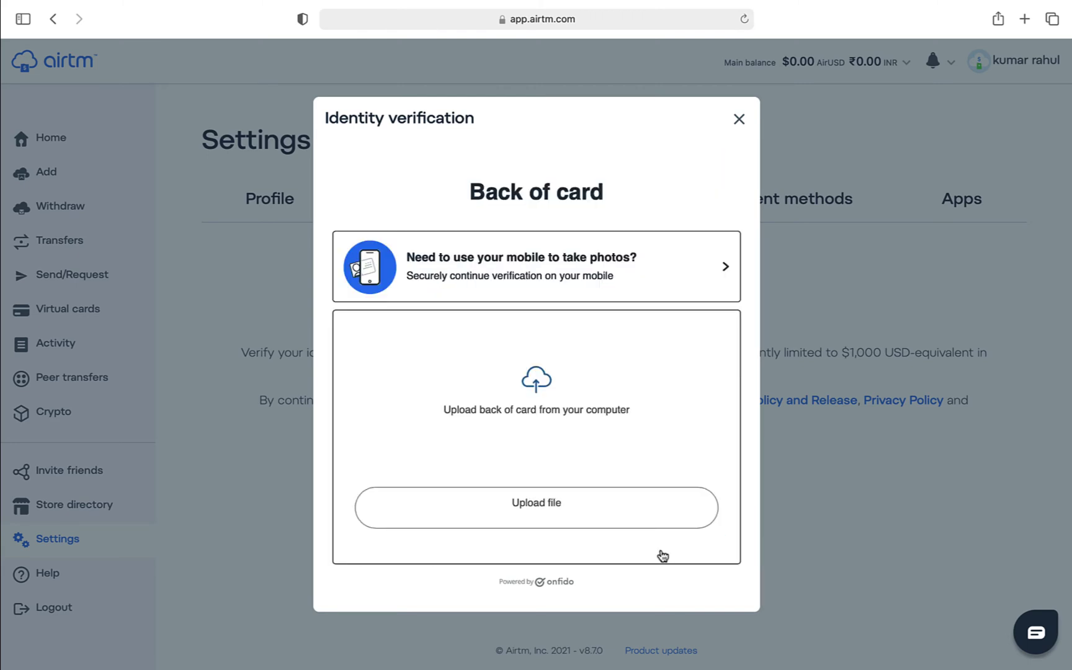
# Upload airtm 2.jpeg as the card back and confirm it is readable.
pyautogui.click(555, 510)
pyautogui.scroll(-5, 443, 407)
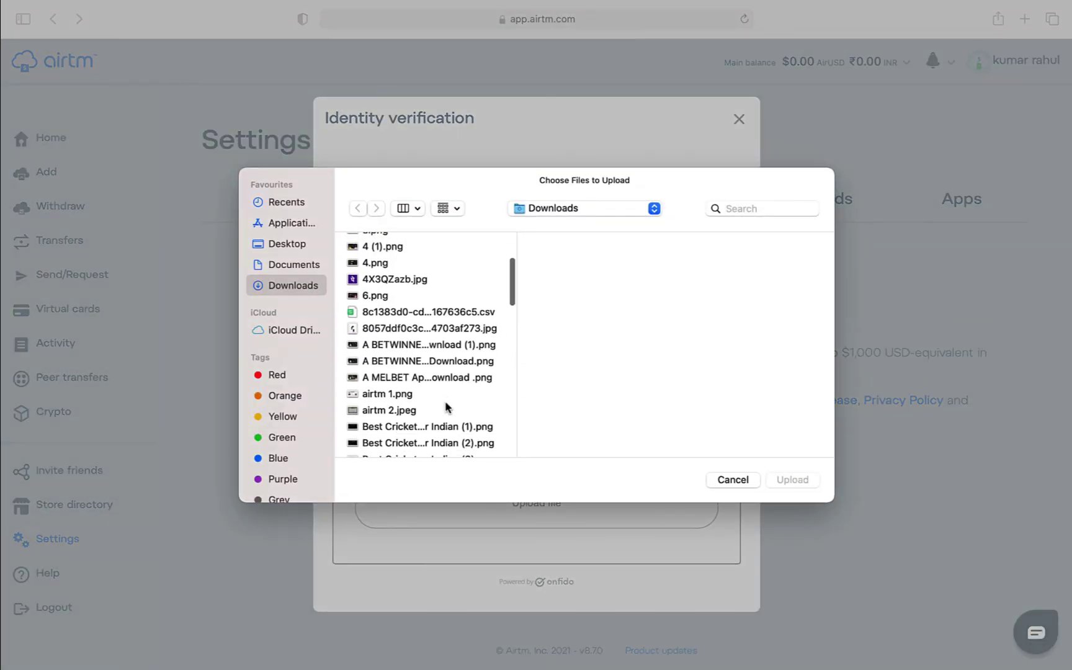
pyautogui.click(404, 410)
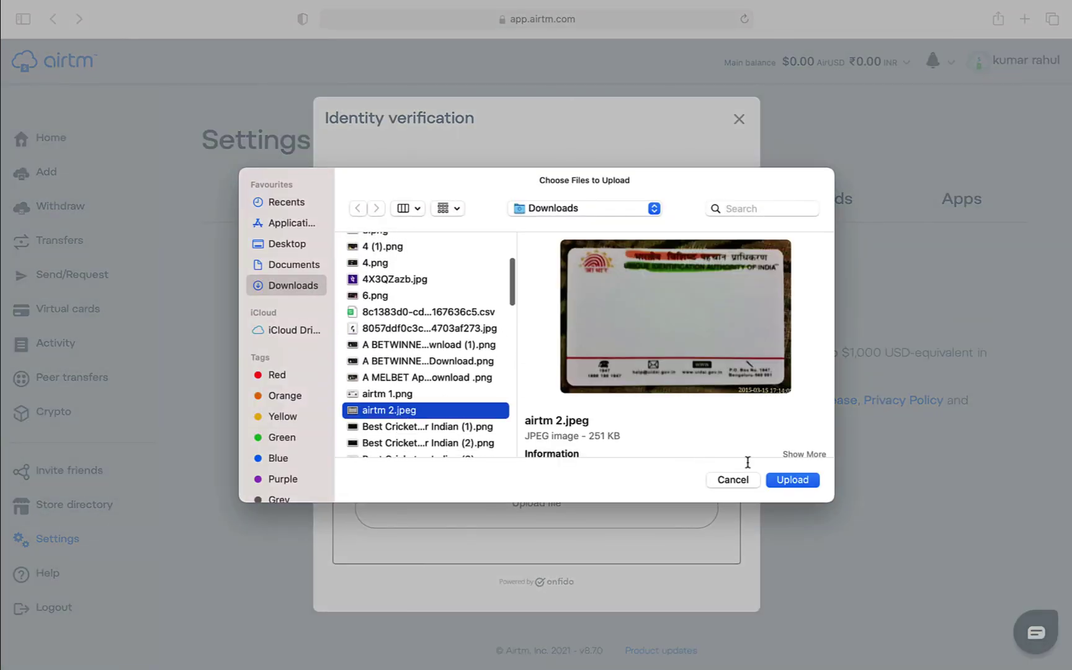
pyautogui.click(794, 481)
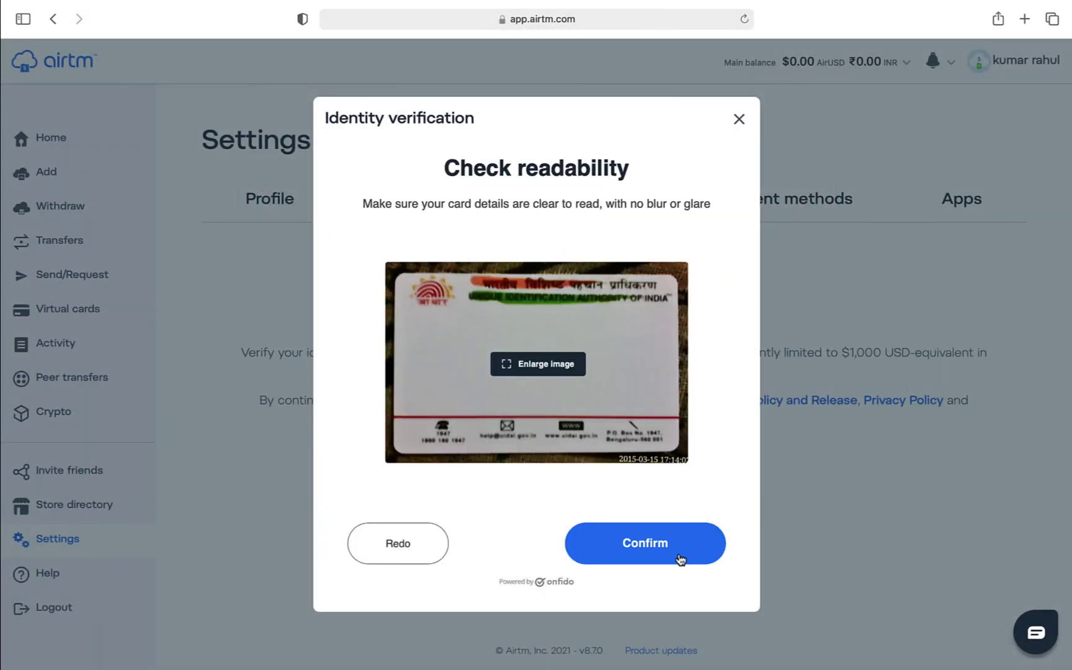
pyautogui.click(657, 552)
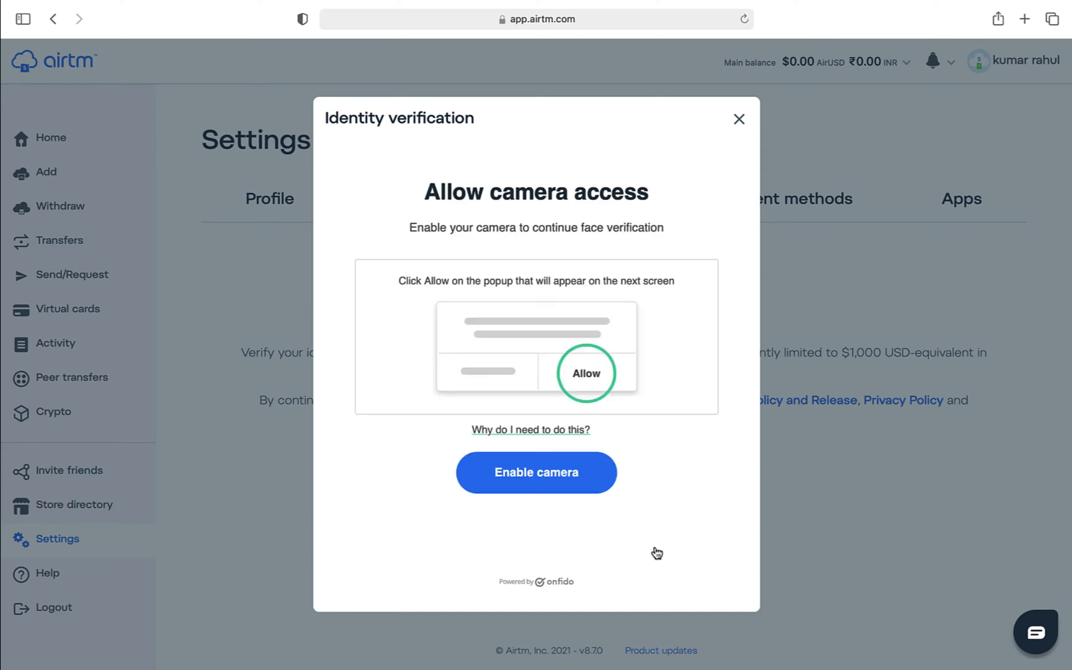
# Allow camera access, take a selfie and confirm it to submit verification.
pyautogui.click(537, 479)
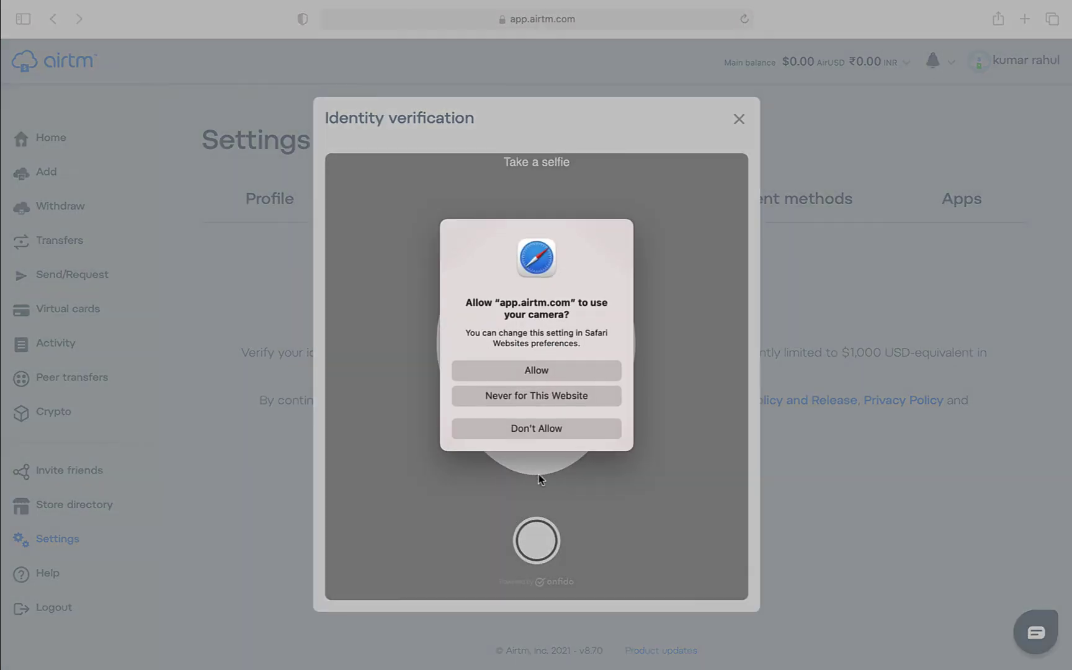
pyautogui.click(554, 371)
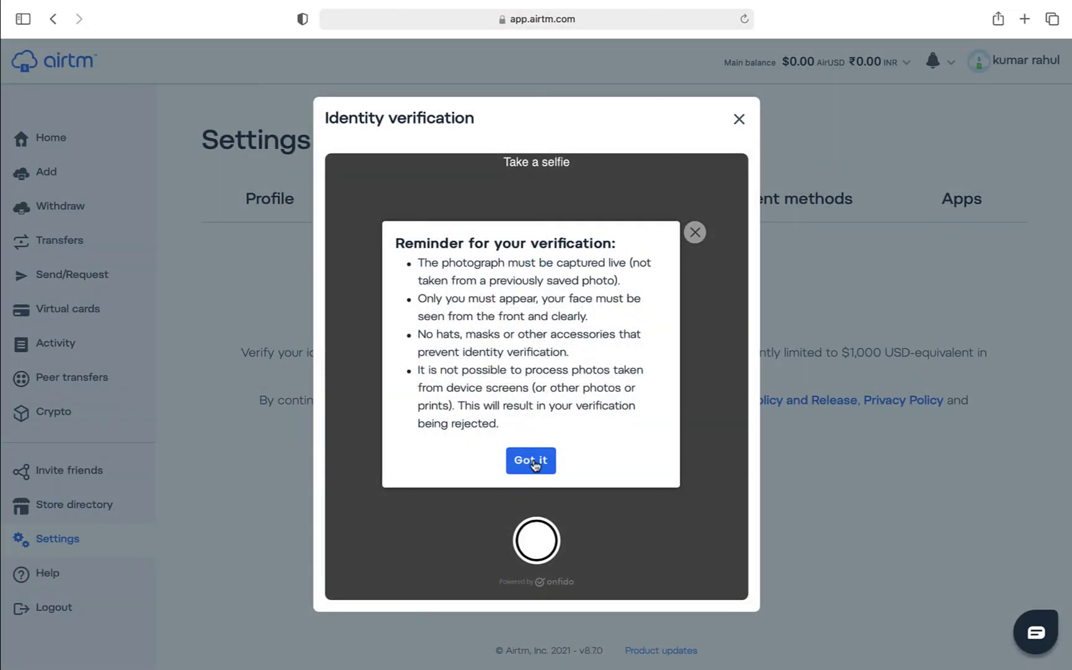
pyautogui.click(532, 462)
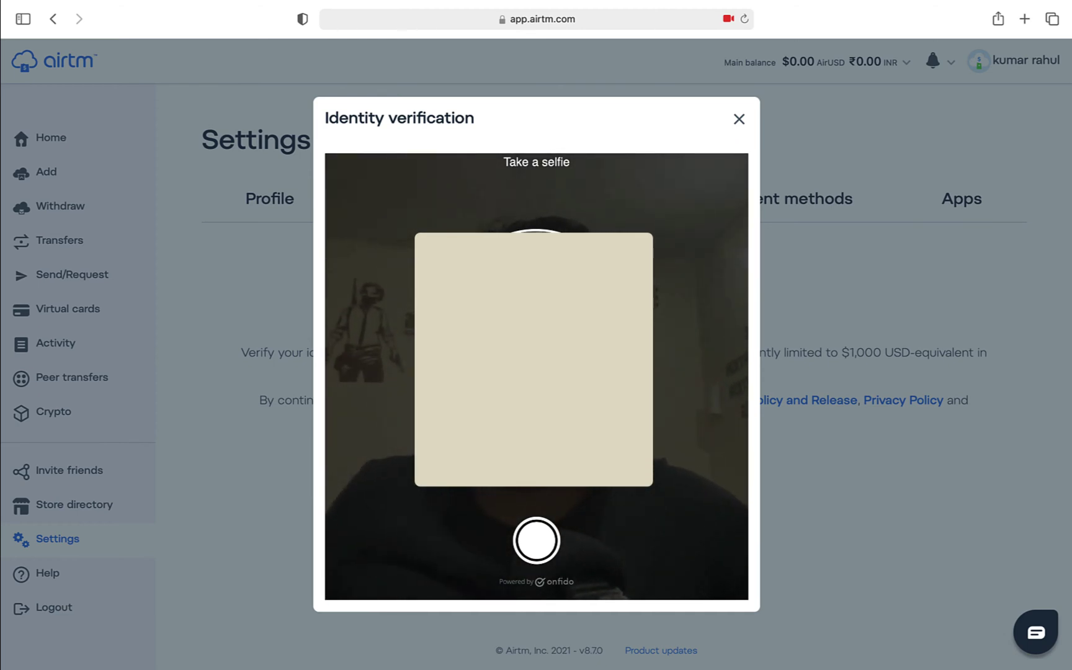
pyautogui.click(547, 542)
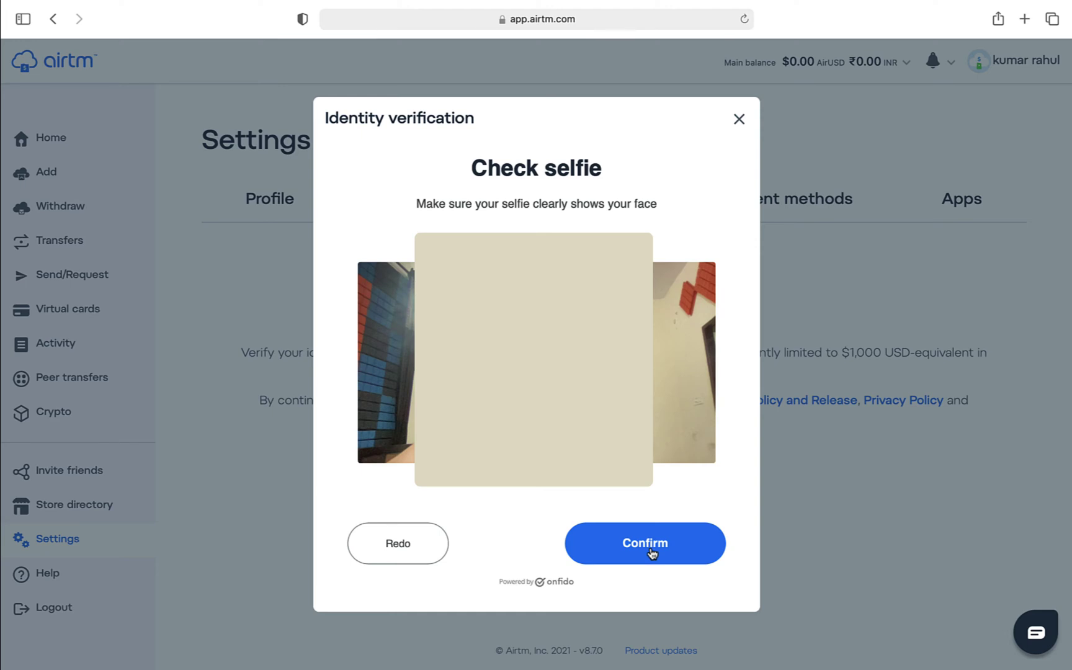
pyautogui.click(650, 551)
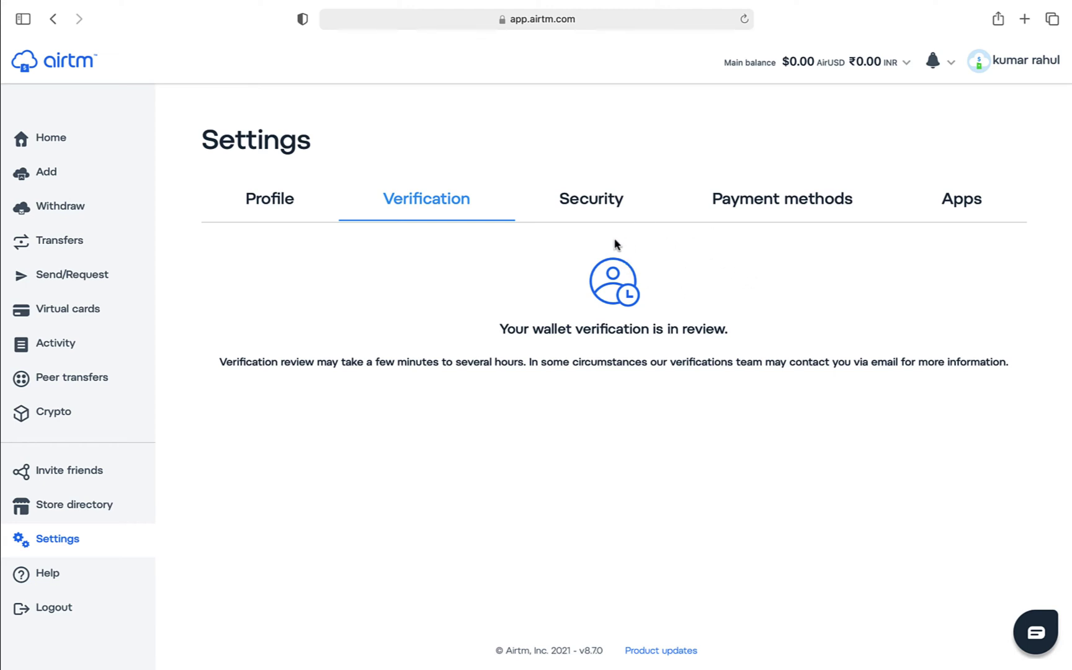
# Review the Security settings, dismiss the 2FA help popup, then view the empty Payment methods settings.
pyautogui.click(606, 219)
pyautogui.click(593, 202)
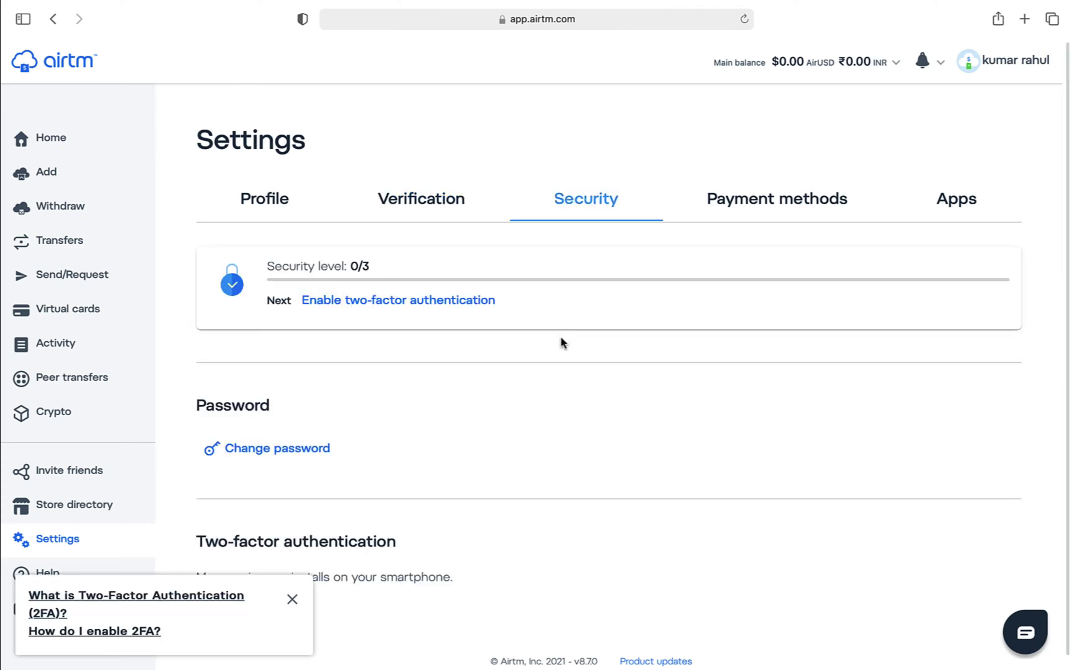
pyautogui.scroll(-1, 562, 345)
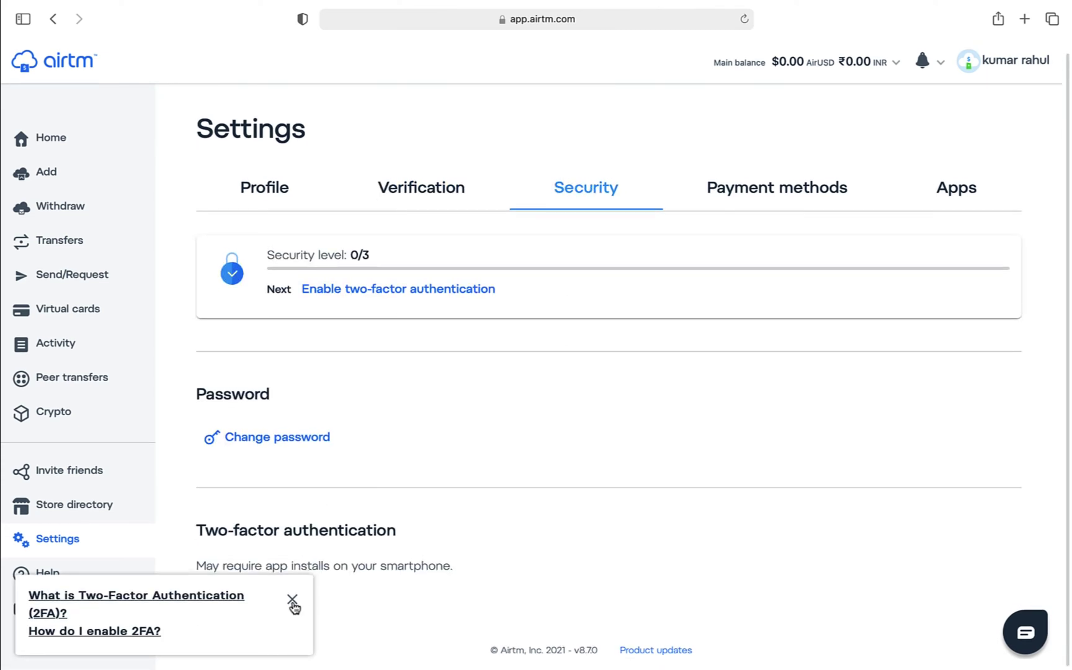
pyautogui.click(292, 600)
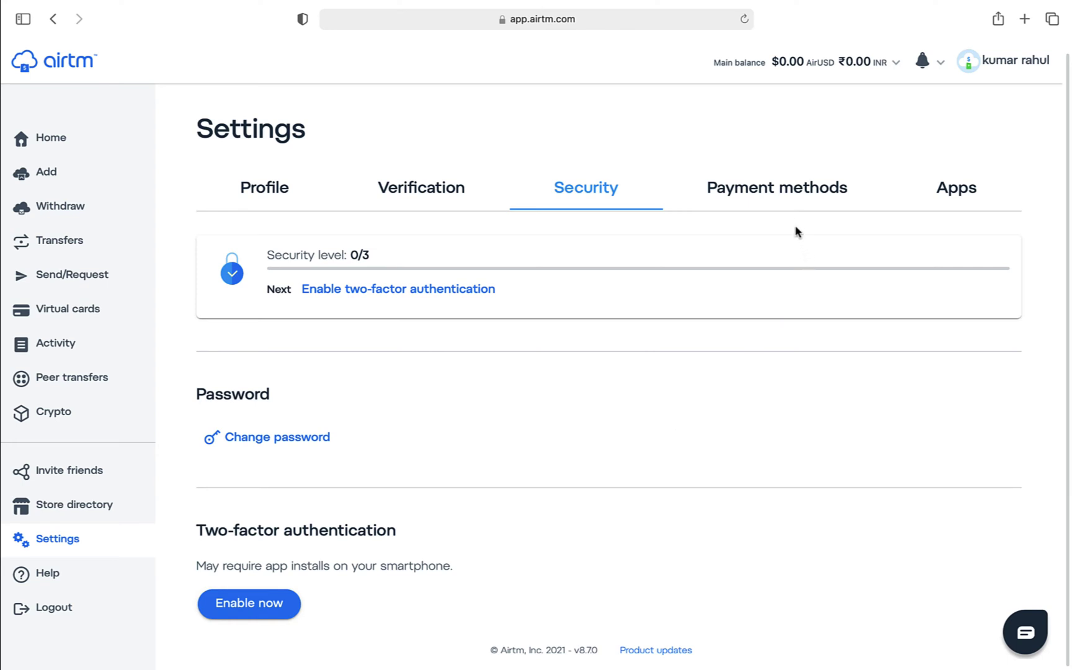
pyautogui.click(767, 196)
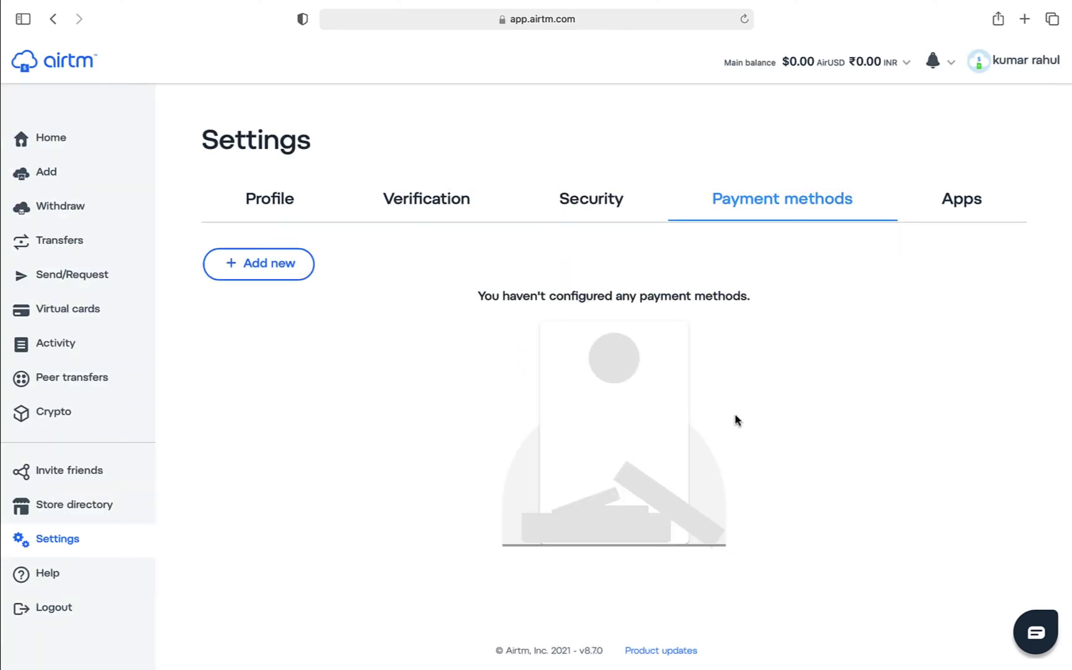
# Start adding a new payment method, then close the list without choosing one.
pyautogui.click(278, 277)
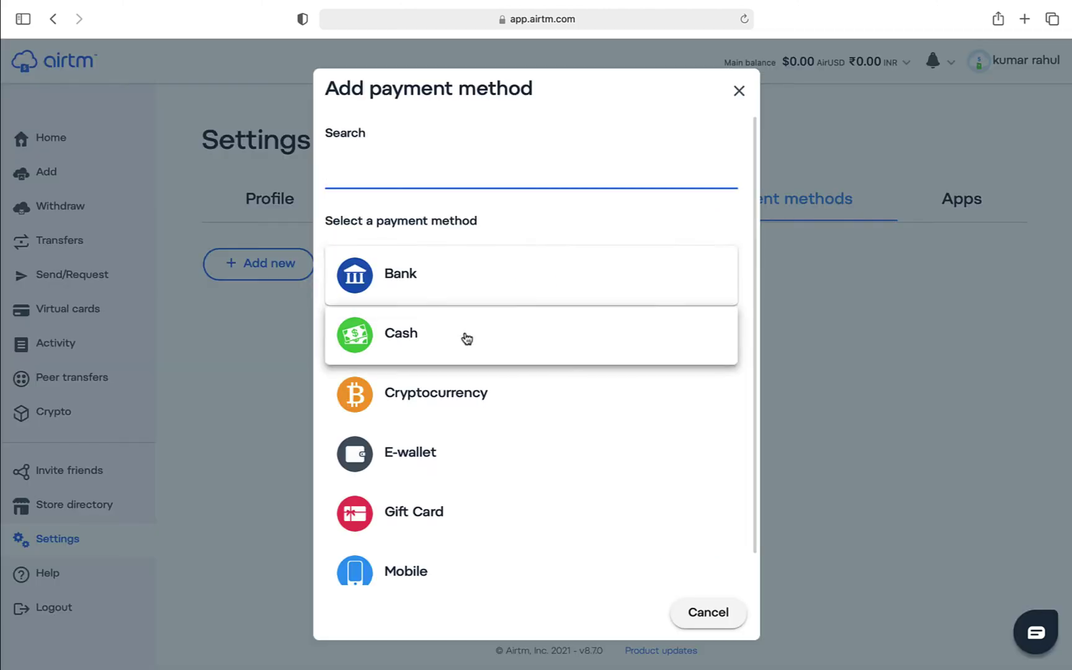
pyautogui.scroll(-1, 450, 491)
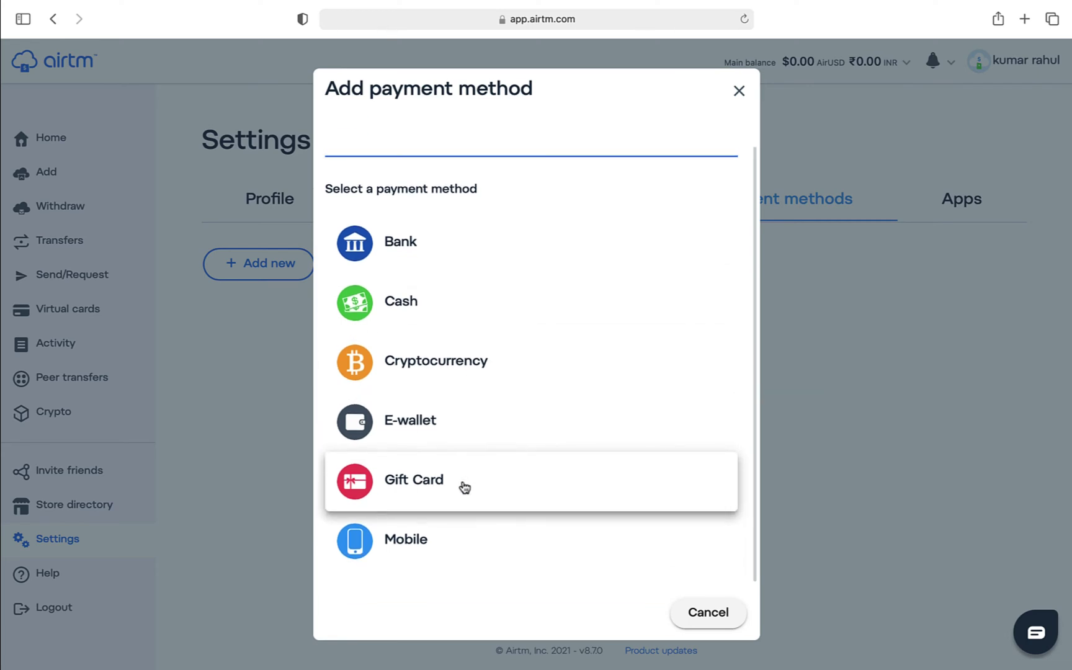
pyautogui.click(740, 91)
# Look over the Apps and Profile settings, then return to the $0.00 AirUSD home dashboard.
pyautogui.click(966, 210)
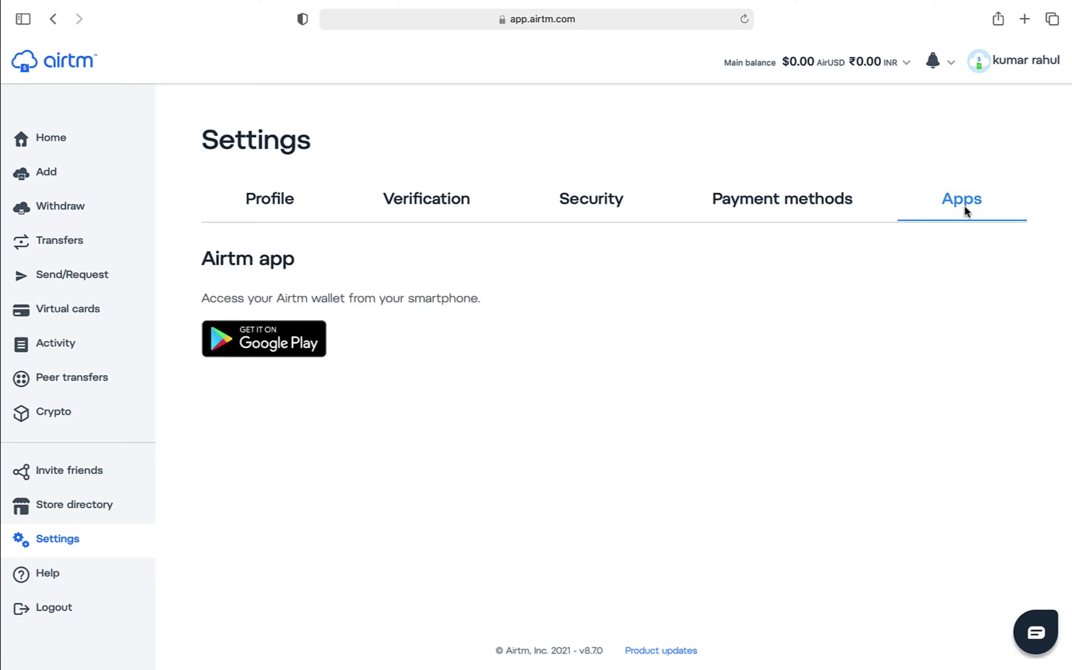
pyautogui.click(291, 206)
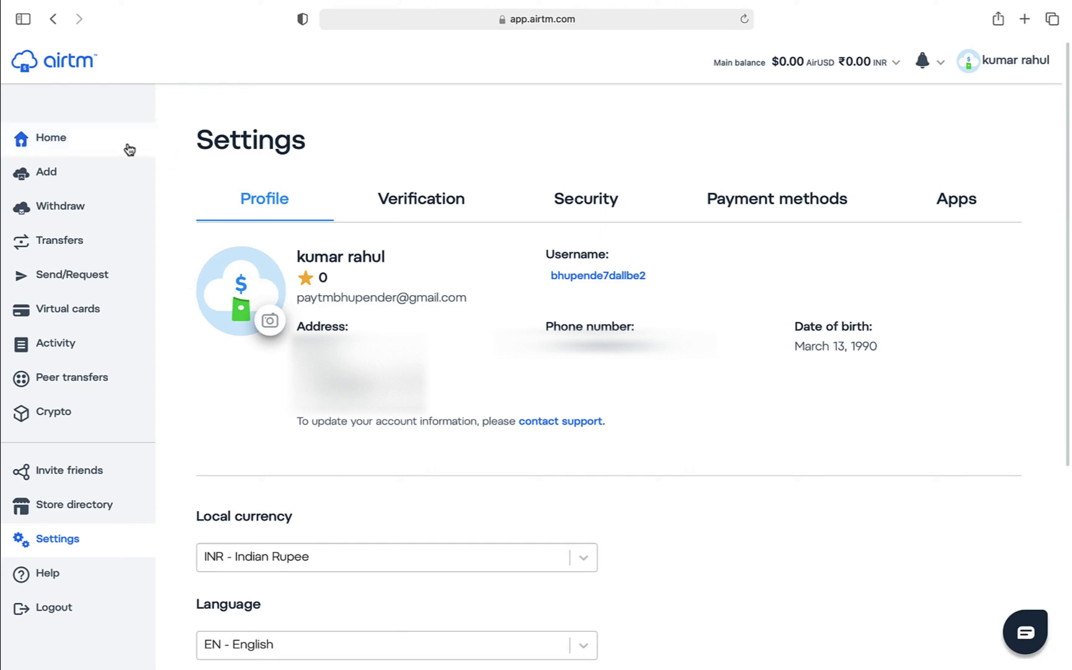
pyautogui.click(84, 147)
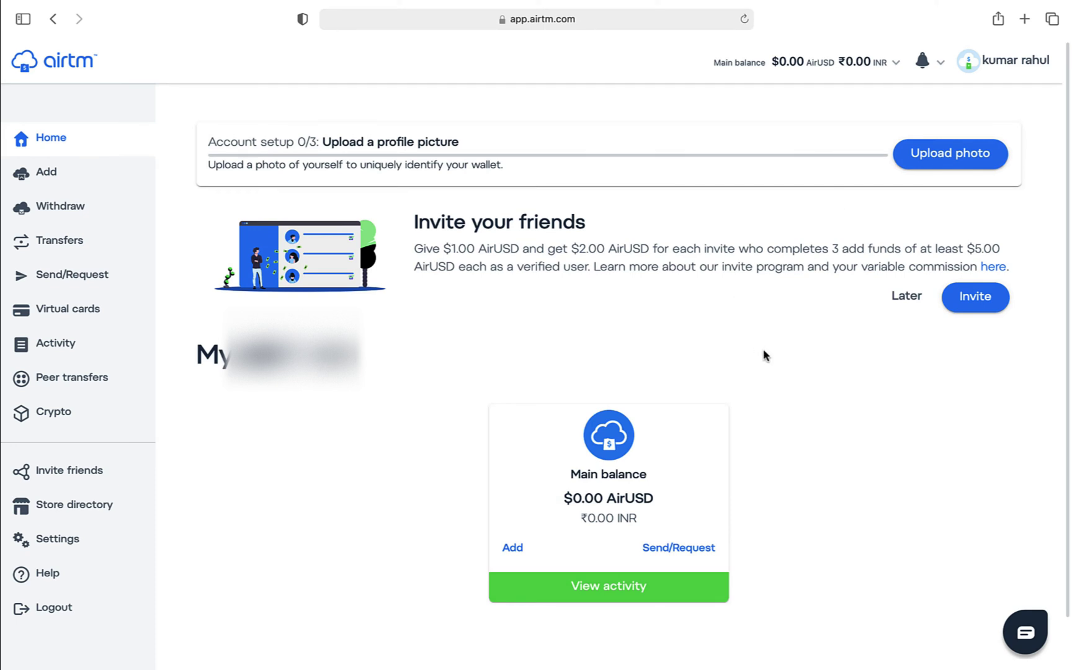
pyautogui.scroll(-1, 764, 355)
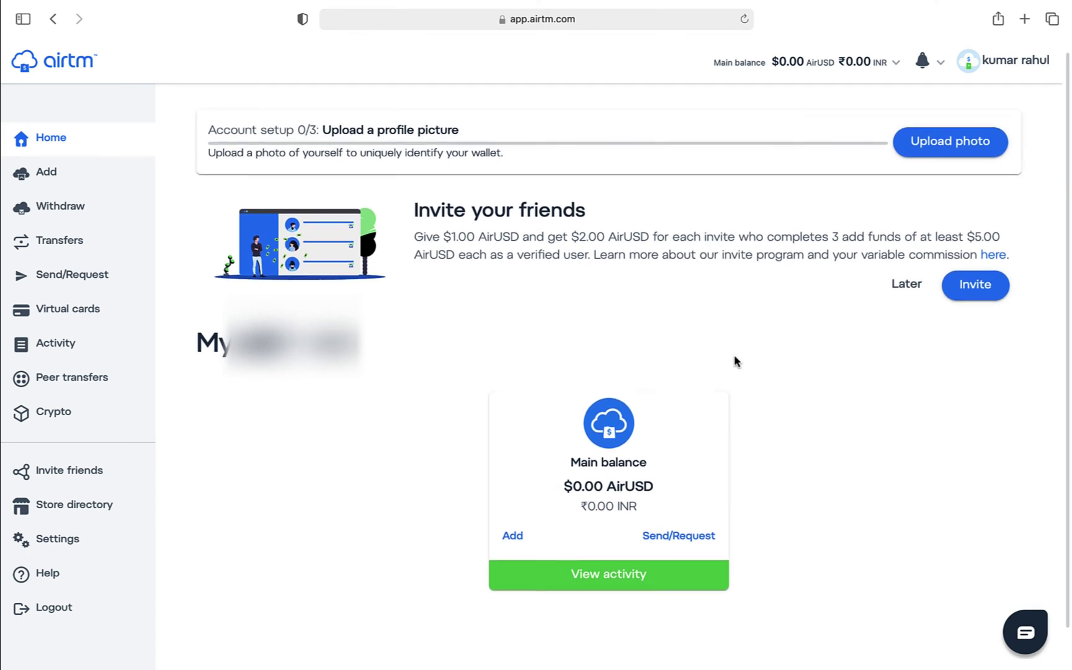
pyautogui.scroll(1, 733, 359)
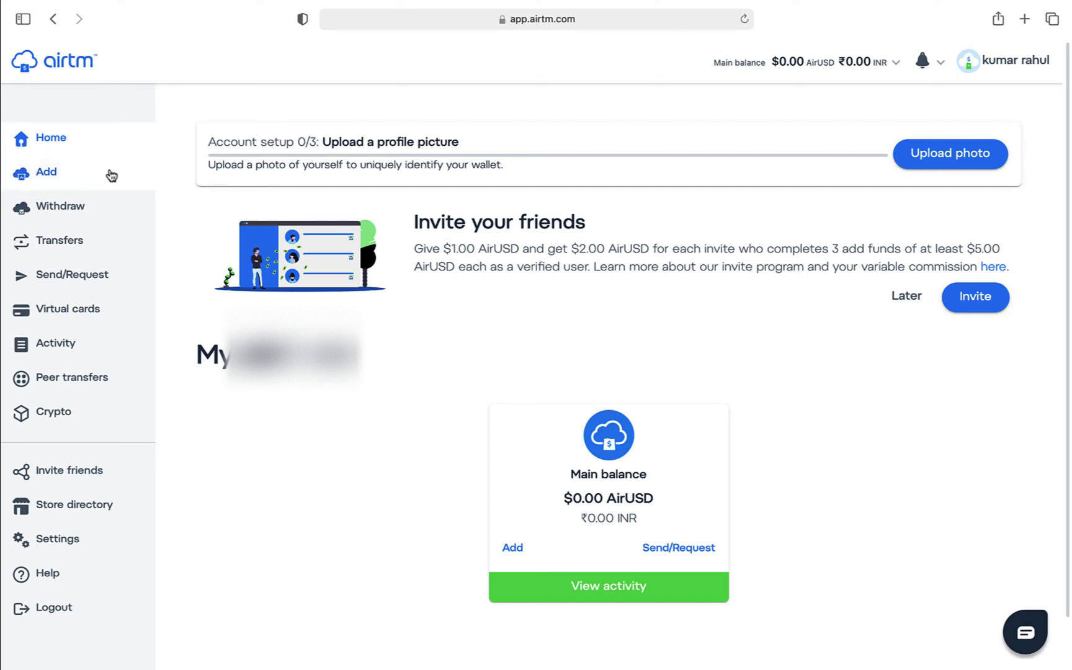
# Begin adding funds via Paytm, reaching the $100.00 AirUSD for ₹8,039.78 amount step.
pyautogui.click(60, 179)
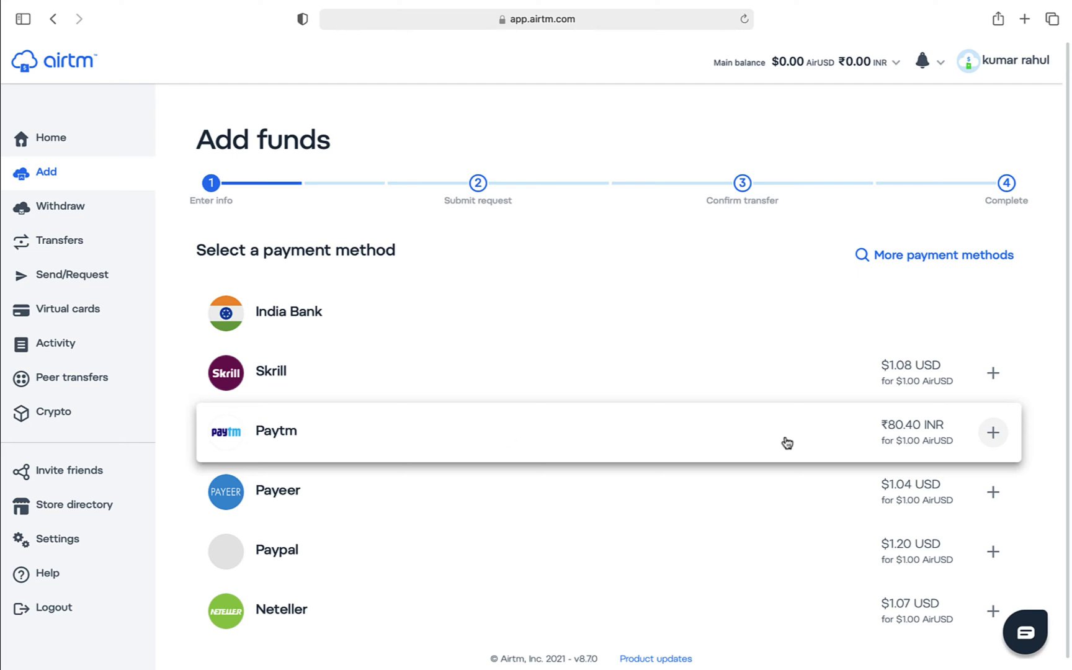
pyautogui.click(992, 438)
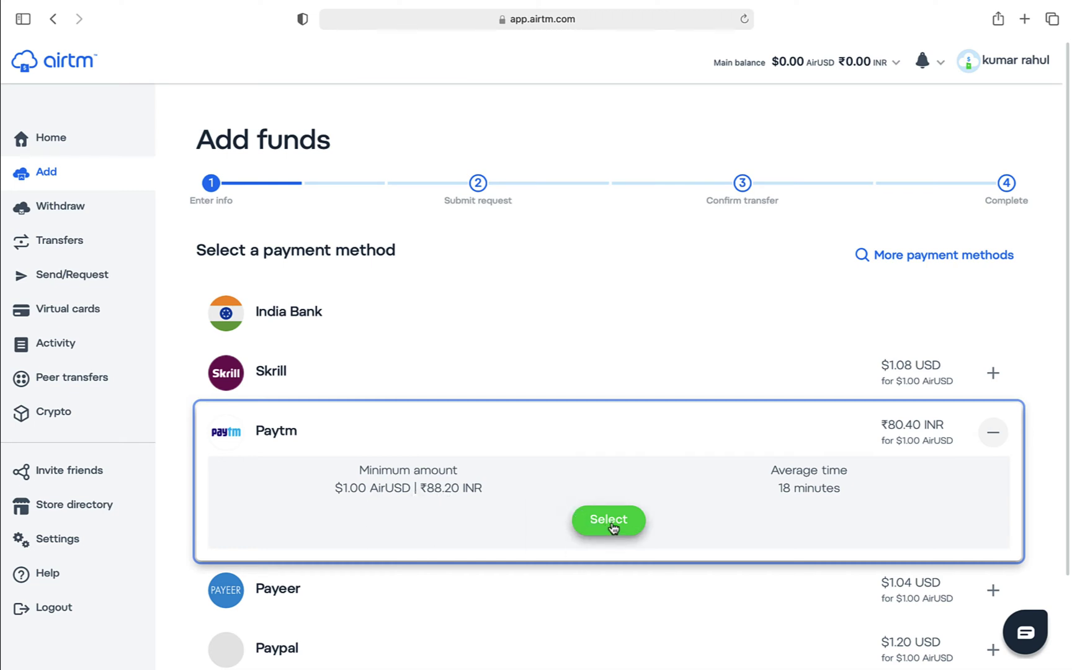
pyautogui.click(612, 525)
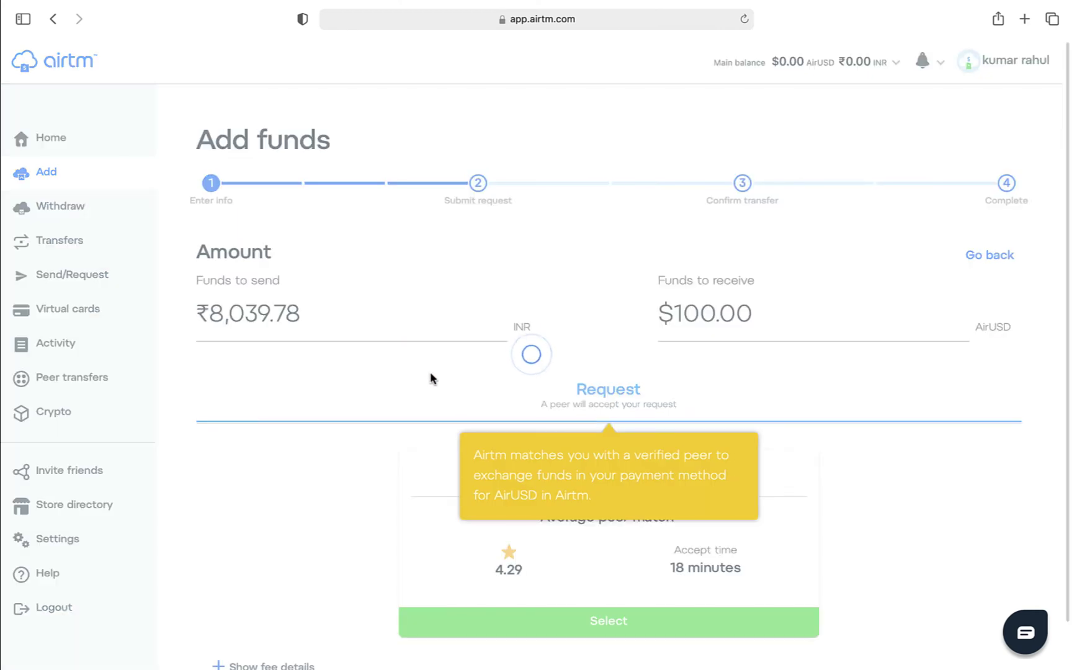
# Change the funds to send from ₹8,039.78 to ₹90.00 INR, receiving $1.02 AirUSD.
pyautogui.click(359, 321)
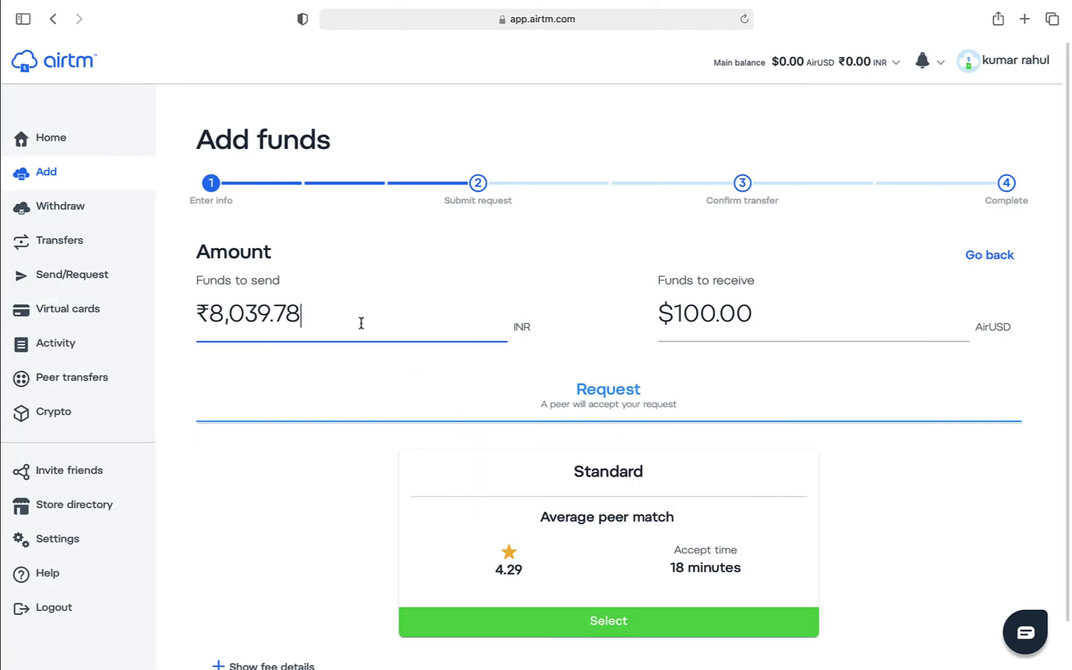
pyautogui.press('BackSpace')
pyautogui.press('BackSpace')
pyautogui.press('BackSpace')
pyautogui.press('BackSpace')
pyautogui.press('BackSpace')
pyautogui.press('BackSpace')
pyautogui.press('BackSpace')
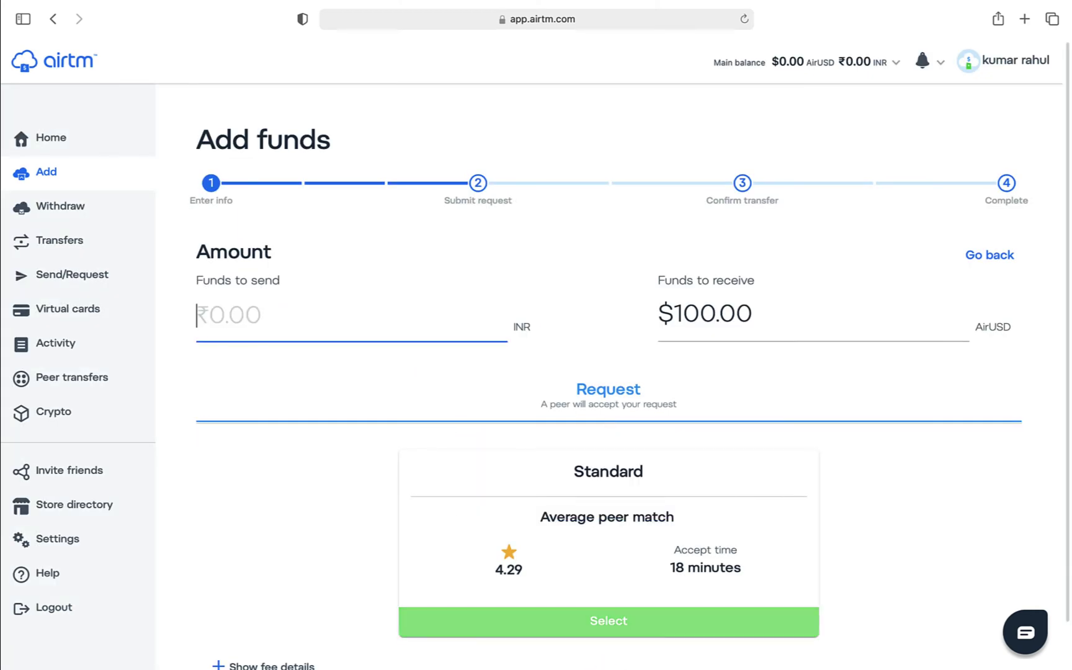
pyautogui.write('8')
pyautogui.write('9')
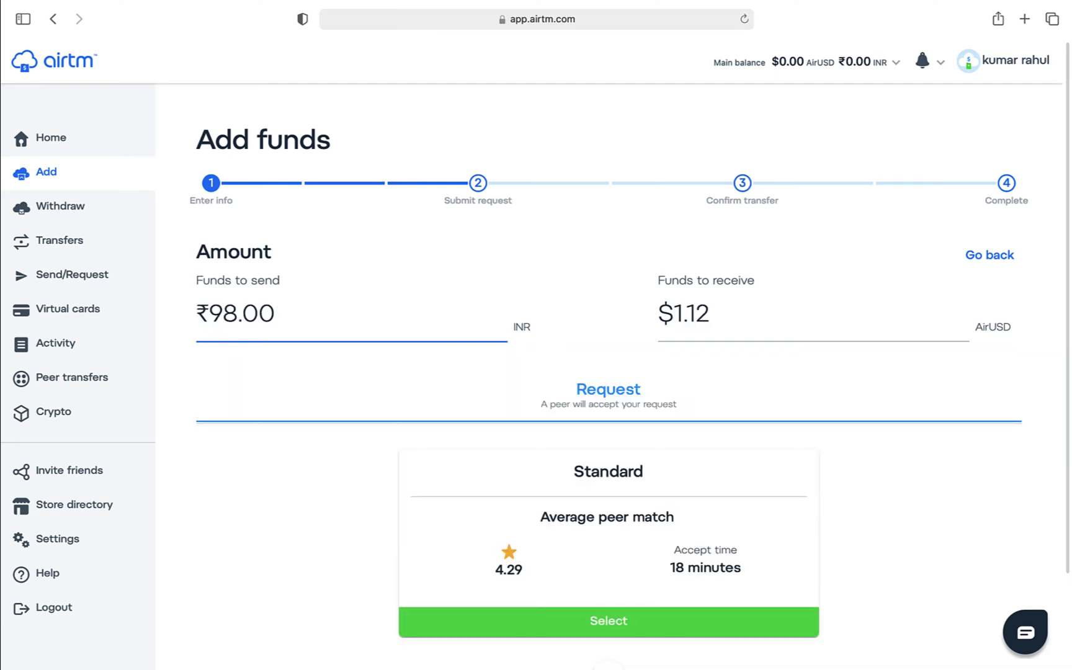
pyautogui.press('Right')
pyautogui.press('BackSpace')
pyautogui.write('0')
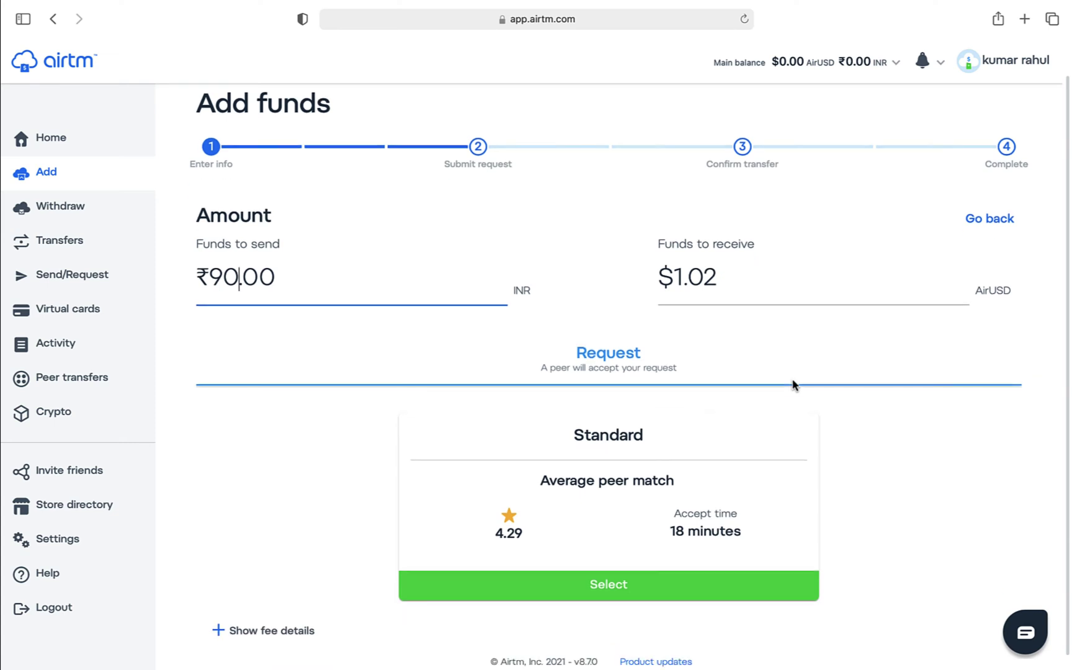
pyautogui.scroll(-2, 794, 383)
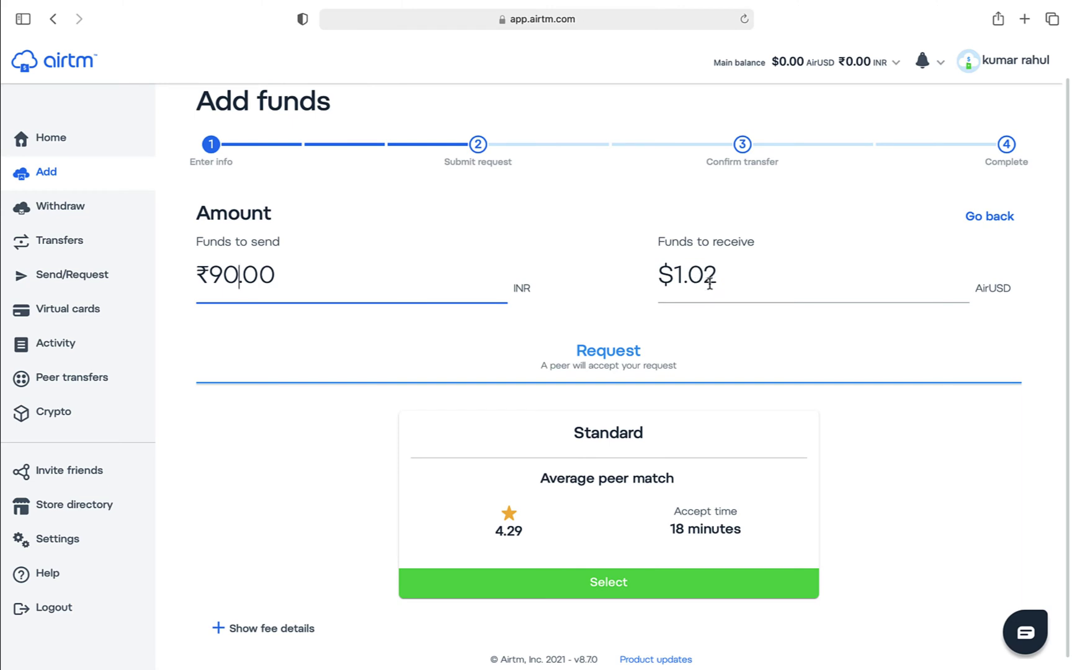
pyautogui.scroll(1, 812, 270)
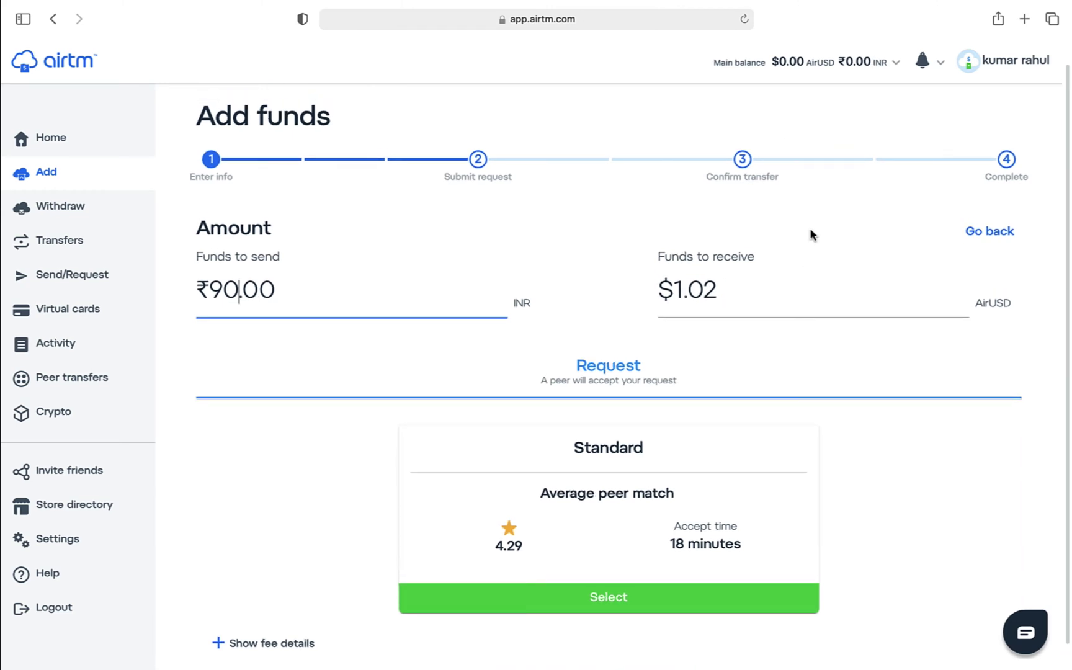
pyautogui.scroll(1, 812, 234)
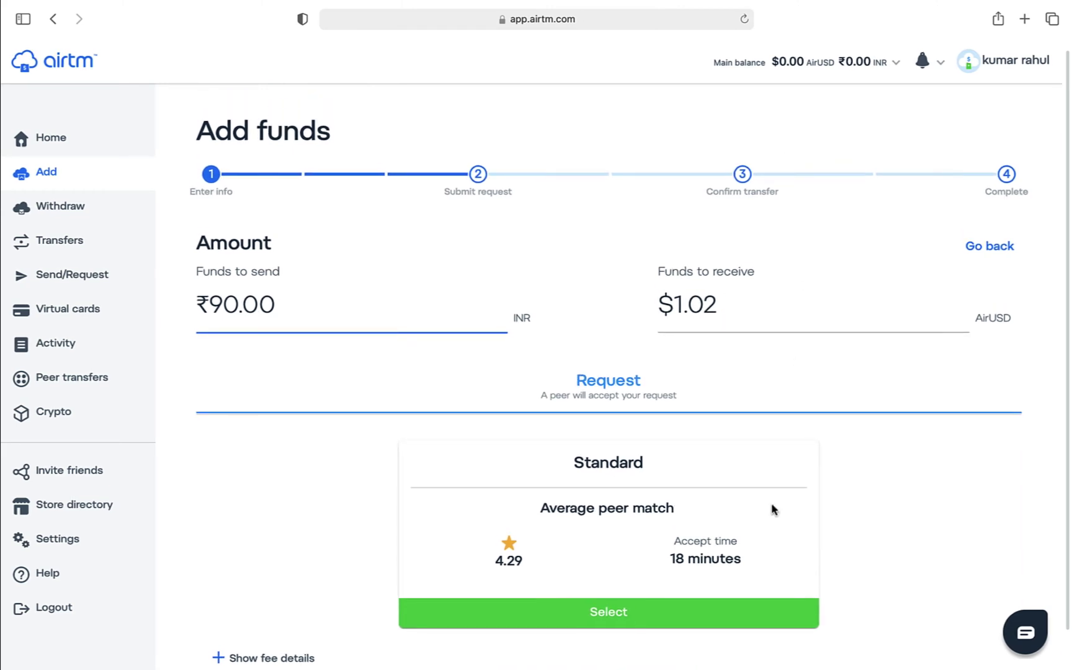
# Accept the Standard ₹90.00 offer, save the Paytm phone details, and submit the request.
pyautogui.click(610, 613)
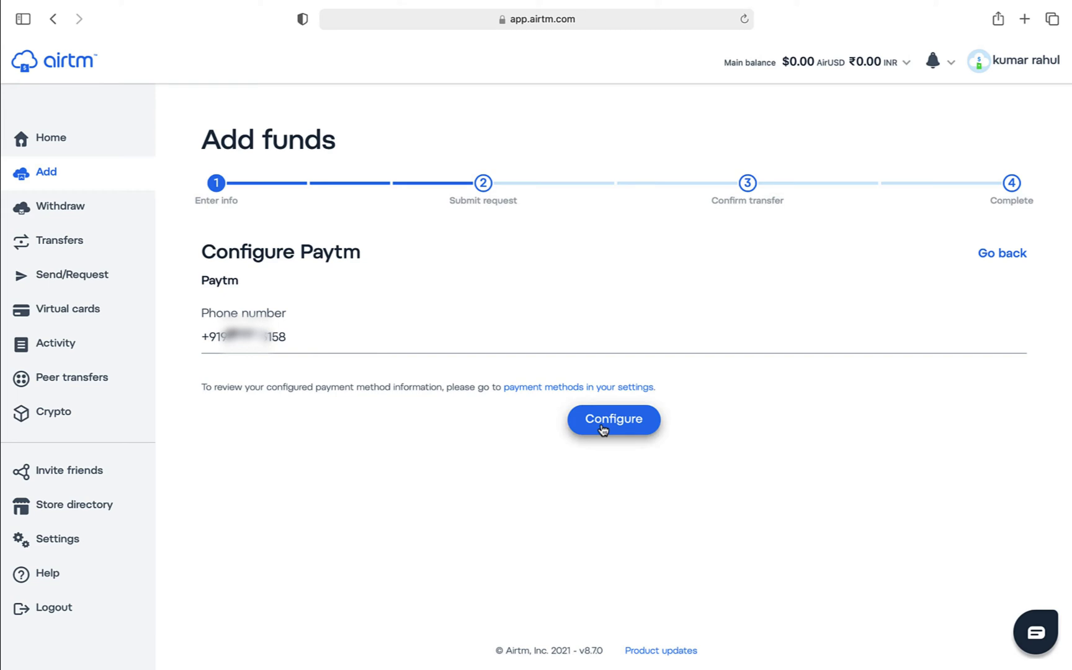
pyautogui.click(303, 345)
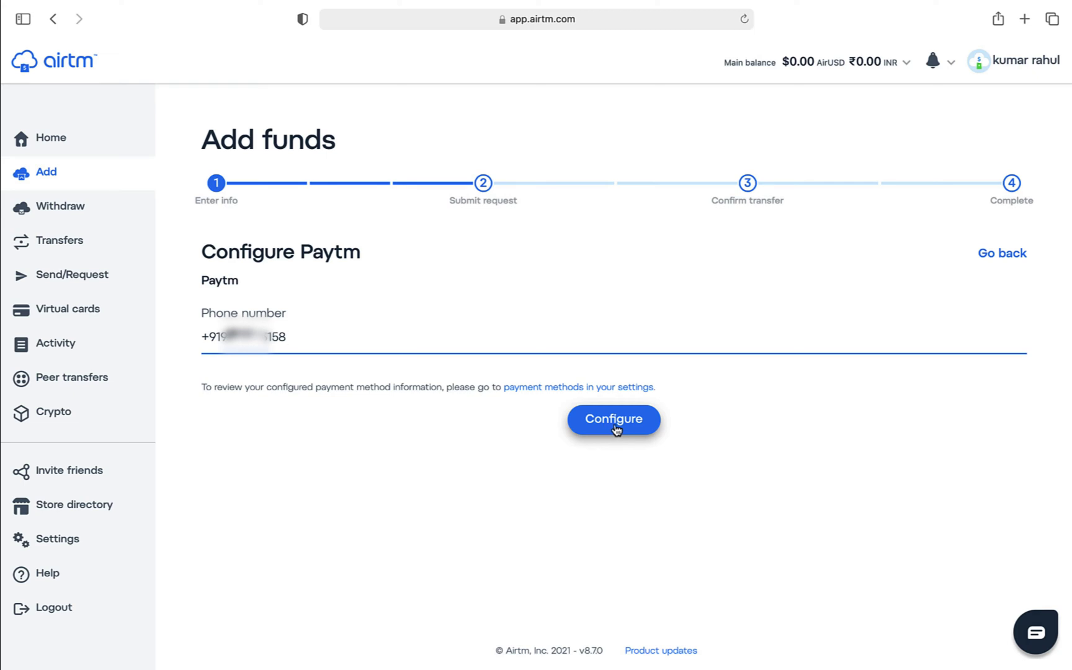
pyautogui.click(618, 429)
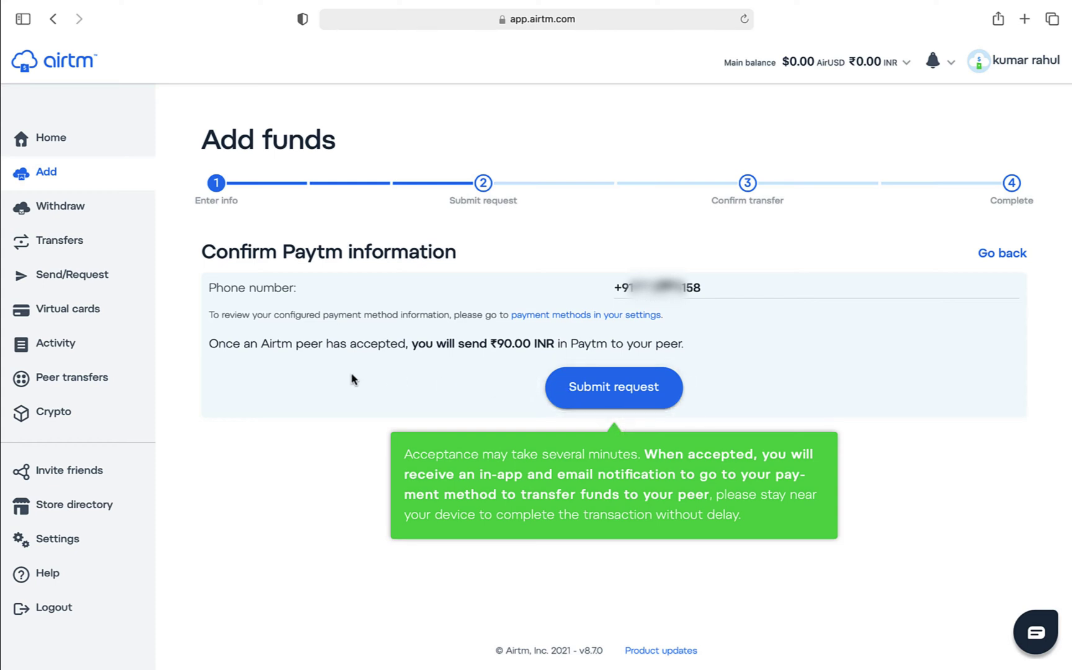
pyautogui.click(610, 390)
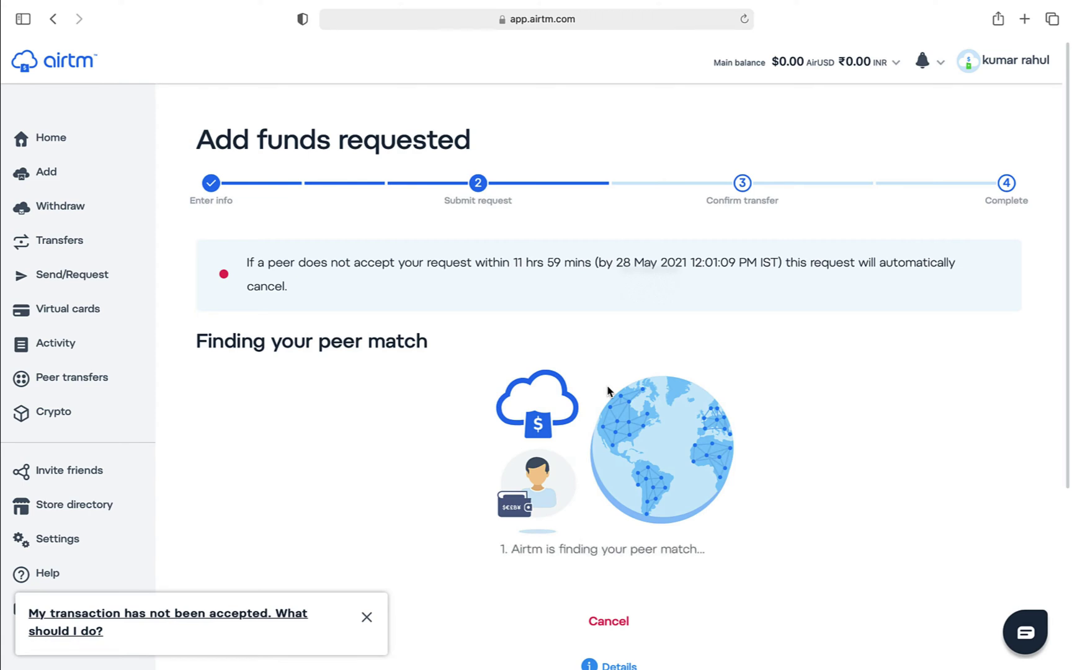
# Close the unaccepted-transactions help popup and the how-Airtm-works video while awaiting a peer.
pyautogui.click(366, 619)
pyautogui.scroll(-5, 385, 609)
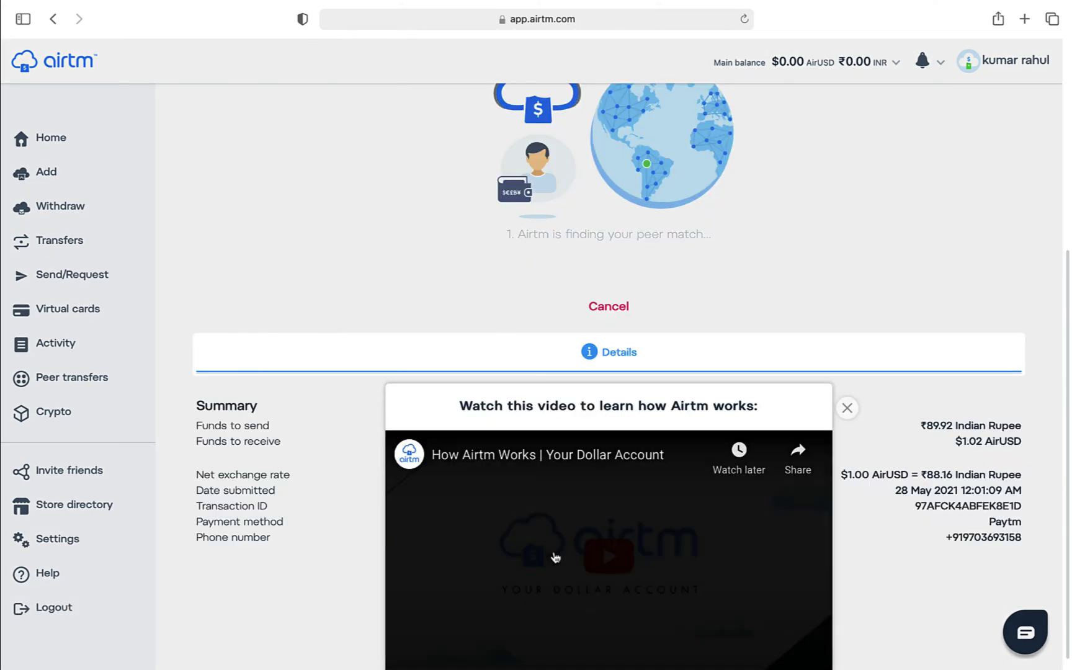
pyautogui.click(847, 408)
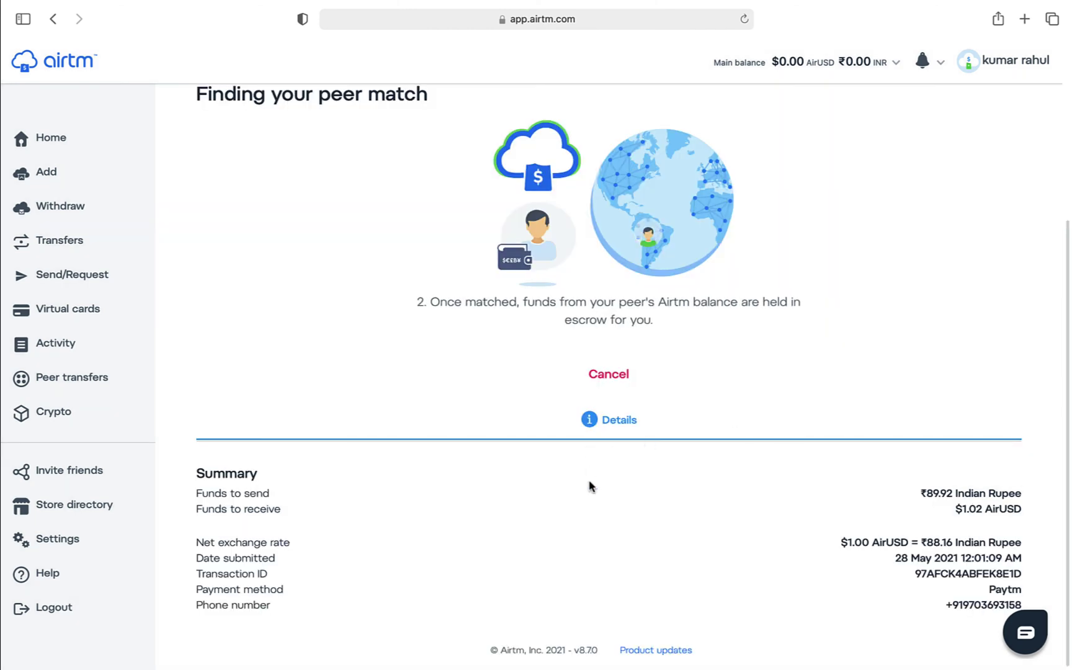
pyautogui.scroll(1, 738, 448)
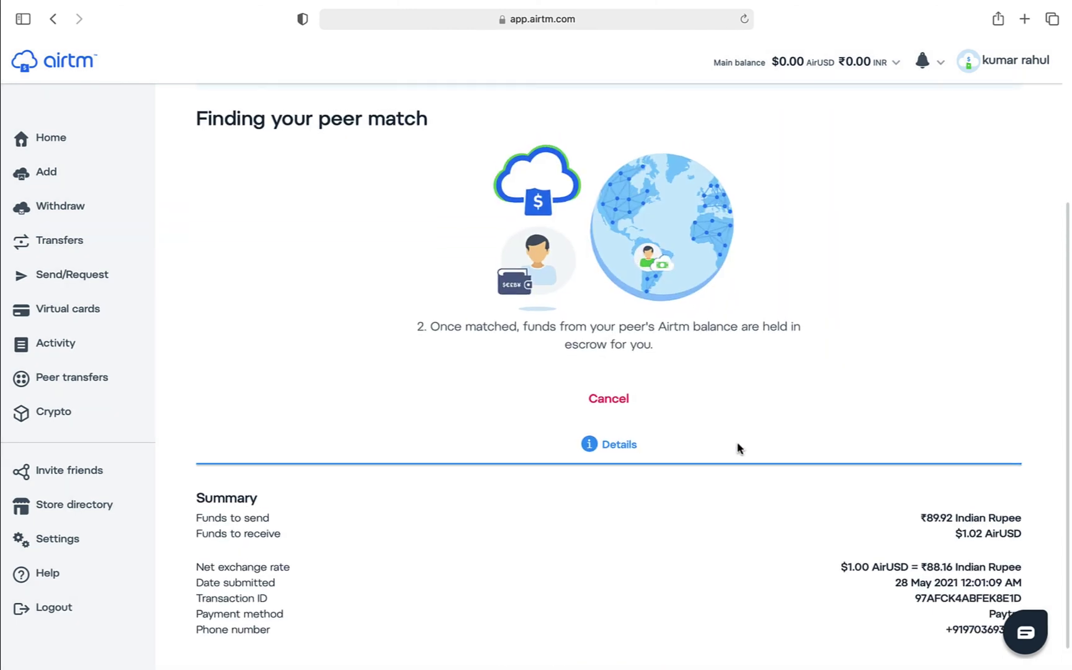
pyautogui.scroll(1, 738, 448)
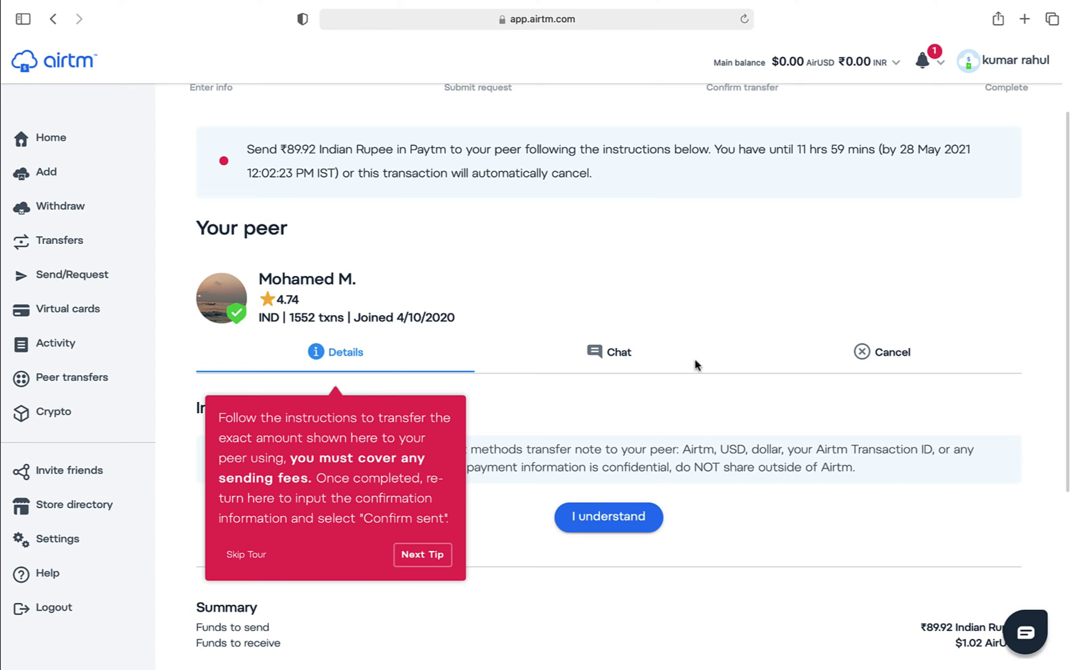
# Skip the guided tour tip and open the chat with the matched peer.
pyautogui.click(245, 562)
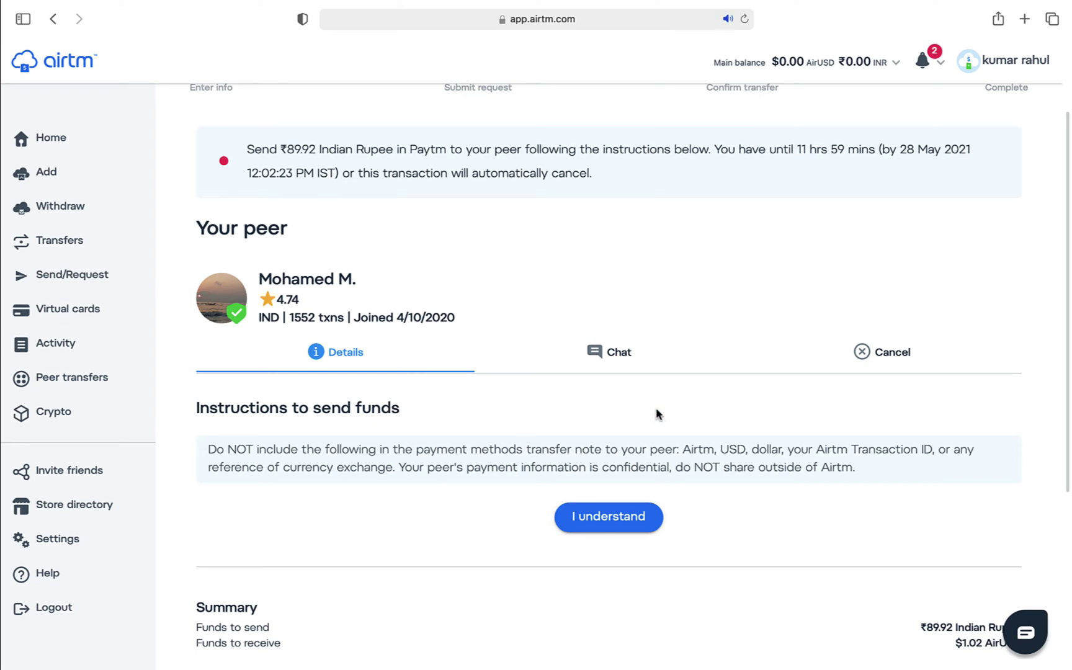
pyautogui.scroll(-1, 752, 467)
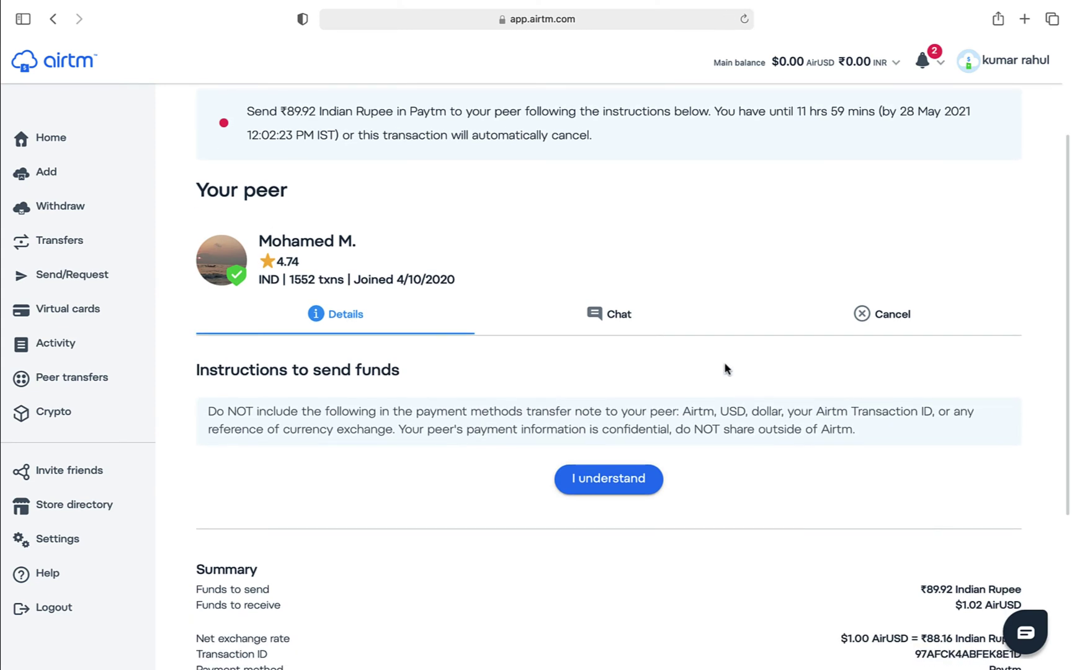
pyautogui.scroll(1, 727, 372)
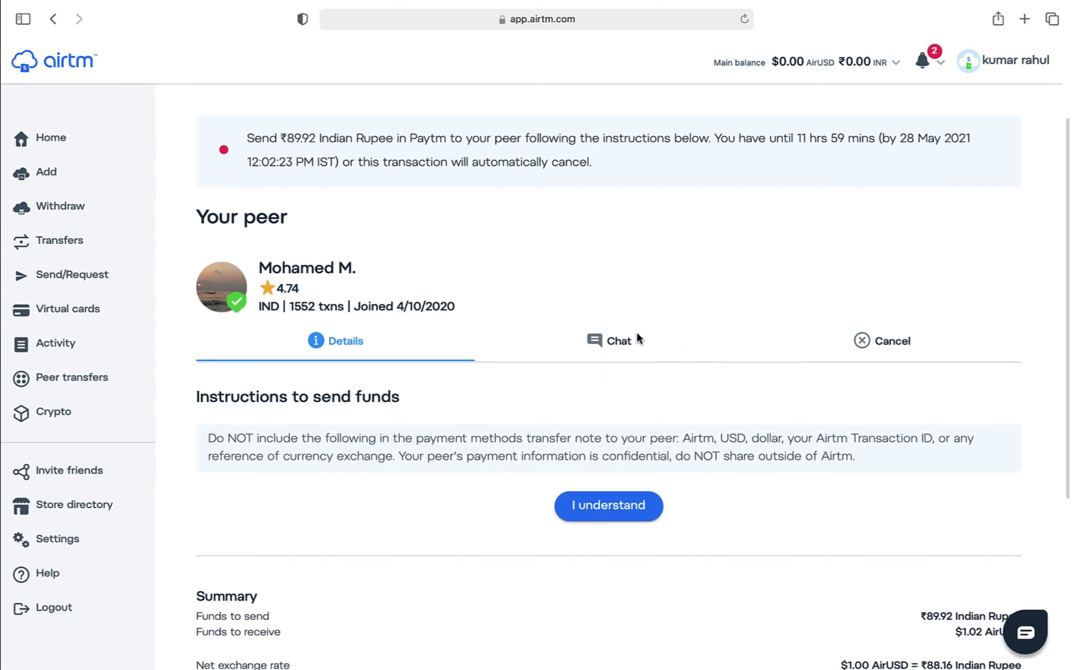
pyautogui.scroll(1, 639, 339)
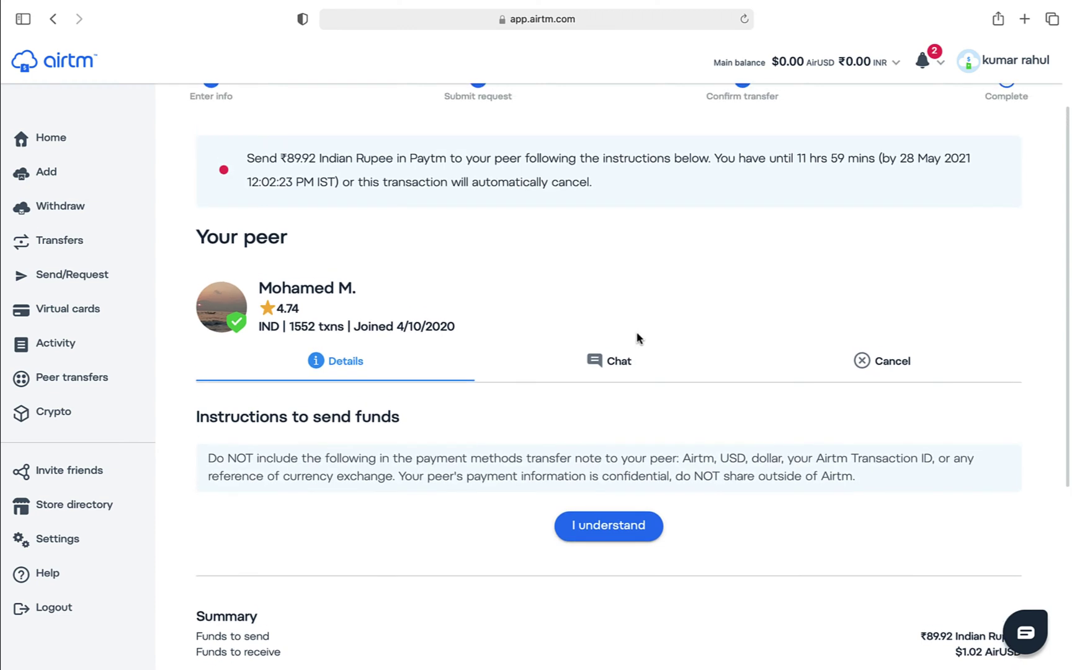
pyautogui.click(615, 363)
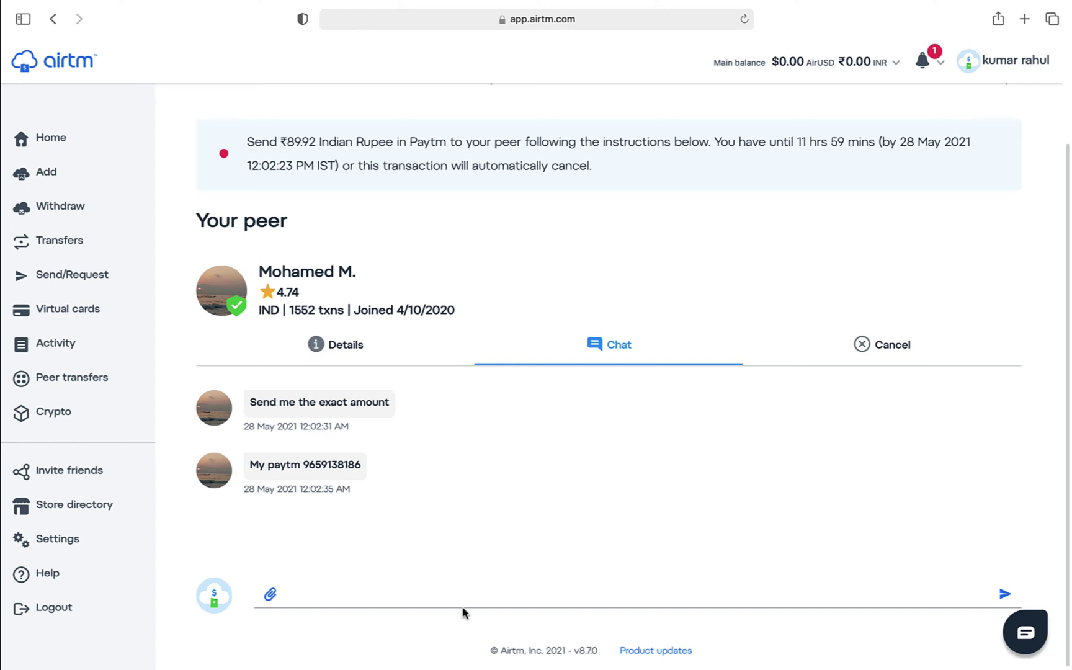
# Send the peer 'wait a minute' and switch back to the transaction details.
pyautogui.click(445, 601)
pyautogui.write('wait a minute')
pyautogui.press('Return')
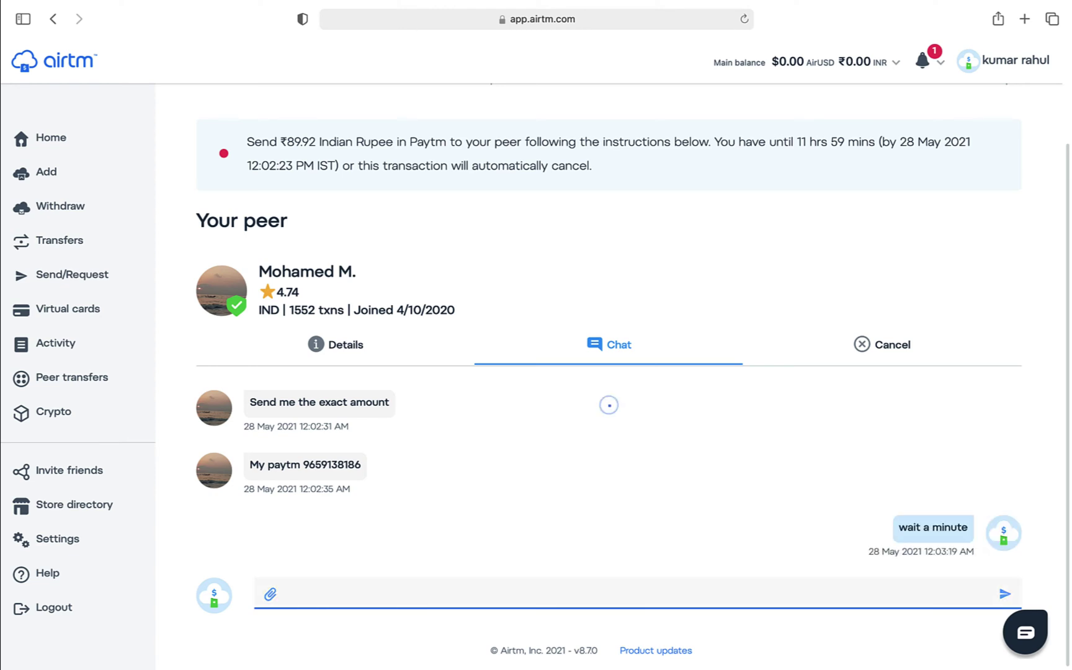
pyautogui.click(336, 345)
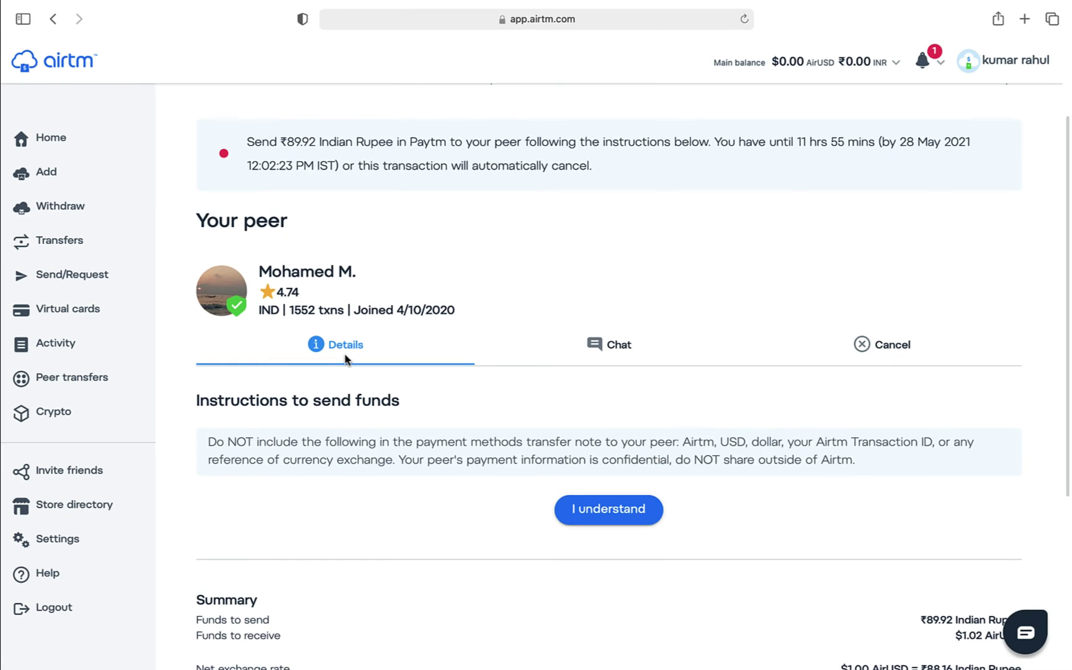
pyautogui.scroll(-3, 346, 360)
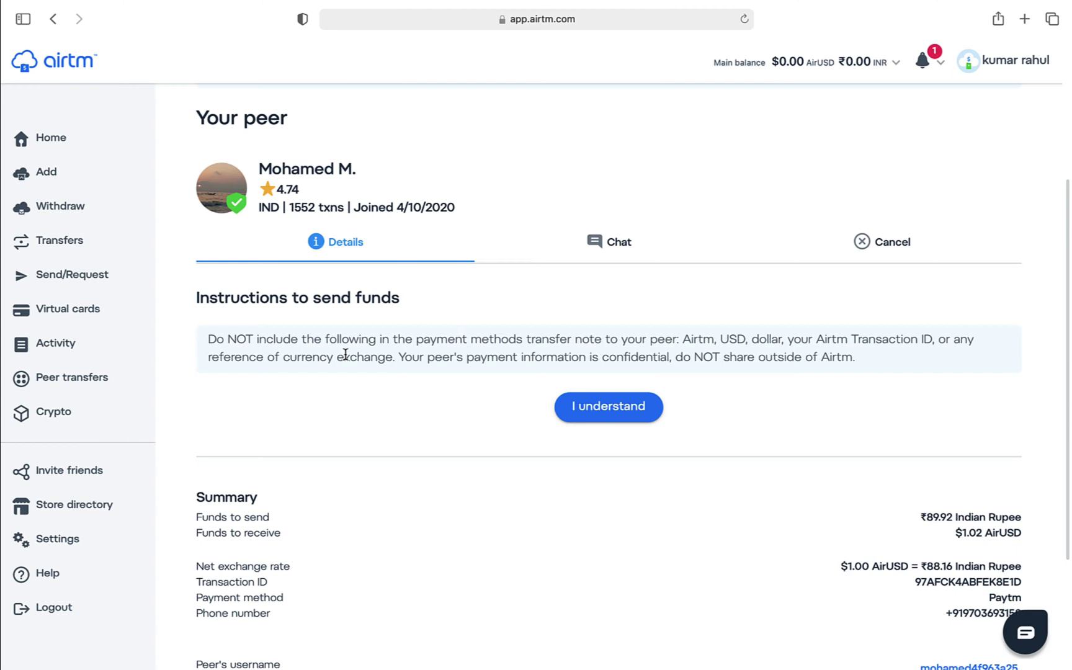
# Send the peer 'sent to you' and return to the transaction summary.
pyautogui.click(663, 234)
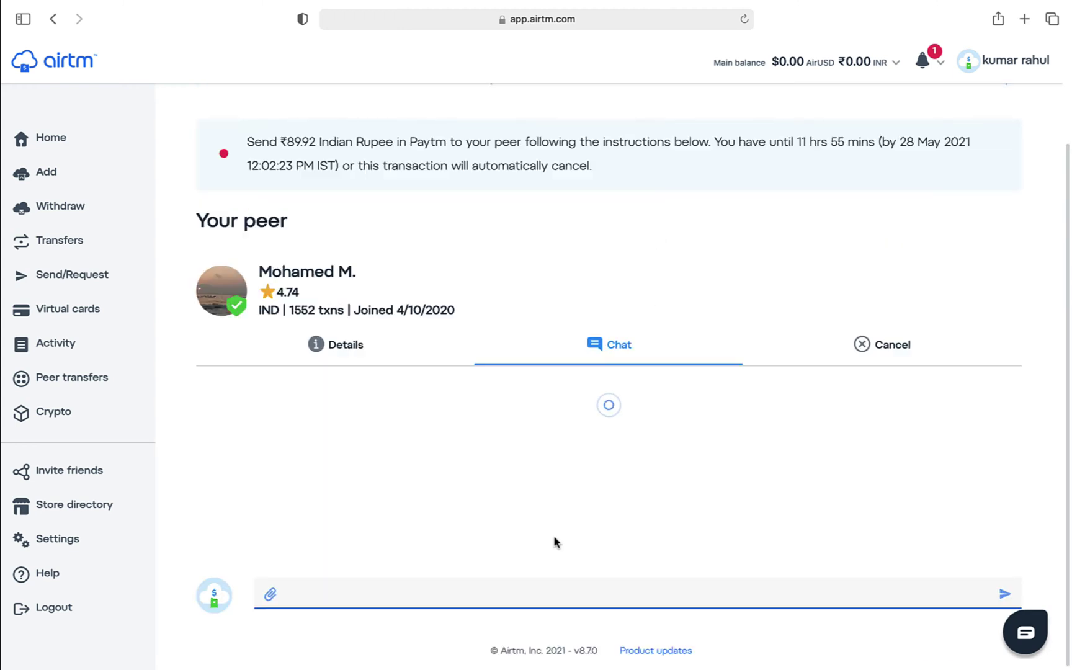
pyautogui.click(445, 582)
pyautogui.write('sent')
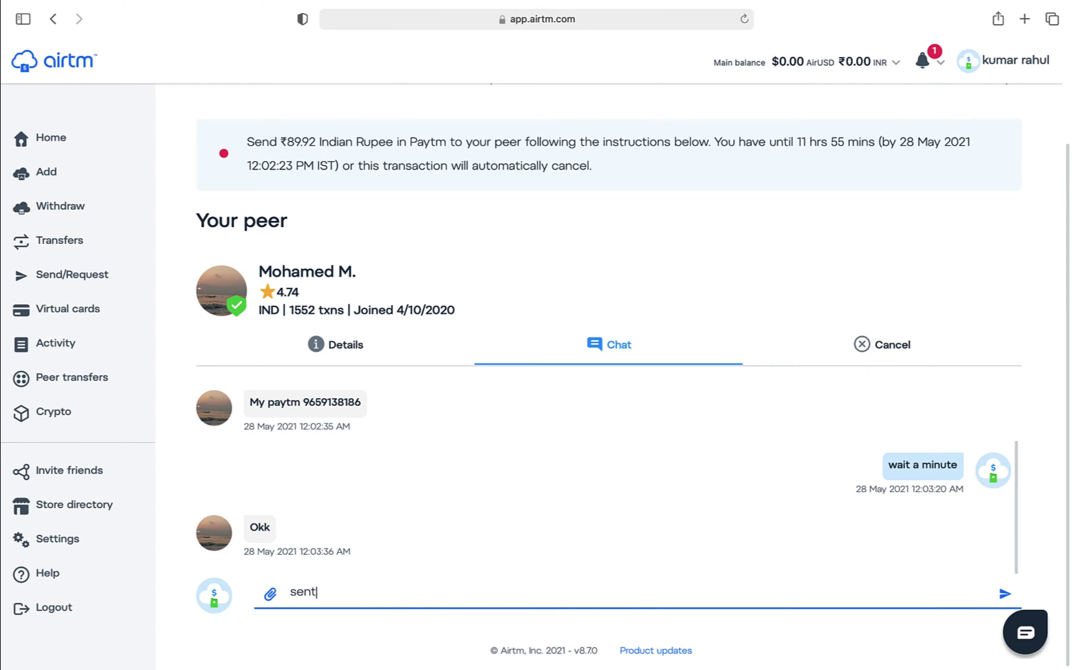
pyautogui.write(' to you')
pyautogui.click(1004, 595)
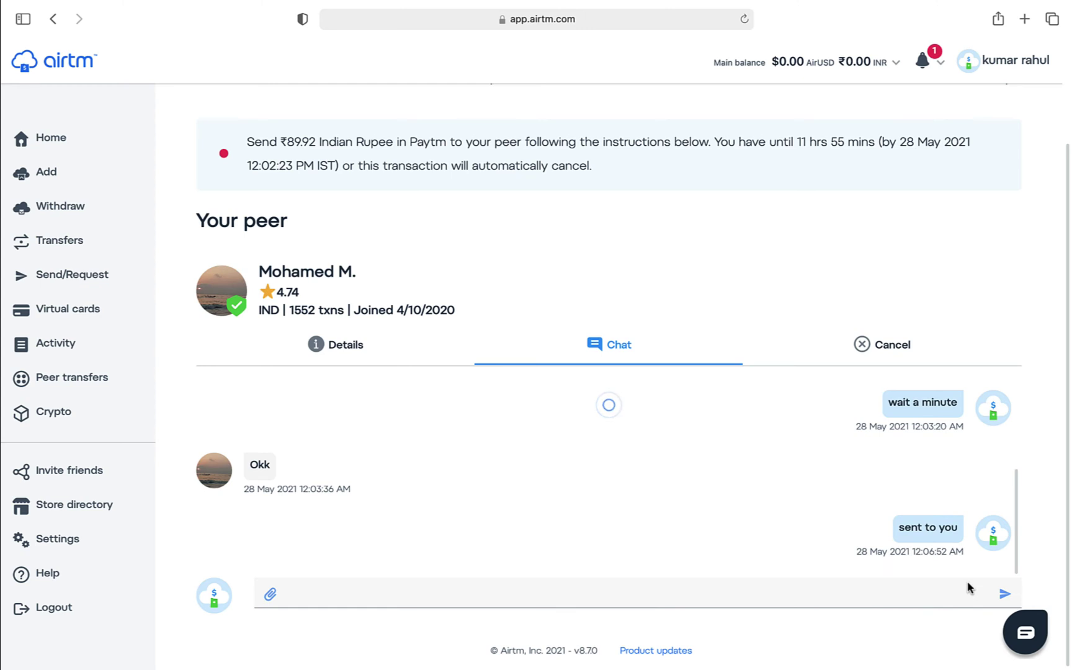
pyautogui.click(414, 348)
pyautogui.scroll(-5, 558, 407)
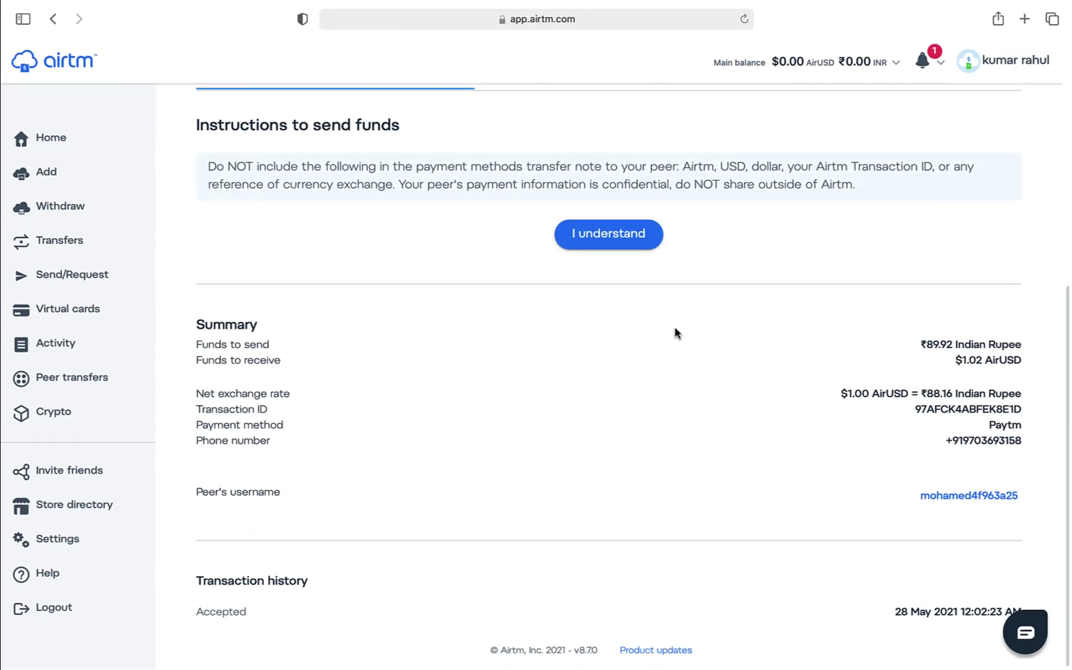
# Acknowledge the transfer instructions and enter the Paytm confirmation reference ID.
pyautogui.click(634, 249)
pyautogui.scroll(-2, 813, 359)
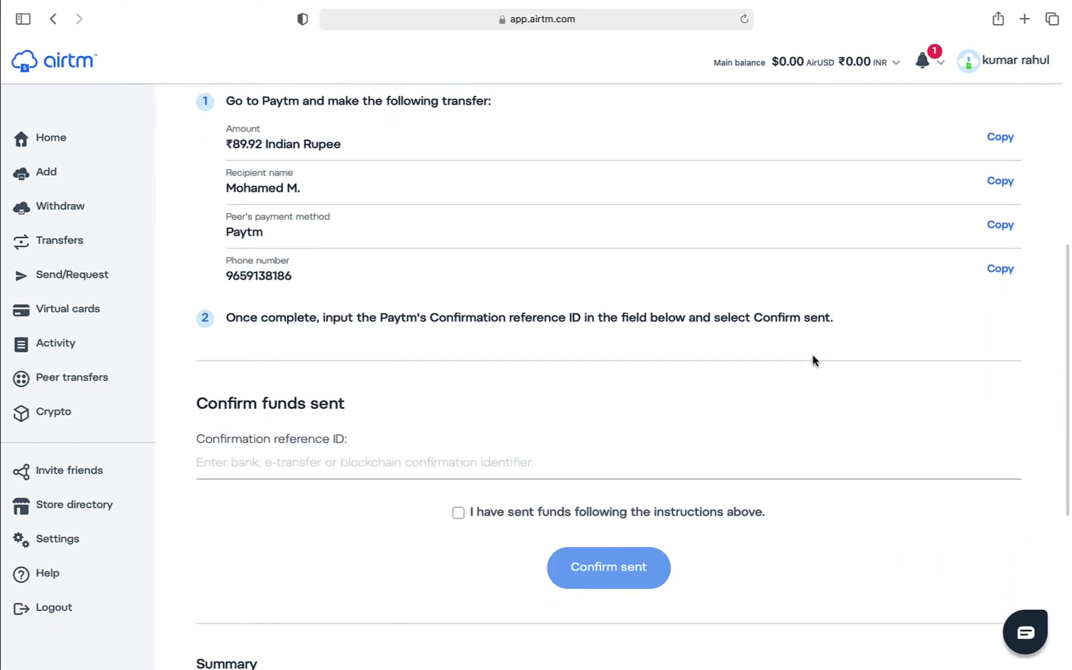
pyautogui.scroll(-3, 813, 359)
pyautogui.click(492, 365)
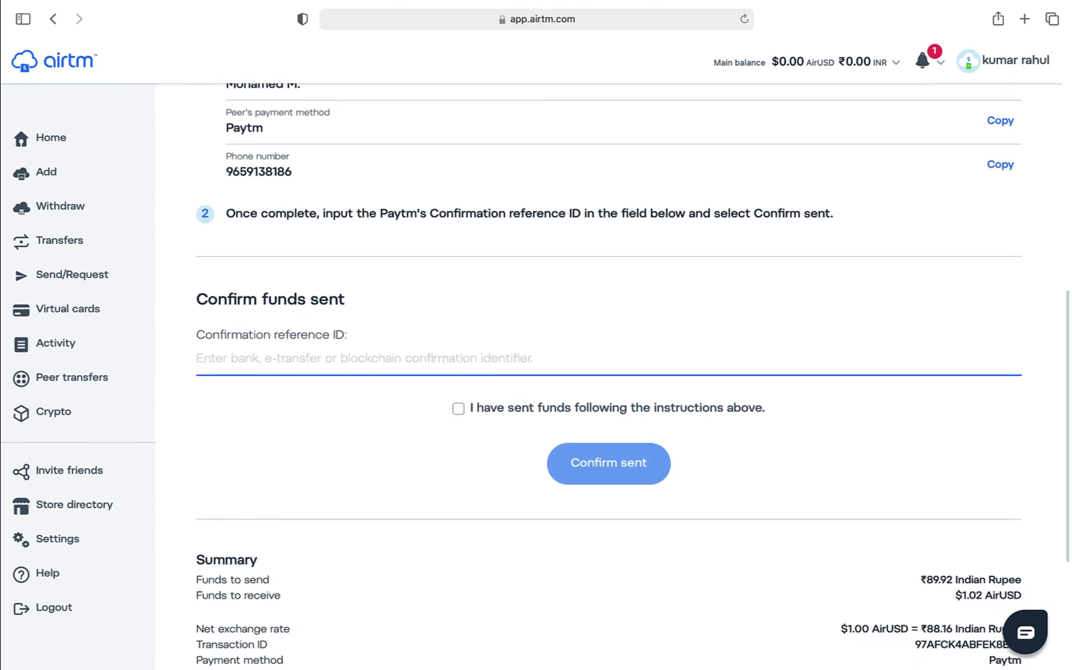
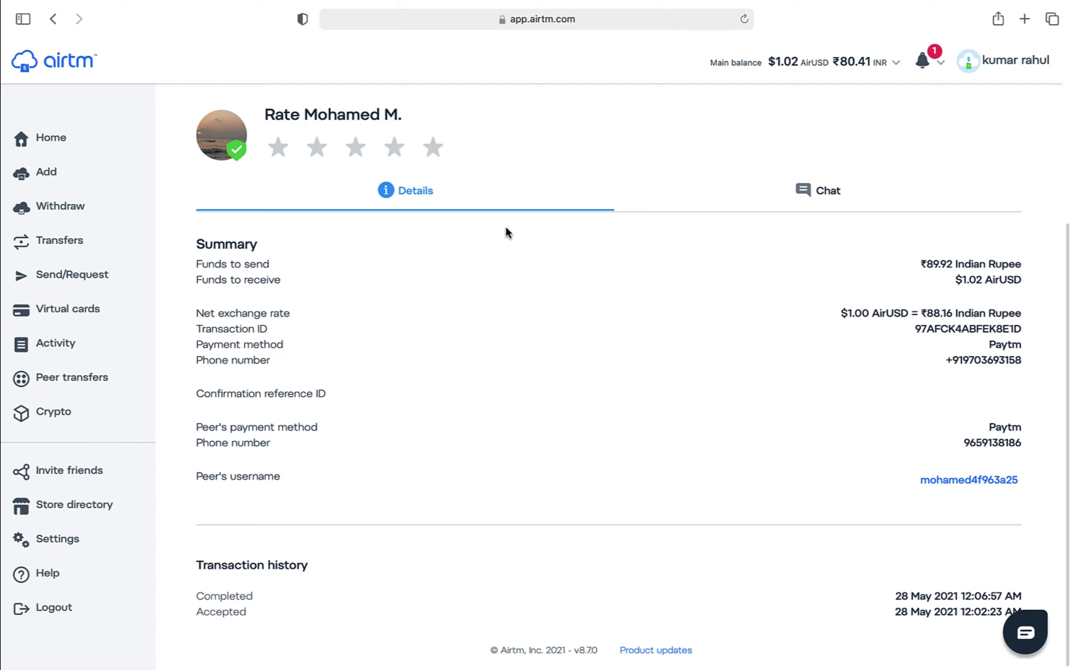
# Rate the peer five stars, decline making them a preferred peer, and check the main balance.
pyautogui.click(434, 149)
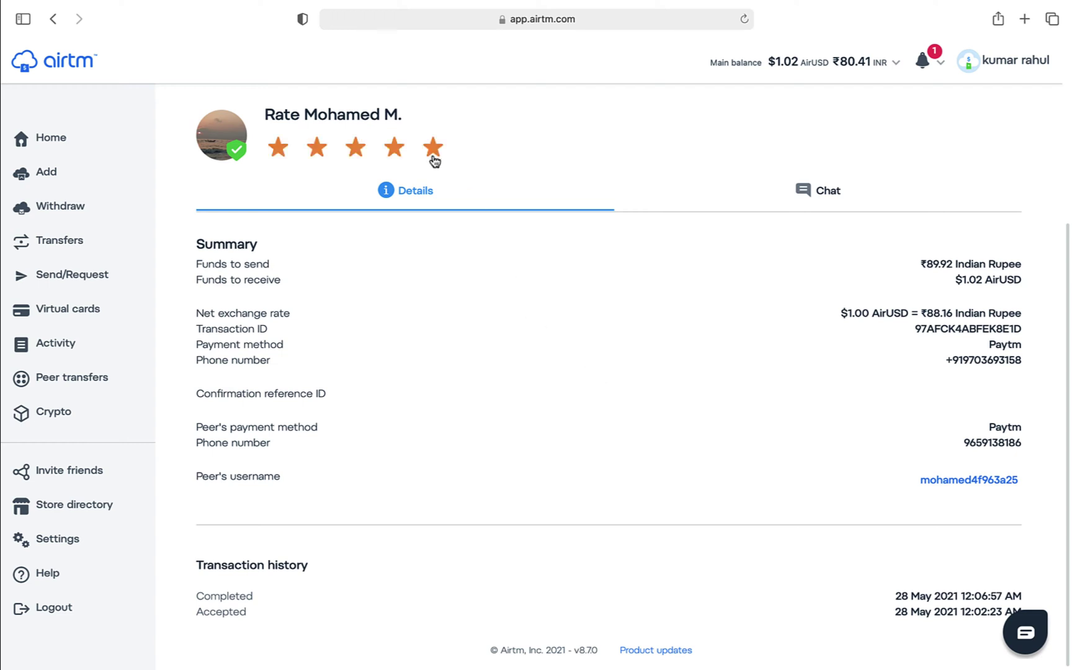
pyautogui.click(433, 158)
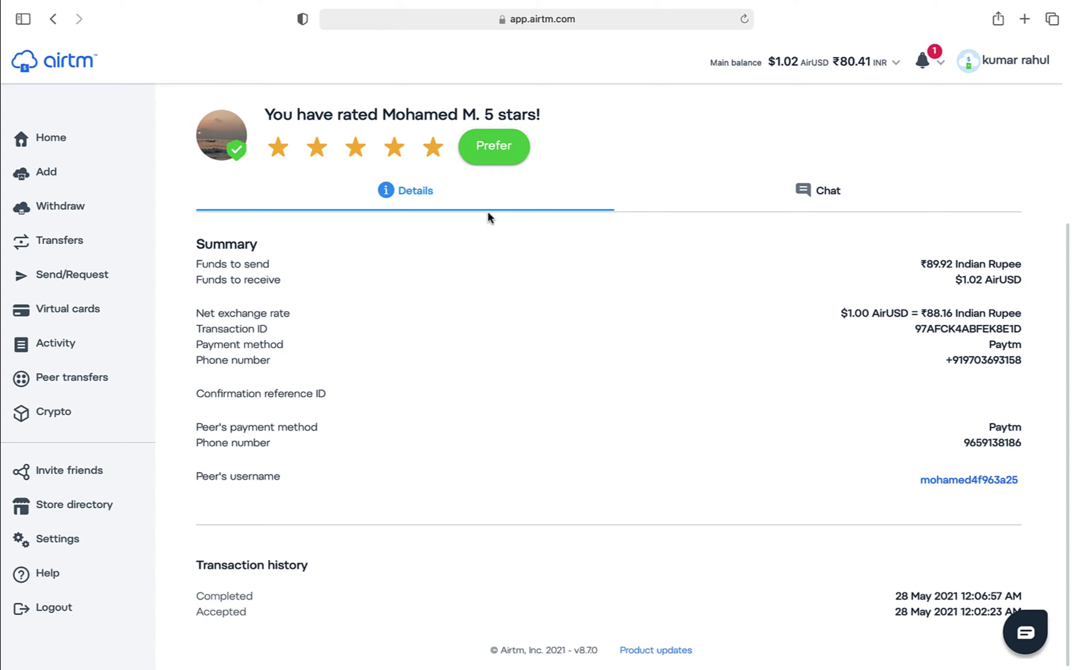
pyautogui.click(496, 160)
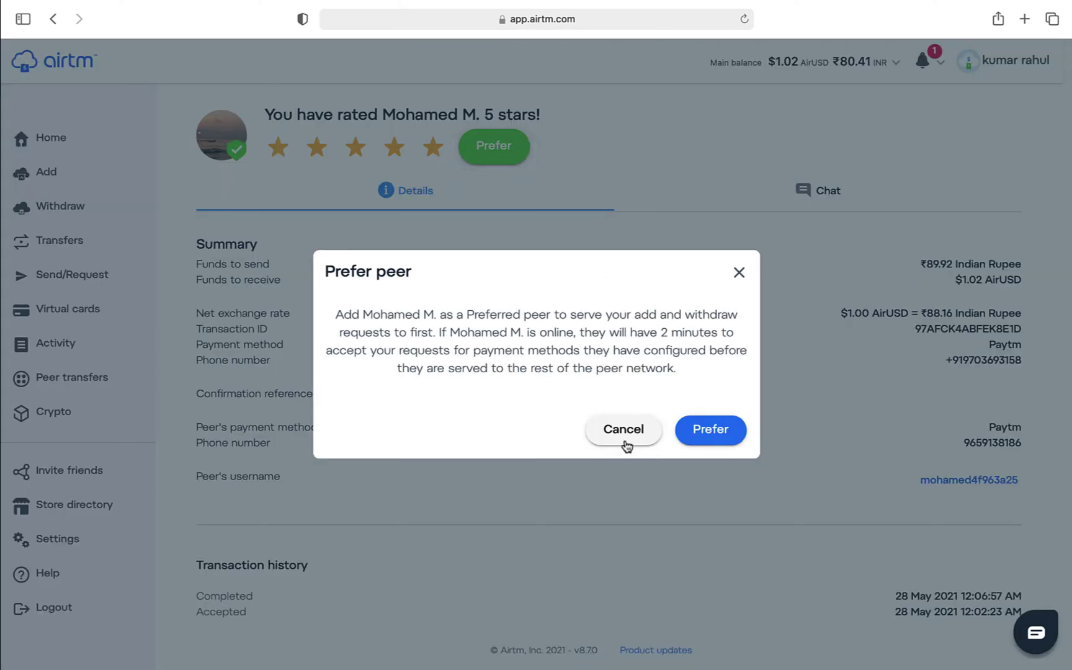
pyautogui.click(624, 435)
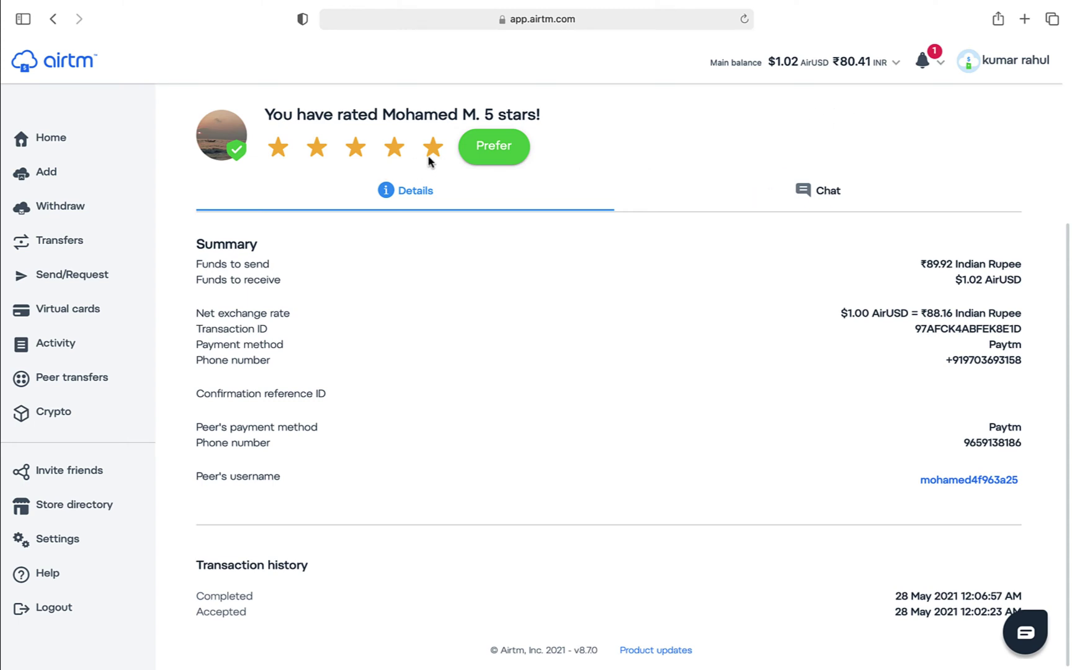
pyautogui.click(878, 69)
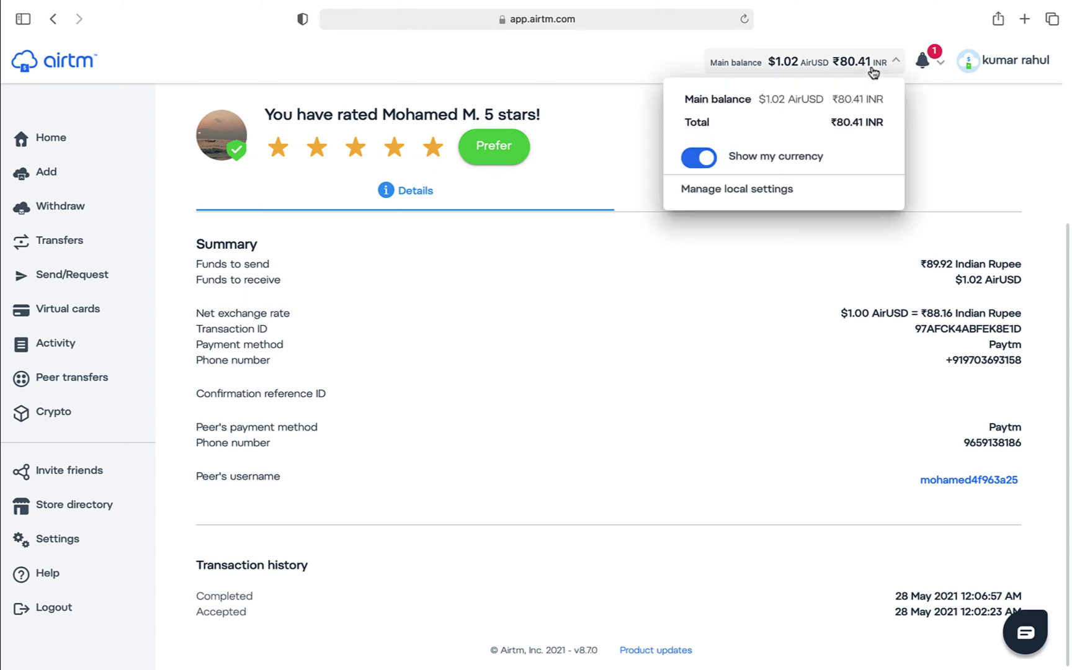
# Check the profile settings, notifications and balance, then go from Home to Withdraw funds.
pyautogui.click(991, 62)
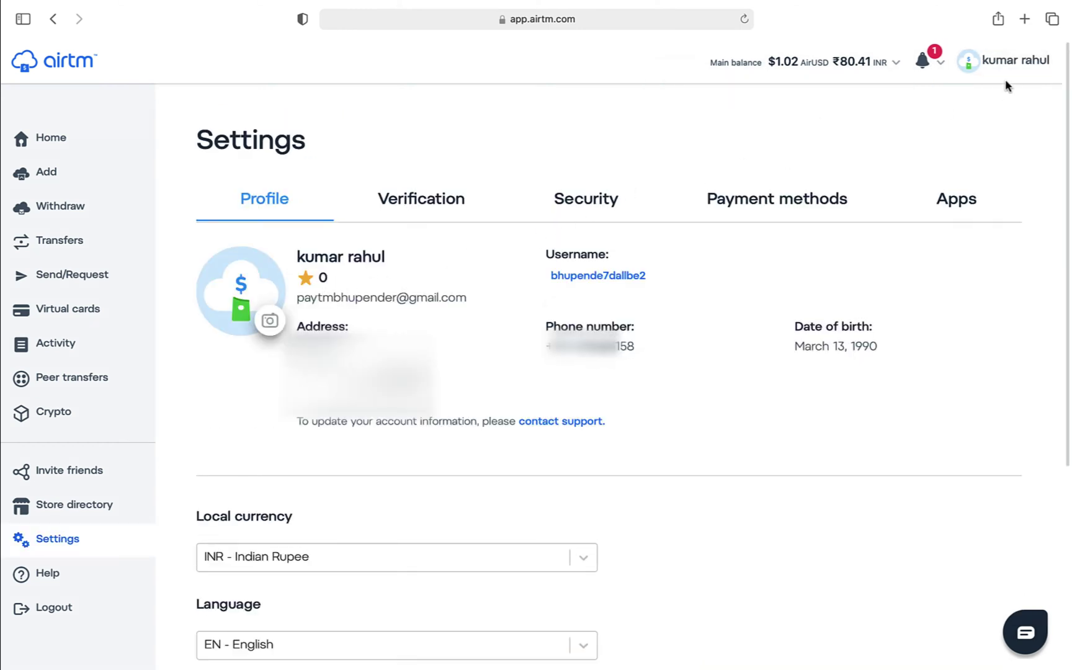
pyautogui.click(922, 62)
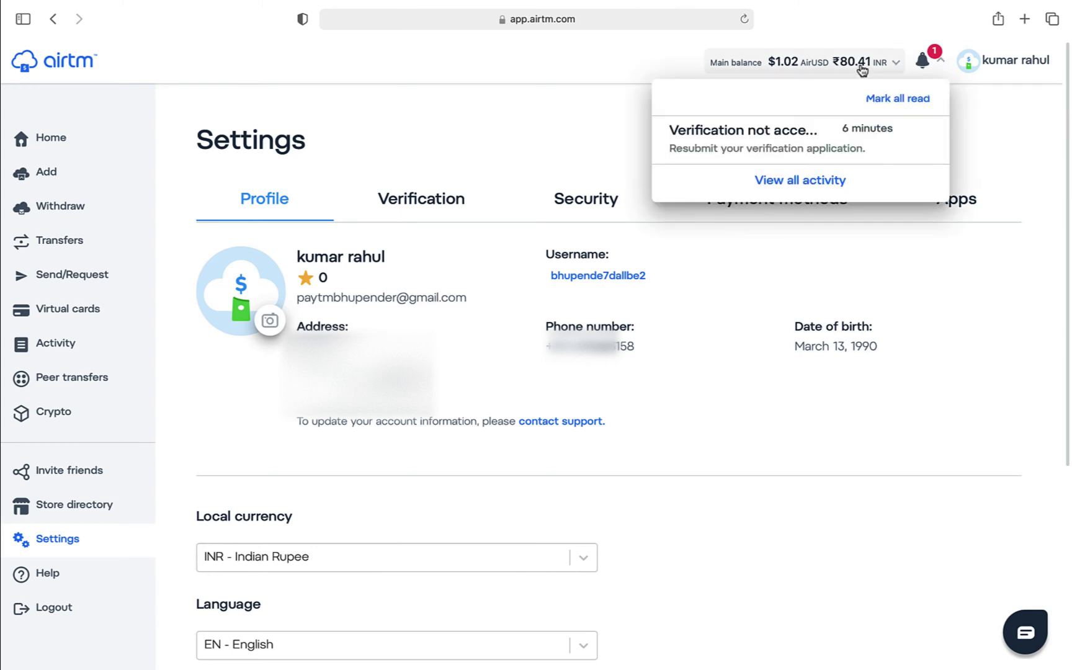
pyautogui.click(818, 72)
pyautogui.click(497, 140)
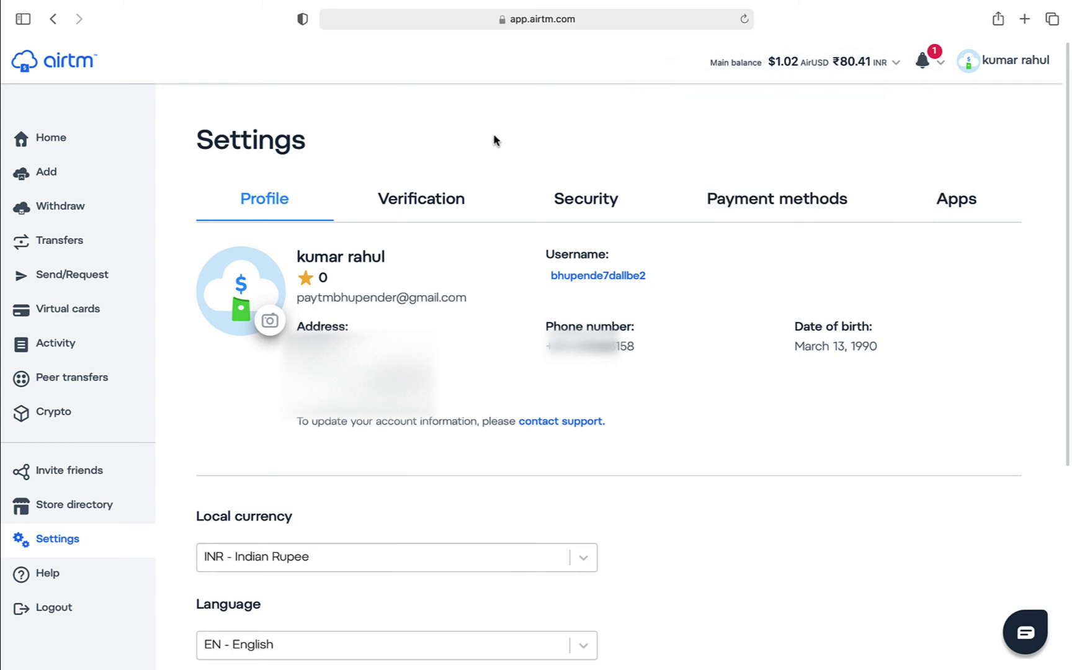
pyautogui.click(49, 139)
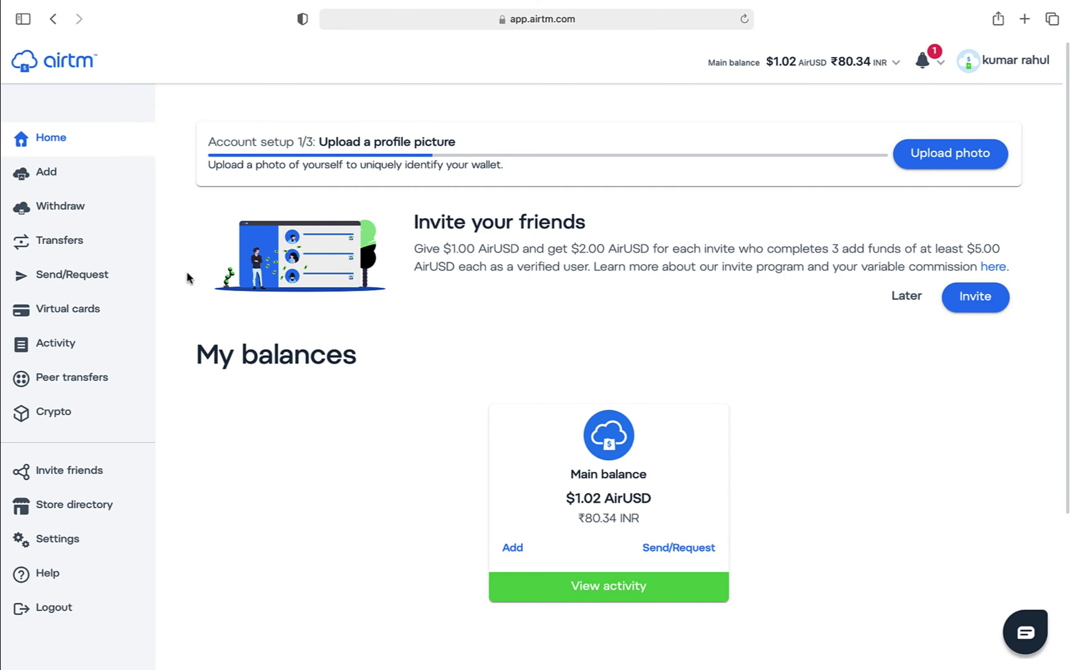
pyautogui.click(121, 217)
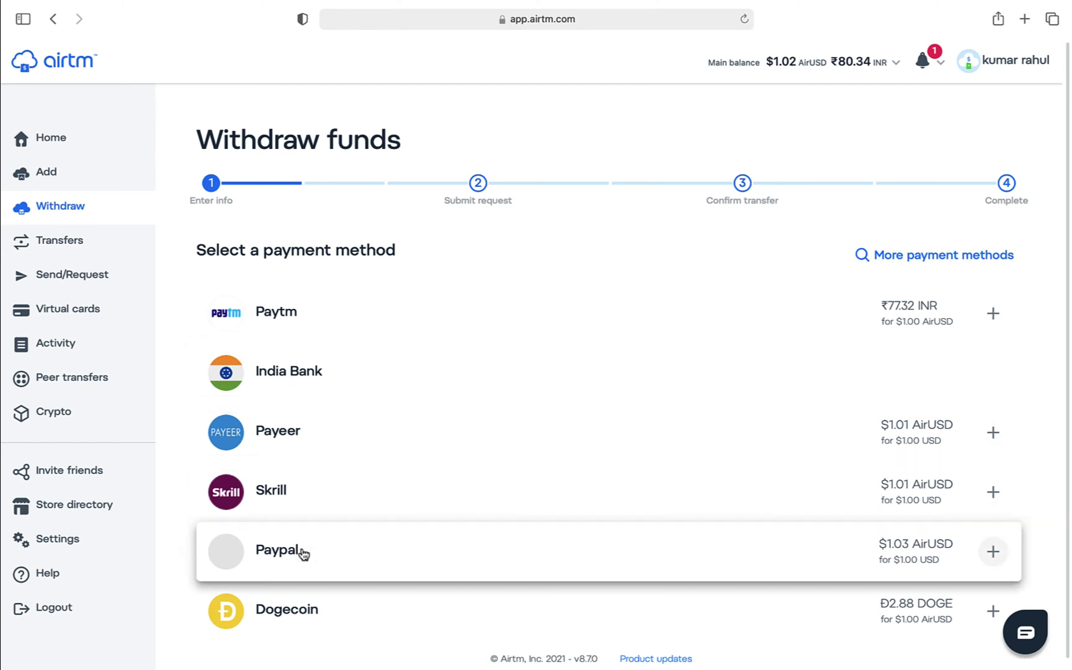
# Open the More payment methods category list, close it and reopen it.
pyautogui.scroll(-1, 304, 555)
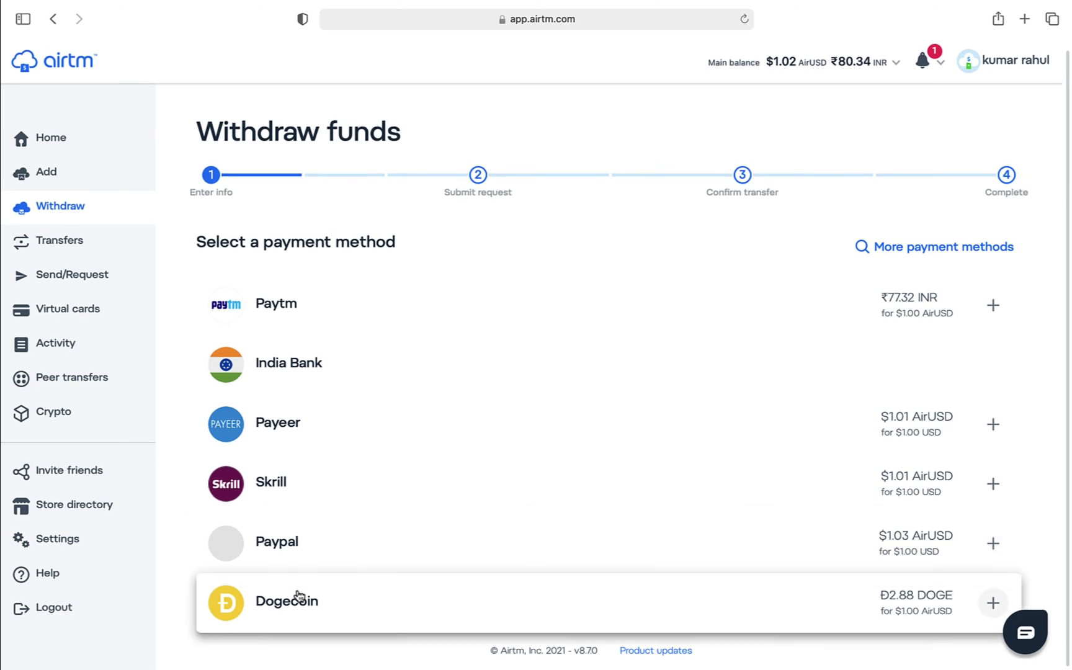
pyautogui.click(928, 251)
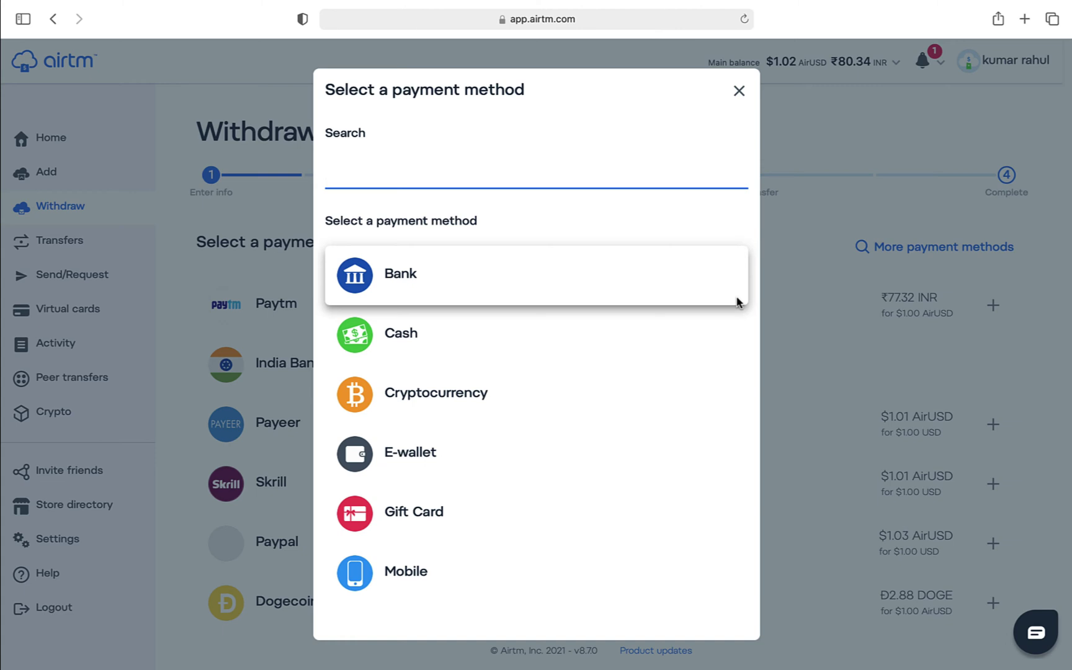
pyautogui.click(234, 229)
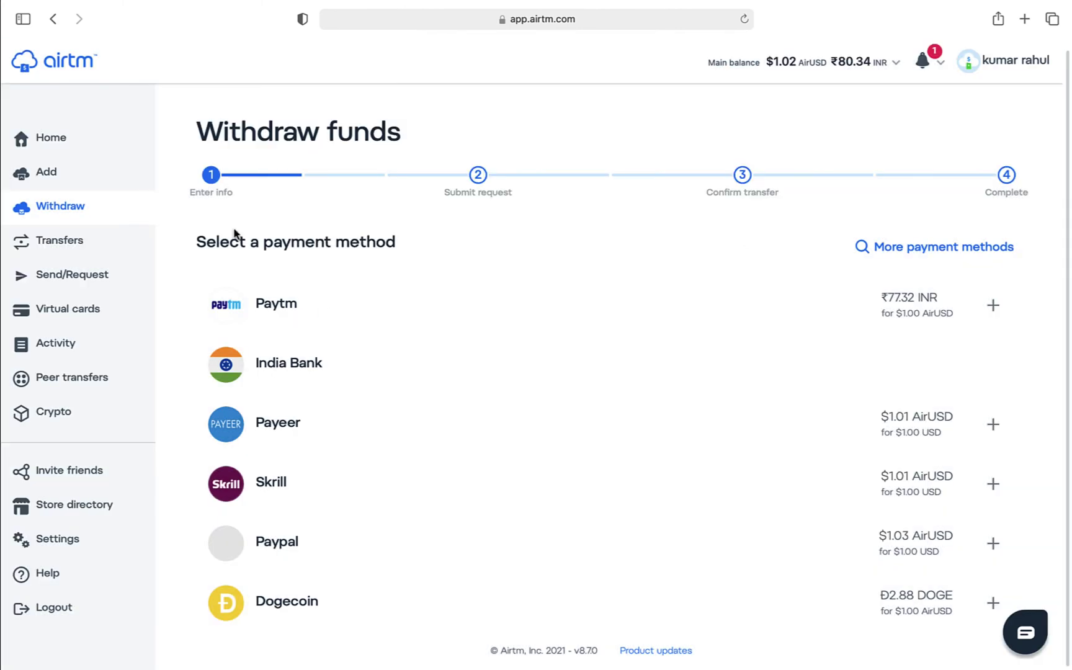
pyautogui.click(1016, 247)
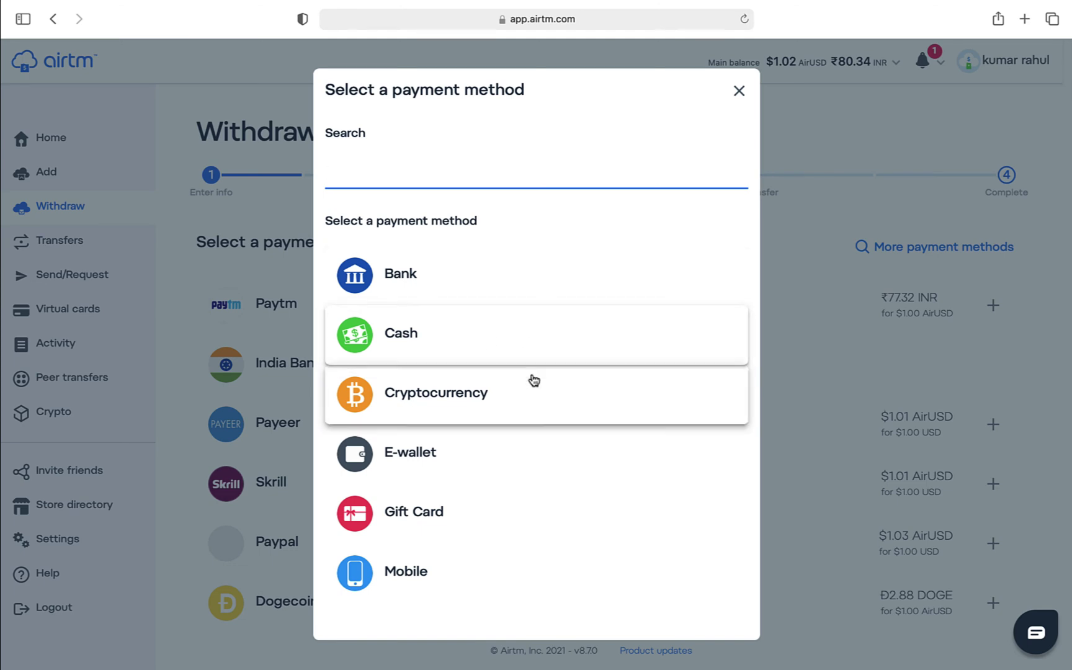
# Browse the Bank payment methods and show the banks available in India.
pyautogui.click(484, 284)
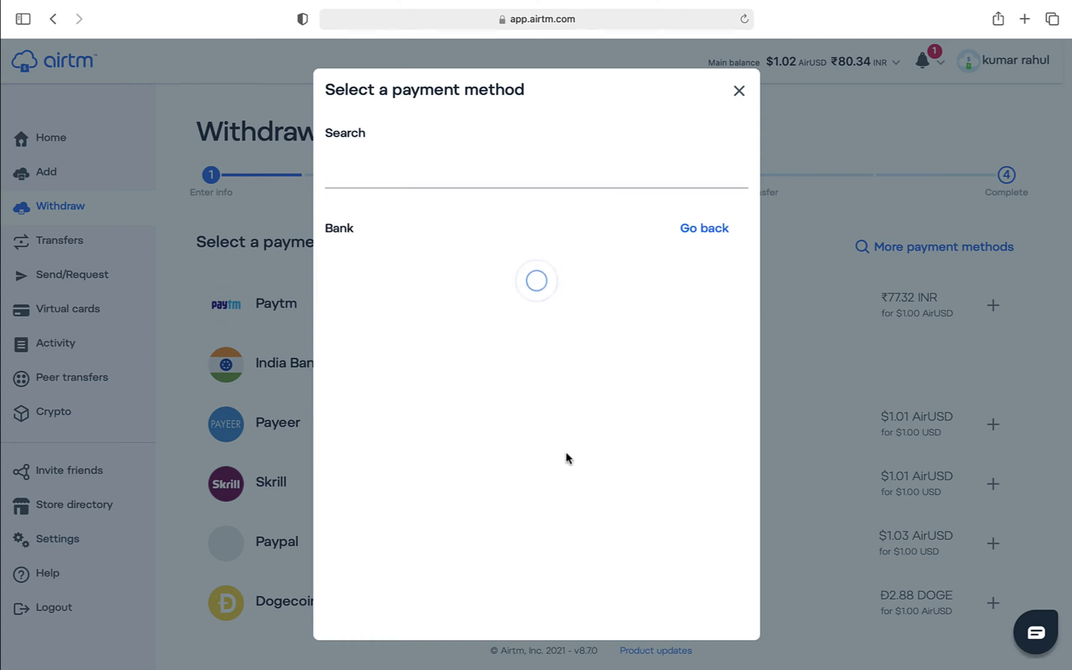
pyautogui.scroll(-20, 570, 482)
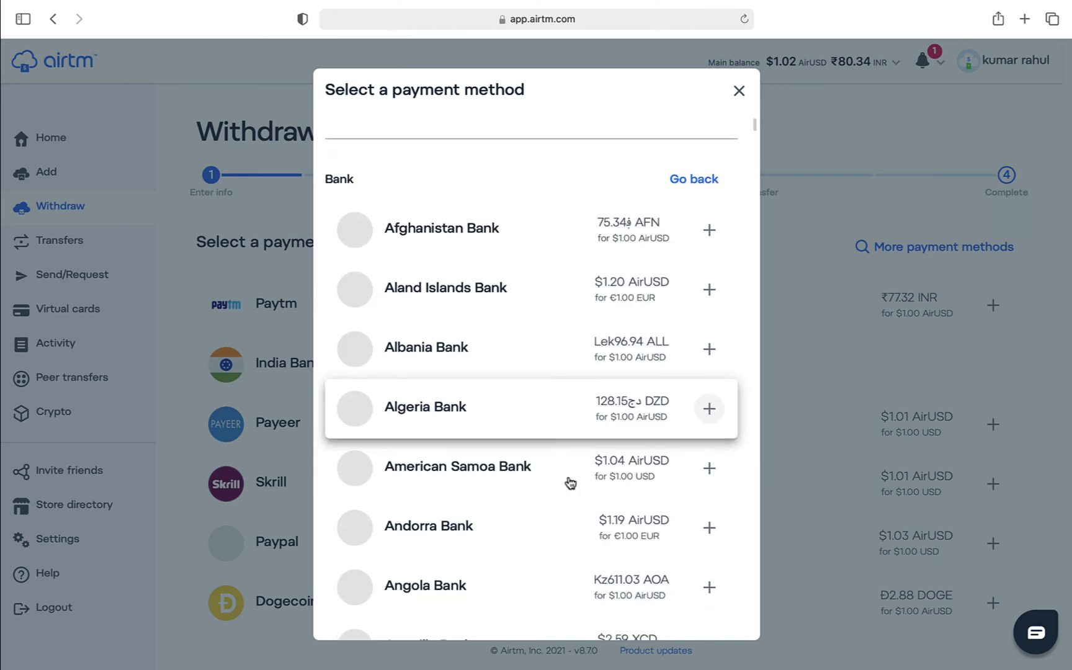
pyautogui.scroll(20, 541, 318)
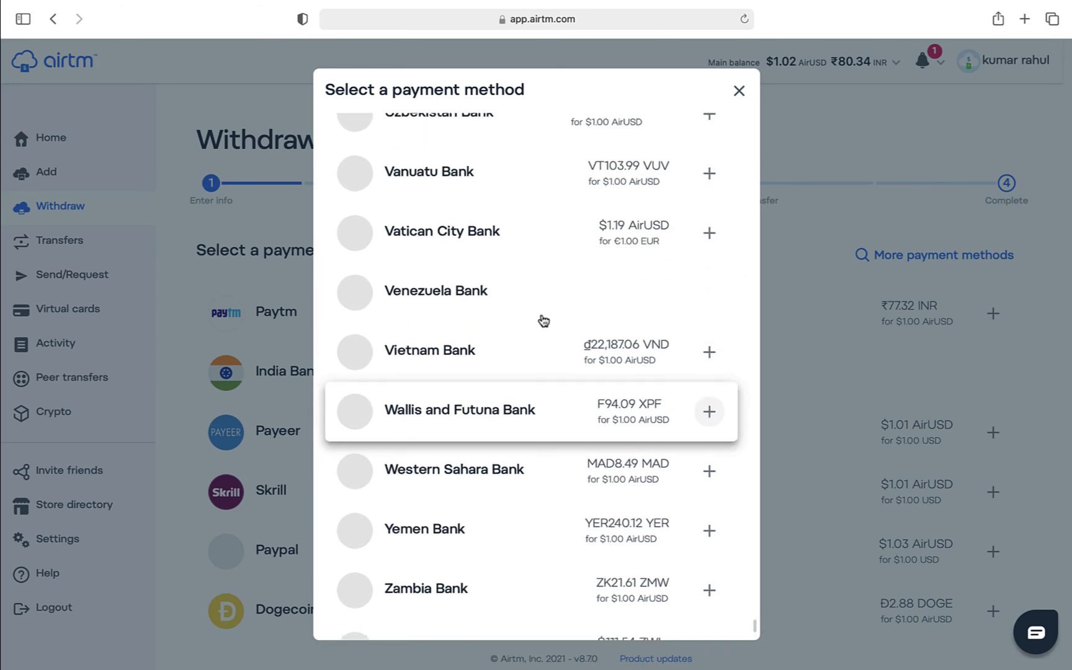
pyautogui.scroll(15, 544, 320)
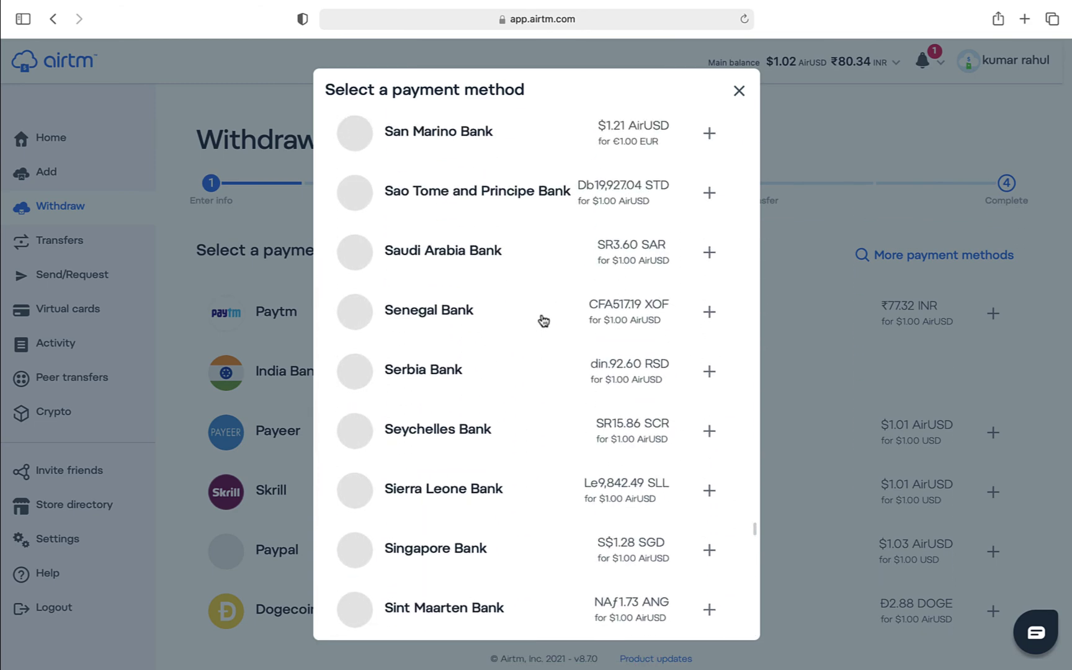
pyautogui.scroll(15, 543, 320)
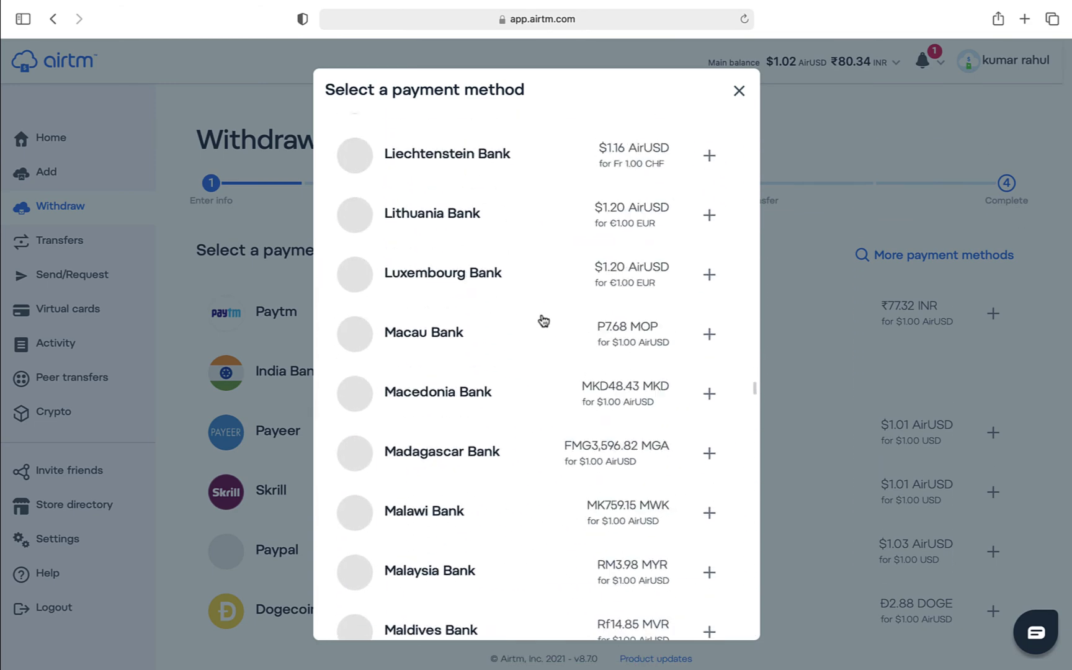
pyautogui.scroll(2, 544, 320)
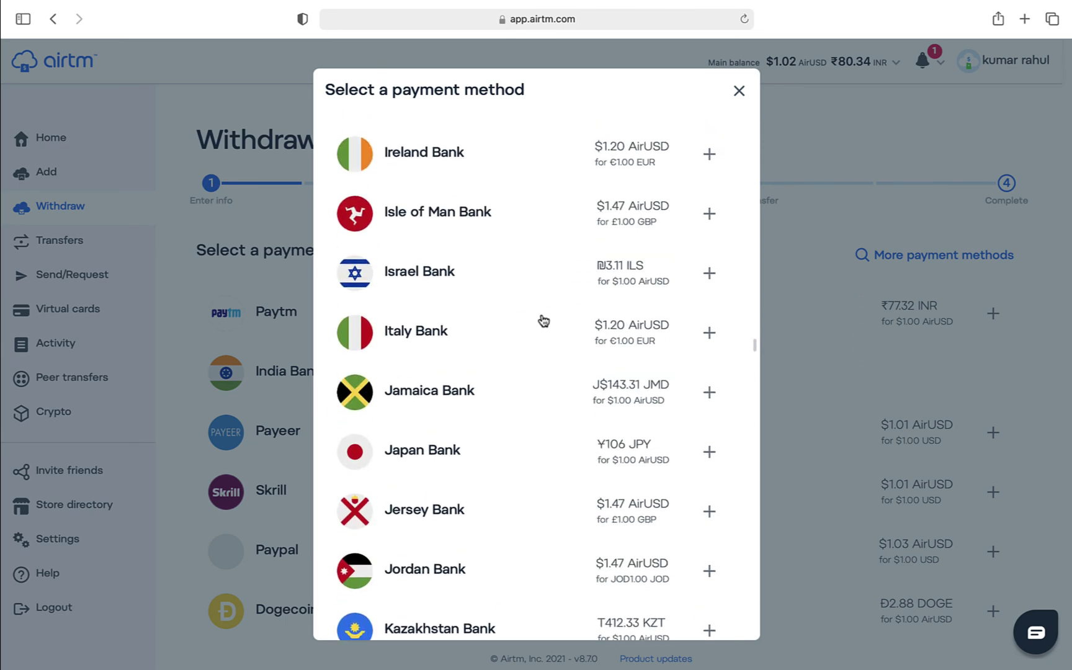
pyautogui.scroll(-6, 544, 320)
pyautogui.scroll(9, 543, 320)
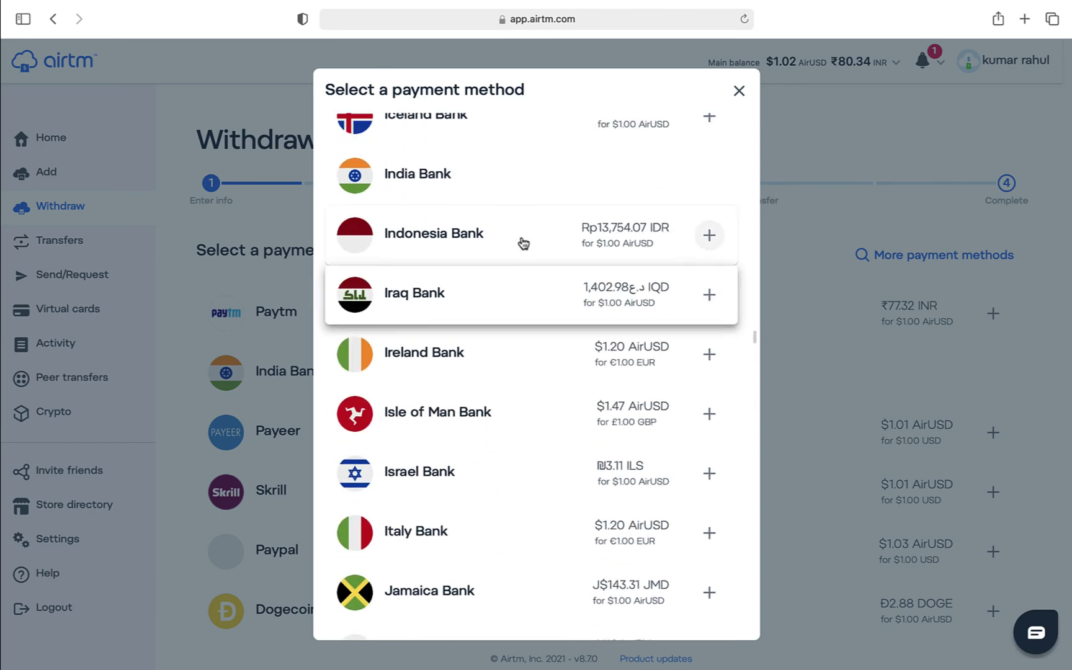
pyautogui.click(461, 185)
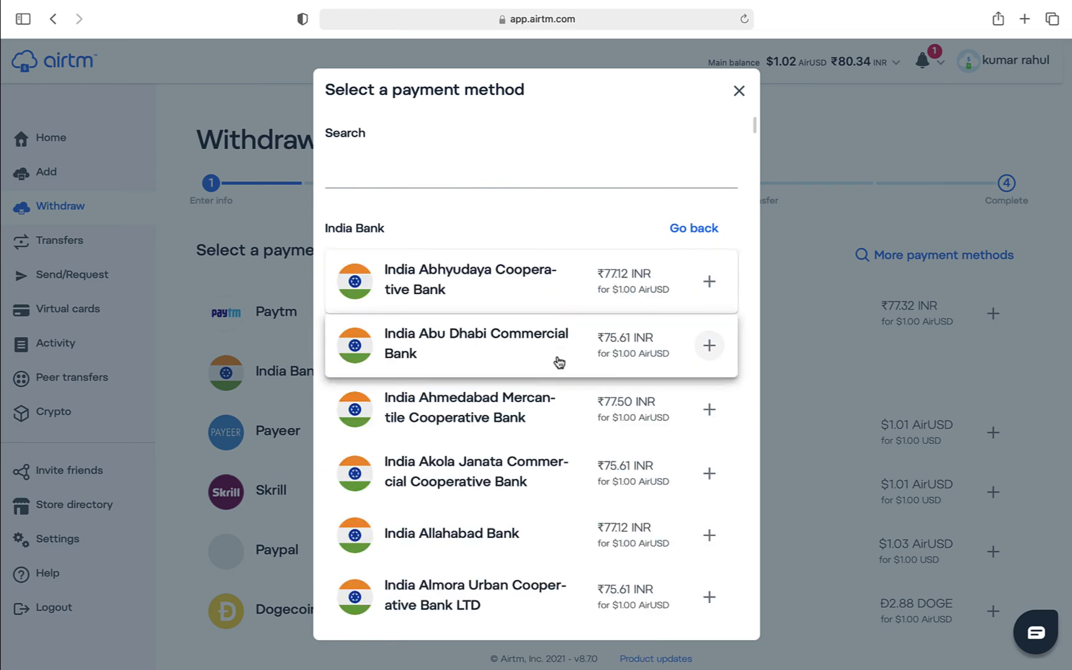
pyautogui.scroll(-1, 560, 388)
pyautogui.scroll(1, 560, 387)
# Search the India banks for 'punjab', then close the list without choosing one.
pyautogui.click(494, 179)
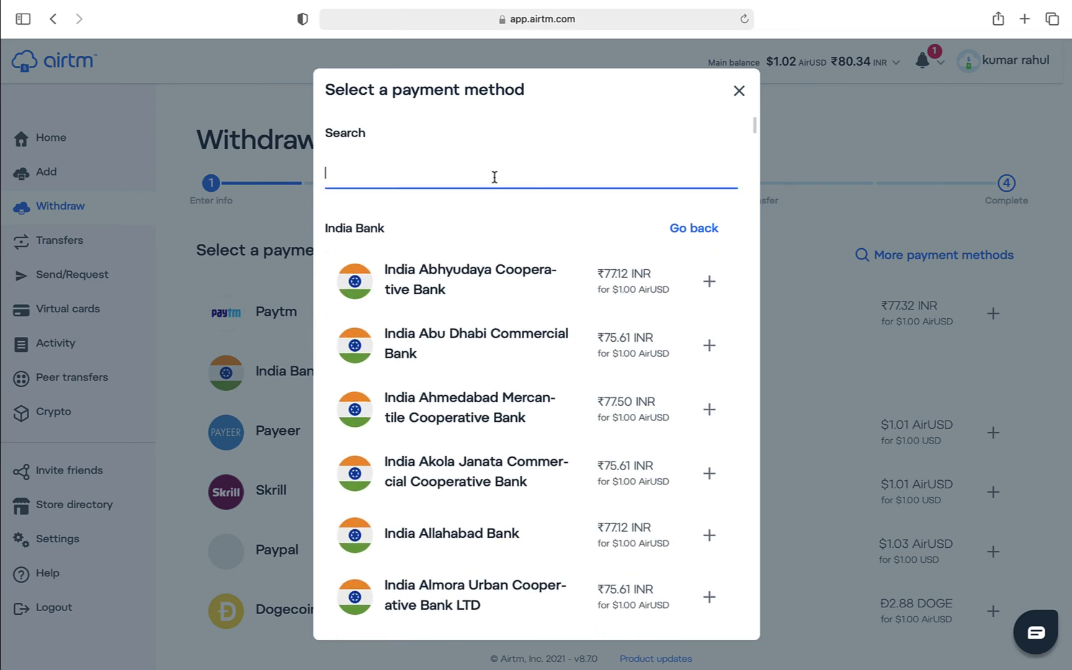
pyautogui.write('punja')
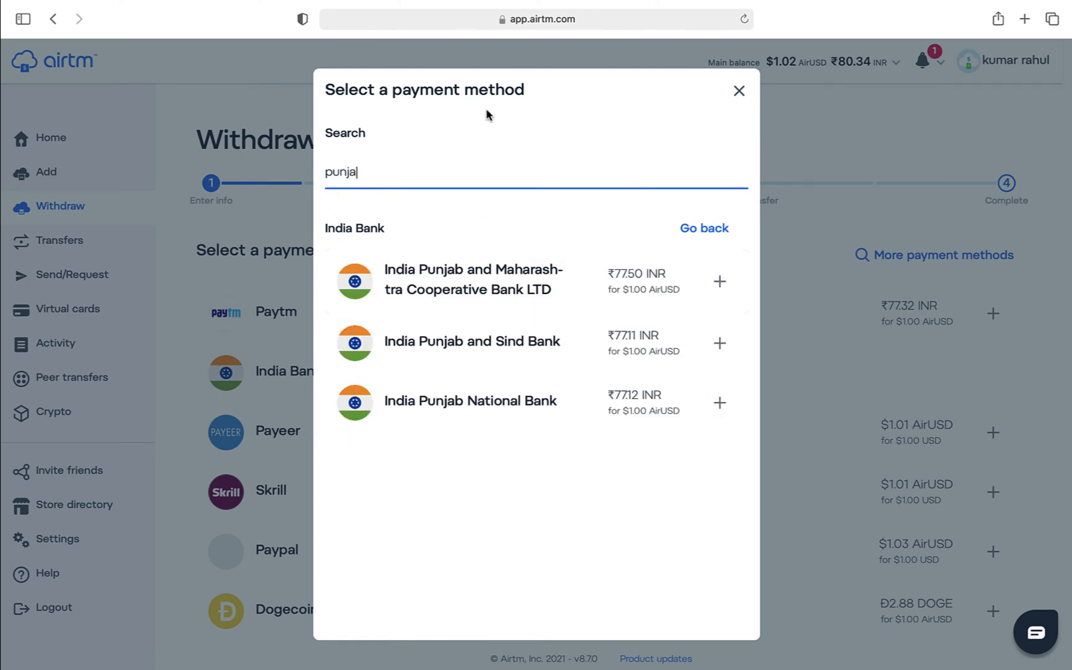
pyautogui.press('BackSpace')
pyautogui.press('BackSpace')
pyautogui.press('BackSpace')
pyautogui.press('BackSpace')
pyautogui.press('BackSpace')
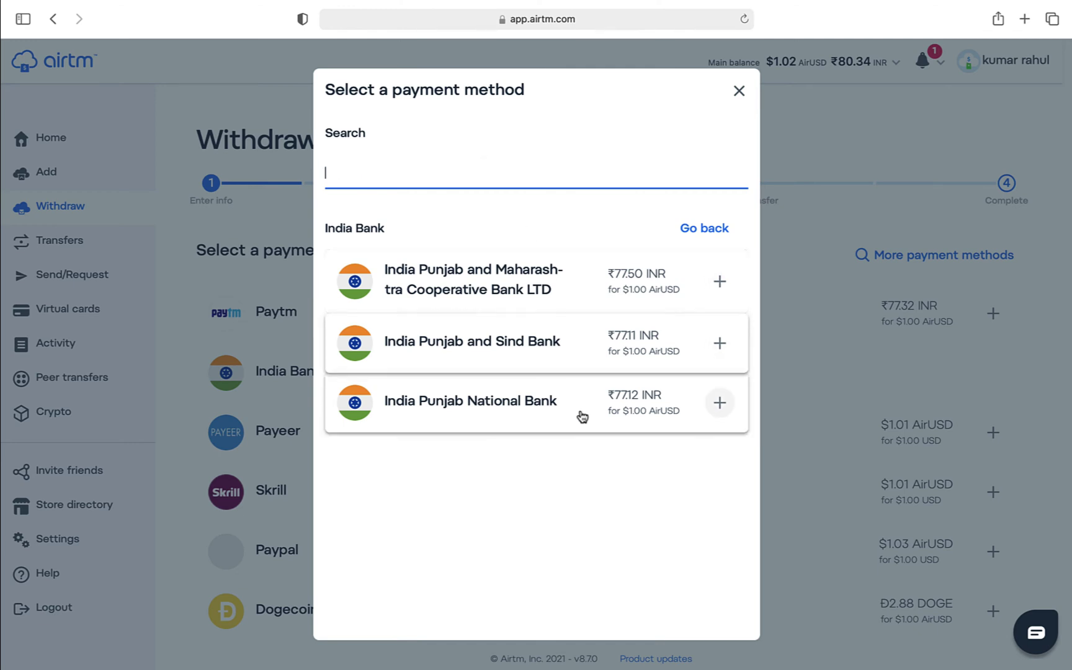
pyautogui.scroll(-20, 591, 484)
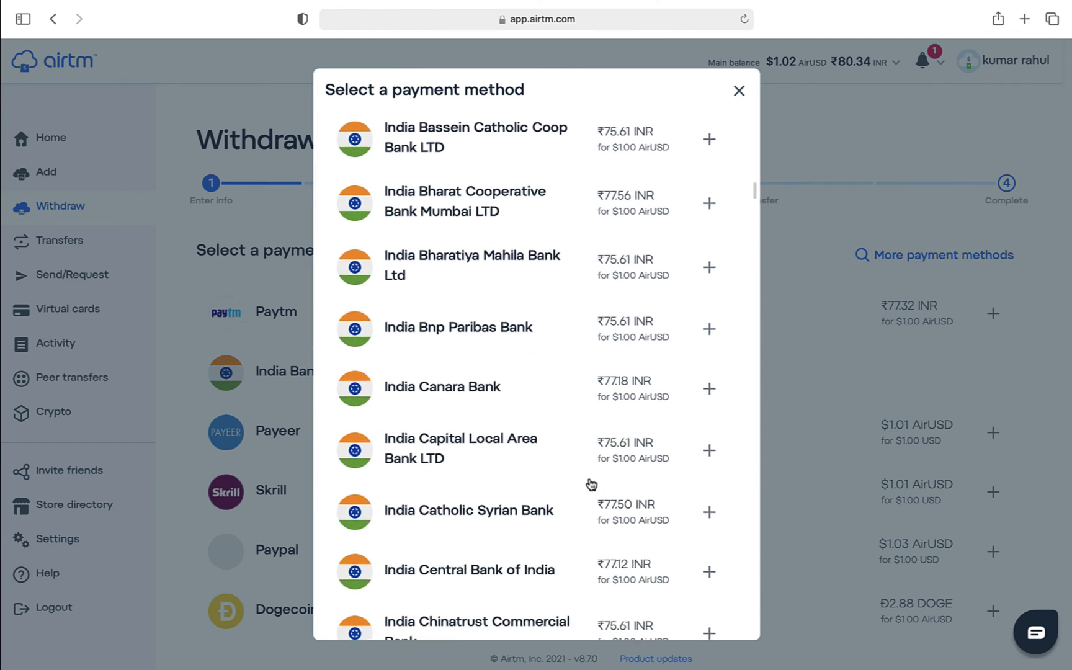
pyautogui.scroll(20, 592, 484)
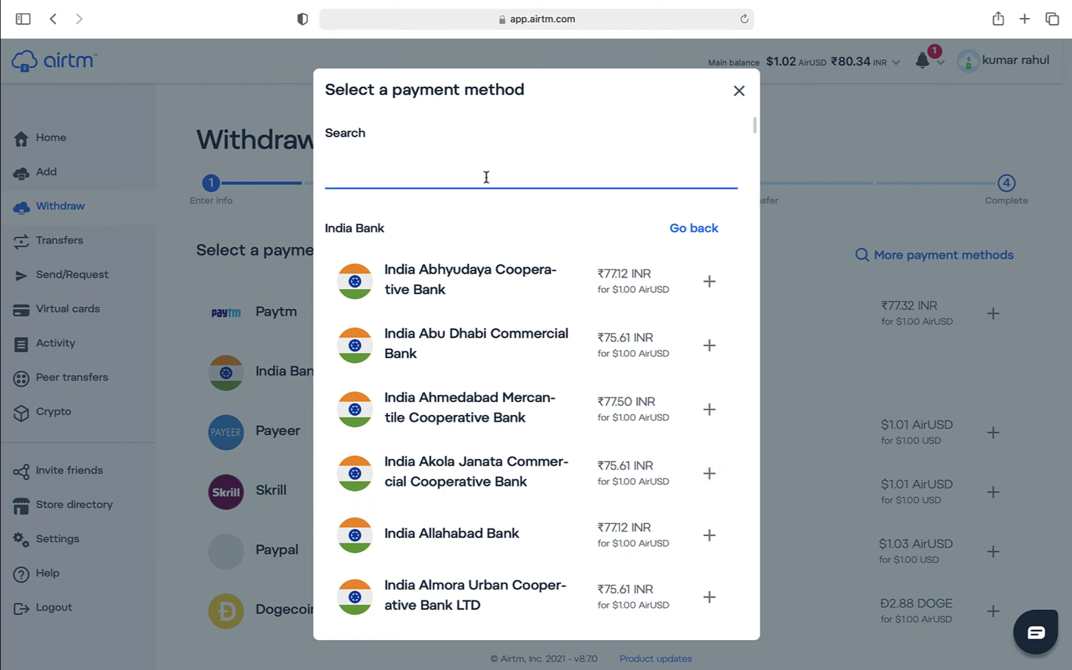
pyautogui.write('punjab')
pyautogui.click(739, 91)
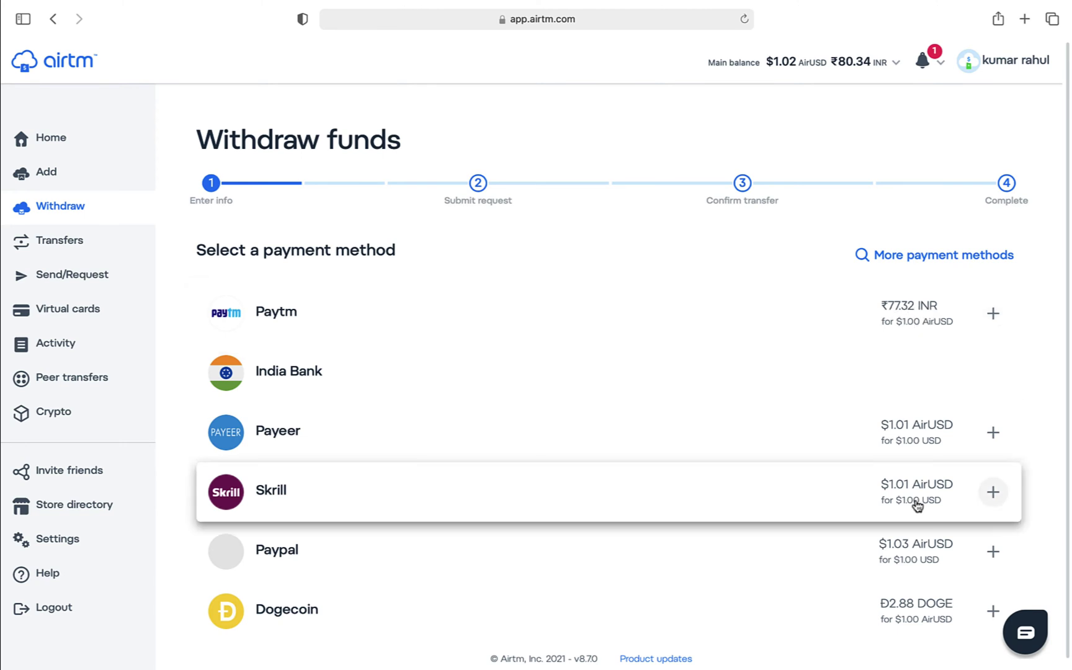
pyautogui.scroll(-1, 915, 499)
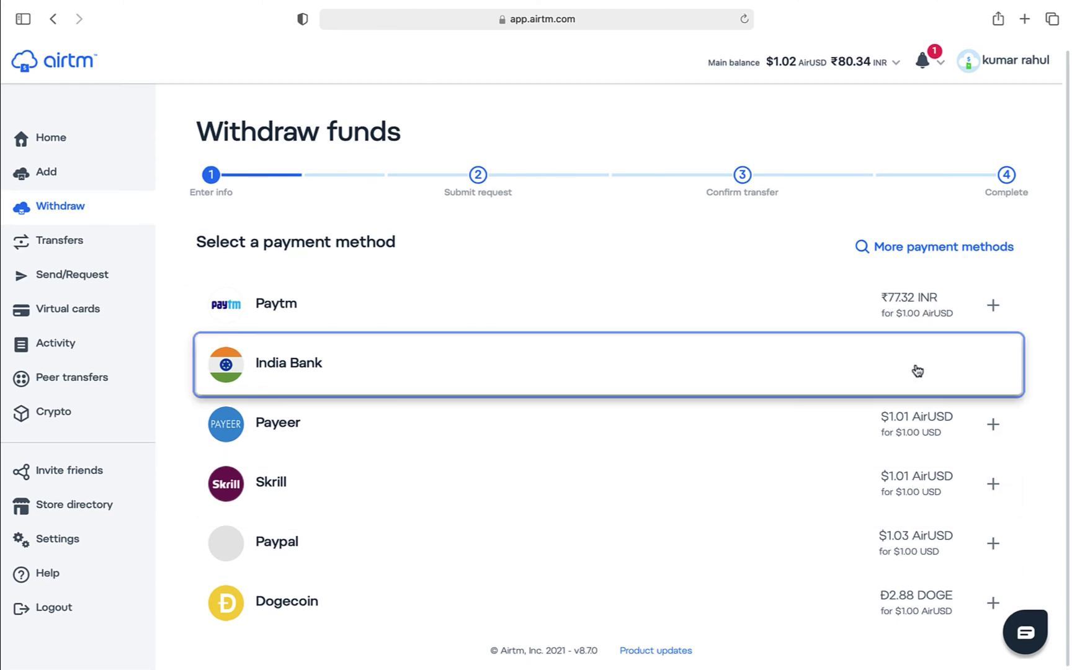
pyautogui.click(916, 365)
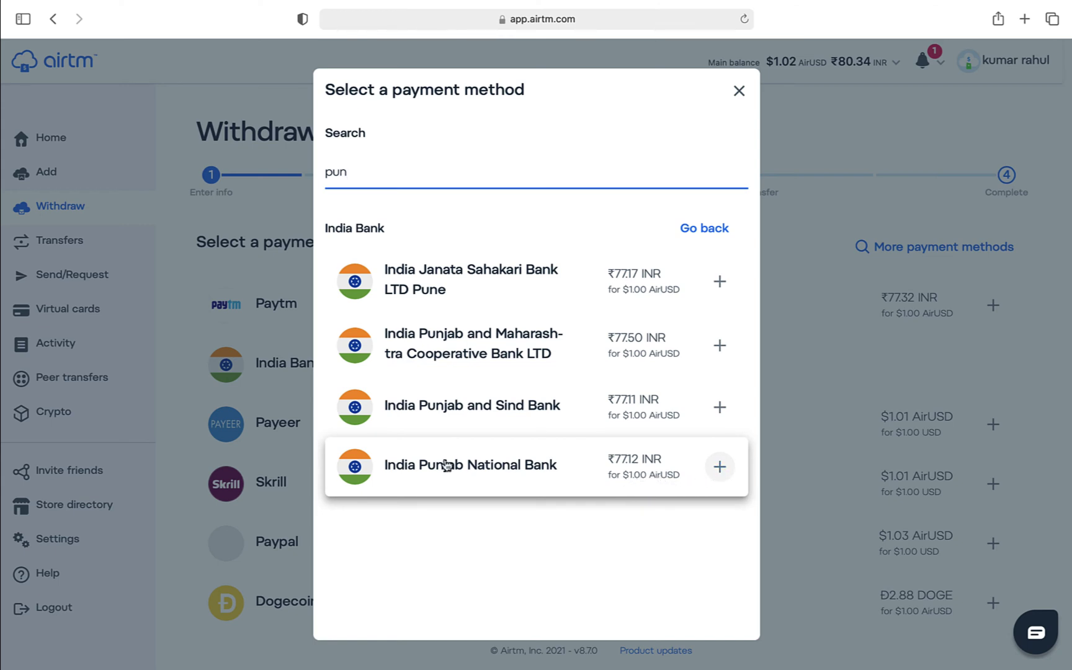
pyautogui.click(714, 468)
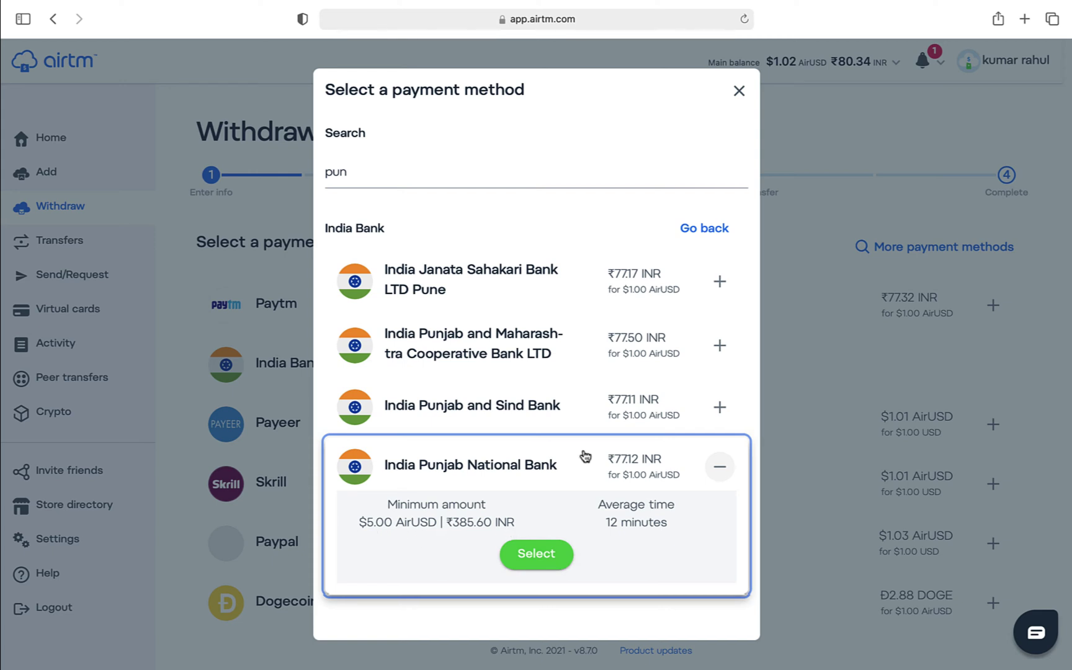
pyautogui.click(738, 92)
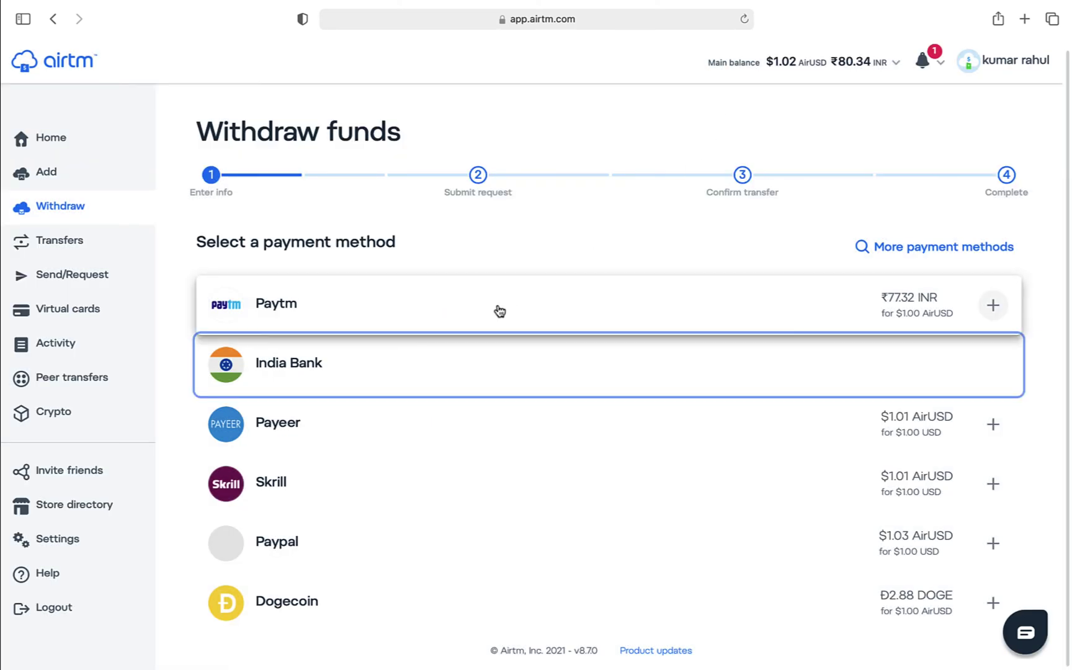
# From Home, start a funds transfer, dismiss the explanation and choose Paytm as source.
pyautogui.click(72, 149)
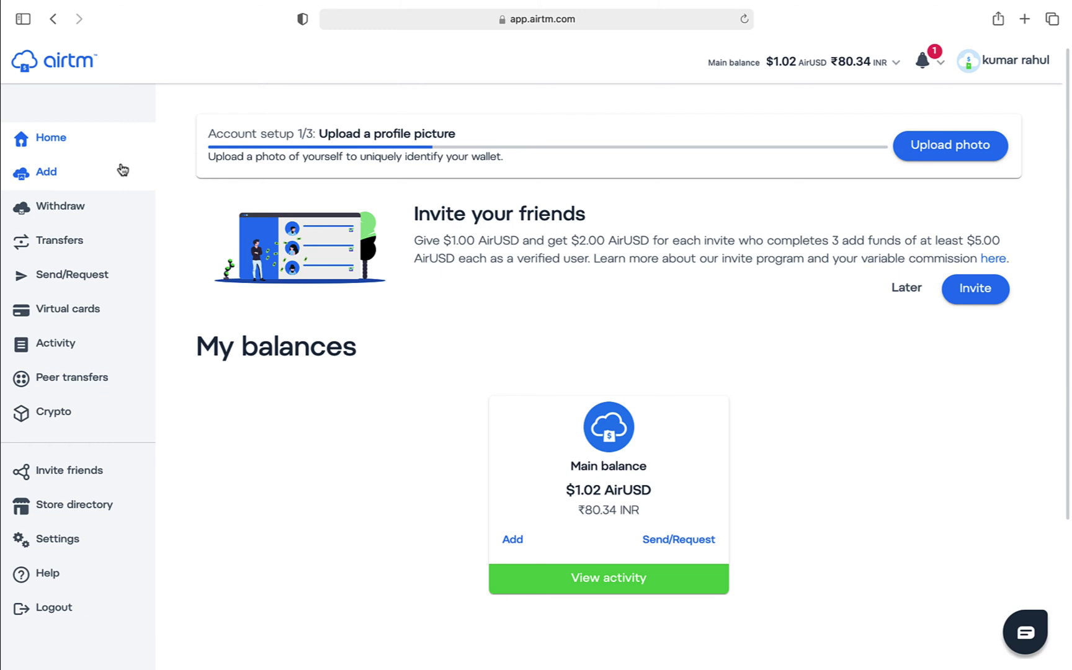
pyautogui.click(74, 248)
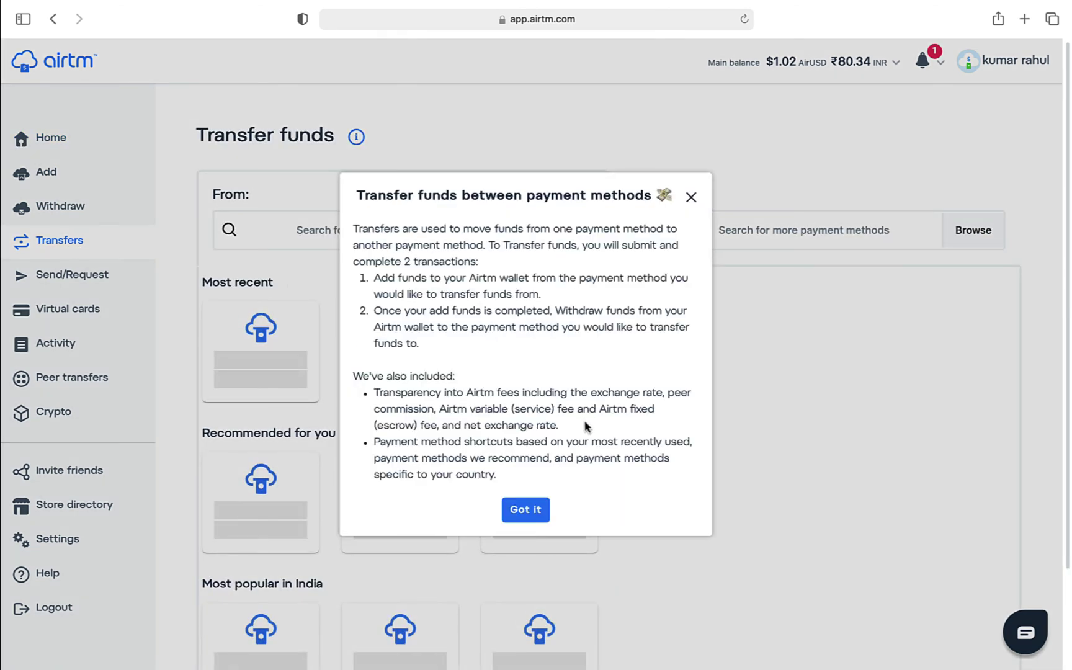
pyautogui.click(531, 510)
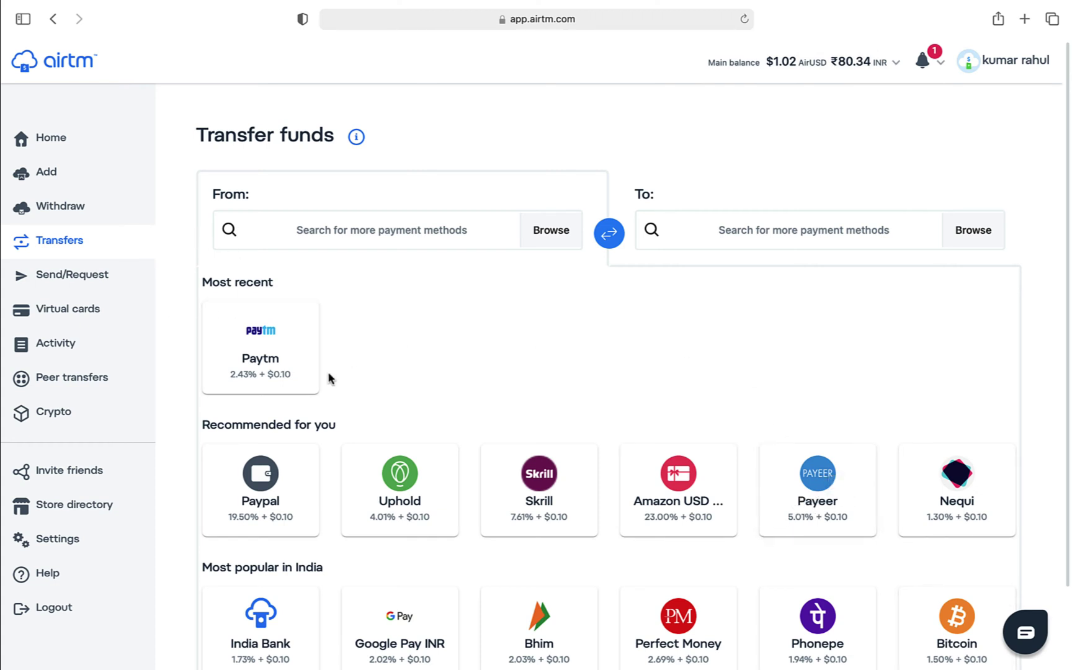
pyautogui.click(249, 357)
# Search 'payeer' and choose Payeer as the transfer destination.
pyautogui.click(751, 236)
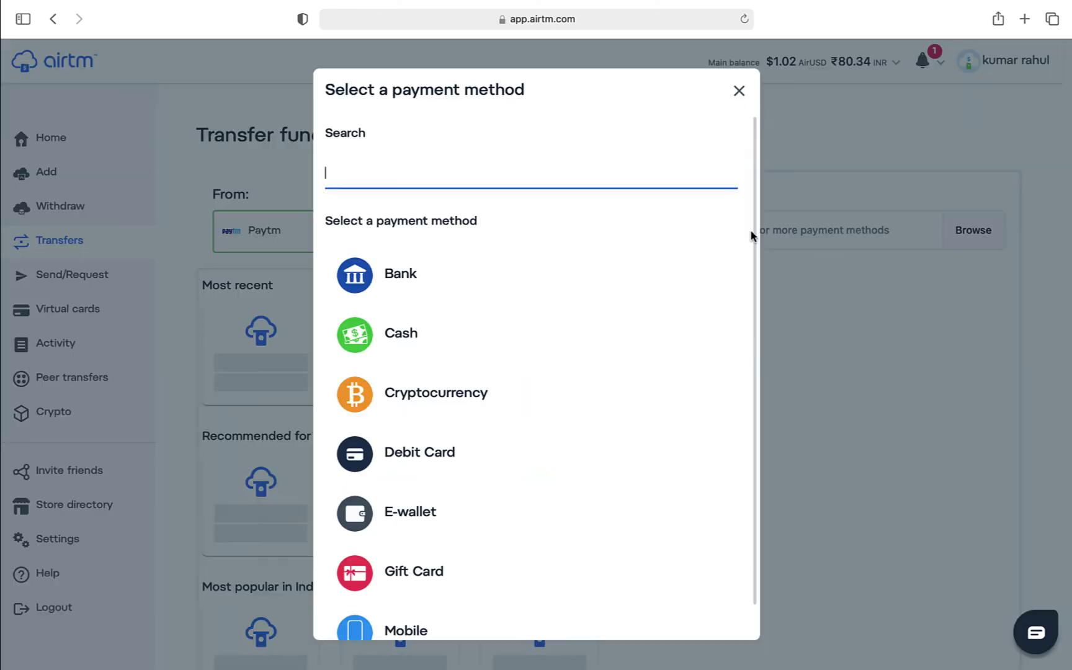
pyautogui.write('pay')
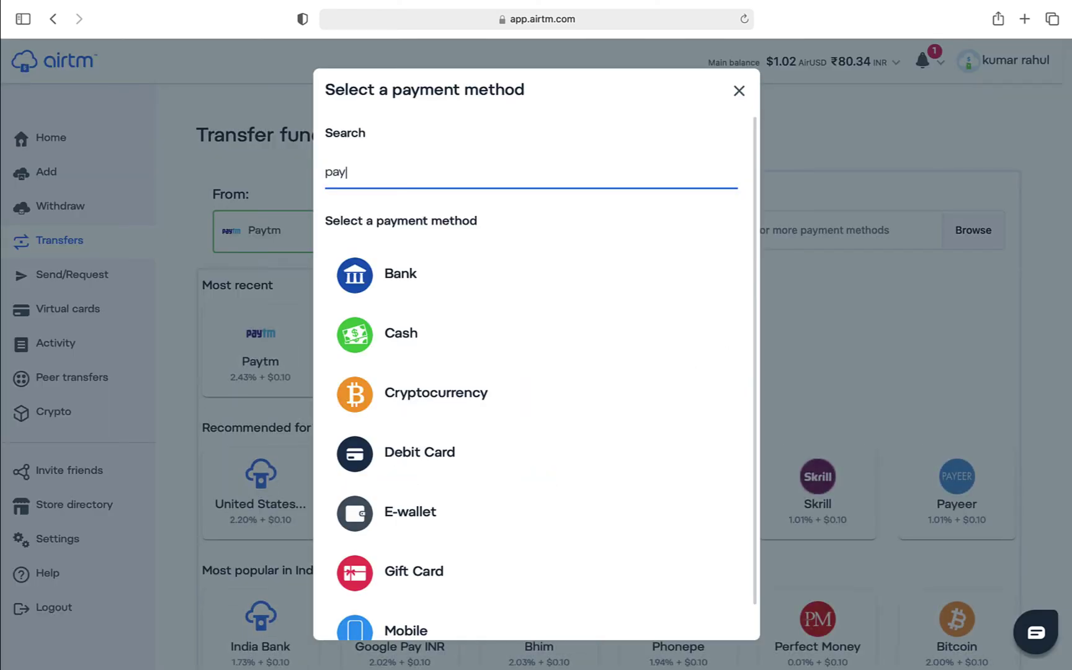
pyautogui.write('eer')
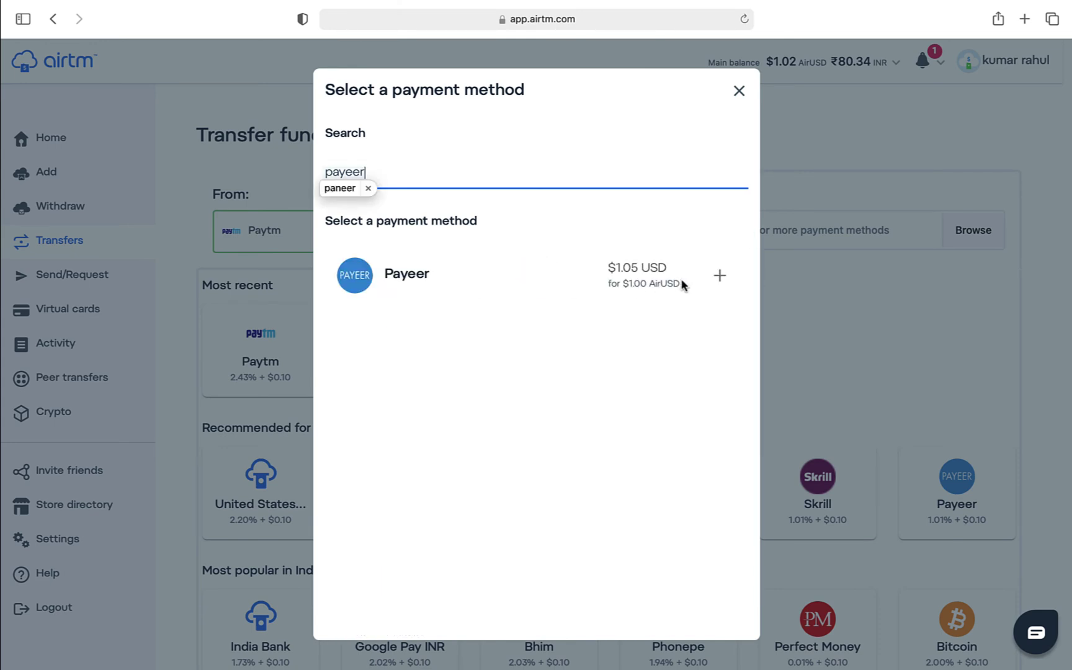
pyautogui.click(411, 278)
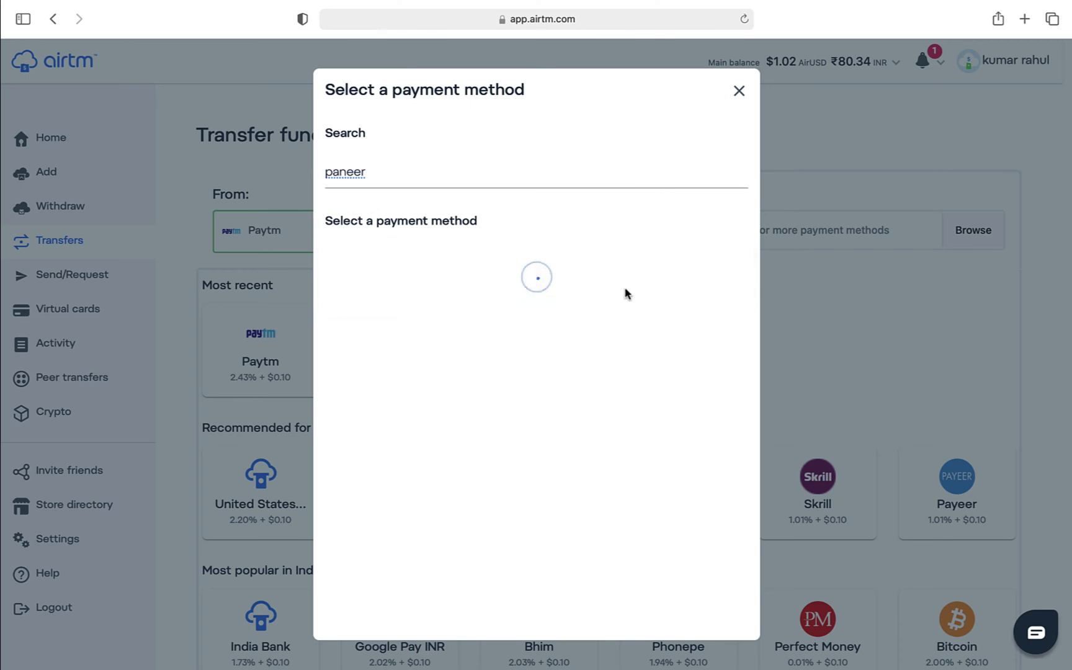
pyautogui.click(767, 297)
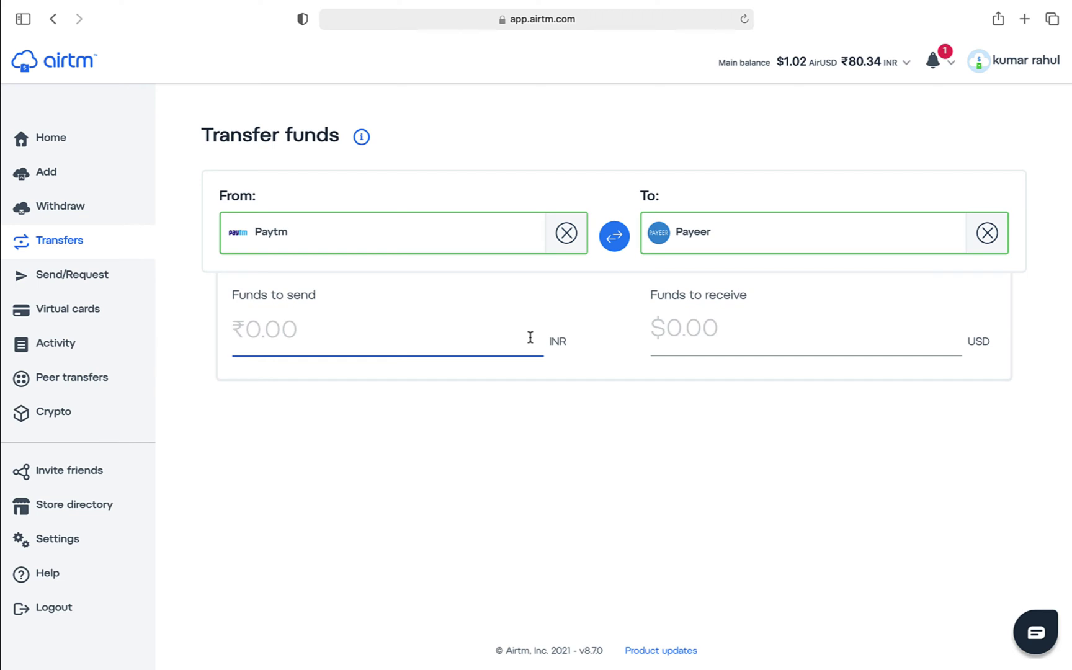
# Enter ₹1,401.00 as the funds to send and show the exchange rate.
pyautogui.write('100')
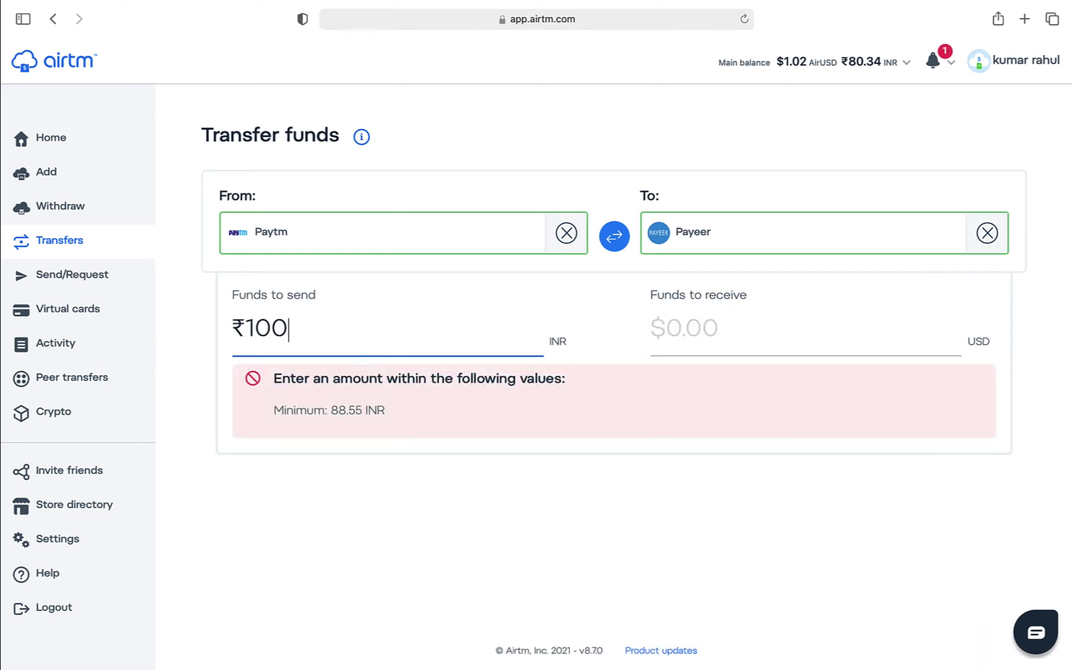
pyautogui.click(635, 531)
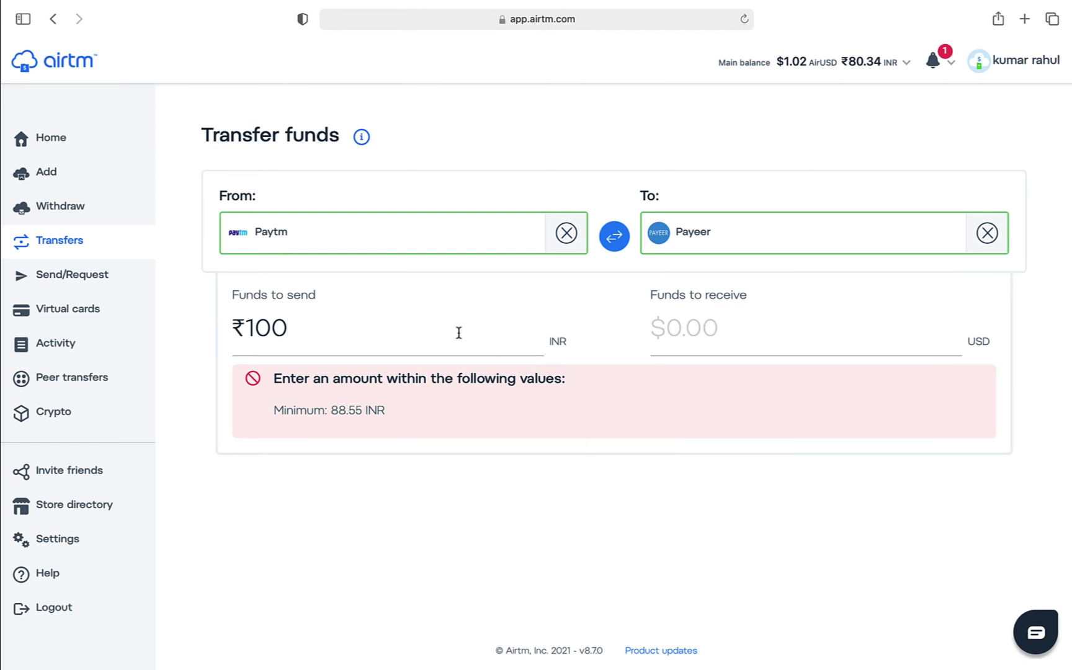
pyautogui.click(395, 313)
pyautogui.press('BackSpace')
pyautogui.press('BackSpace')
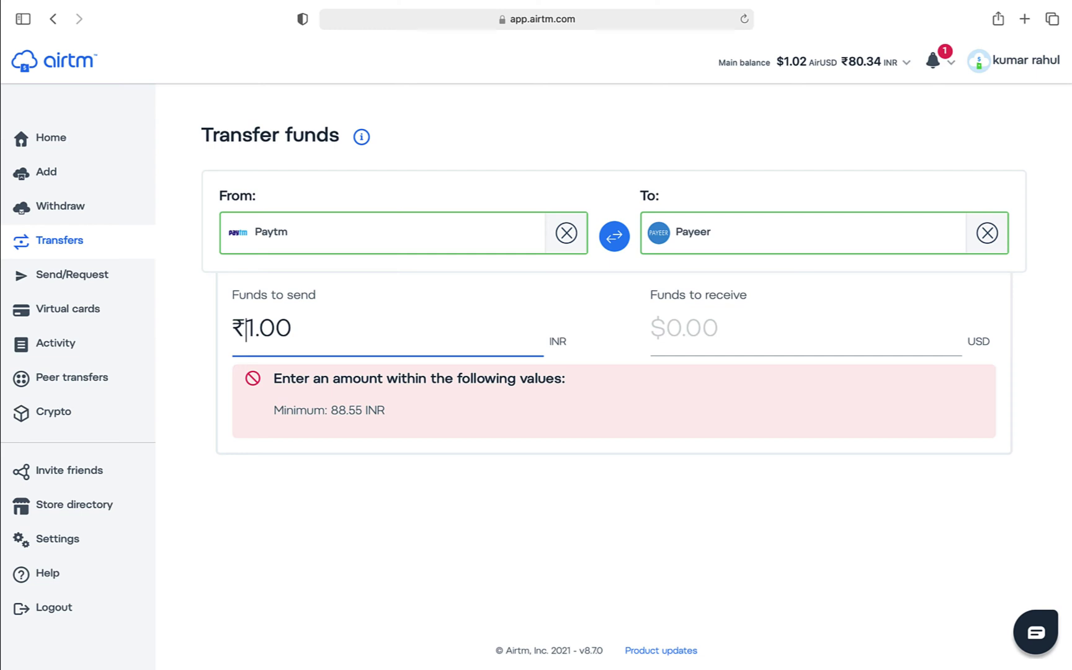
pyautogui.write('140')
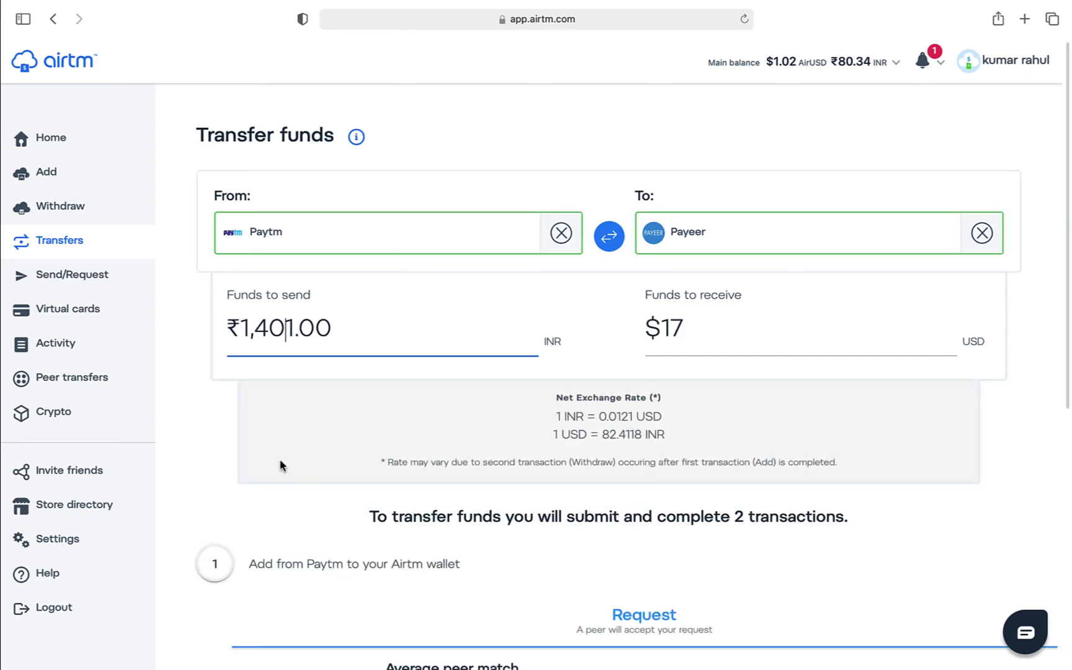
pyautogui.click(211, 471)
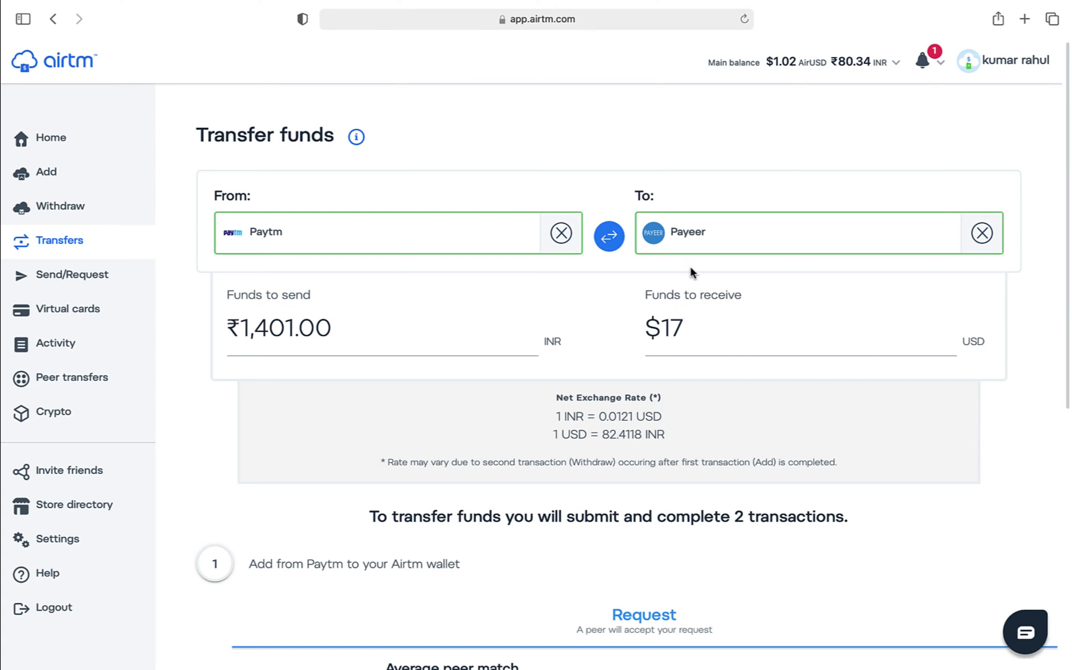
# Scroll through the two transaction steps to receiving $17 USD and back to the top.
pyautogui.scroll(-5, 371, 481)
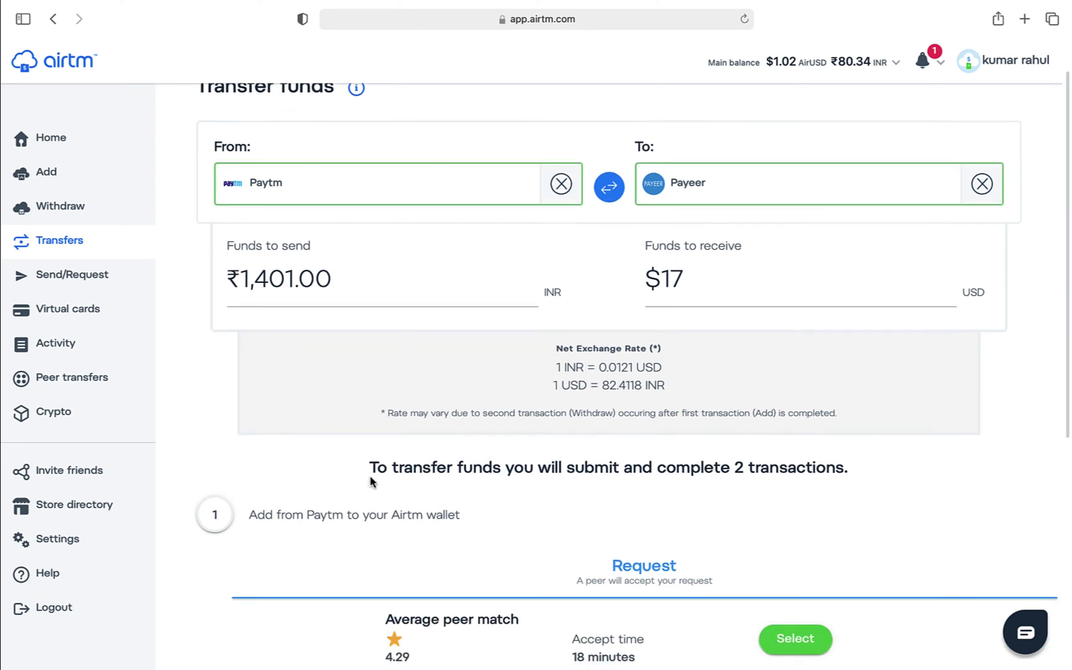
pyautogui.scroll(-1, 371, 482)
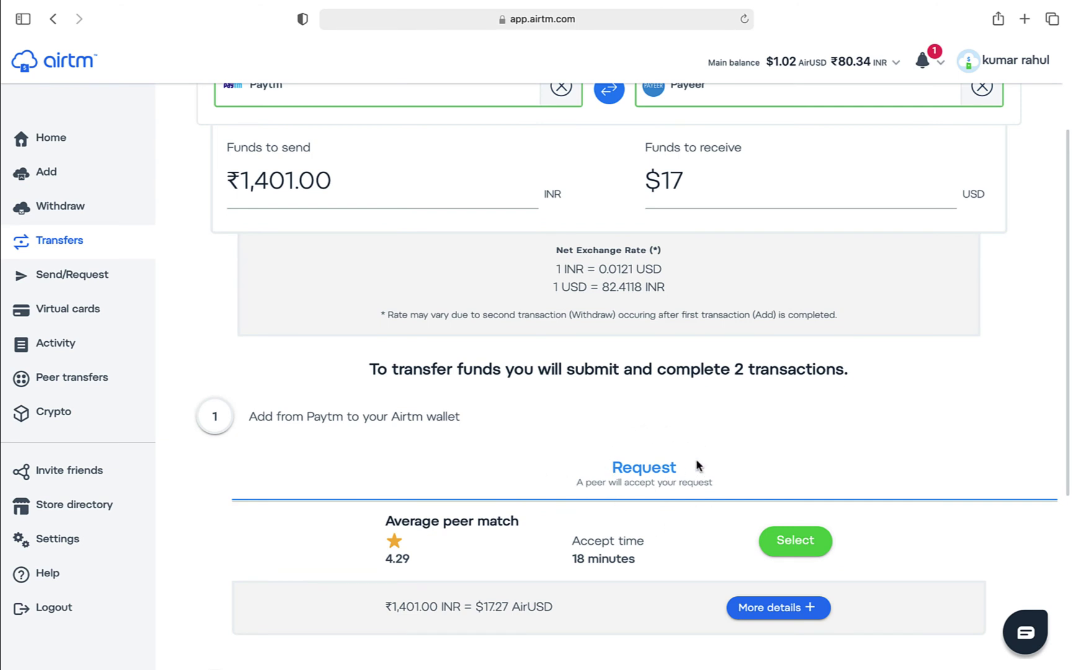
pyautogui.scroll(-3, 662, 463)
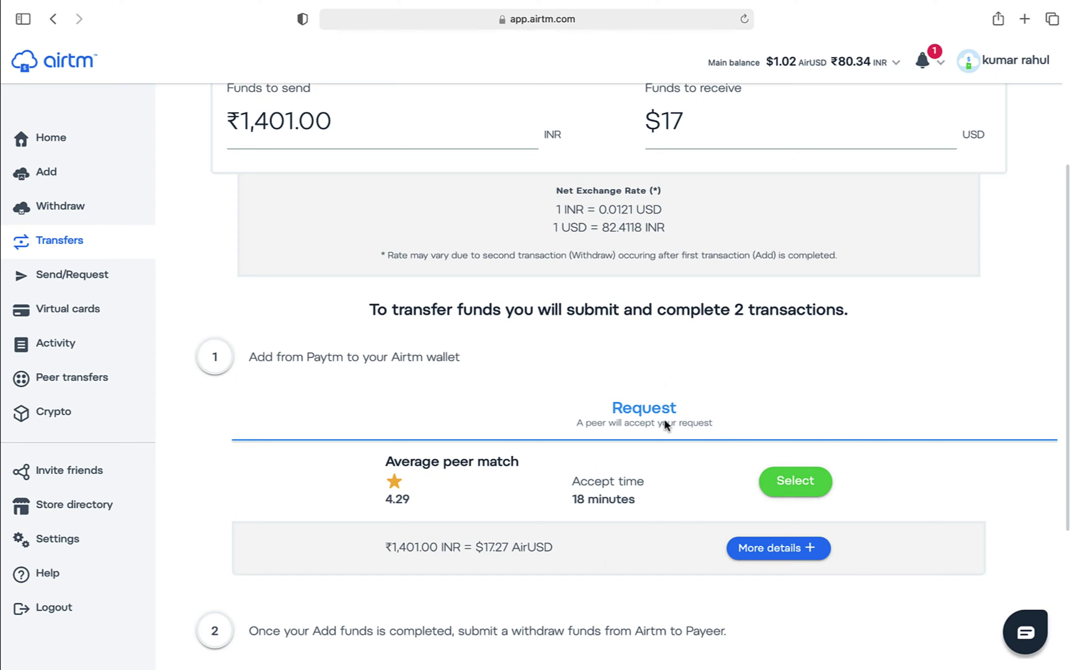
pyautogui.scroll(-2, 742, 464)
pyautogui.scroll(-1, 742, 464)
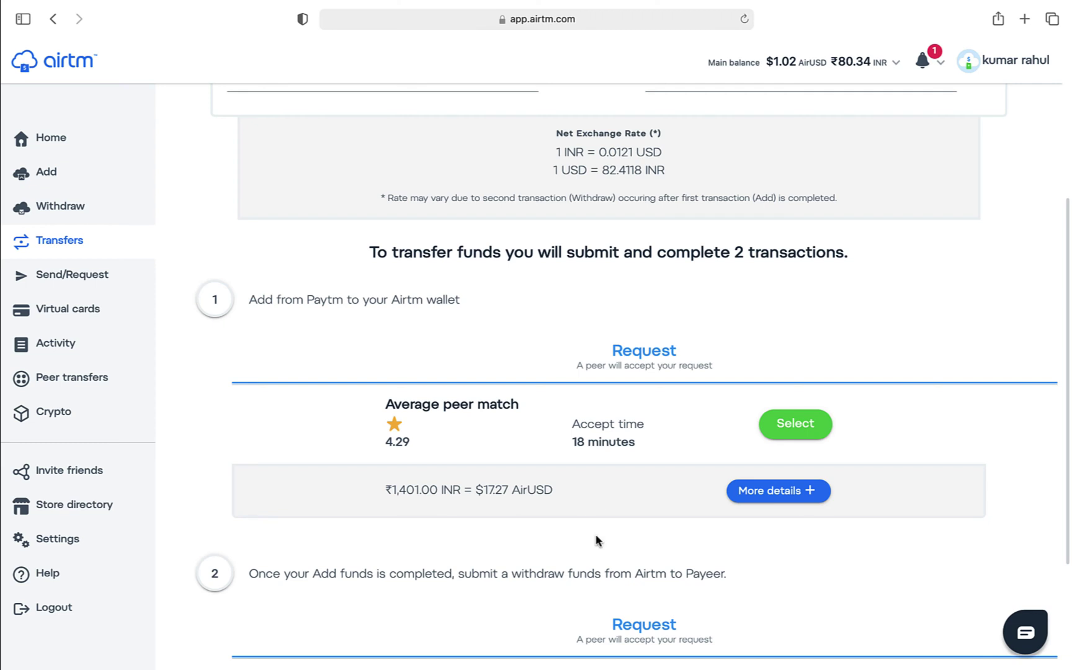
pyautogui.scroll(-5, 597, 541)
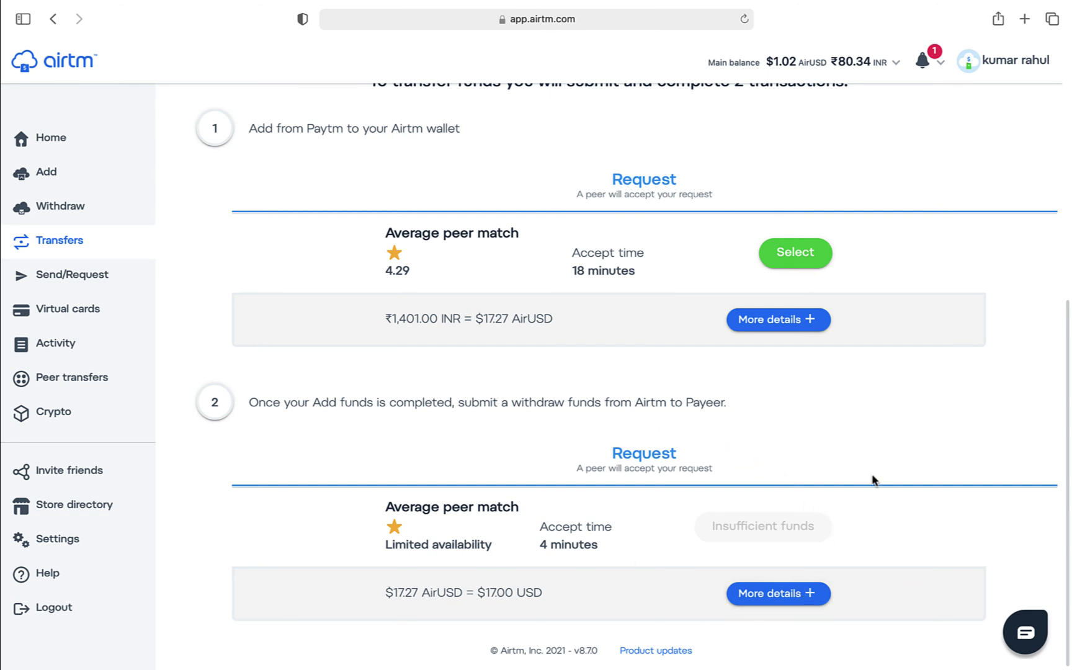
pyautogui.scroll(6, 641, 515)
pyautogui.scroll(7, 641, 519)
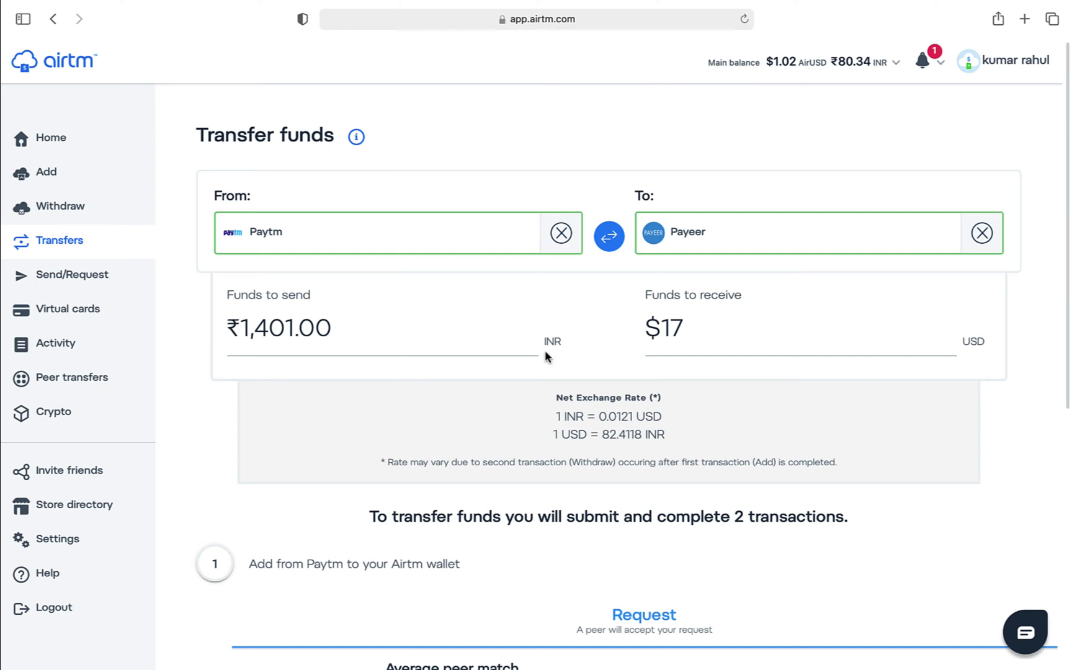
# Replace Paytm with Skrill as the transfer source.
pyautogui.click(560, 233)
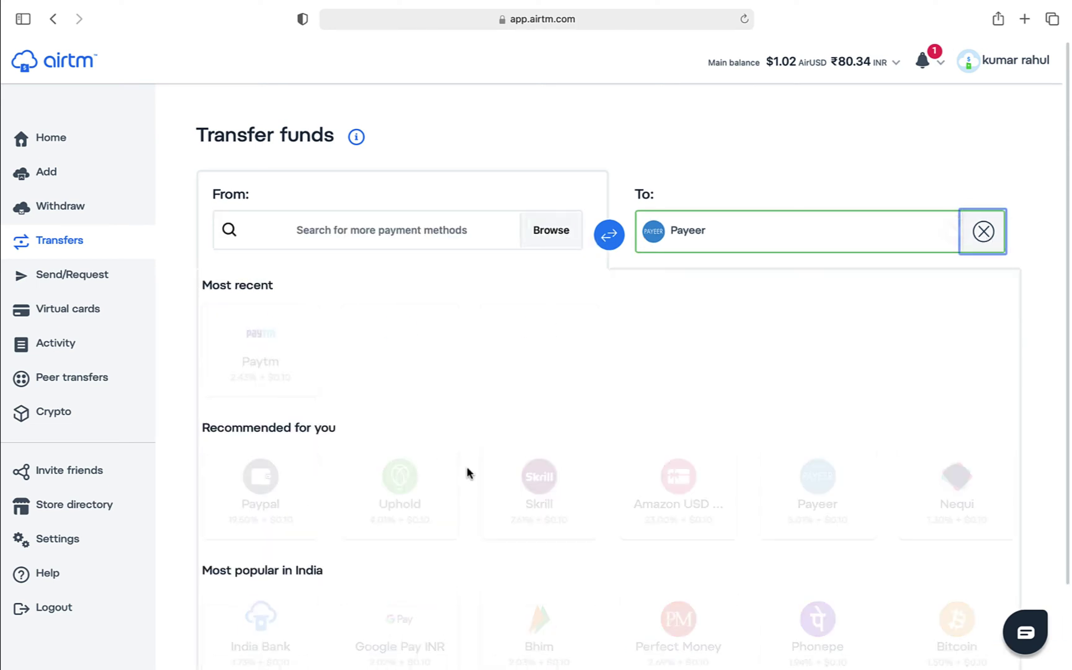
pyautogui.scroll(-3, 474, 448)
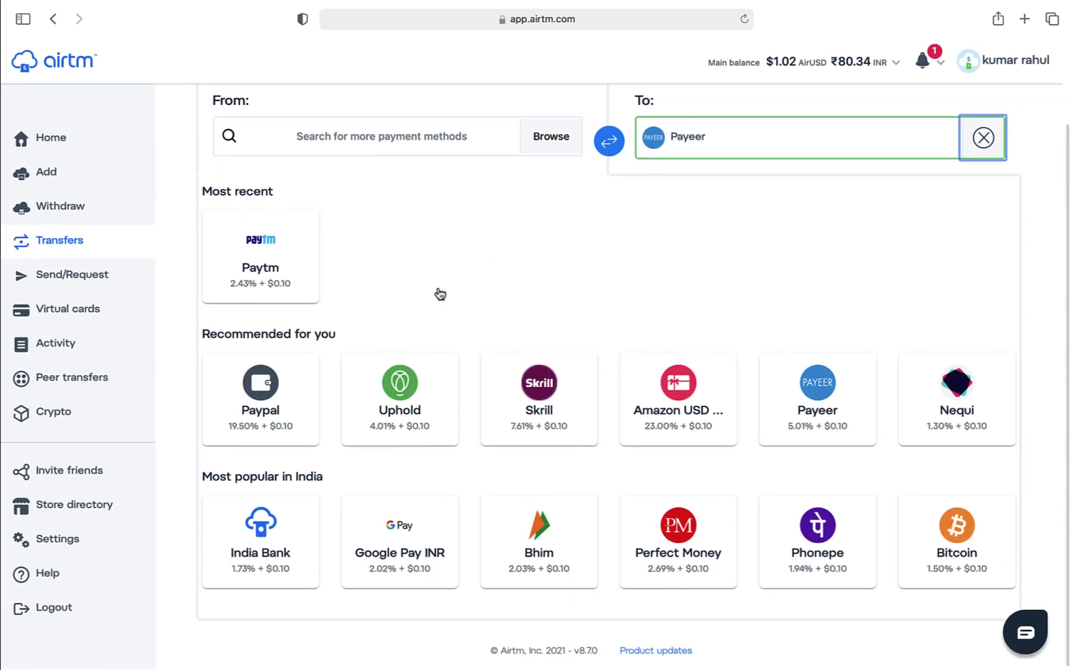
pyautogui.scroll(3, 572, 312)
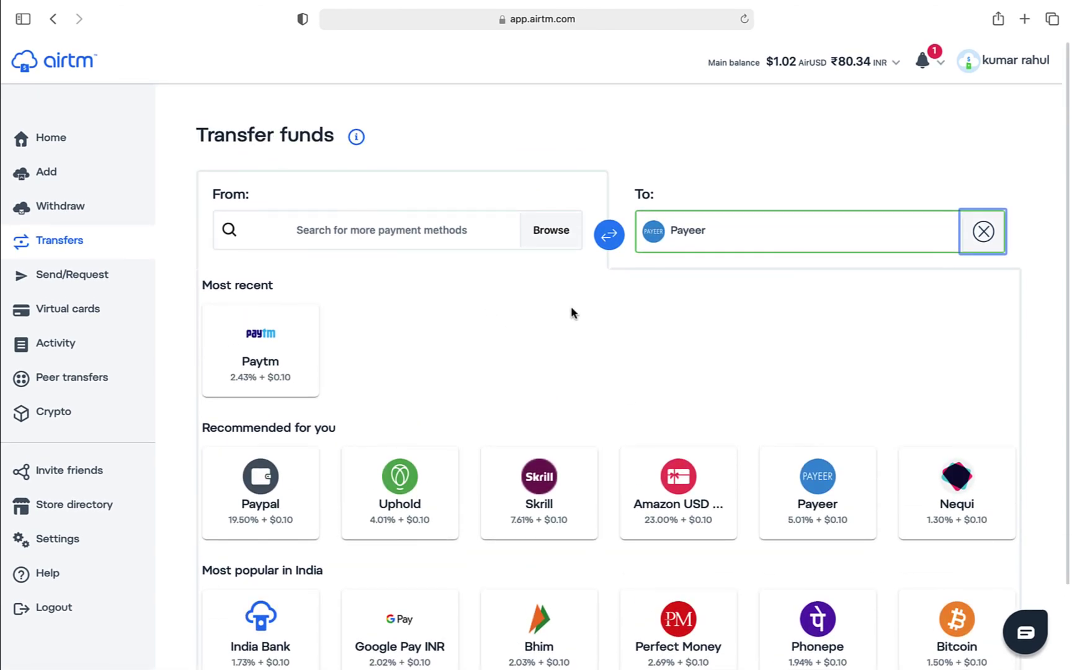
pyautogui.click(549, 512)
# Replace Payeer with Google Pay INR as the transfer destination.
pyautogui.click(987, 232)
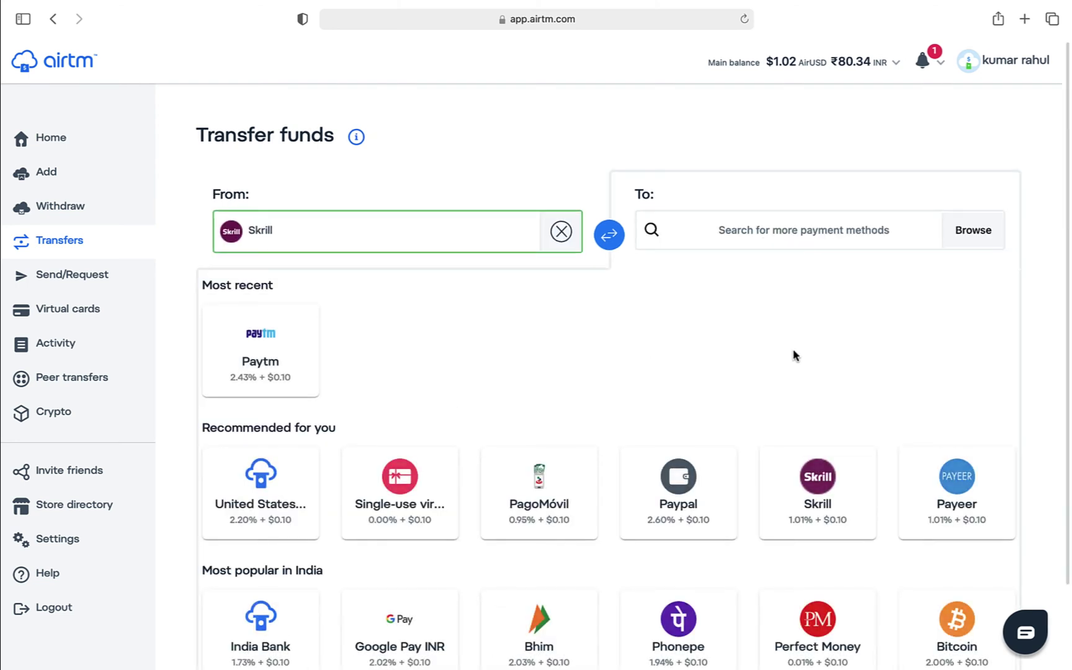
pyautogui.scroll(-3, 795, 354)
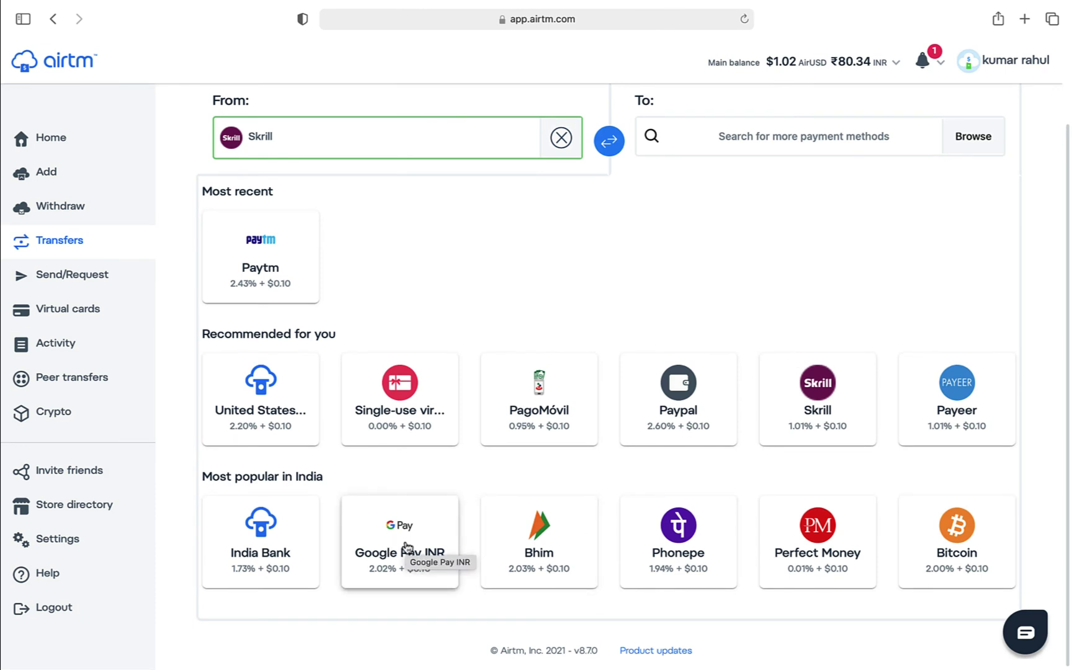
pyautogui.click(406, 546)
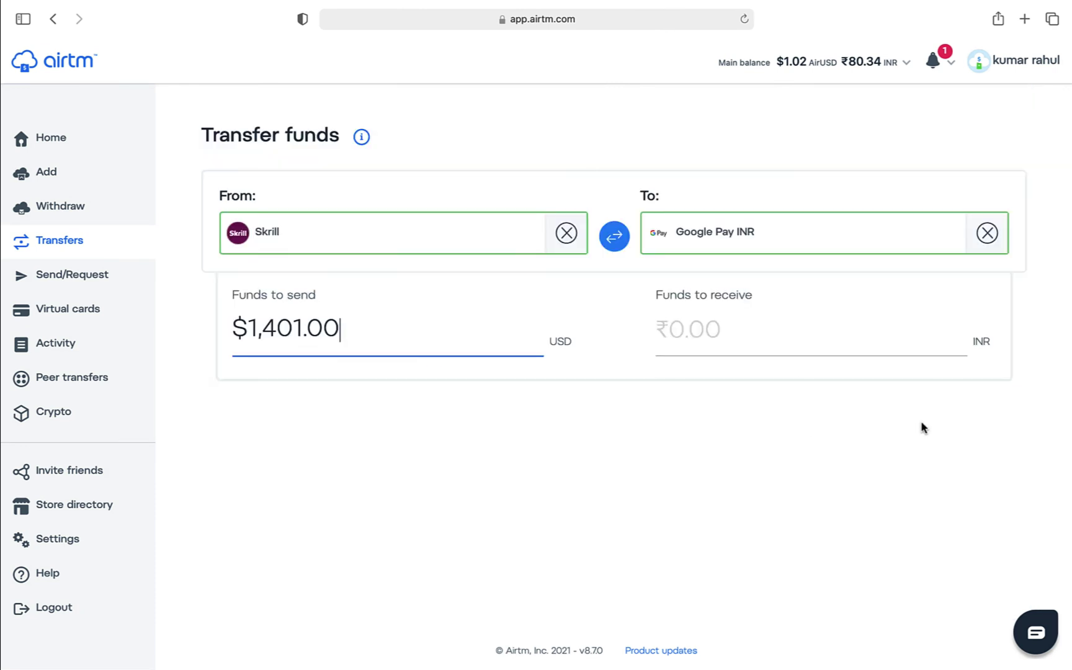
# Edit Funds to send from $1,401.00 to $301, giving ₹21,578.34 to receive.
pyautogui.click(387, 335)
pyautogui.press('BackSpace')
pyautogui.press('BackSpace')
pyautogui.press('BackSpace')
pyautogui.press('BackSpace')
pyautogui.press('BackSpace')
pyautogui.press('BackSpace')
pyautogui.press('BackSpace')
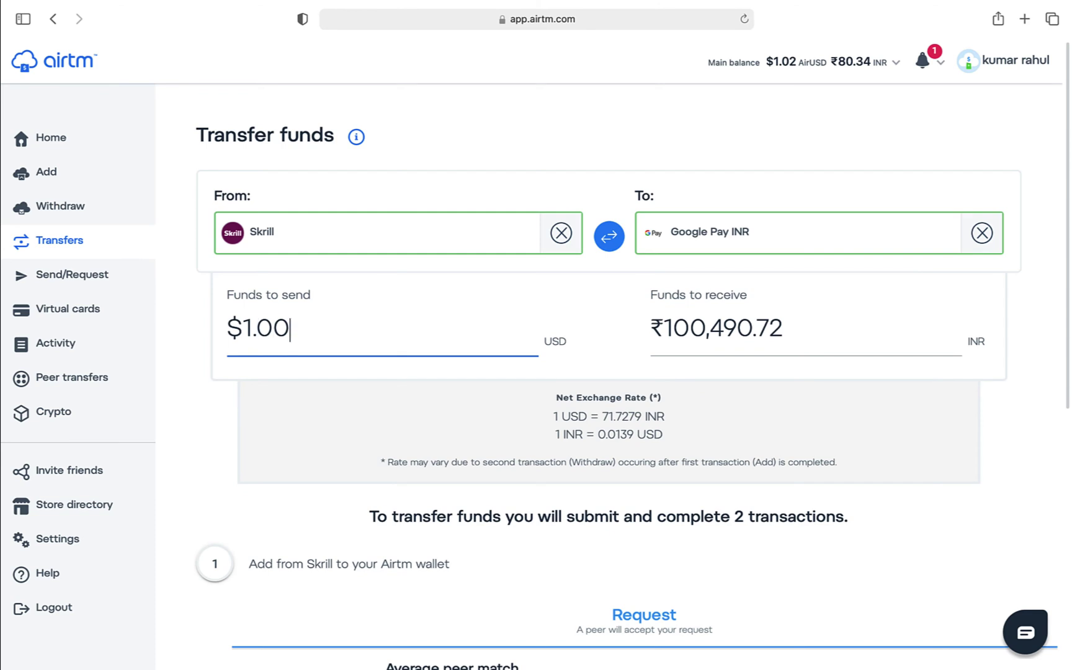
pyautogui.press('BackSpace')
pyautogui.press('BackSpace')
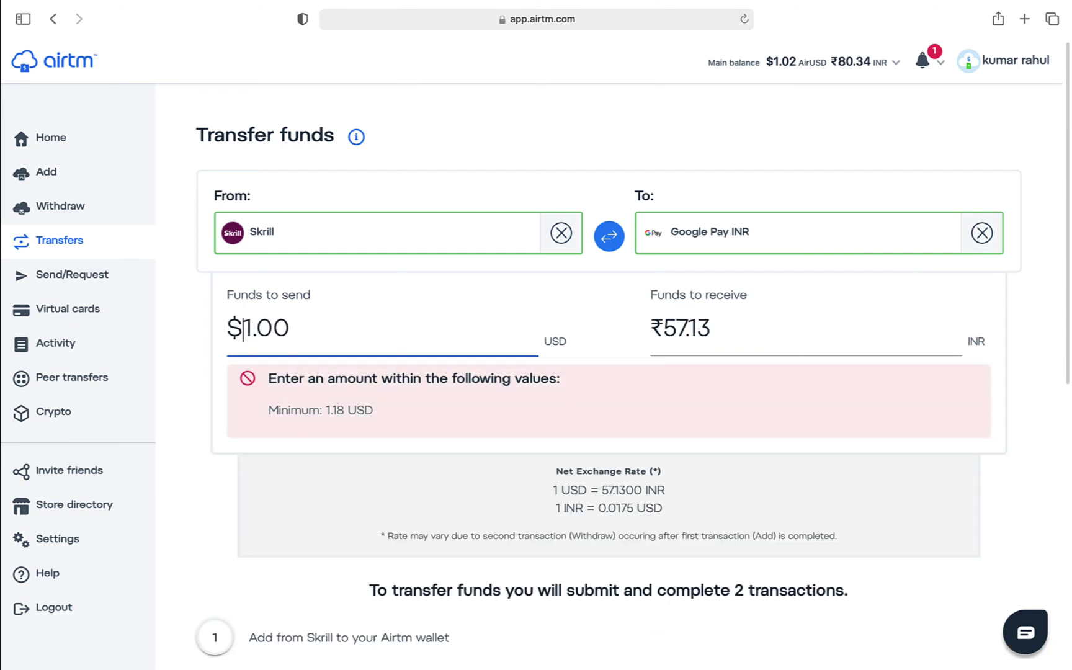
pyautogui.write('300')
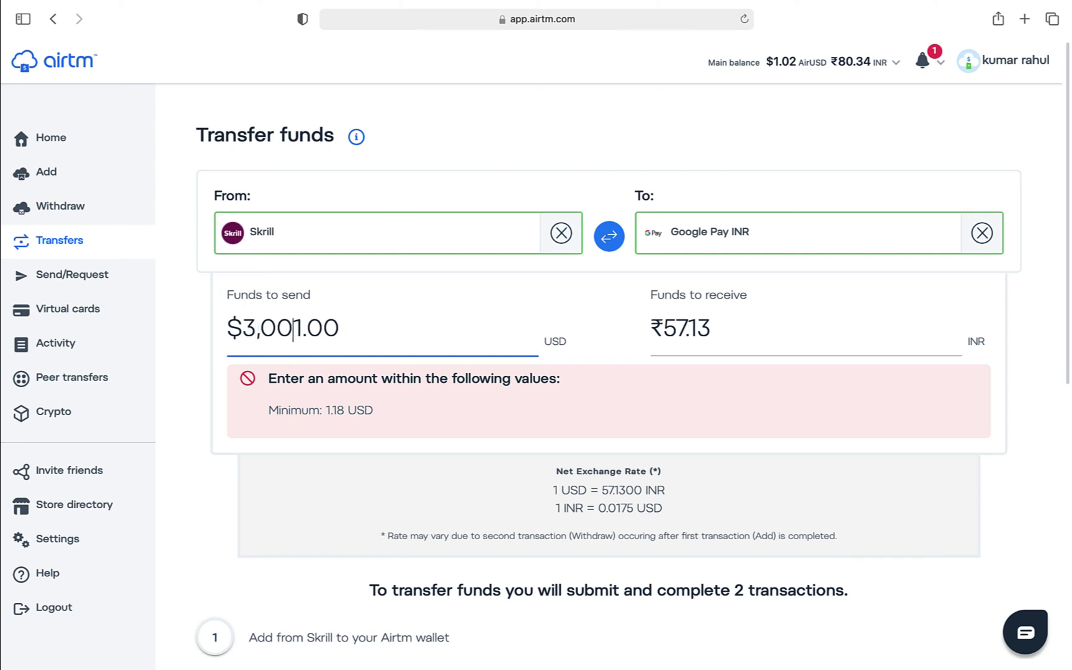
pyautogui.press('BackSpace')
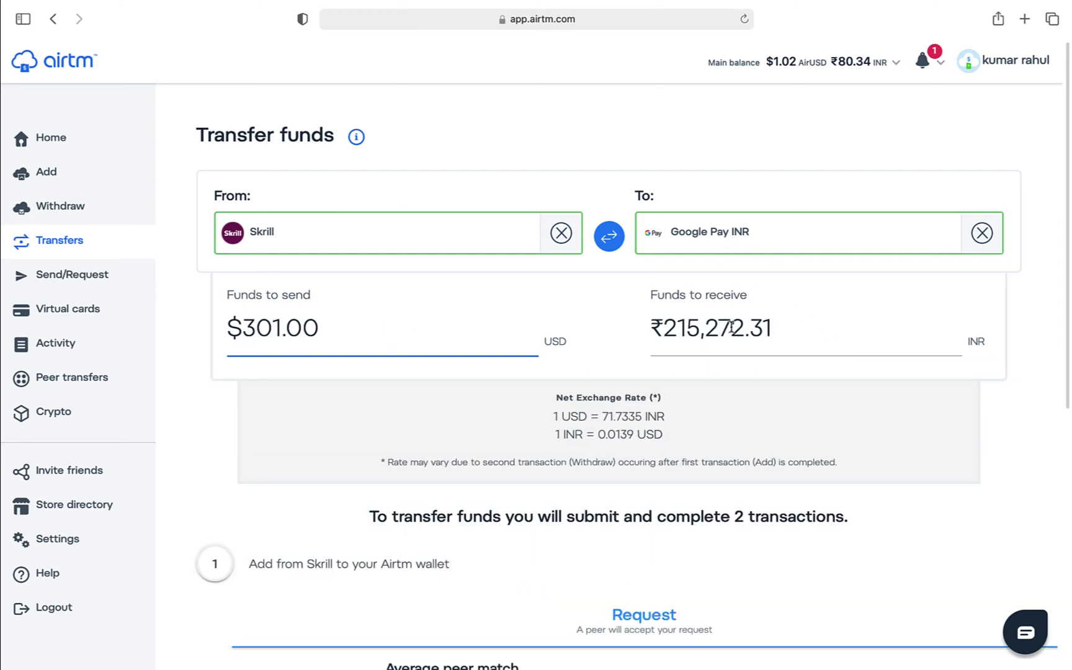
pyautogui.click(388, 339)
pyautogui.press('BackSpace')
pyautogui.press('BackSpace')
pyautogui.press('BackSpace')
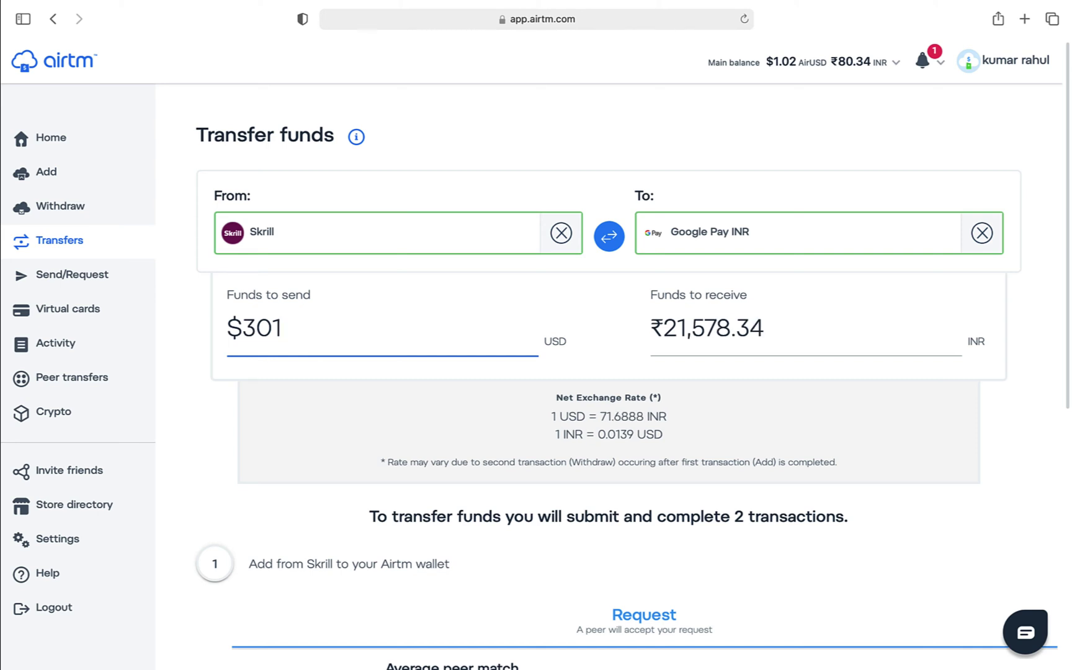
# Scroll through the $301 quote's rate and two transaction steps, then go to Send/Request.
pyautogui.scroll(-2, 346, 460)
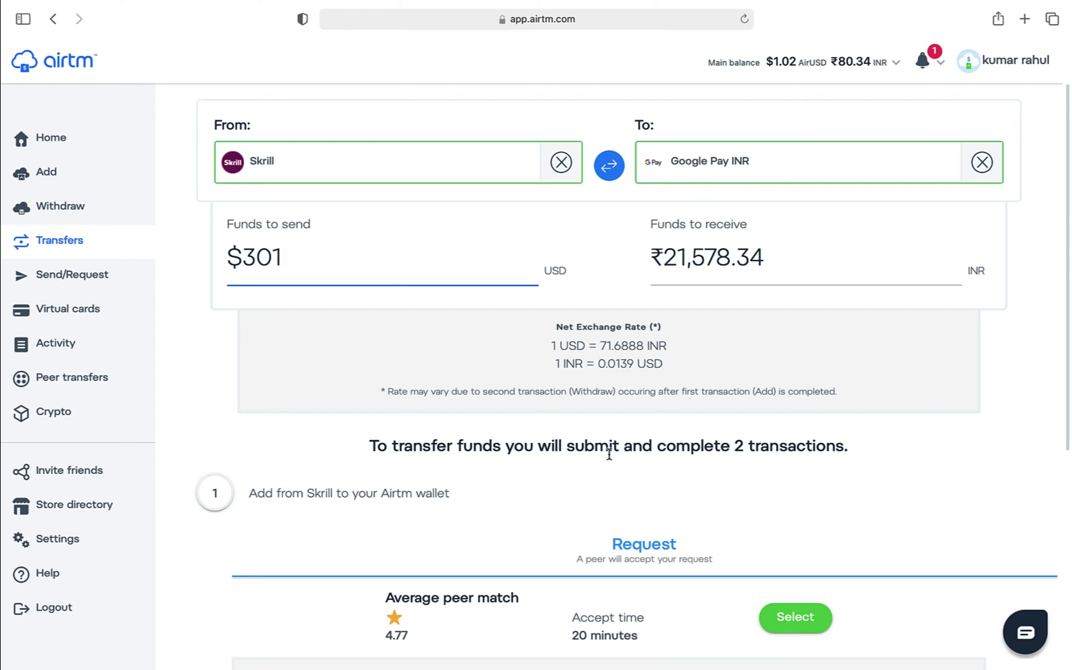
pyautogui.scroll(-2, 569, 497)
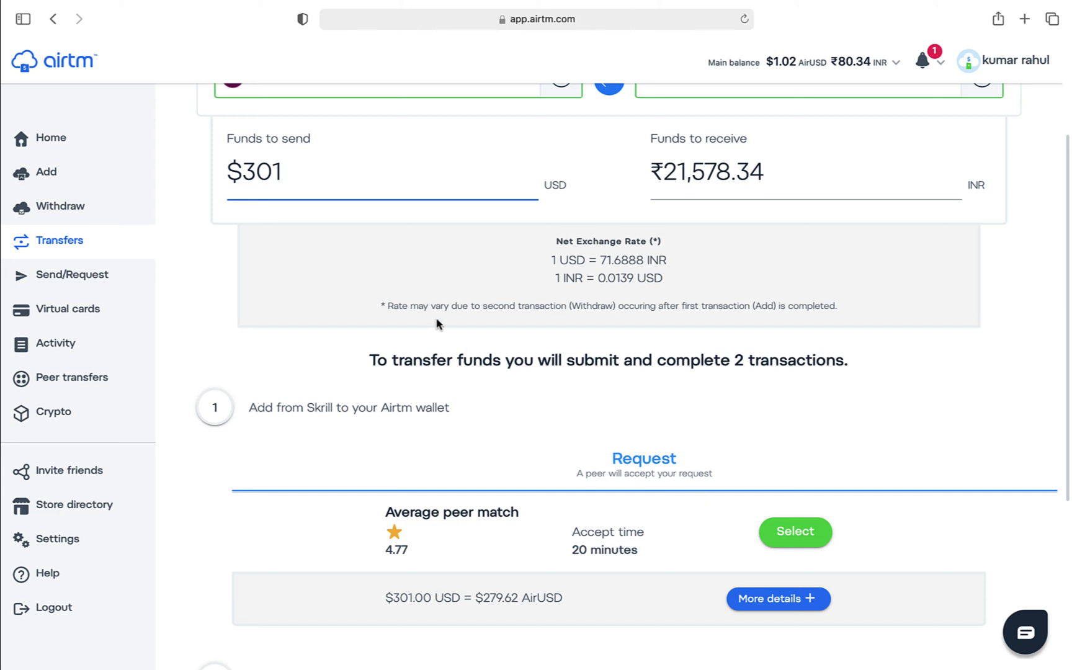
pyautogui.scroll(1, 434, 326)
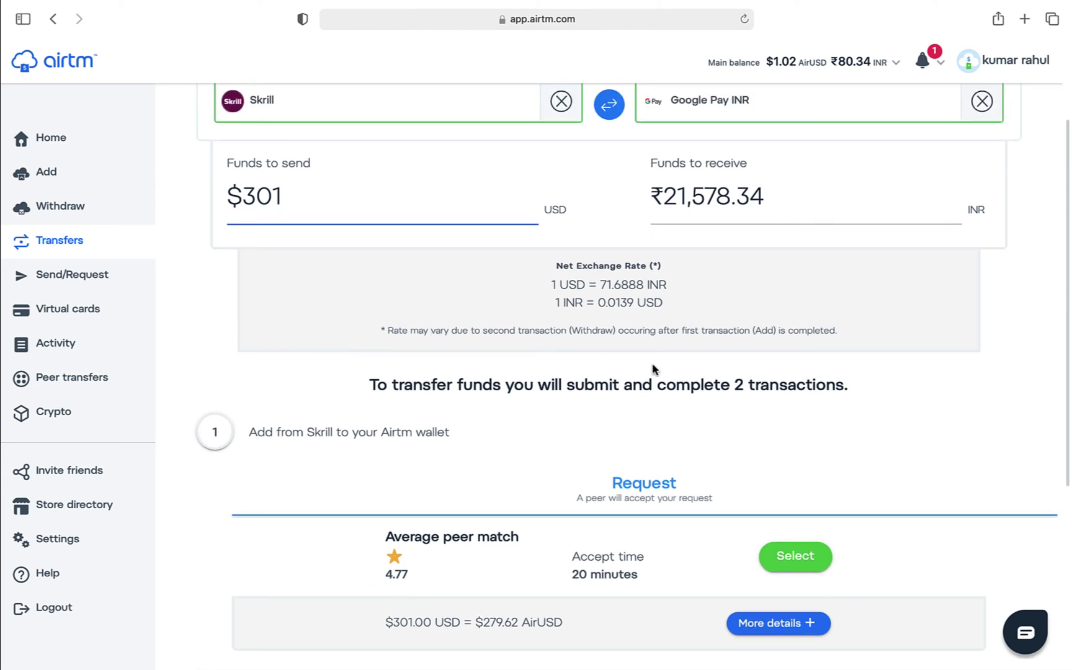
pyautogui.scroll(-4, 713, 340)
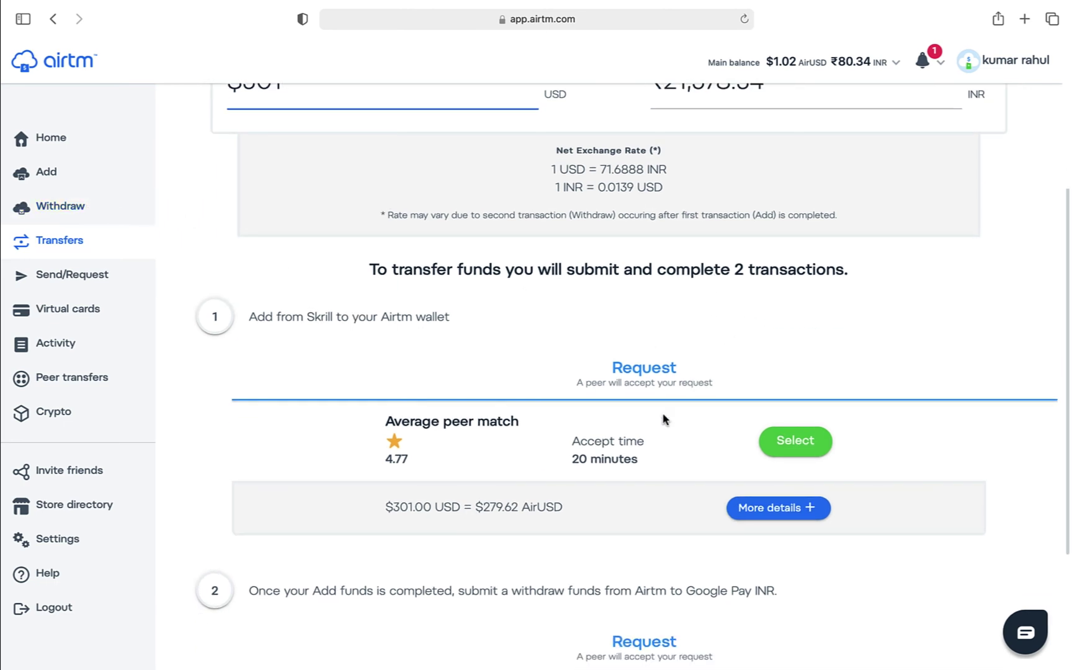
pyautogui.scroll(-1, 645, 511)
pyautogui.scroll(-6, 645, 511)
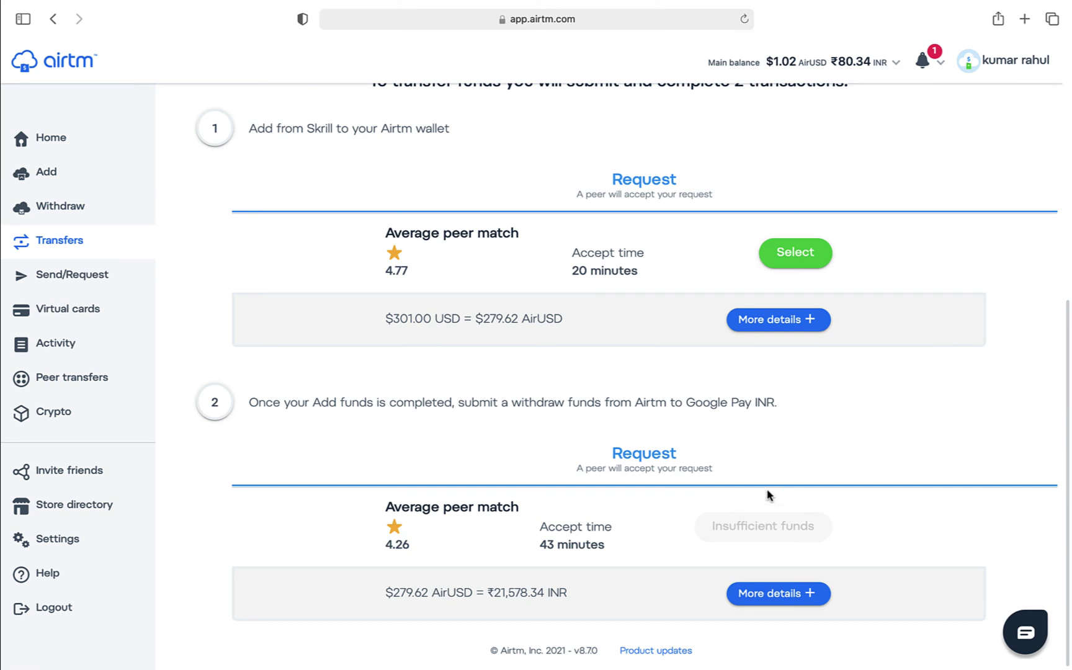
pyautogui.scroll(14, 769, 496)
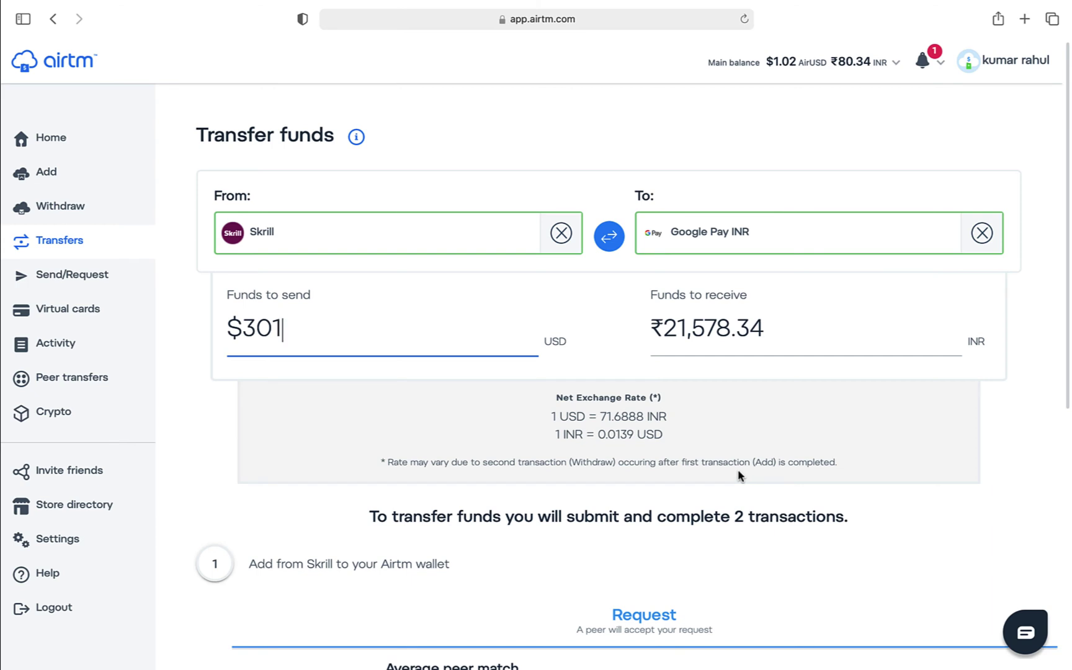
pyautogui.scroll(-5, 741, 476)
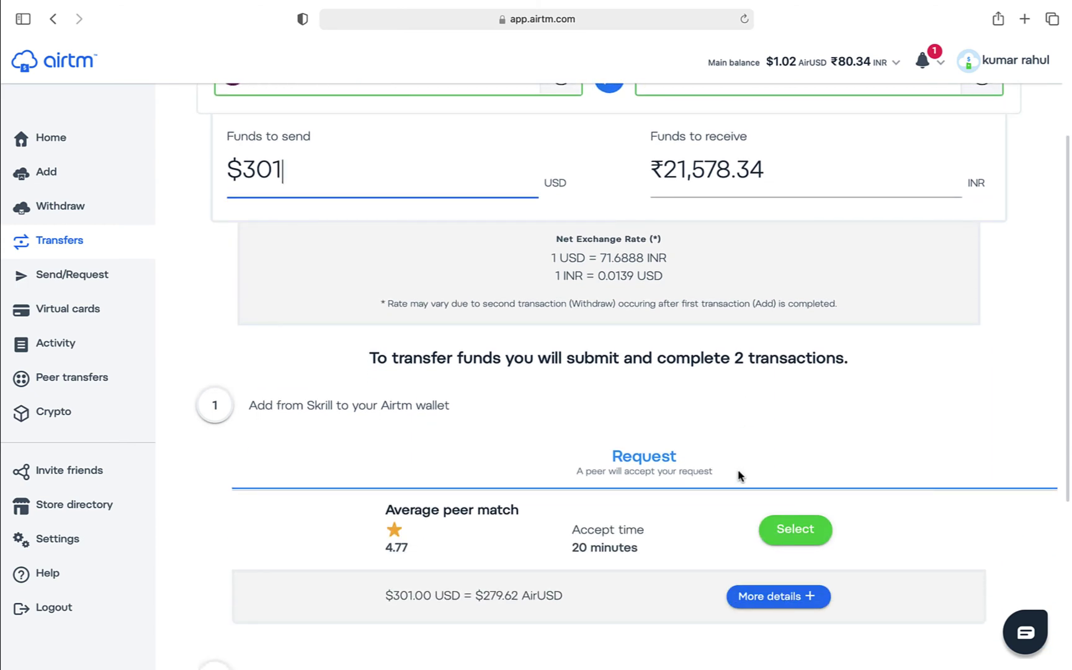
pyautogui.scroll(-9, 740, 476)
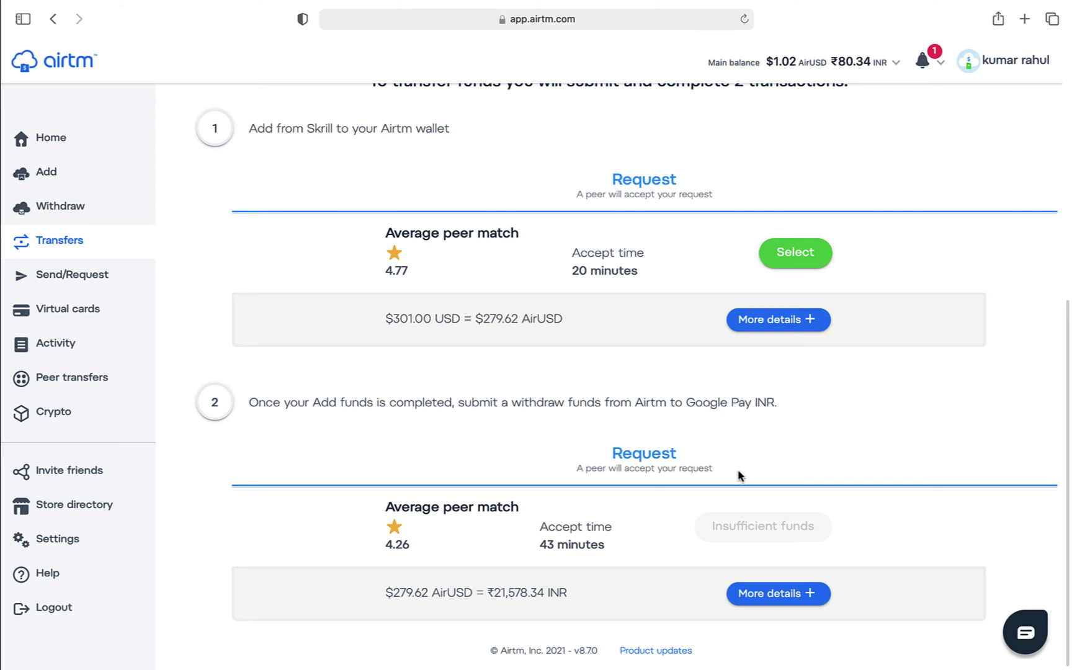
pyautogui.scroll(14, 738, 476)
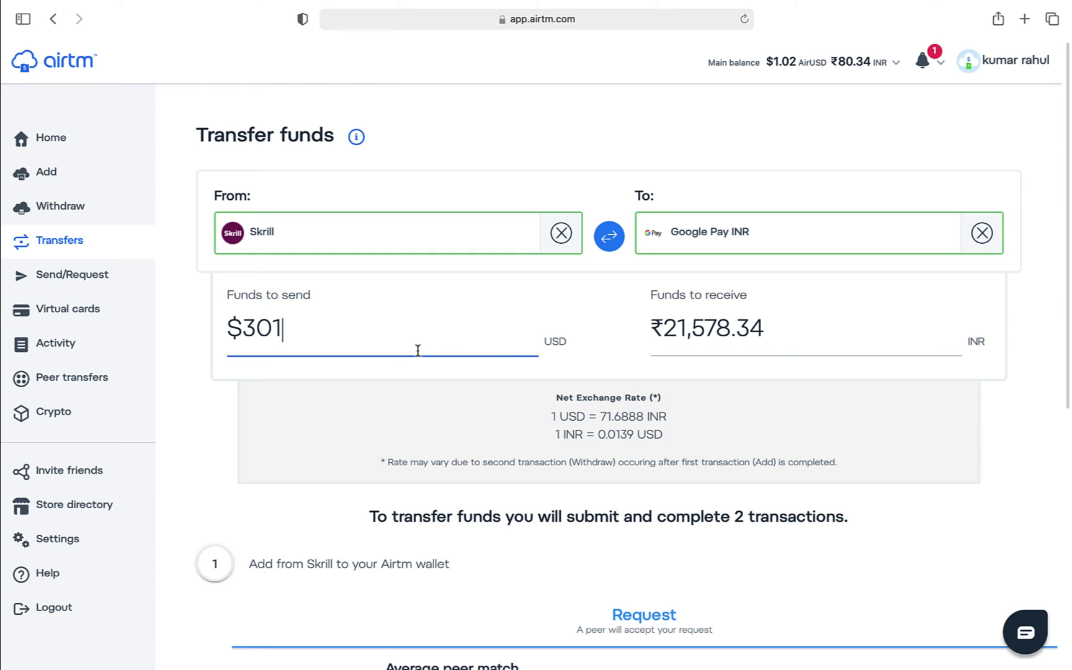
pyautogui.click(84, 287)
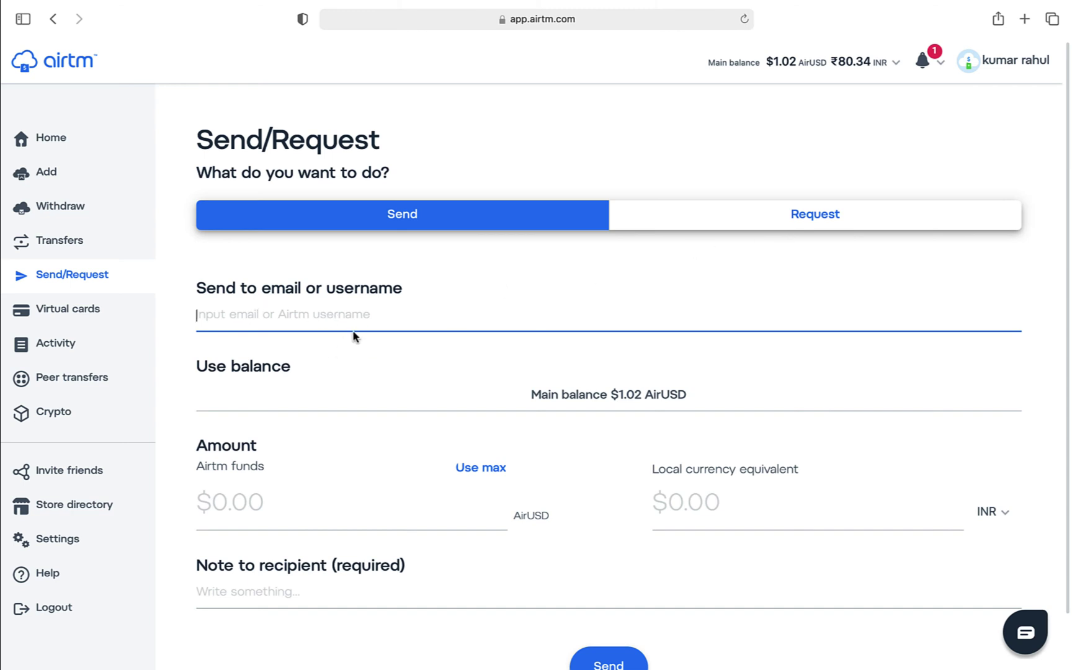
# Switch to Request mode and enter the recipient's e-mail address.
pyautogui.click(793, 218)
pyautogui.click(322, 317)
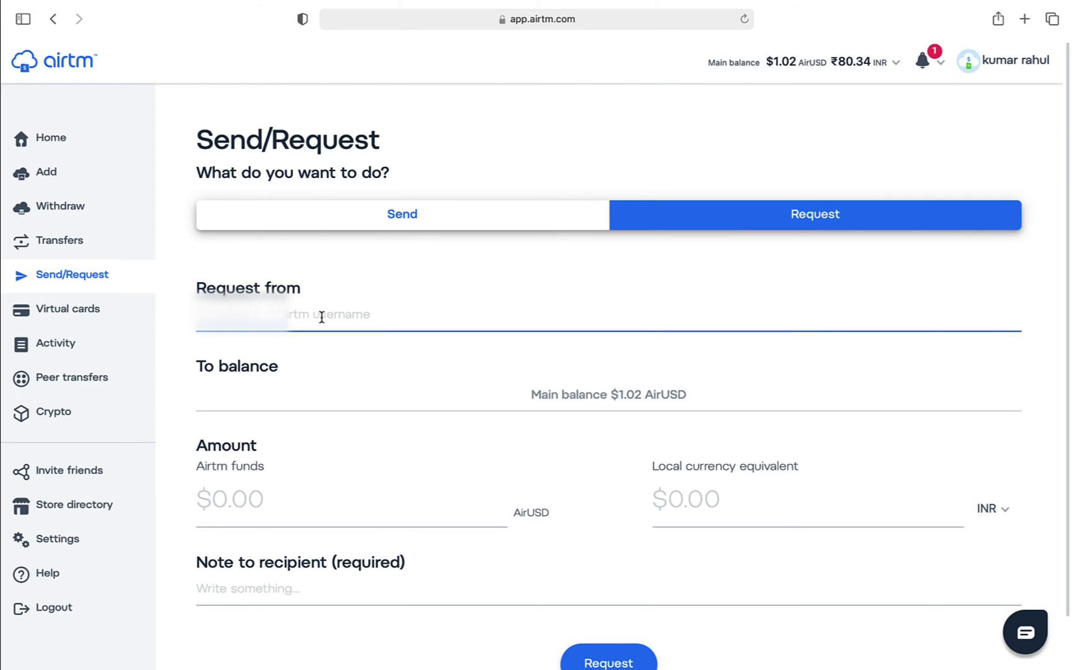
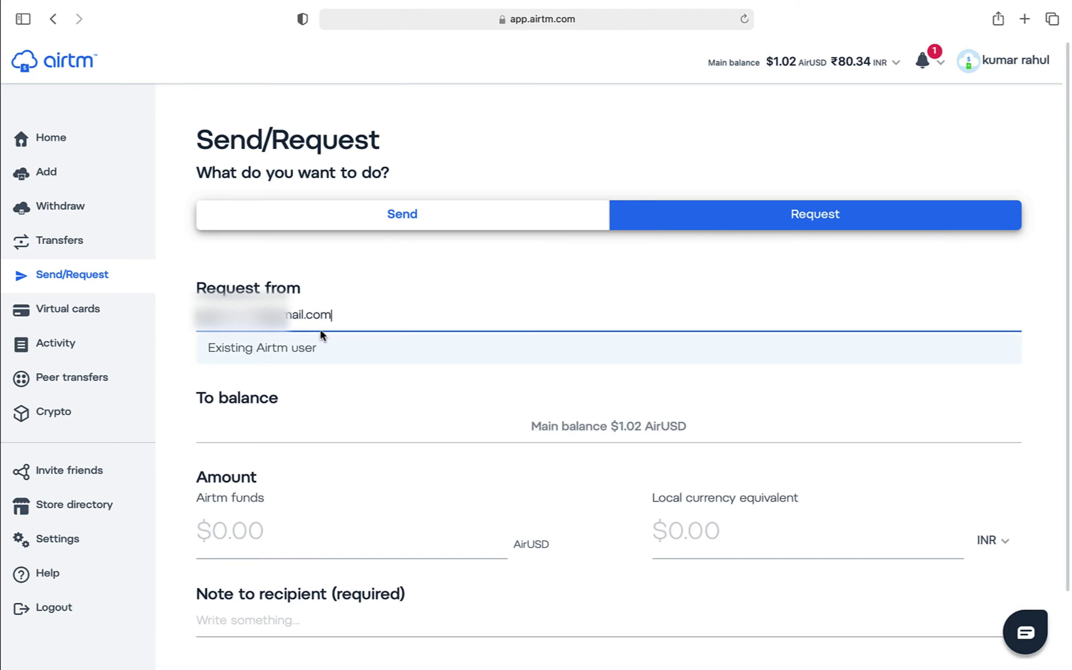
# Set the requested amount to $10.00 AirUSD.
pyautogui.click(297, 528)
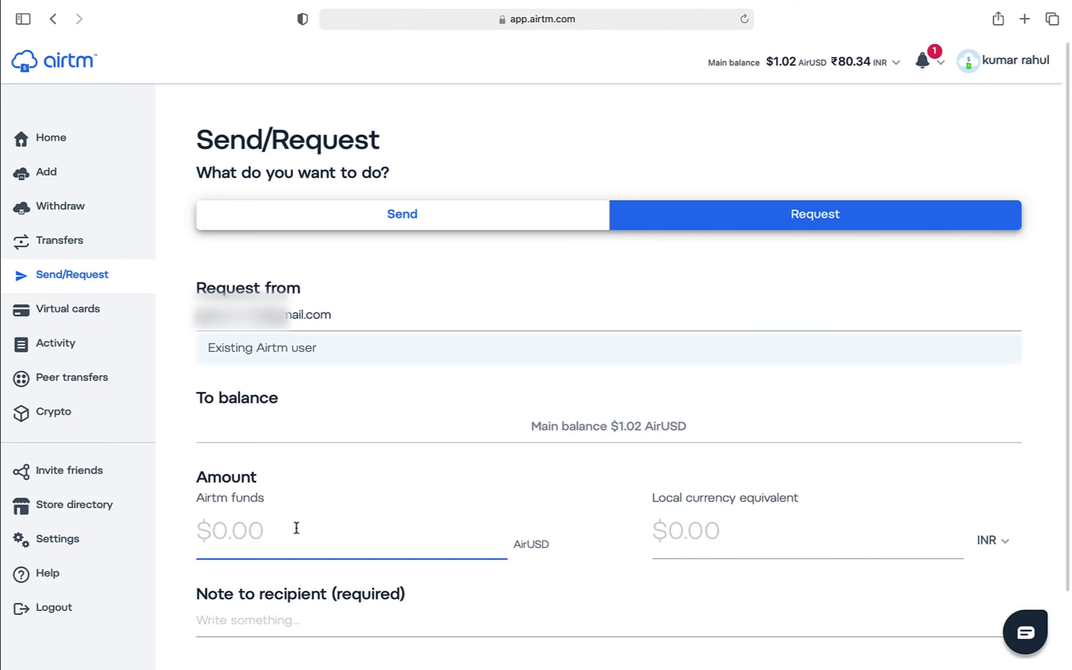
pyautogui.write('10')
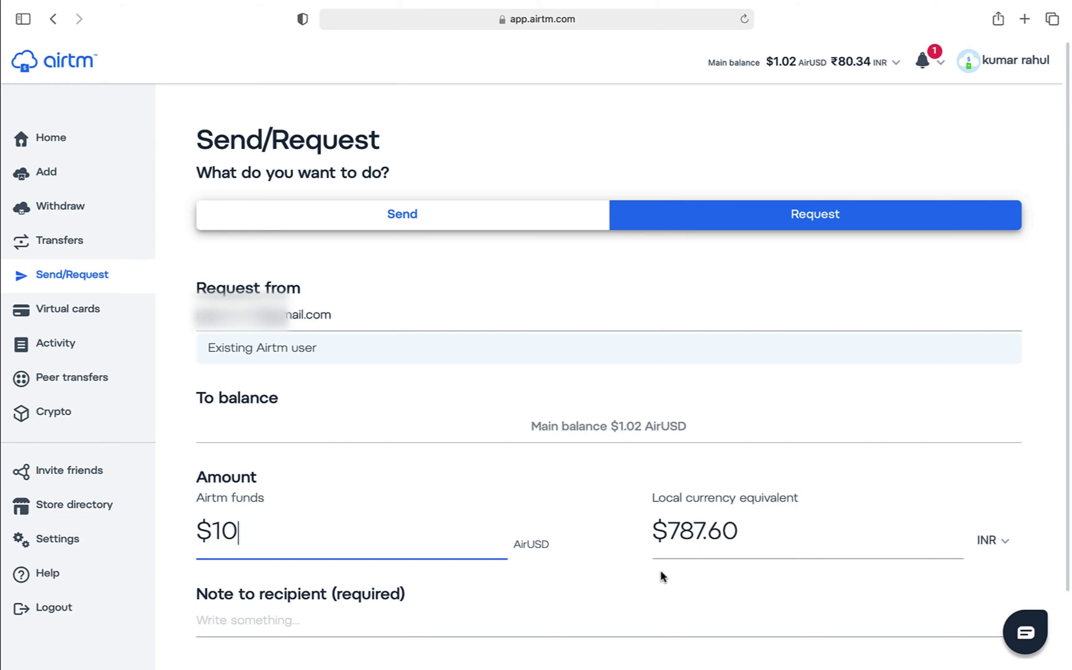
pyautogui.click(799, 535)
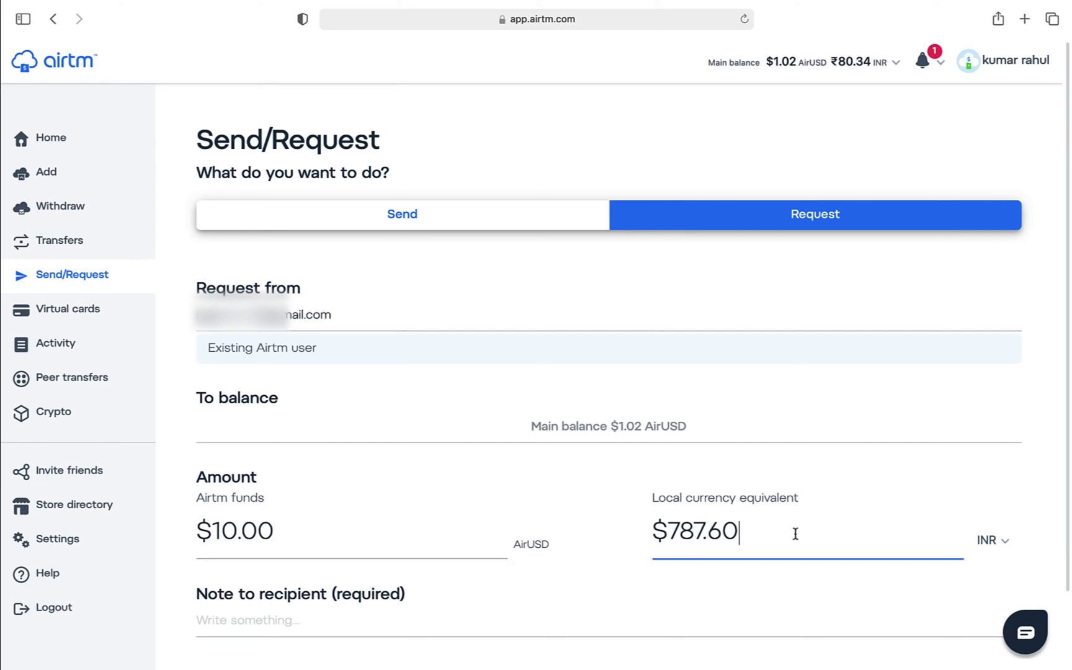
pyautogui.click(557, 573)
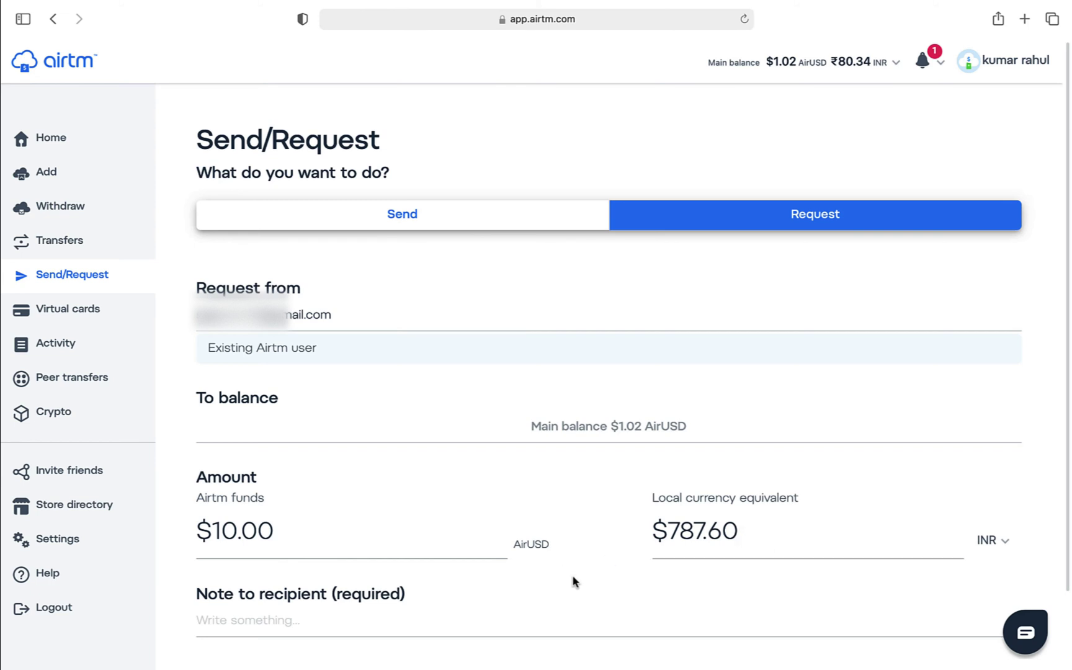
# Submit the request, add the note 'hey' and bring up the confirmation.
pyautogui.scroll(-3, 572, 582)
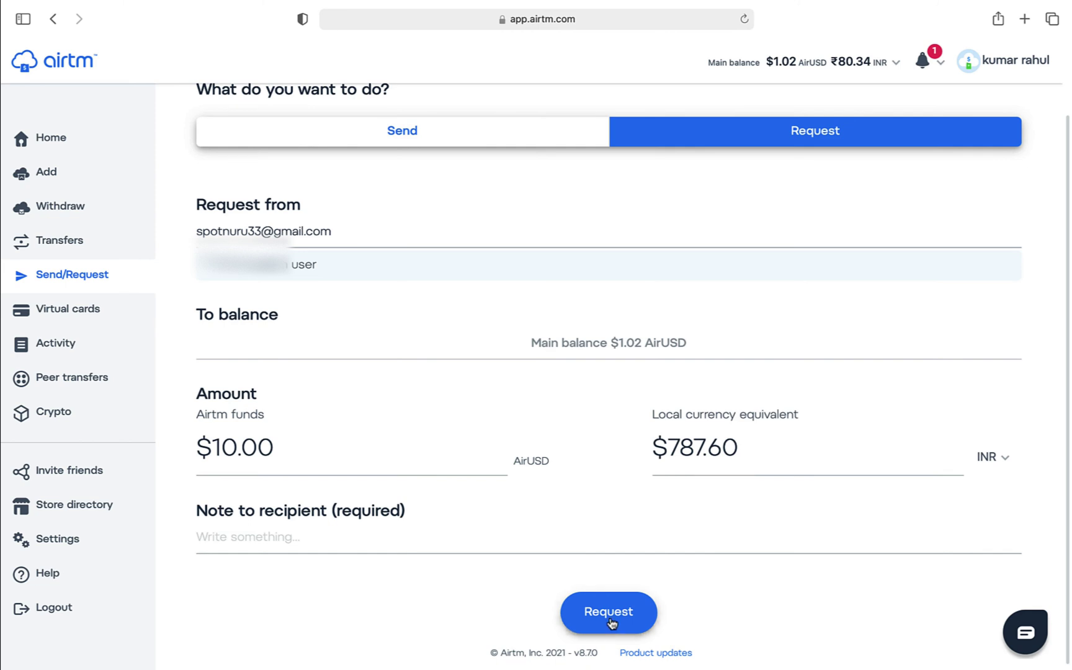
pyautogui.click(608, 622)
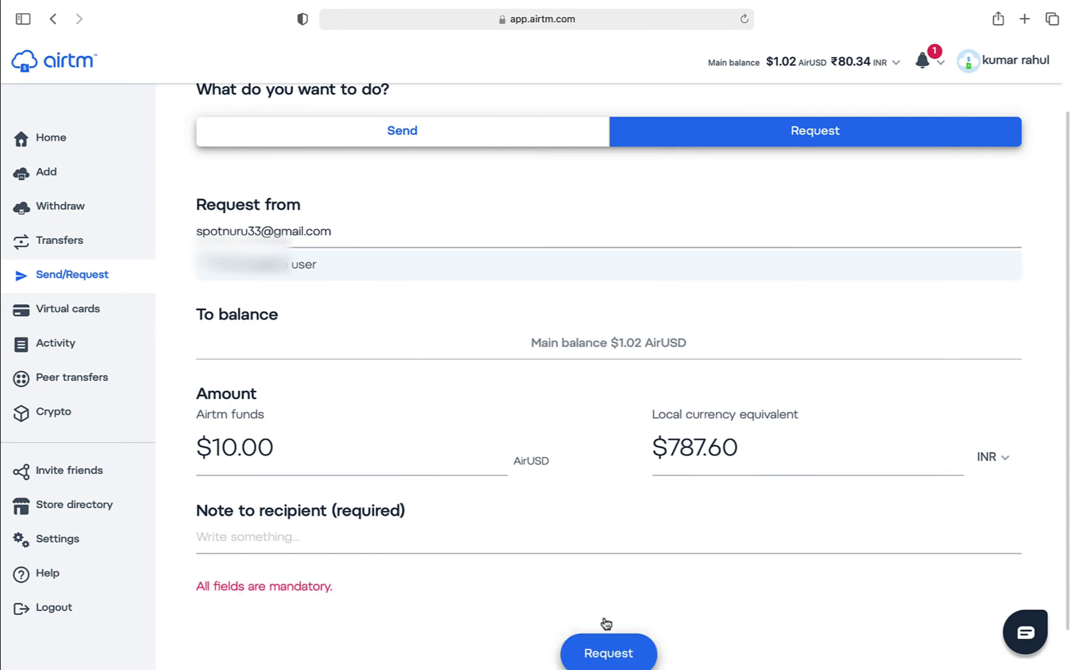
pyautogui.click(333, 548)
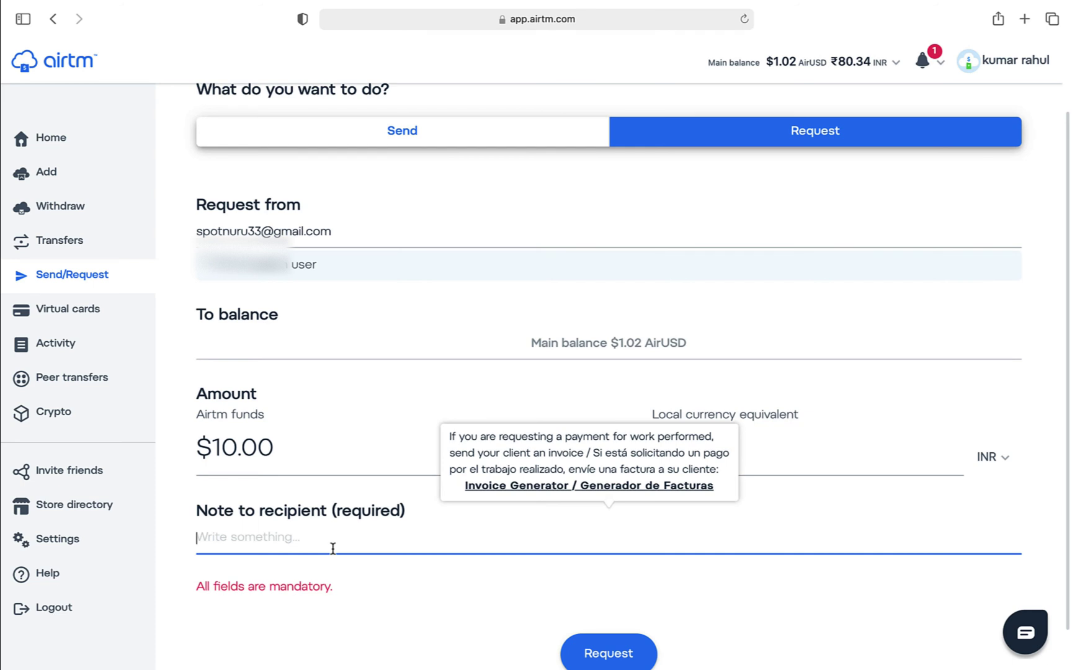
pyautogui.write('hey')
pyautogui.click(601, 652)
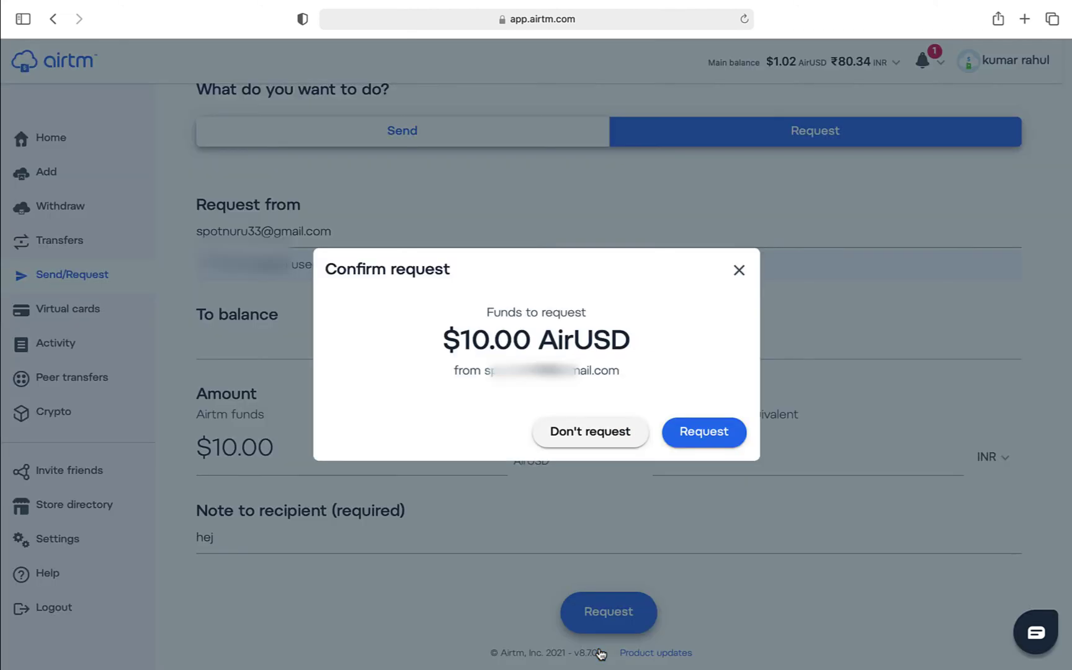
# Confirm the $10.00 AirUSD request, view its chat, then exit full screen to Mission Control.
pyautogui.click(710, 438)
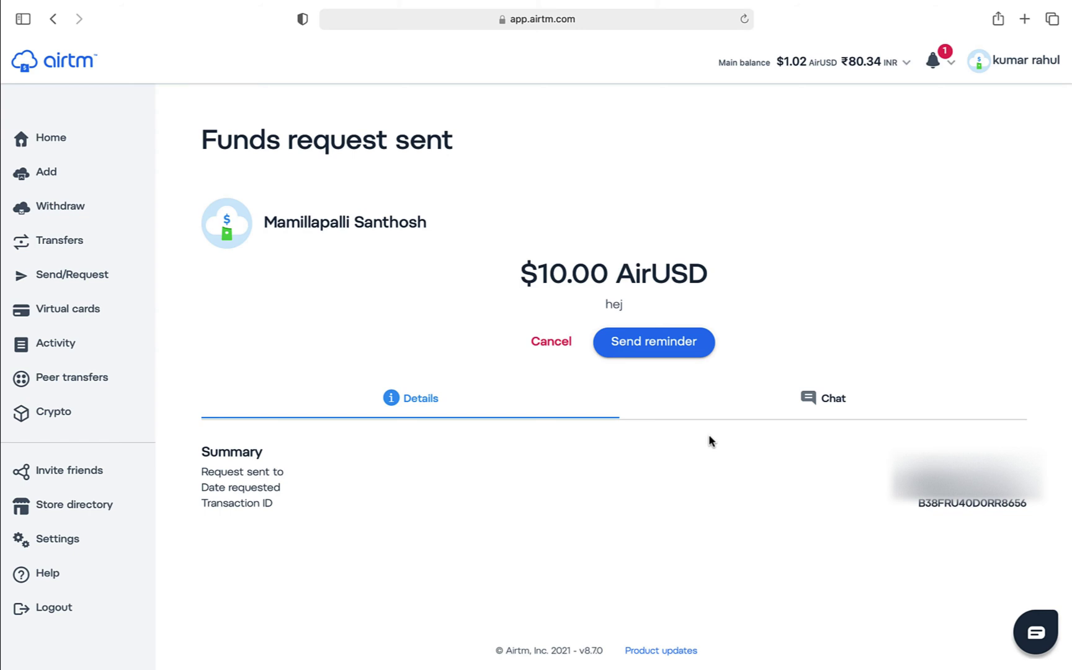
pyautogui.click(803, 407)
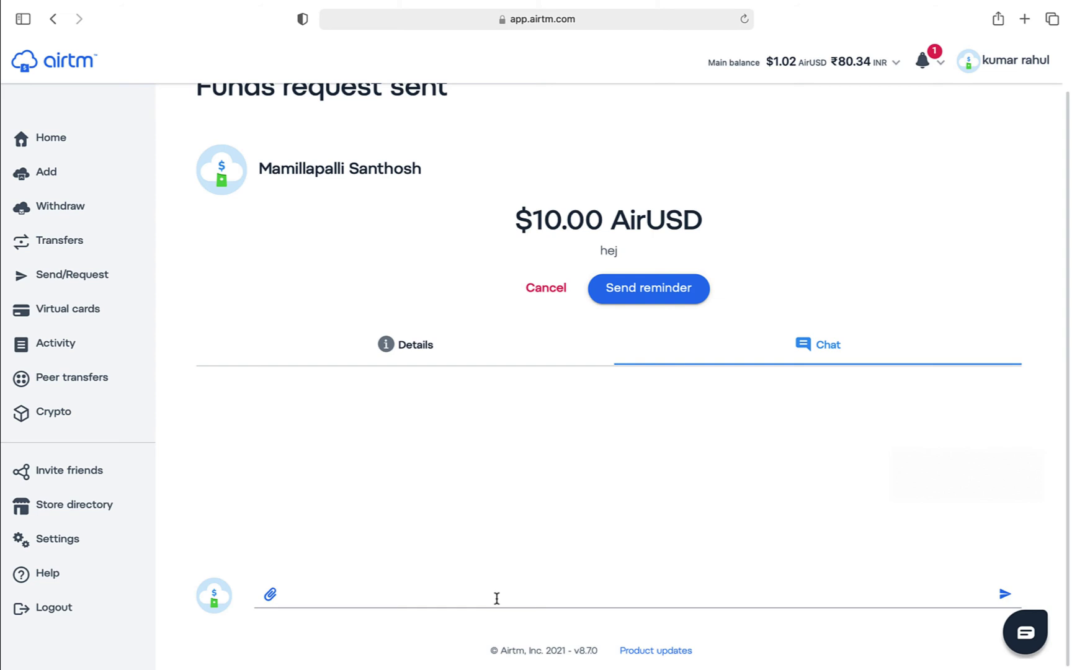
pyautogui.press('super+ctrl+f')
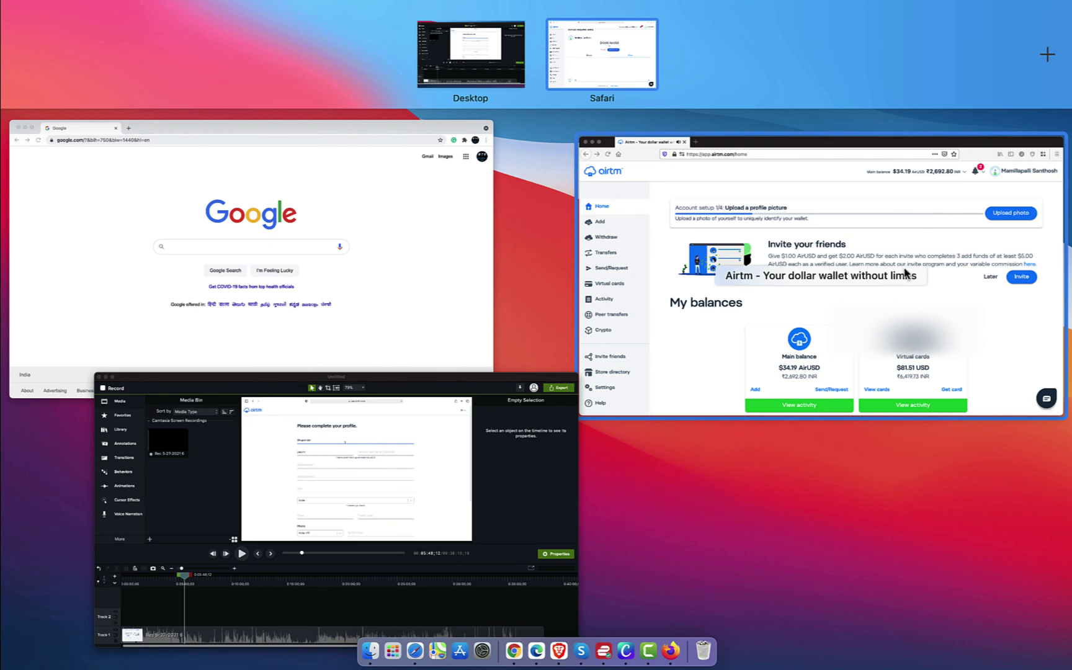
# Pay the $10.00 AirUSD request from the notification, then return to the requesting account.
pyautogui.click(899, 275)
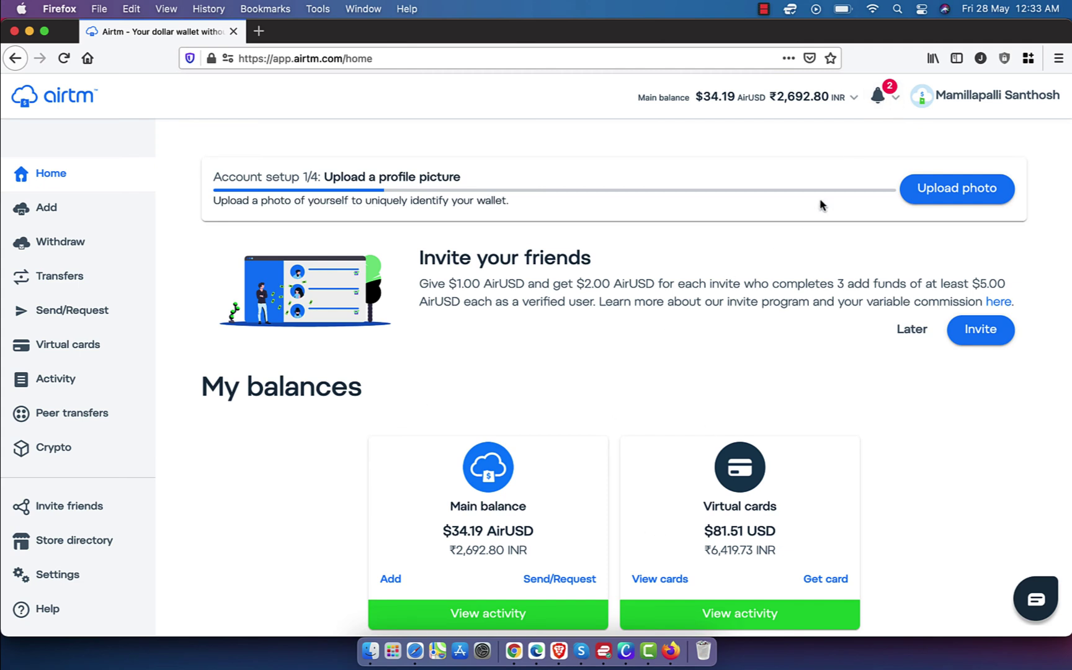
pyautogui.click(877, 106)
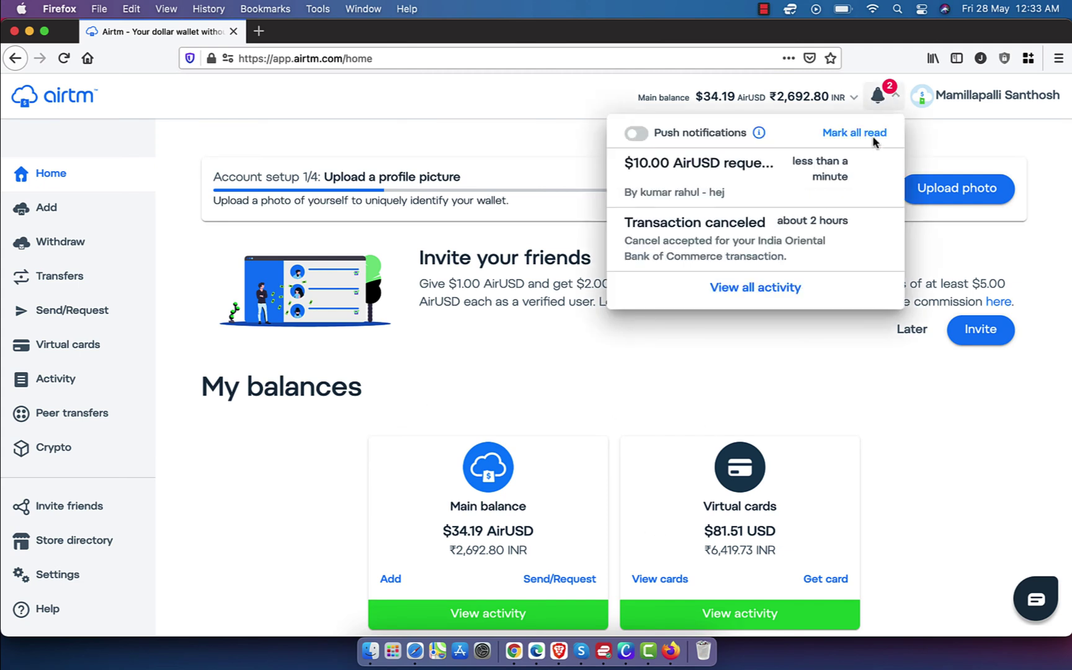
pyautogui.click(690, 174)
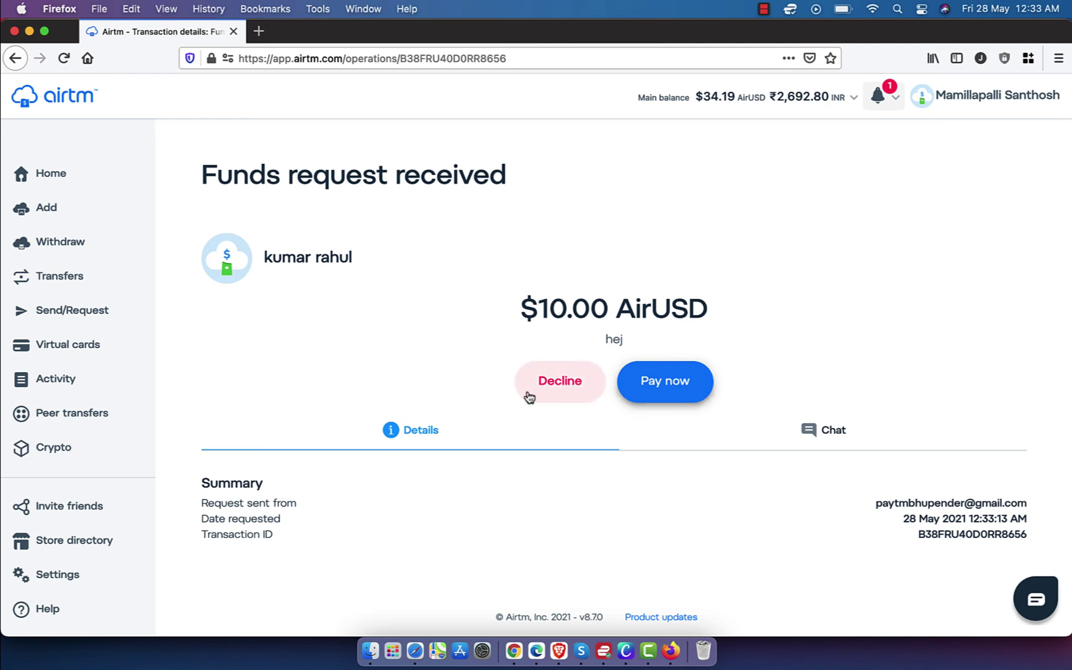
pyautogui.click(680, 382)
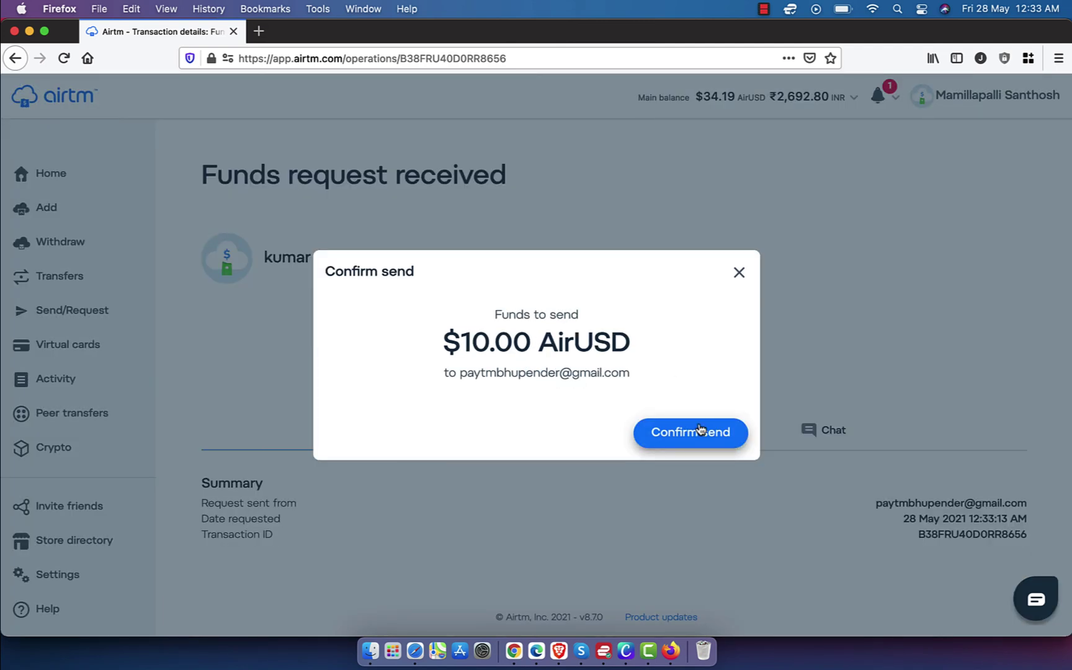
pyautogui.click(700, 429)
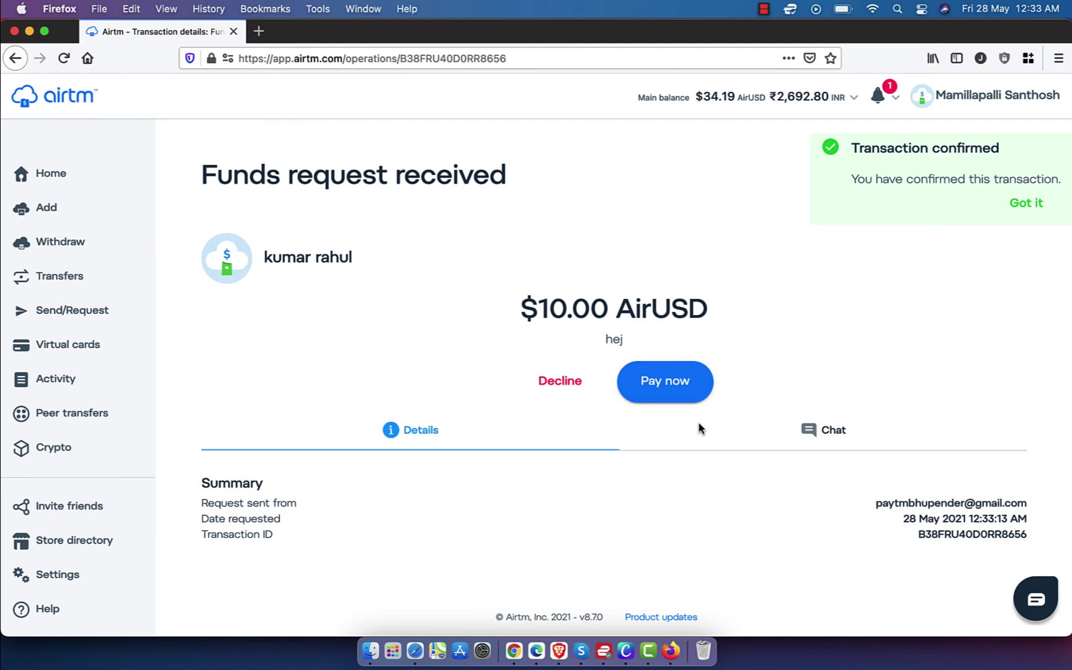
pyautogui.click(1028, 205)
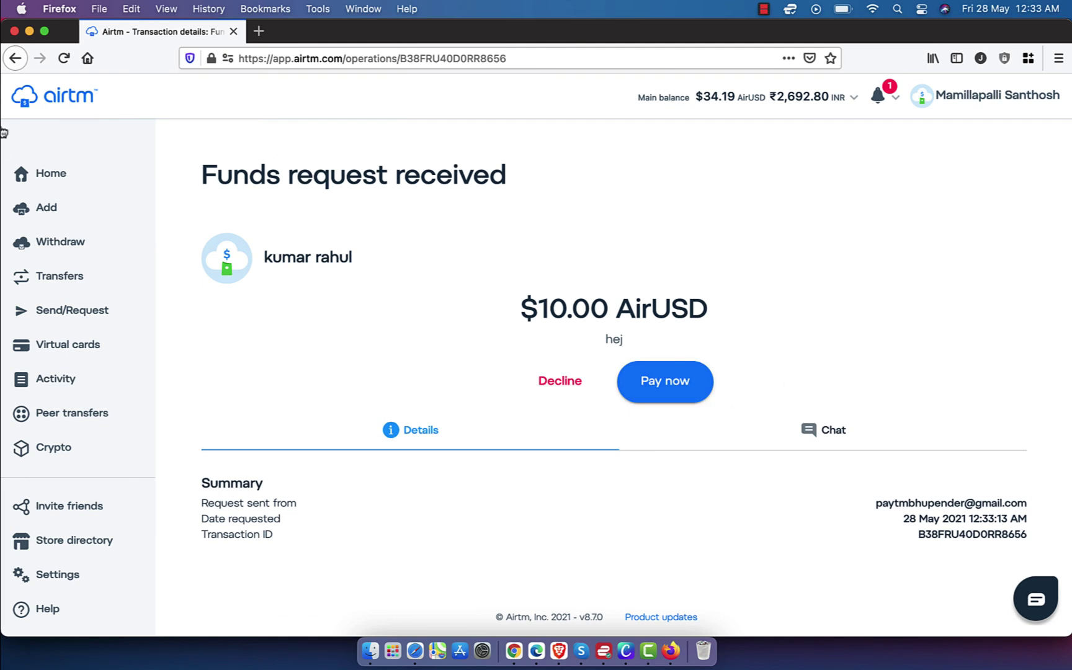
pyautogui.click(88, 187)
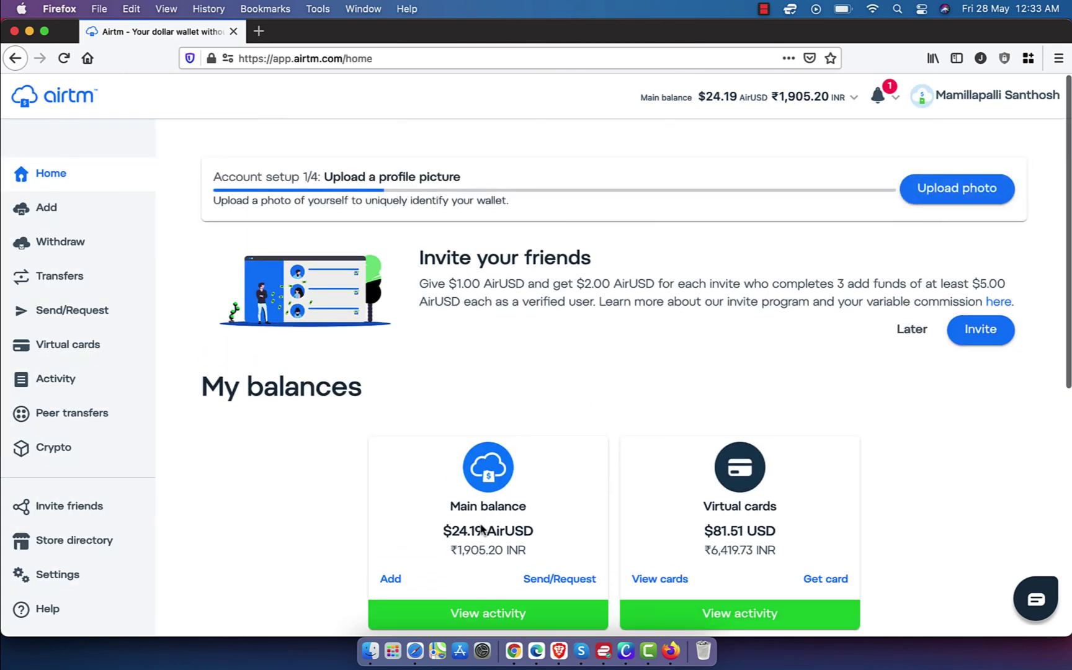
pyautogui.click(414, 651)
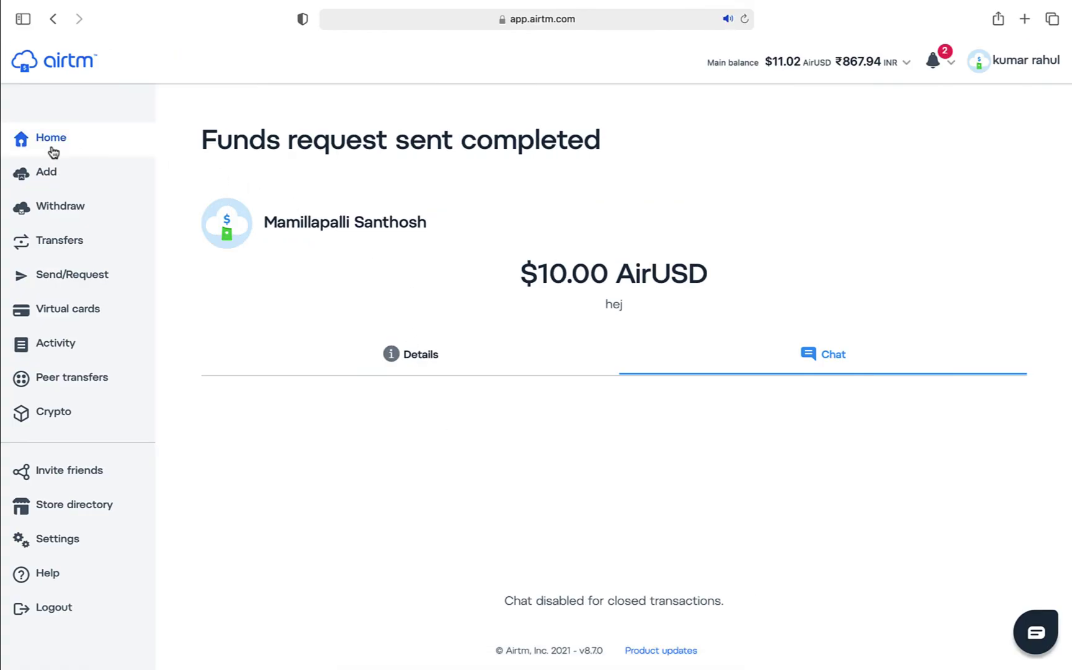
# Go from Home through Send/Request to the Virtual cards page with its $1.25 per-purchase fee.
pyautogui.click(36, 143)
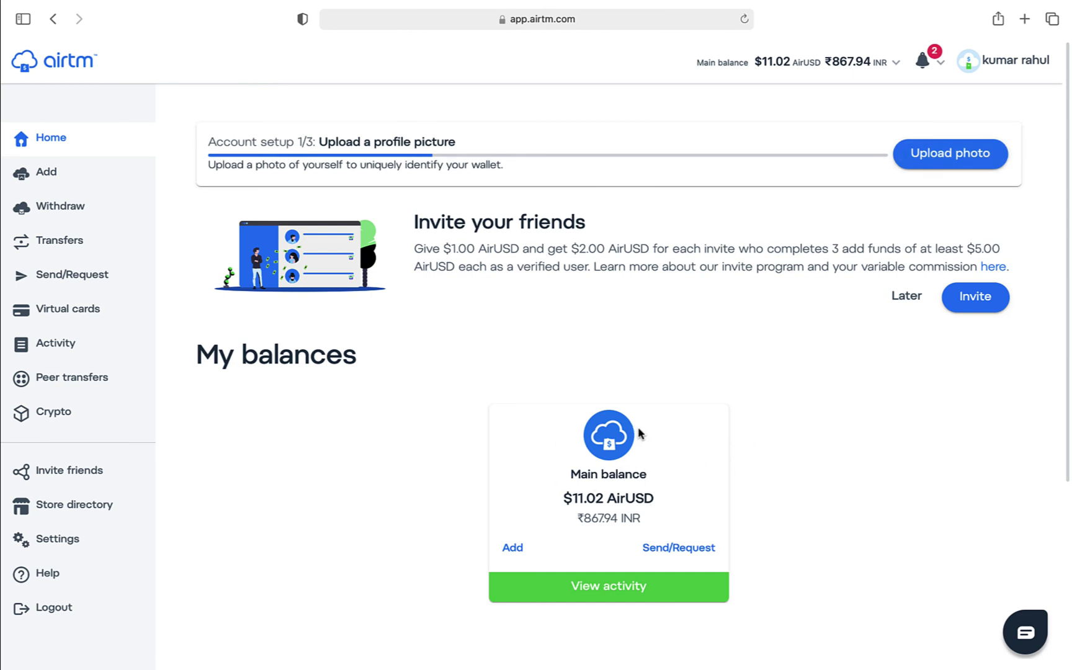
pyautogui.click(86, 284)
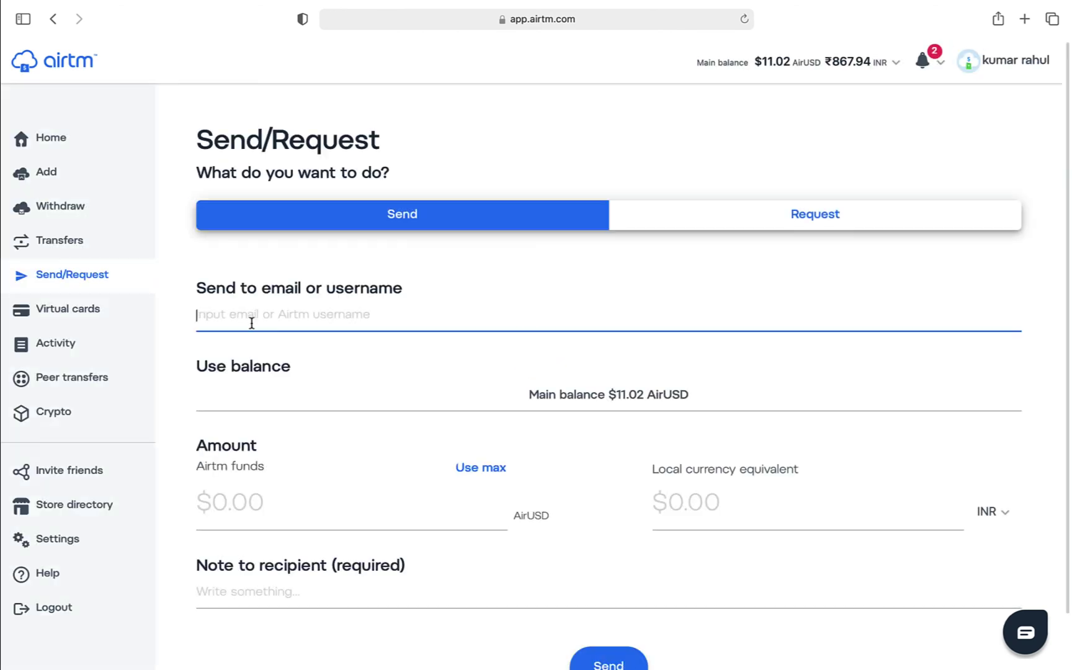
pyautogui.click(76, 317)
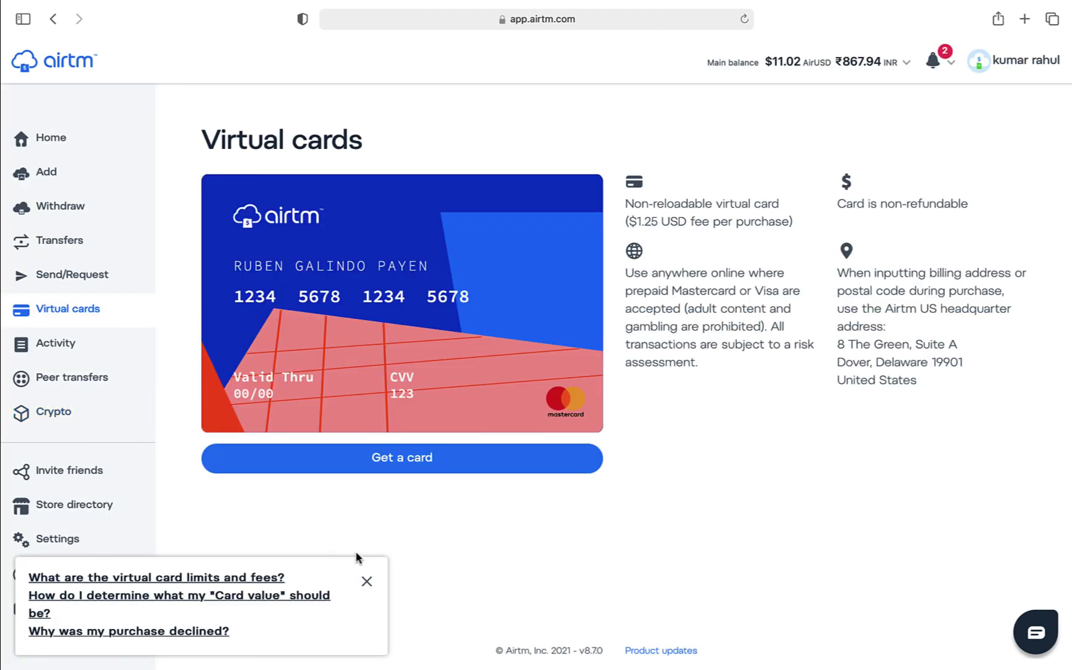
# Dismiss the FAQ and verification tip popups, then show all windows in Mission Control.
pyautogui.click(368, 583)
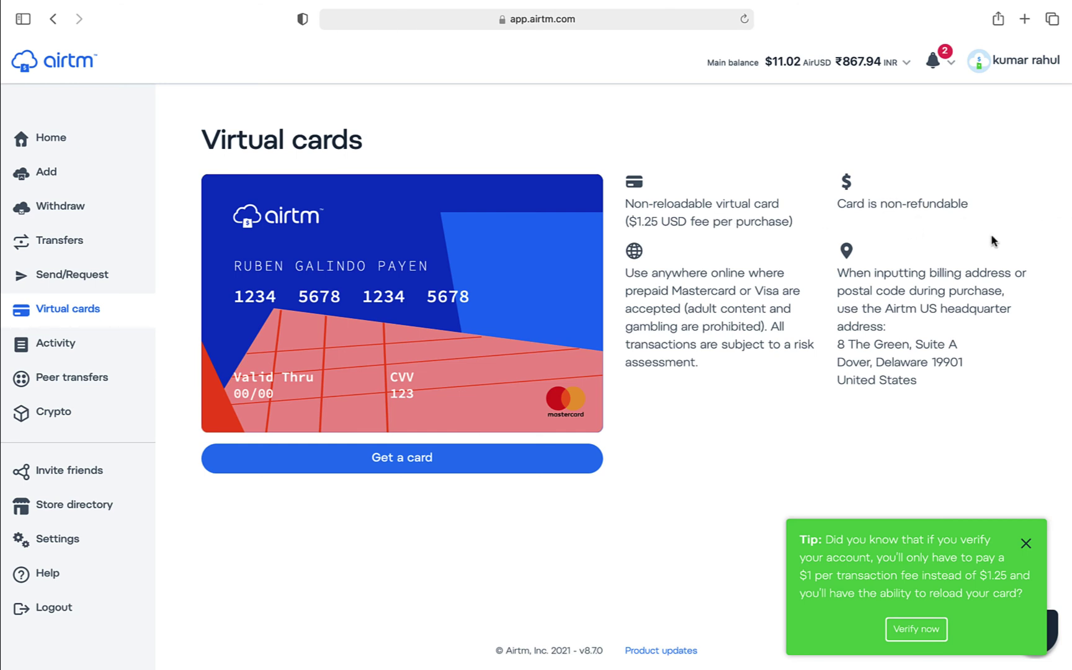
pyautogui.click(1026, 546)
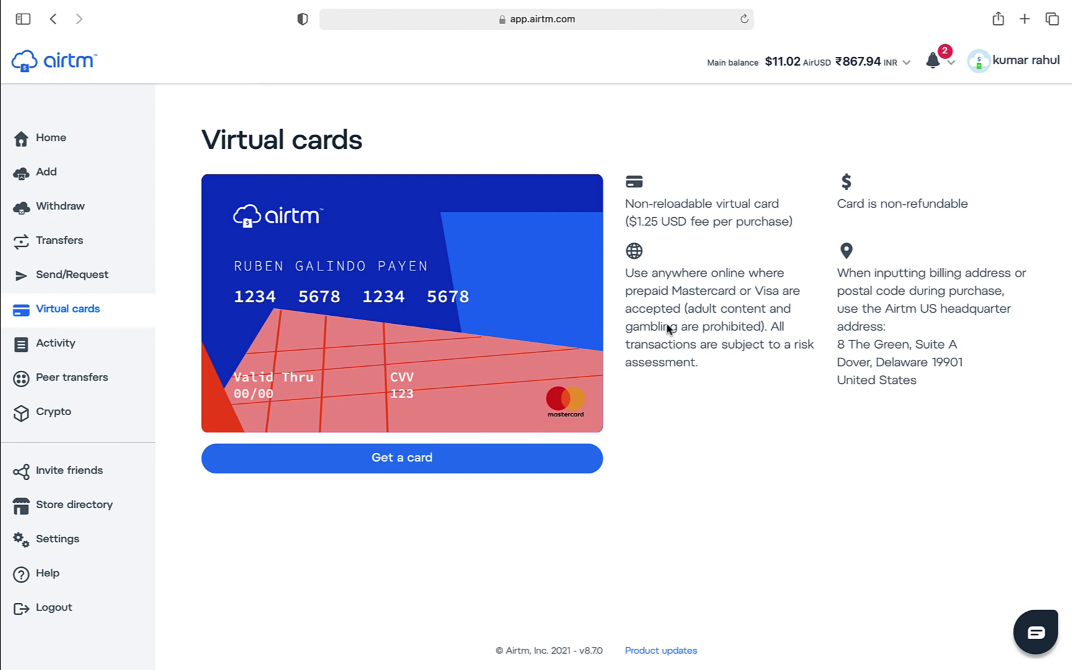
pyautogui.hotkey('ctrl', 'Up')
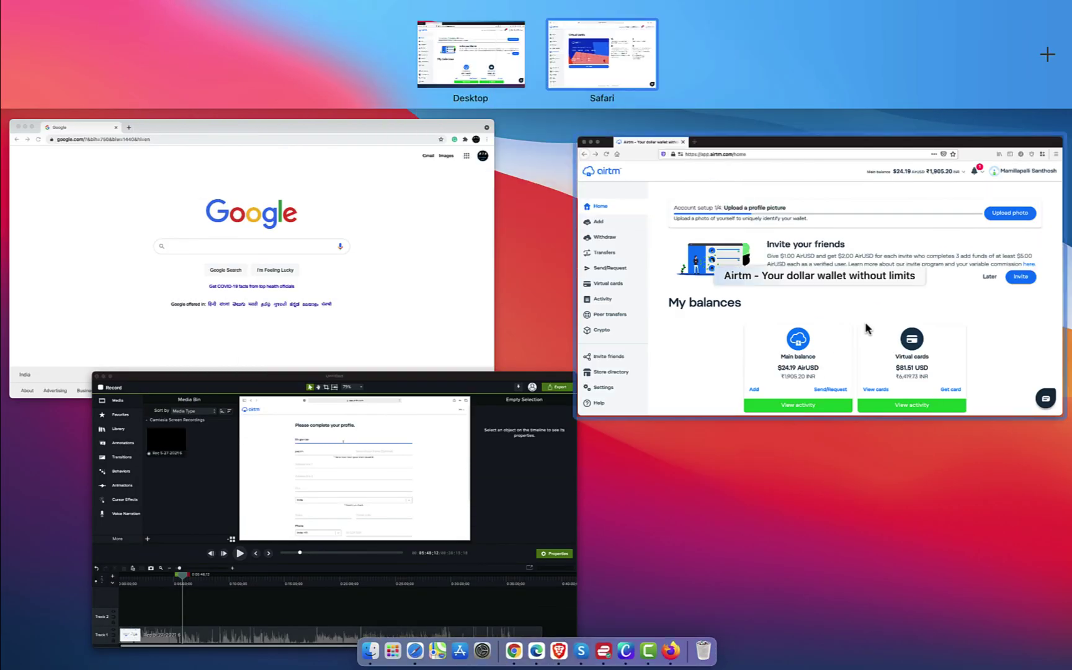
# On the other account, view the daily, uber and h virtual cards in full screen.
pyautogui.click(885, 299)
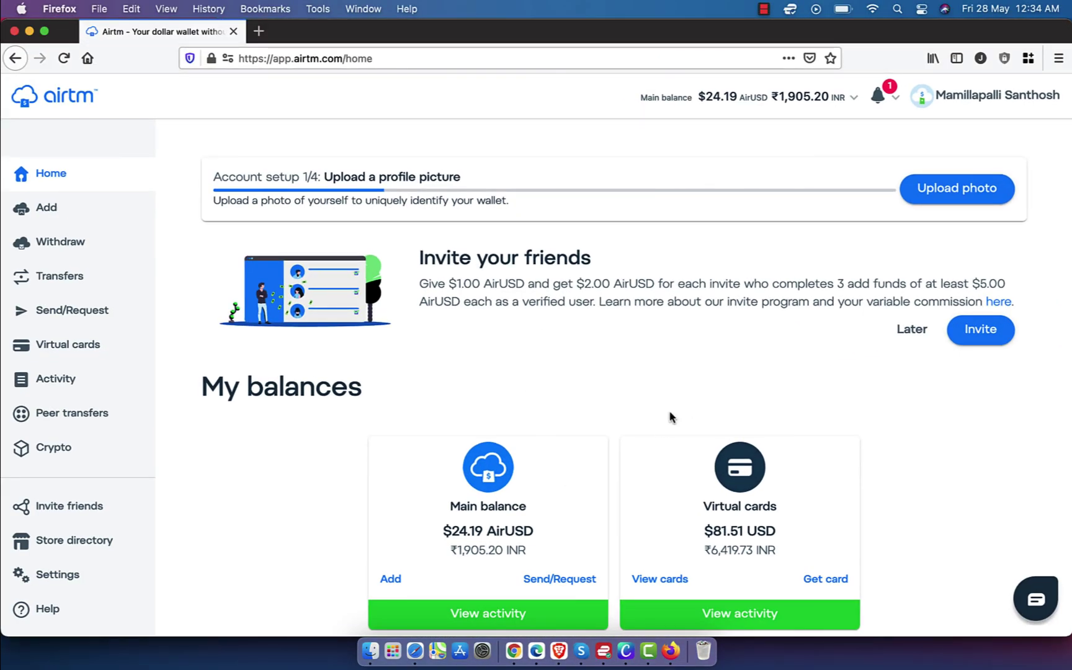
pyautogui.scroll(-2, 670, 417)
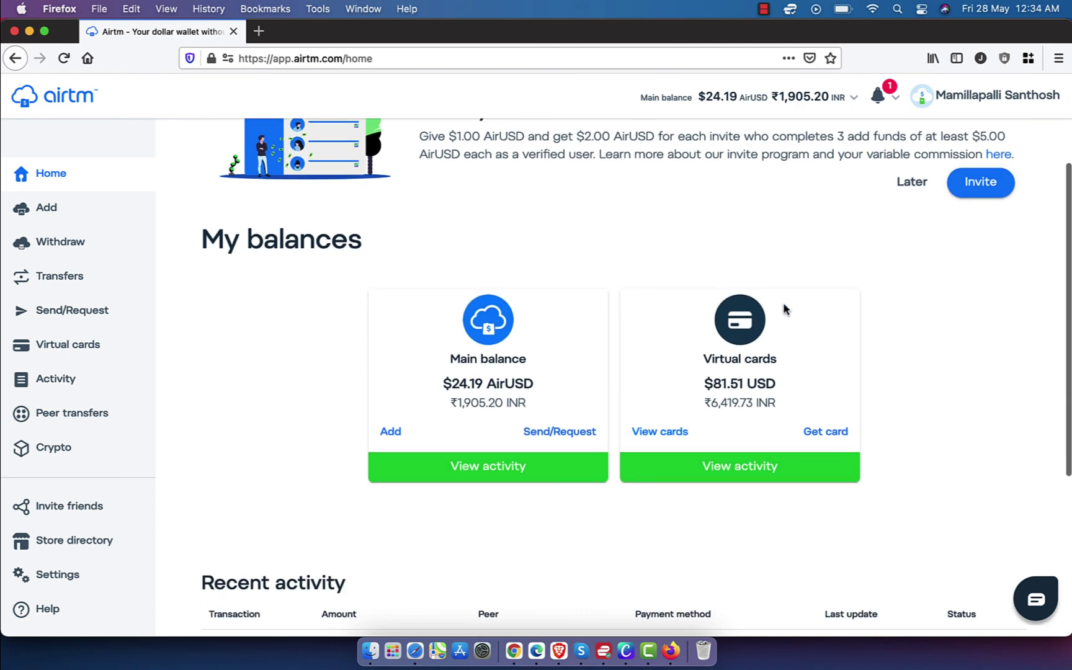
pyautogui.click(671, 434)
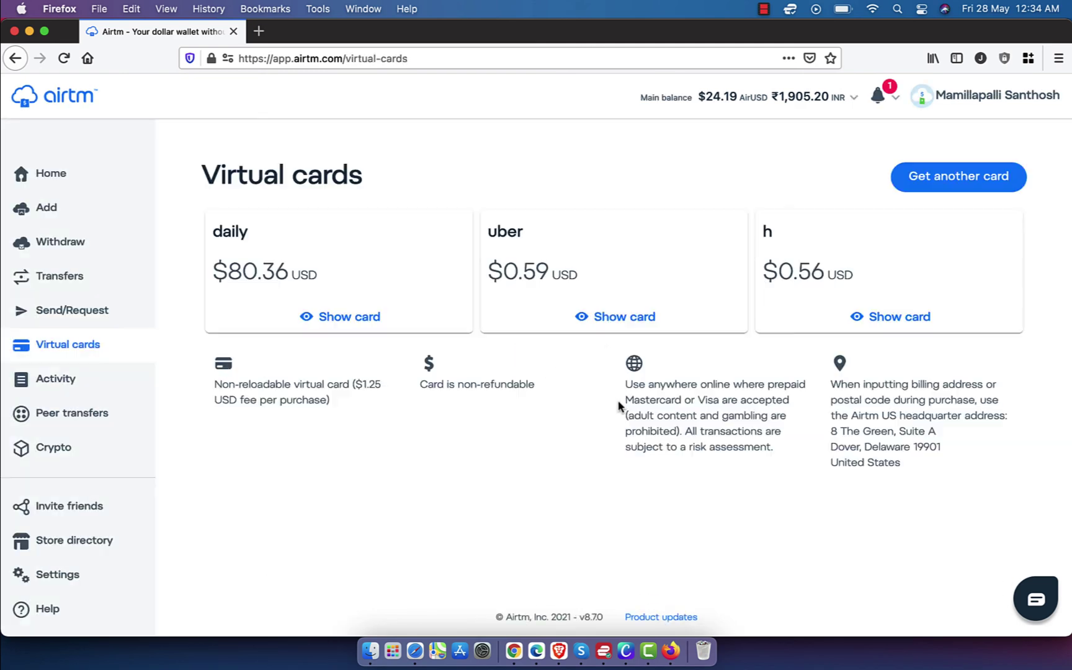
pyautogui.click(44, 31)
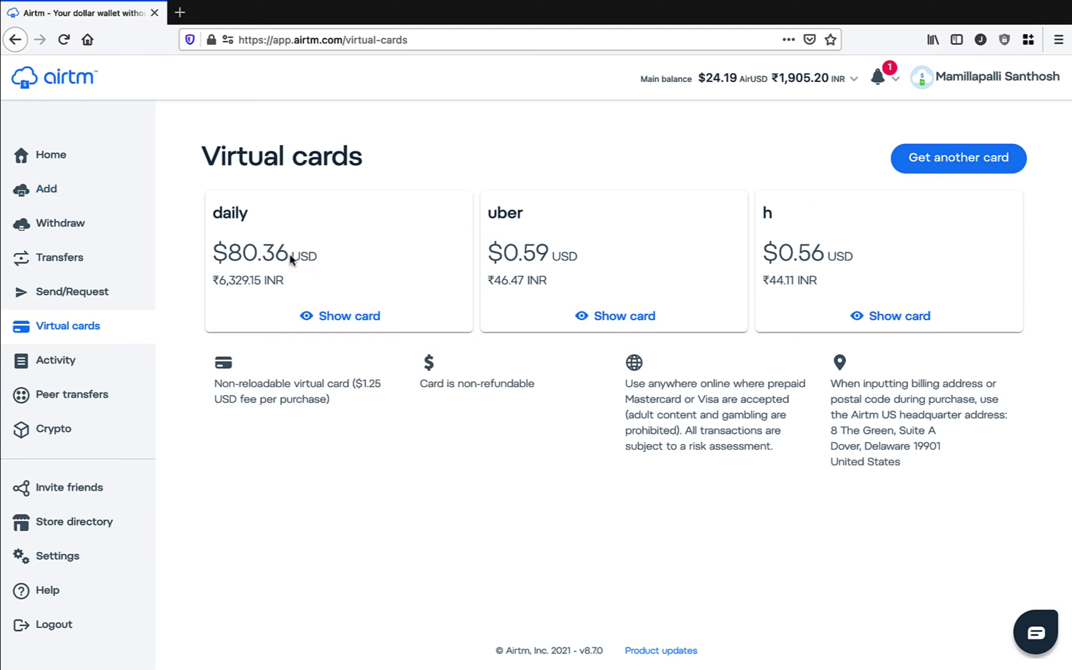
# Open the full activity list from Home, showing the completed $10.00 AirUSD request.
pyautogui.click(67, 168)
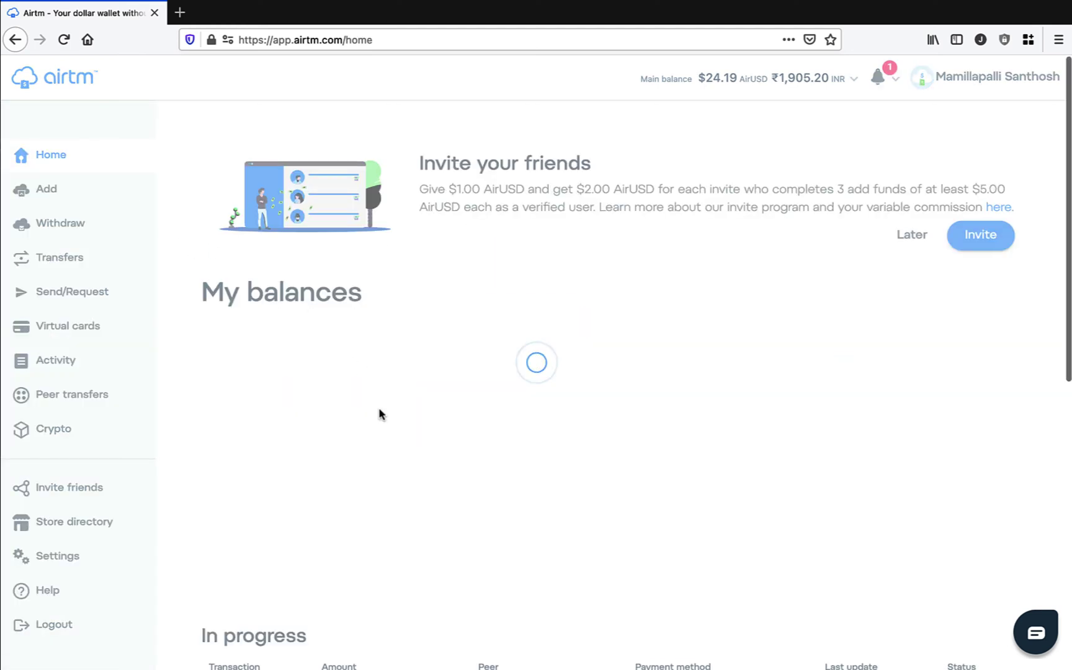
pyautogui.scroll(-5, 584, 495)
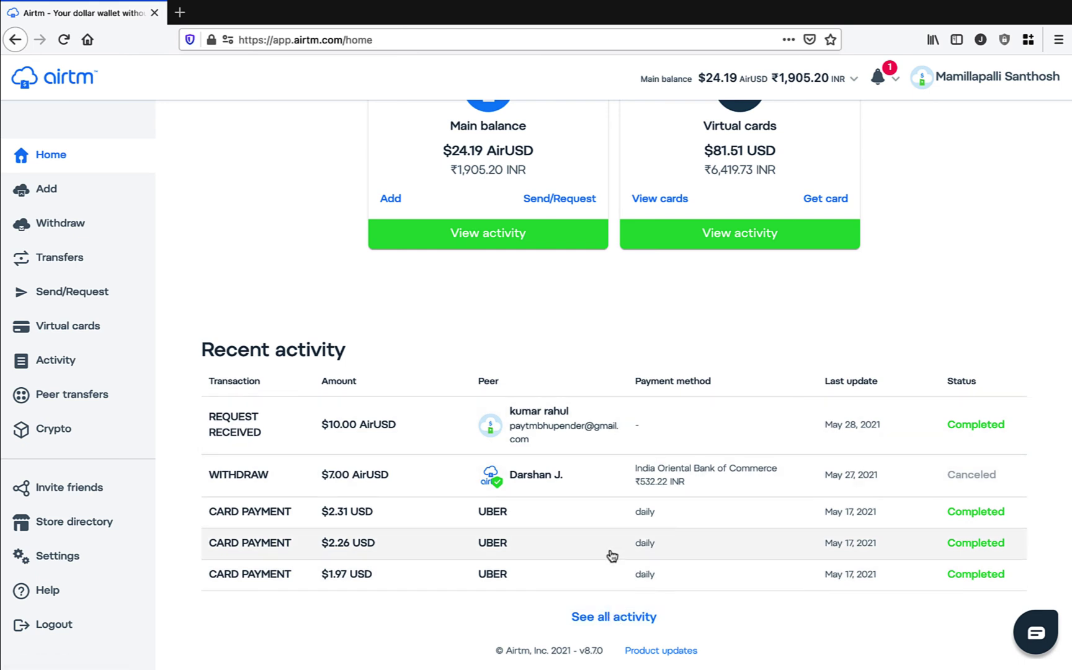
pyautogui.scroll(1, 576, 427)
pyautogui.scroll(3, 621, 385)
pyautogui.click(703, 357)
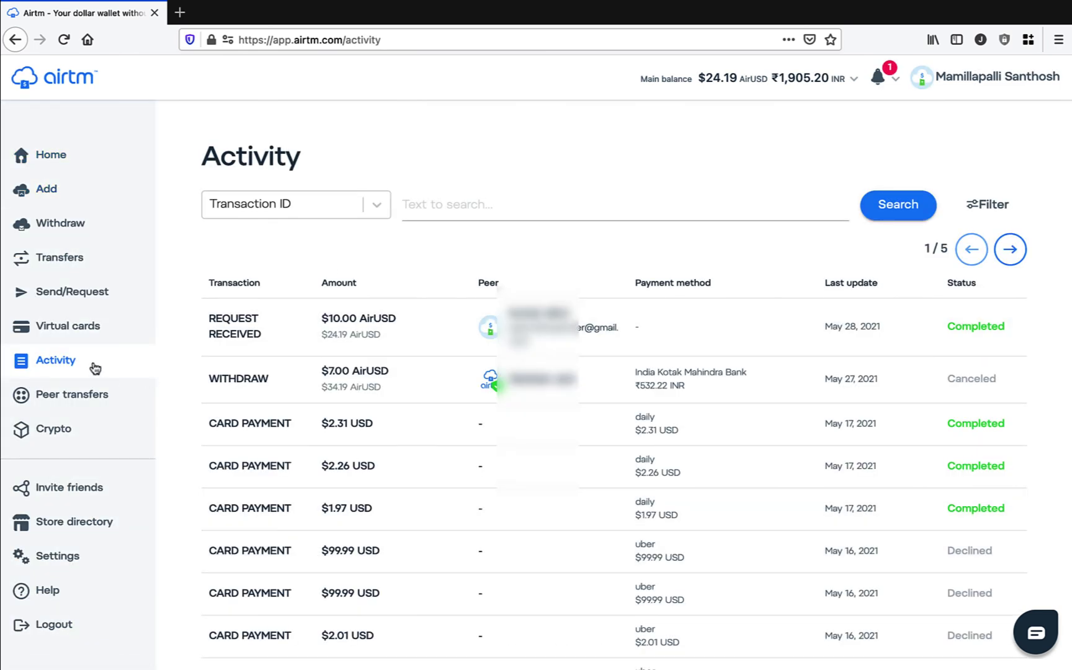
# Reopen the virtual cards list, reveal and hide the h card's details, then switch to Safari.
pyautogui.click(38, 189)
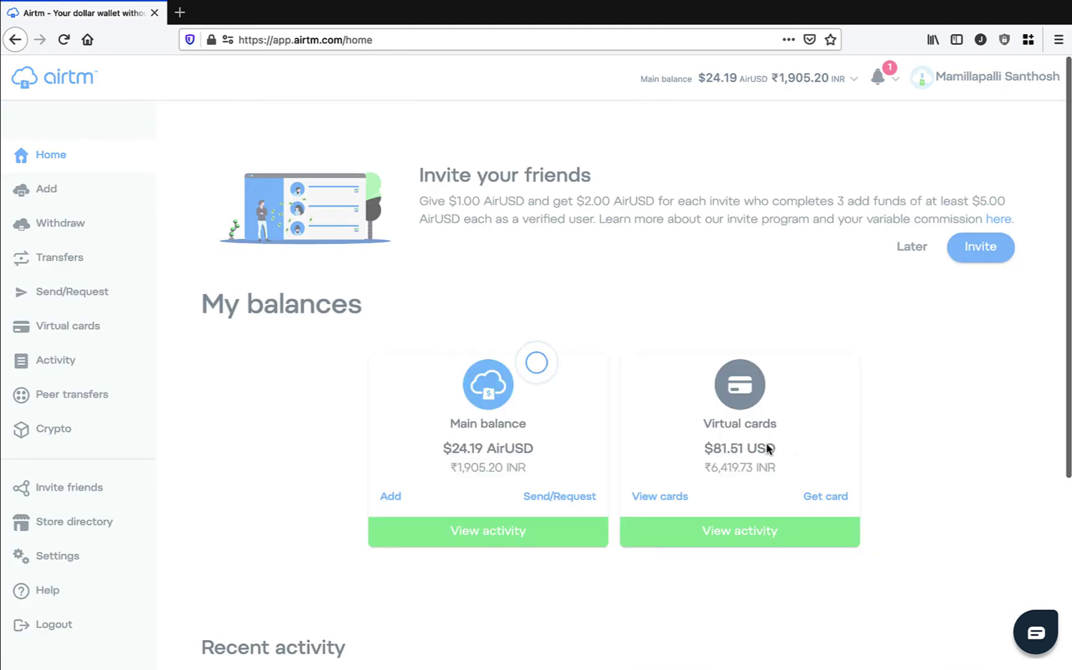
pyautogui.click(636, 560)
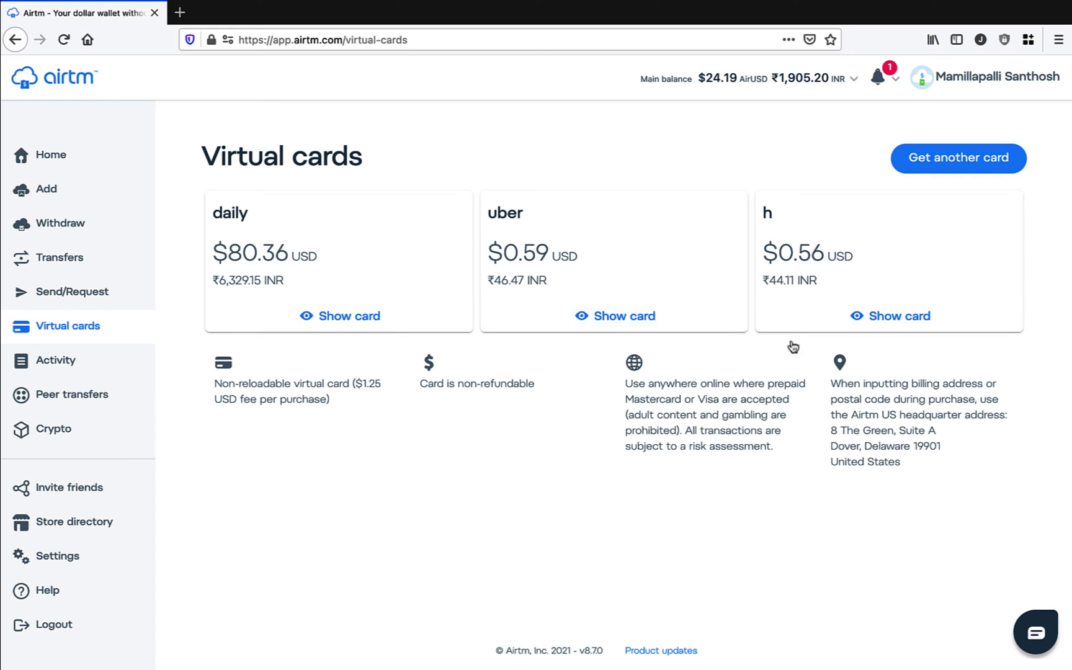
pyautogui.click(901, 324)
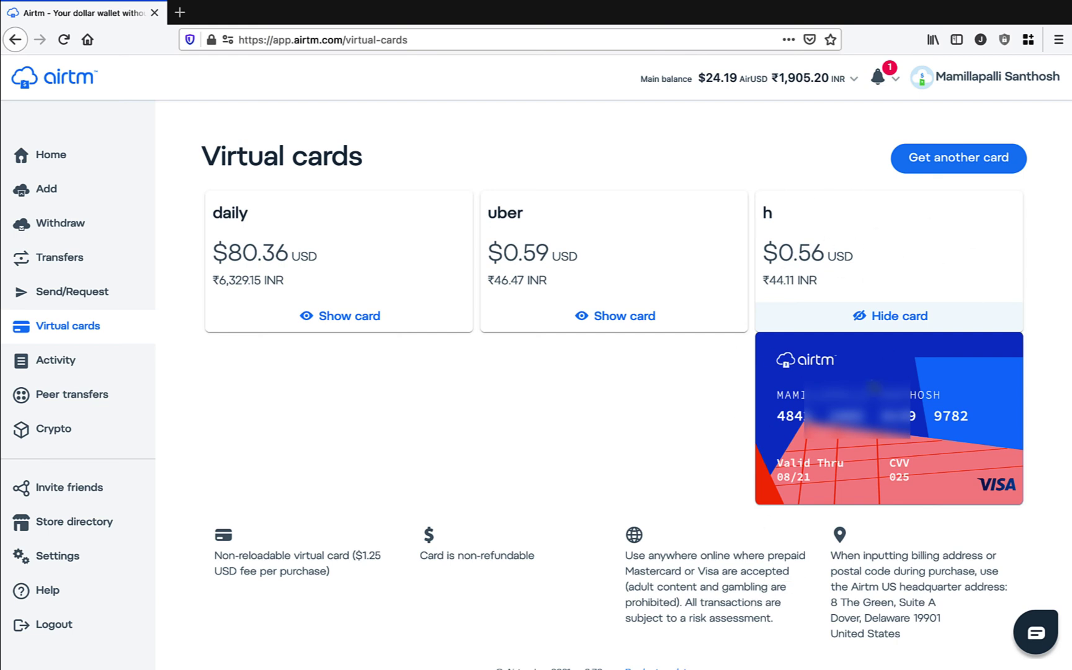
pyautogui.click(886, 320)
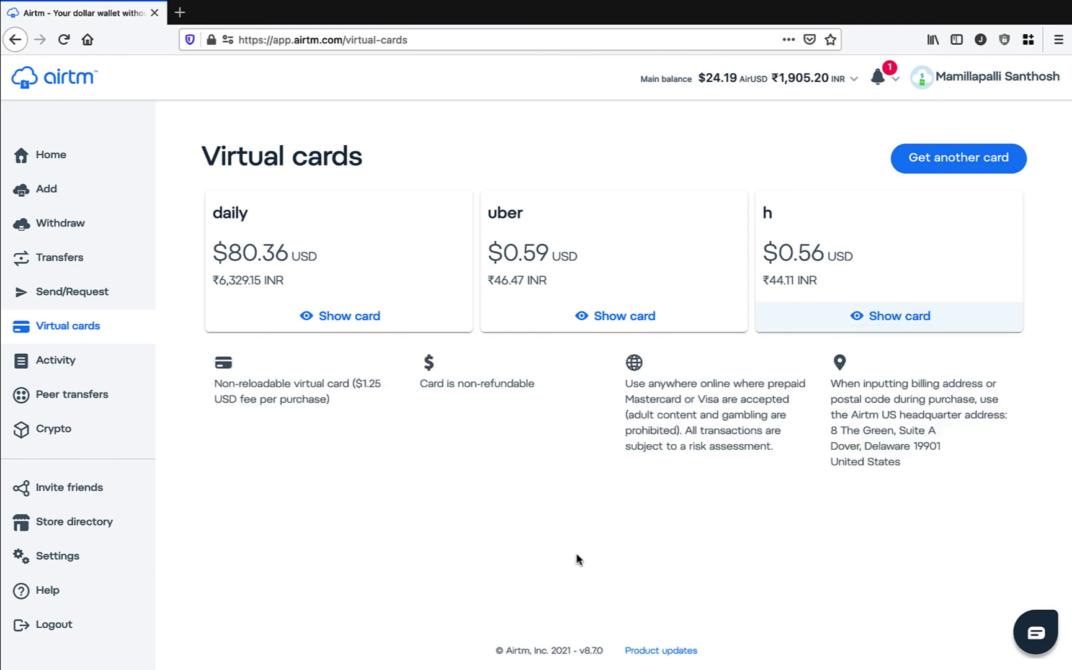
pyautogui.moveTo(482, 652)
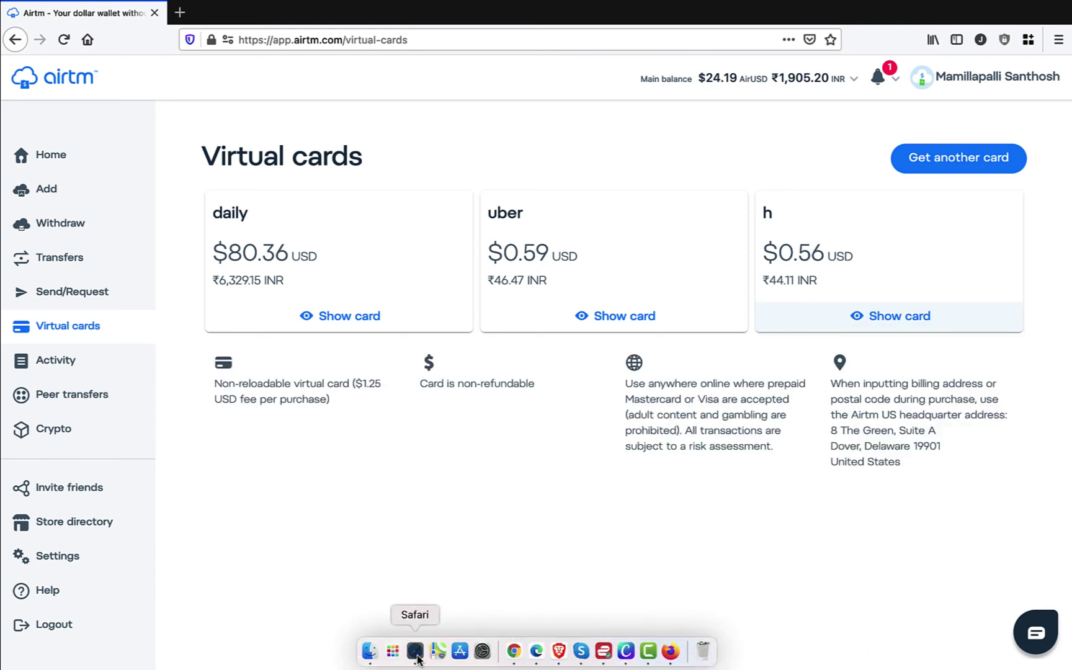
pyautogui.click(415, 651)
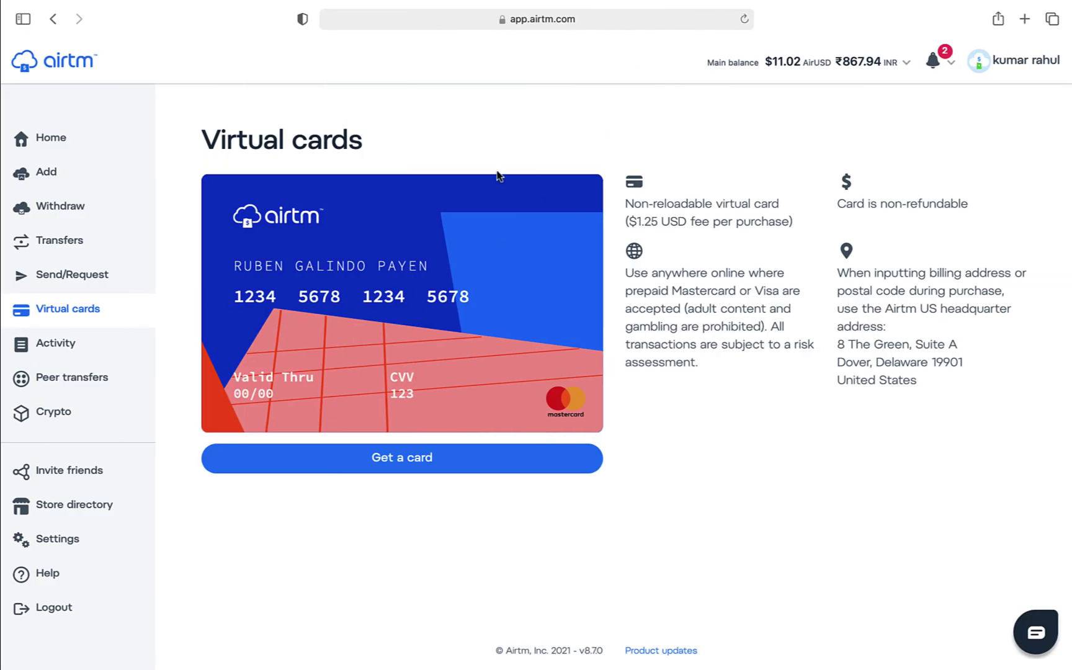
# Start a new virtual card named 'daily uses' and briefly check its fee details.
pyautogui.click(406, 459)
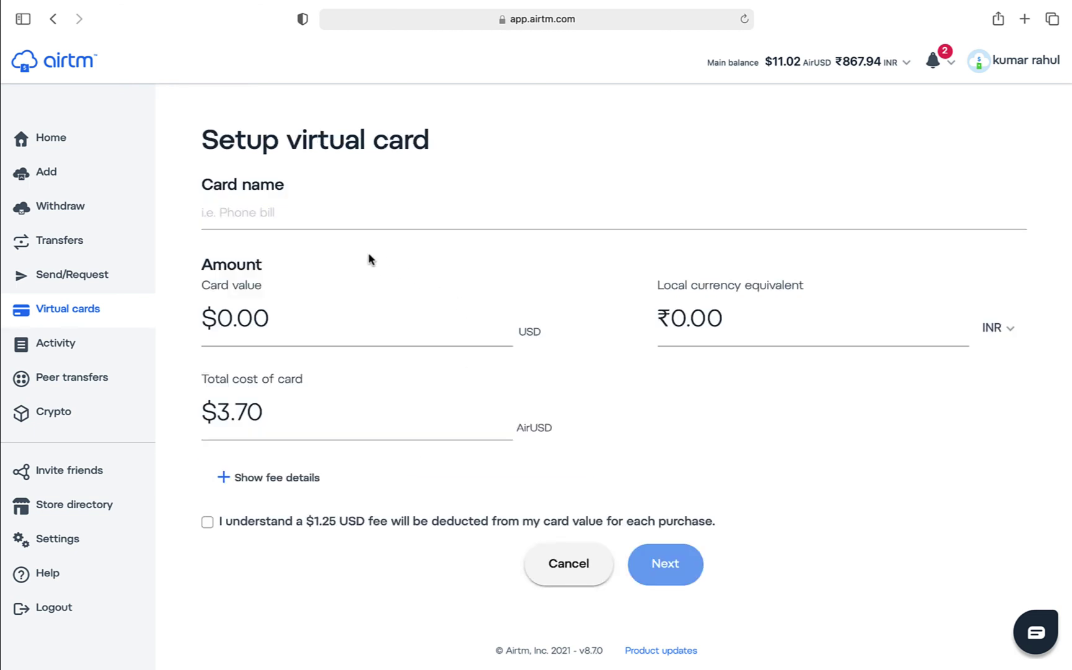
pyautogui.click(330, 222)
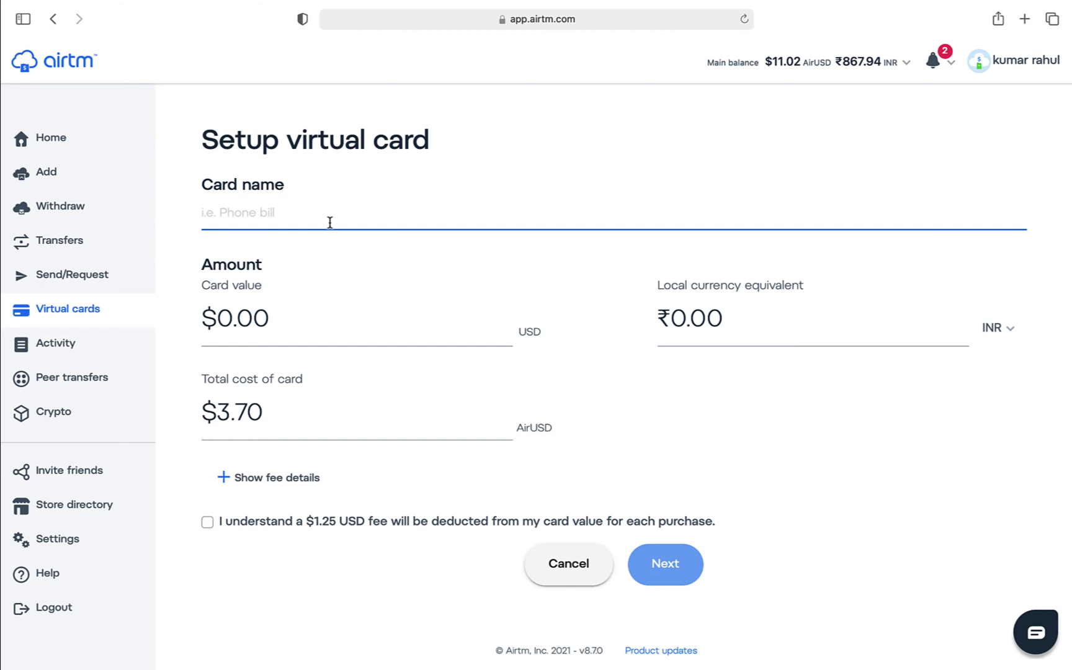
pyautogui.write('a')
pyautogui.press('BackSpace')
pyautogui.write('daily uses')
pyautogui.click(271, 484)
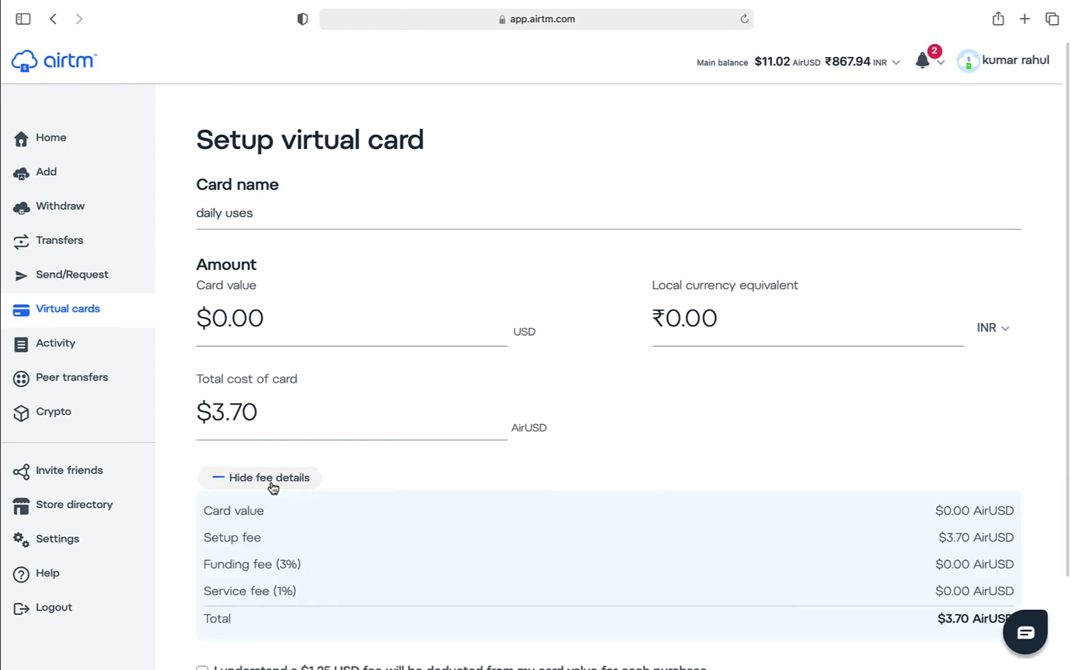
pyautogui.click(273, 487)
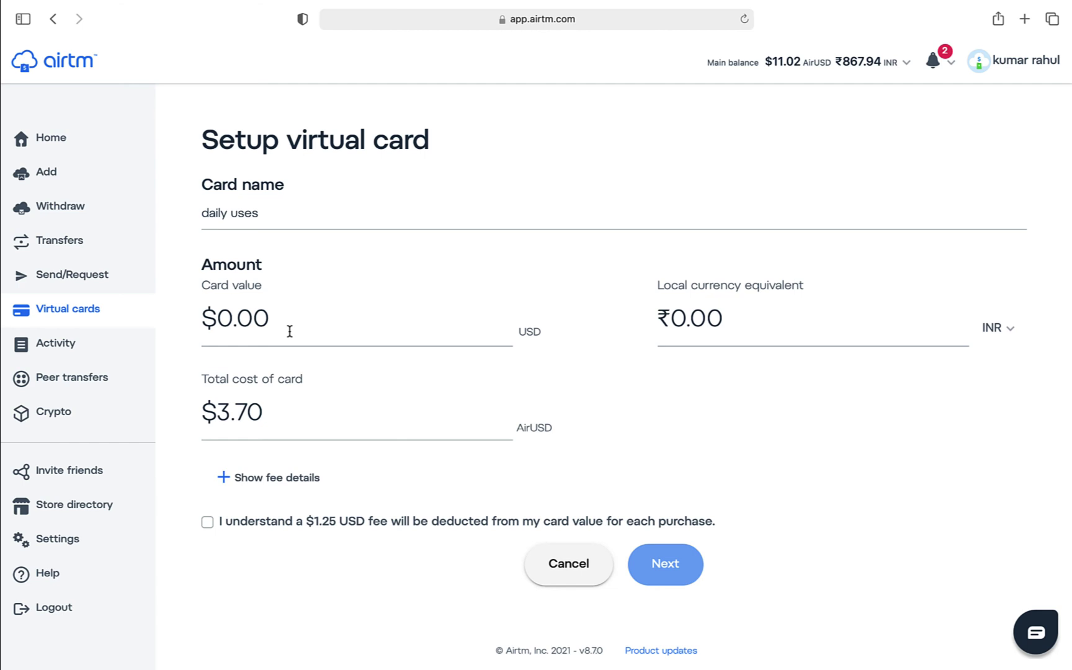
# Set the card value to $7.00 (total $10.98 AirUSD) and acknowledge the $1.25 purchase fee.
pyautogui.click(289, 329)
pyautogui.press('BackSpace')
pyautogui.press('BackSpace')
pyautogui.press('BackSpace')
pyautogui.press('BackSpace')
pyautogui.press('BackSpace')
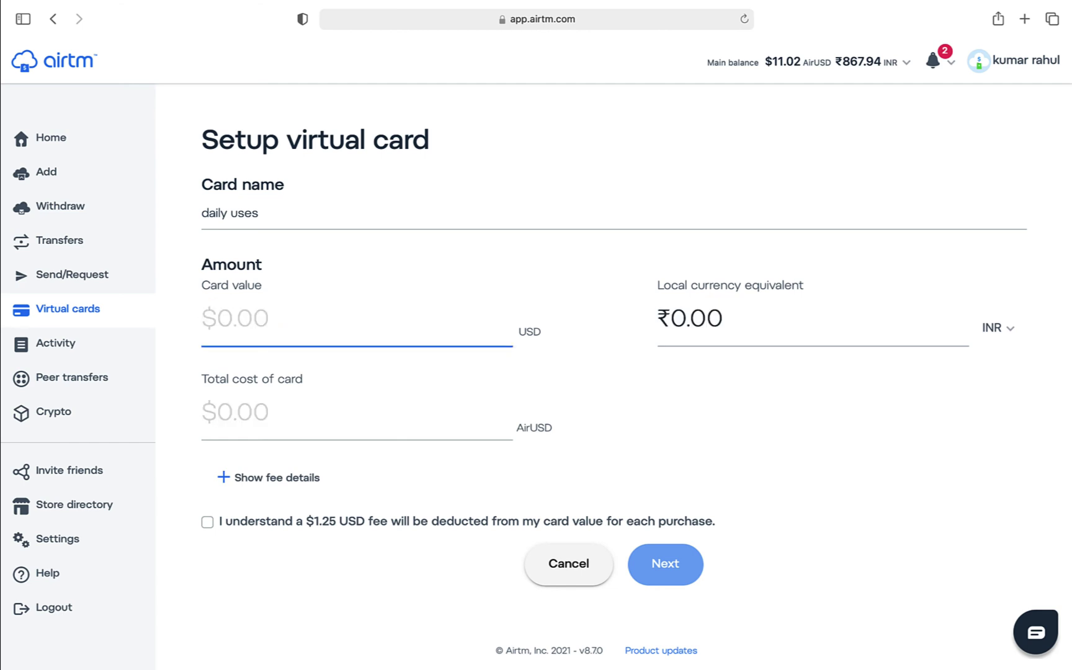
pyautogui.write('5')
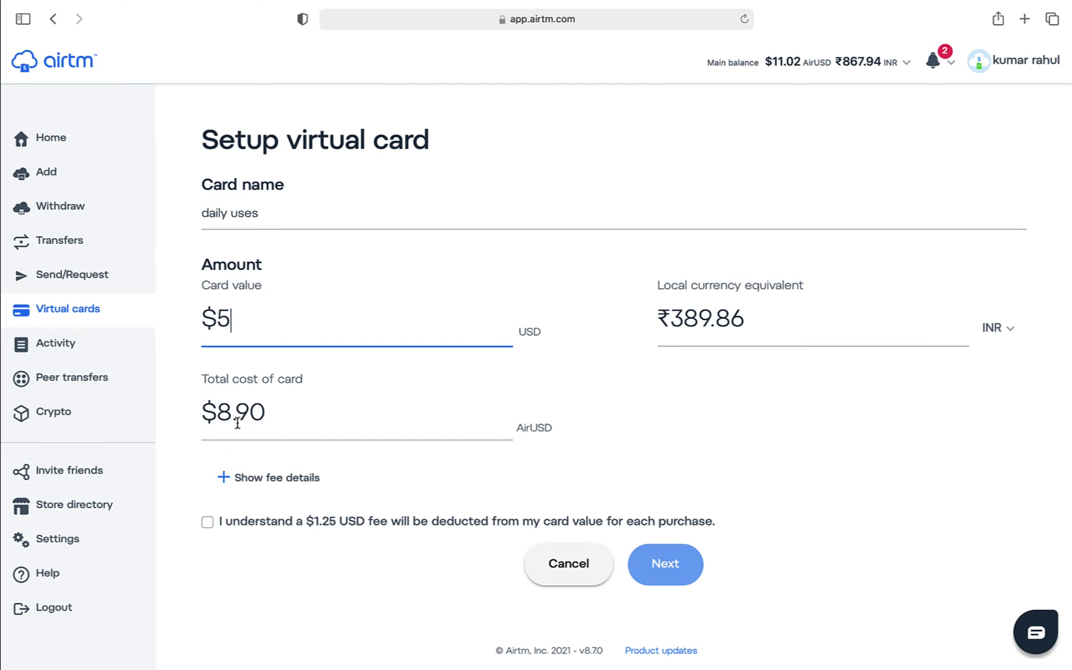
pyautogui.click(243, 479)
pyautogui.scroll(-2, 248, 478)
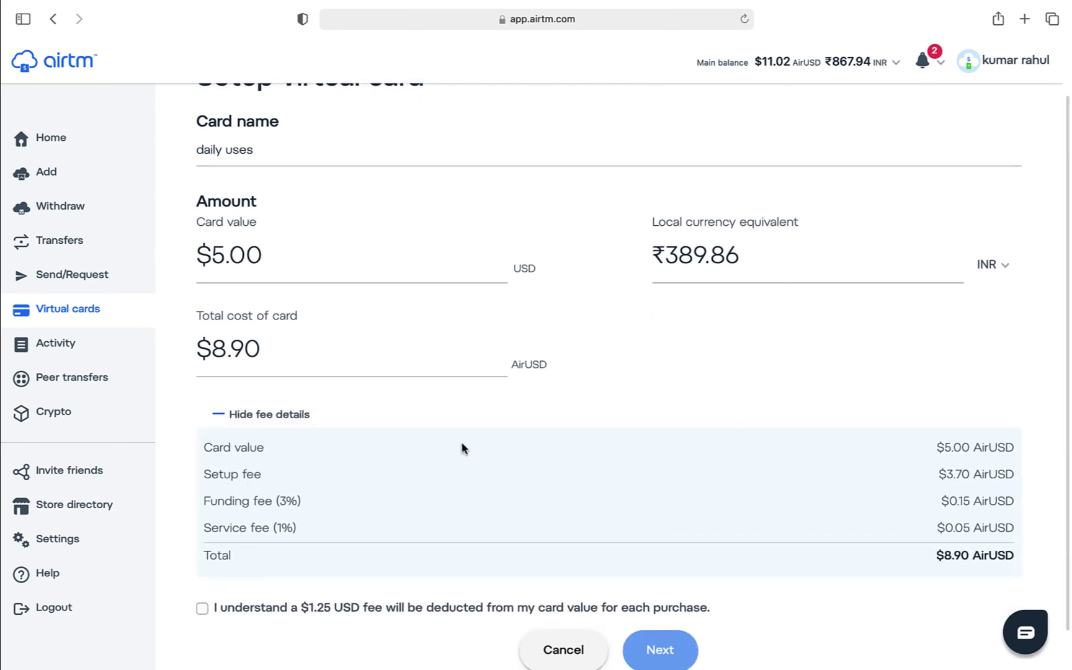
pyautogui.click(278, 419)
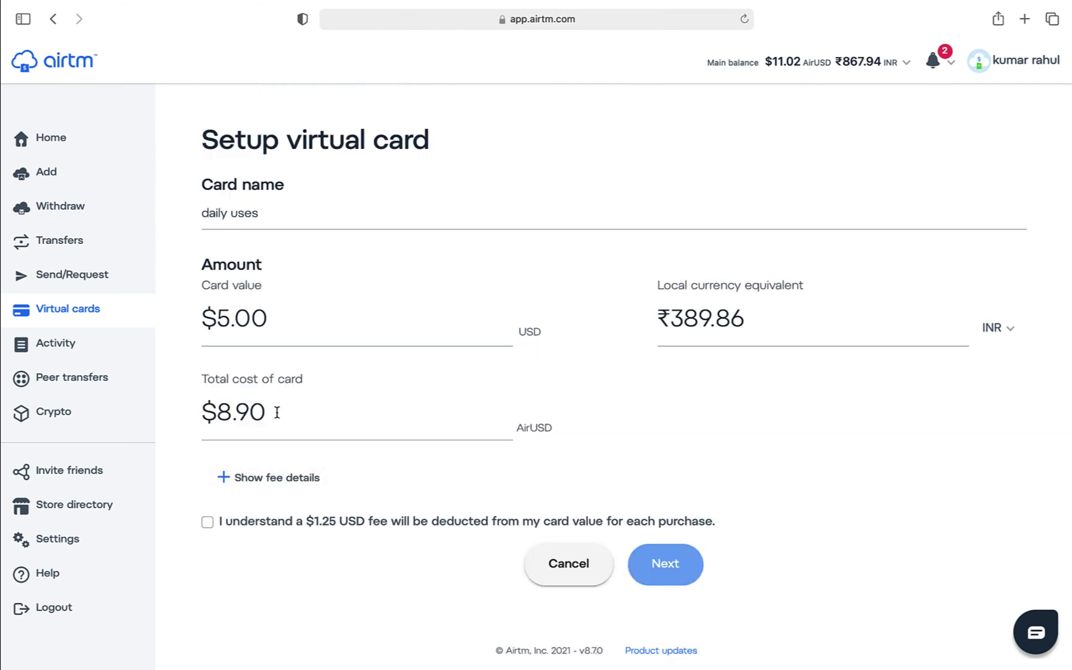
pyautogui.click(279, 319)
pyautogui.press('BackSpace')
pyautogui.press('BackSpace')
pyautogui.press('BackSpace')
pyautogui.press('BackSpace')
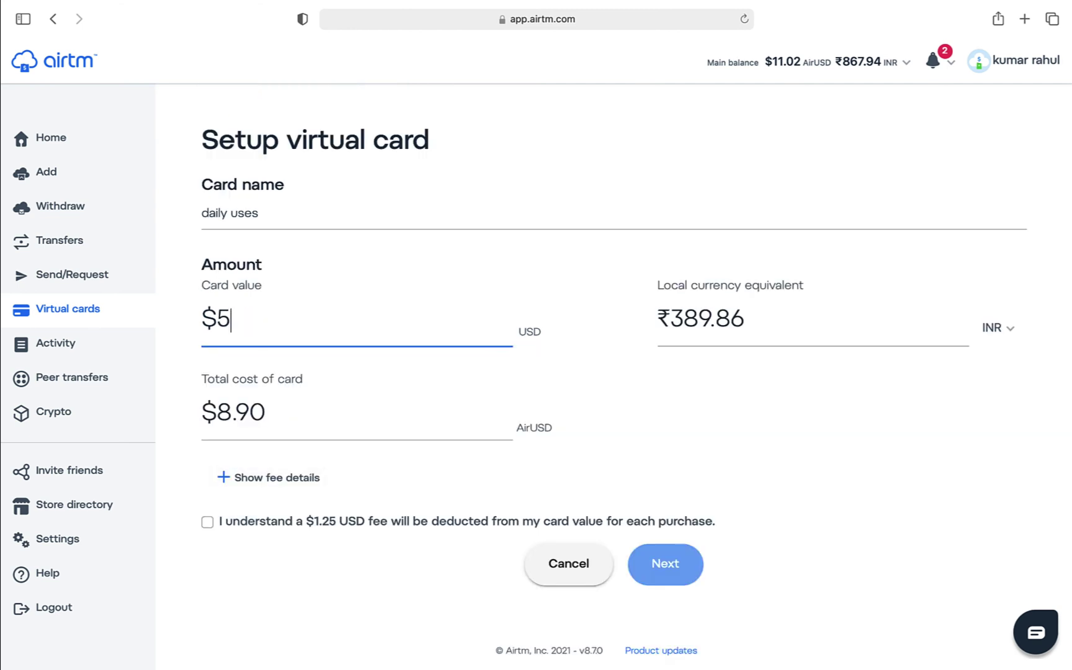
pyautogui.write('8')
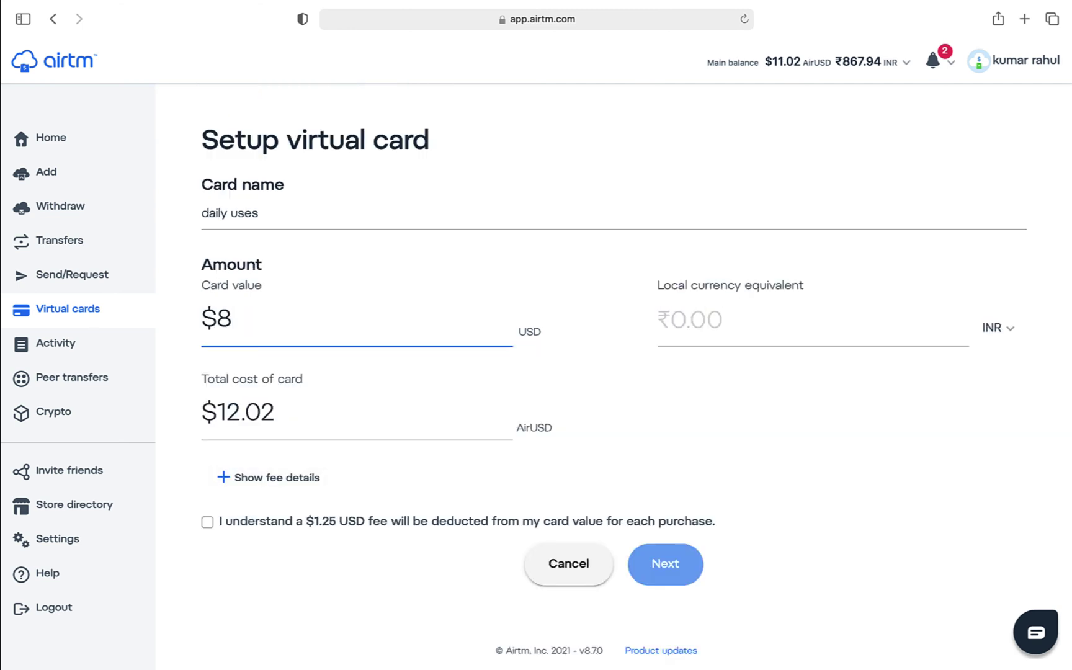
pyautogui.press('BackSpace')
pyautogui.write('7')
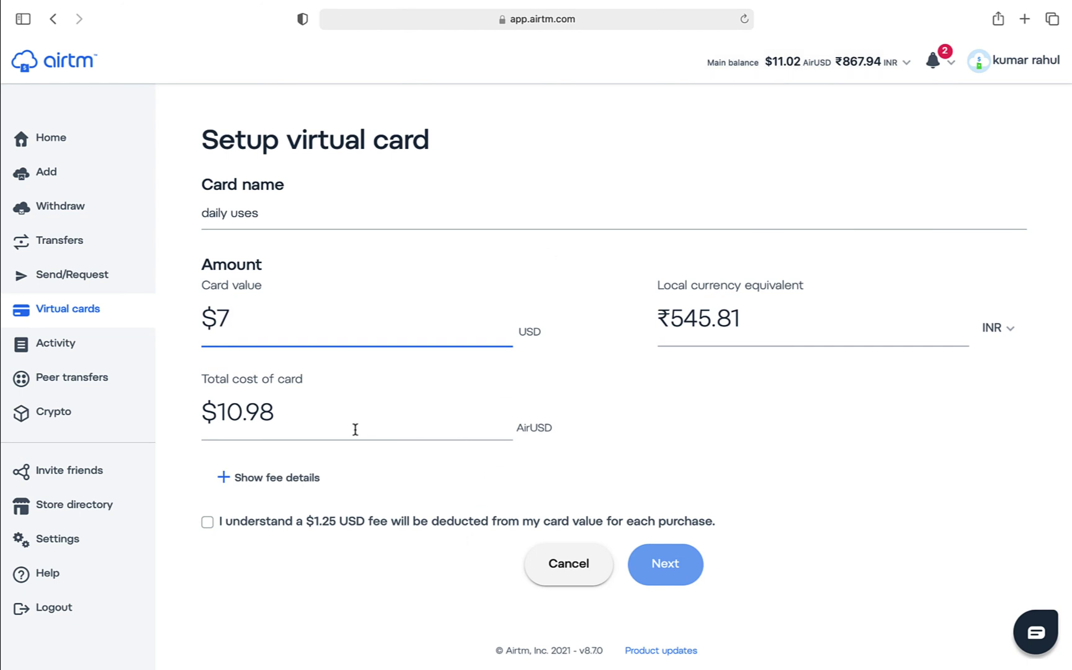
pyautogui.click(208, 523)
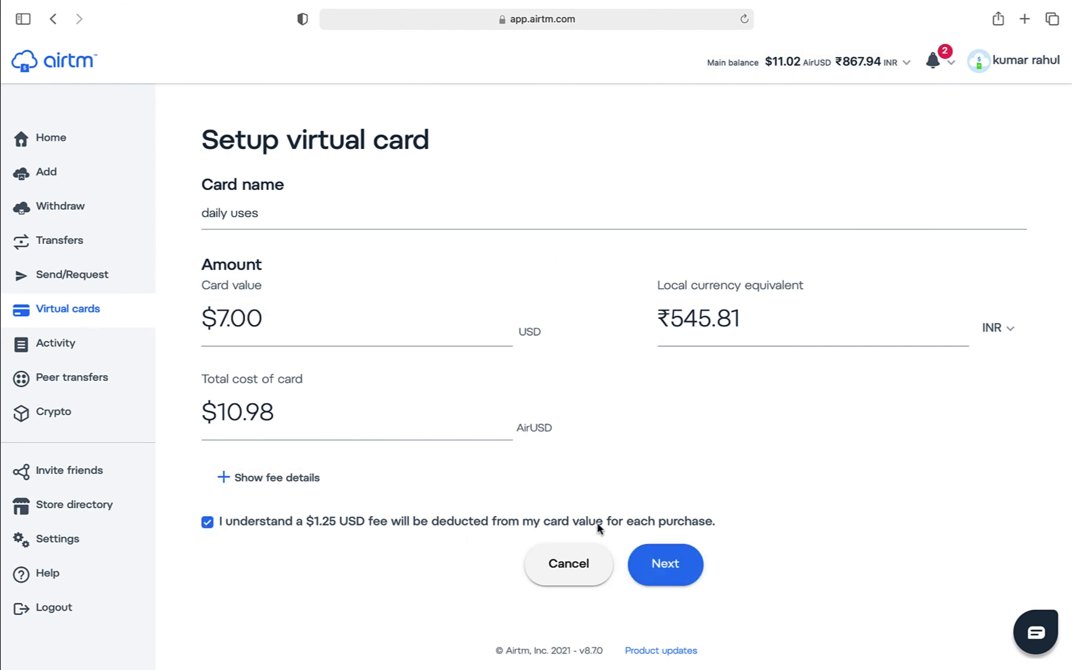
# Confirm buying the $7.00 daily uses card, check its number and CVV, and return to Virtual cards.
pyautogui.click(669, 566)
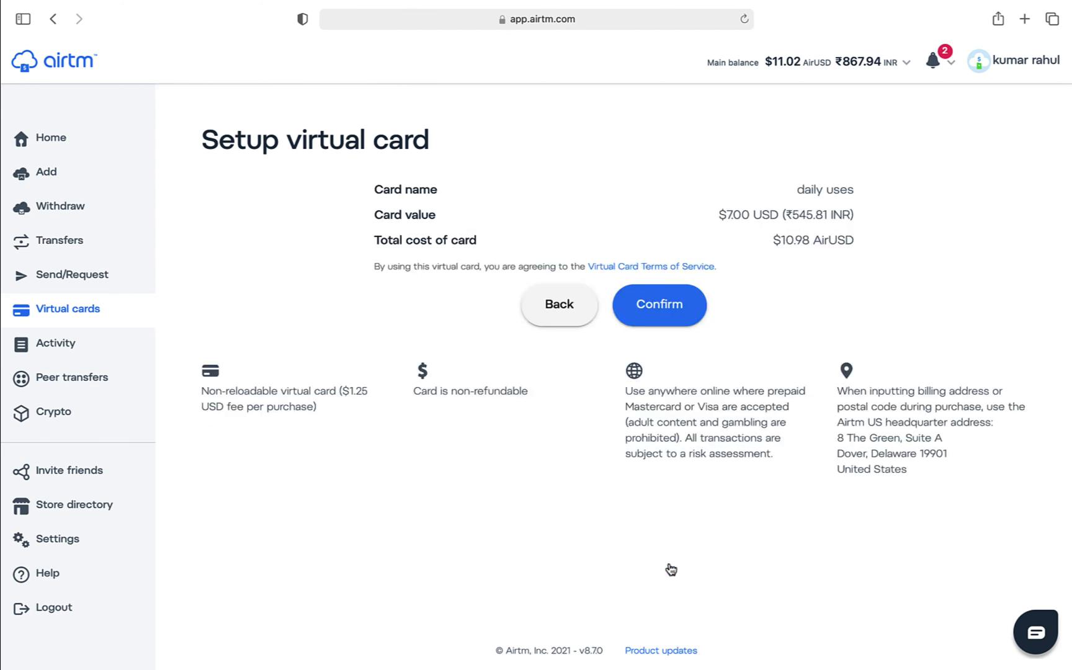
pyautogui.click(663, 319)
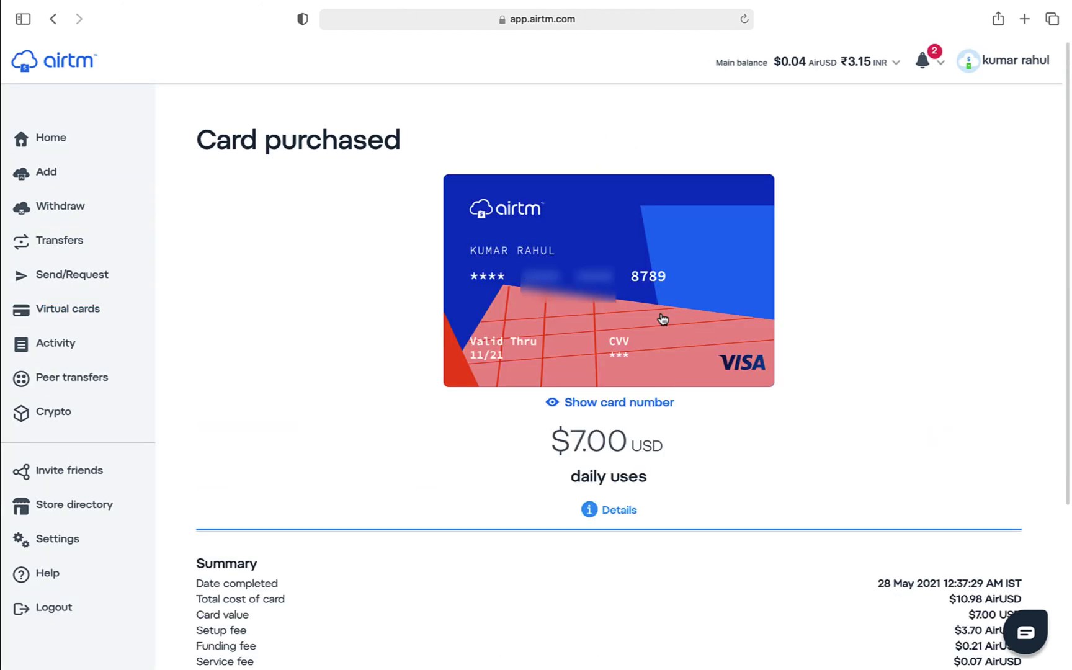
pyautogui.click(629, 410)
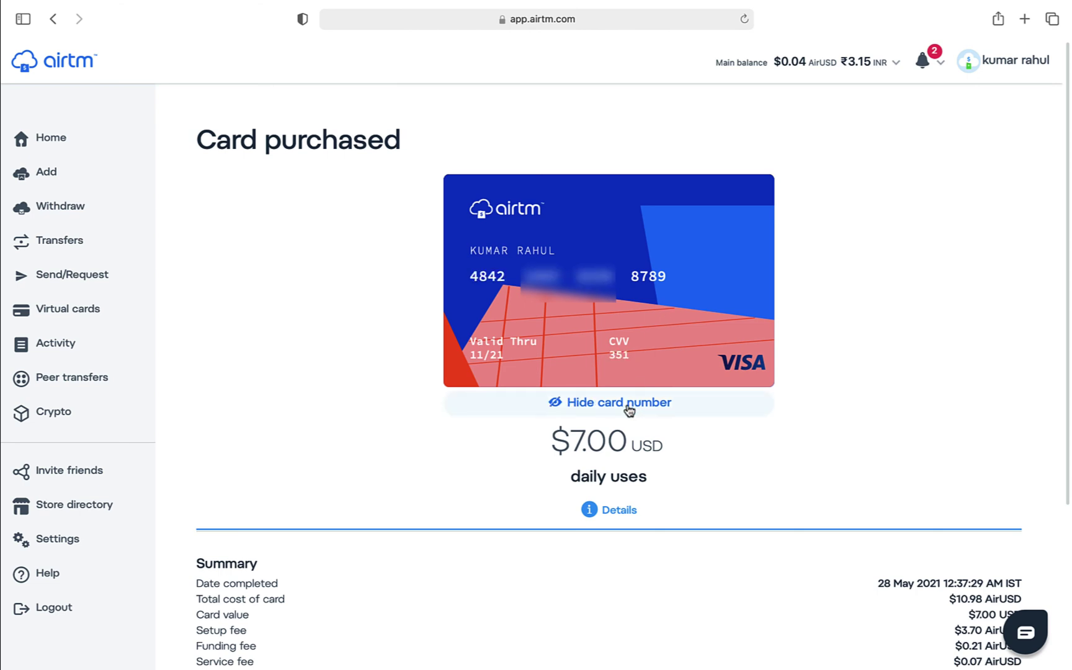
pyautogui.click(630, 410)
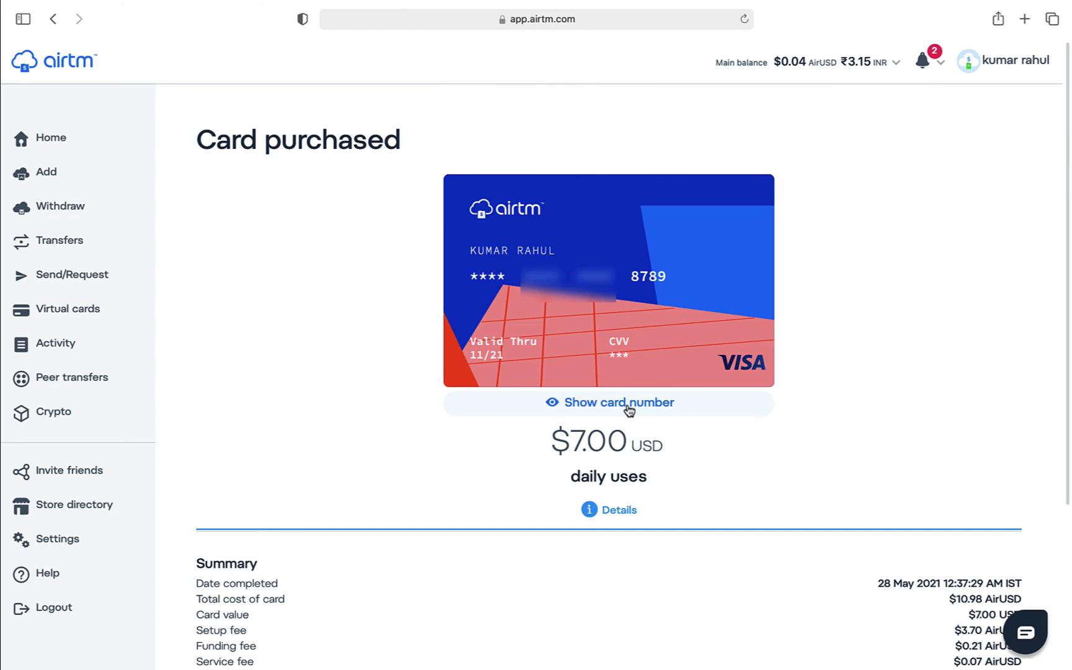
pyautogui.click(629, 409)
pyautogui.click(630, 410)
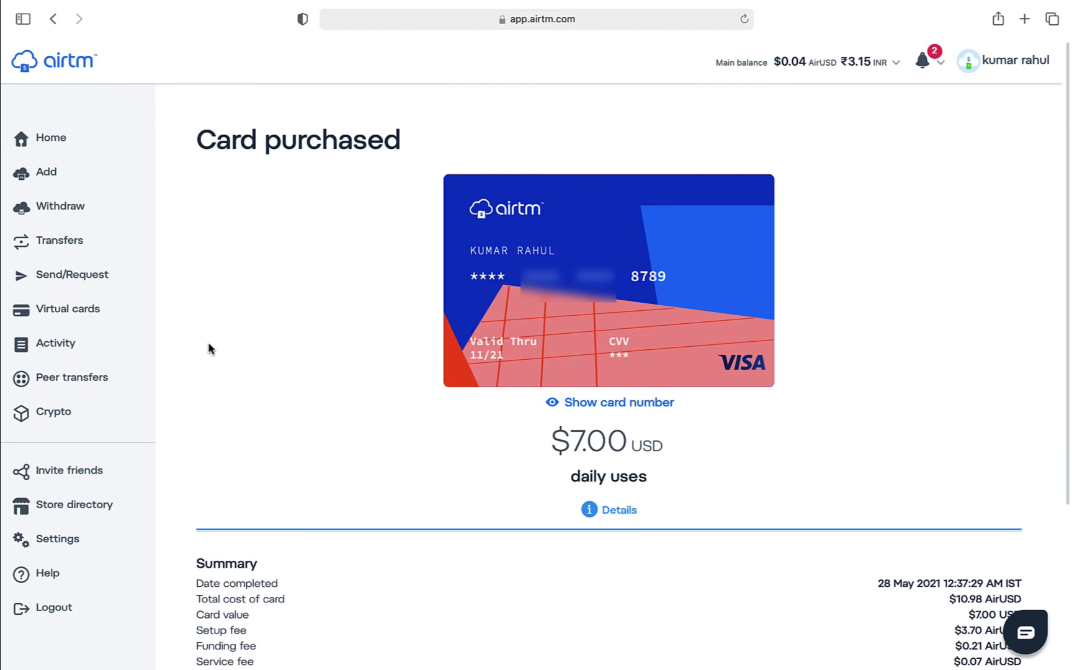
pyautogui.click(65, 317)
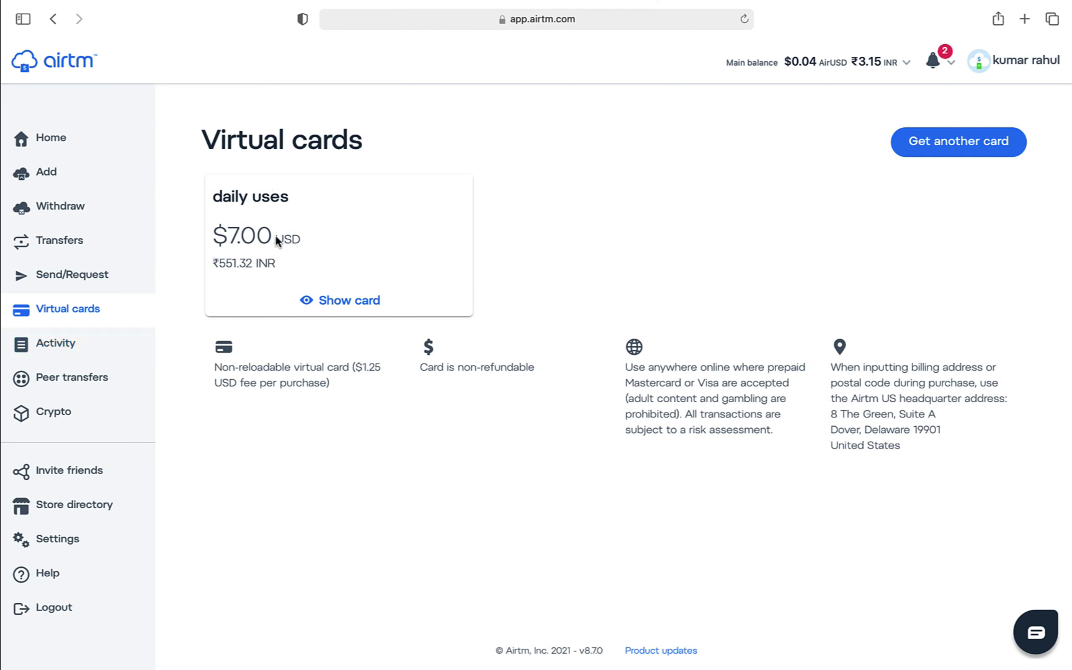
# Toggle the daily uses card's details and check the purchase in the Activity list.
pyautogui.click(336, 301)
pyautogui.click(334, 302)
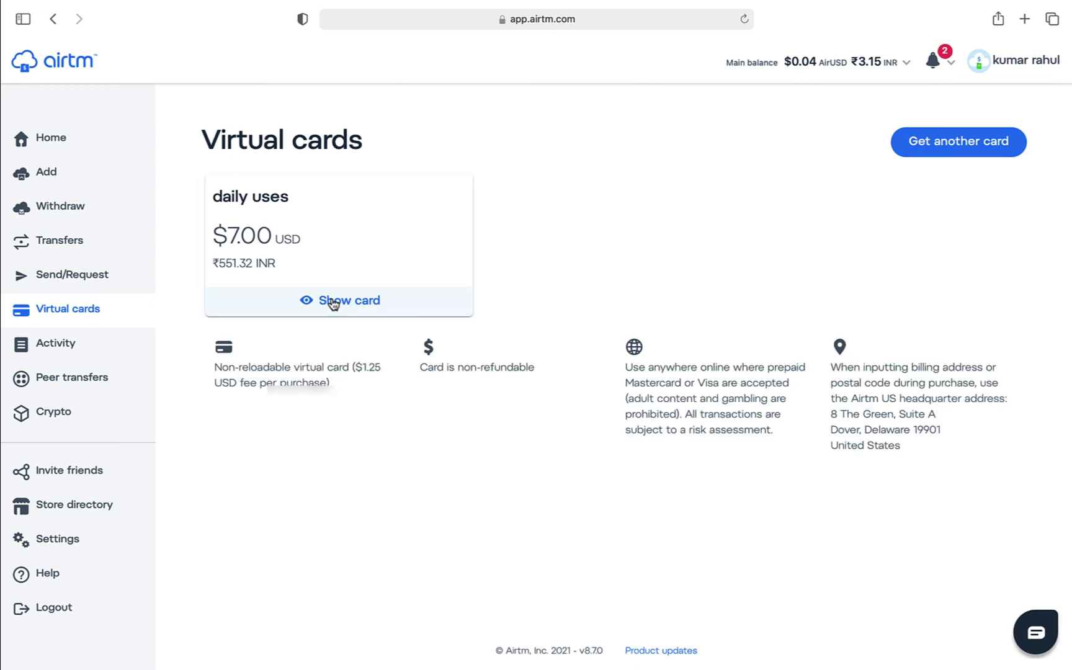
pyautogui.click(99, 354)
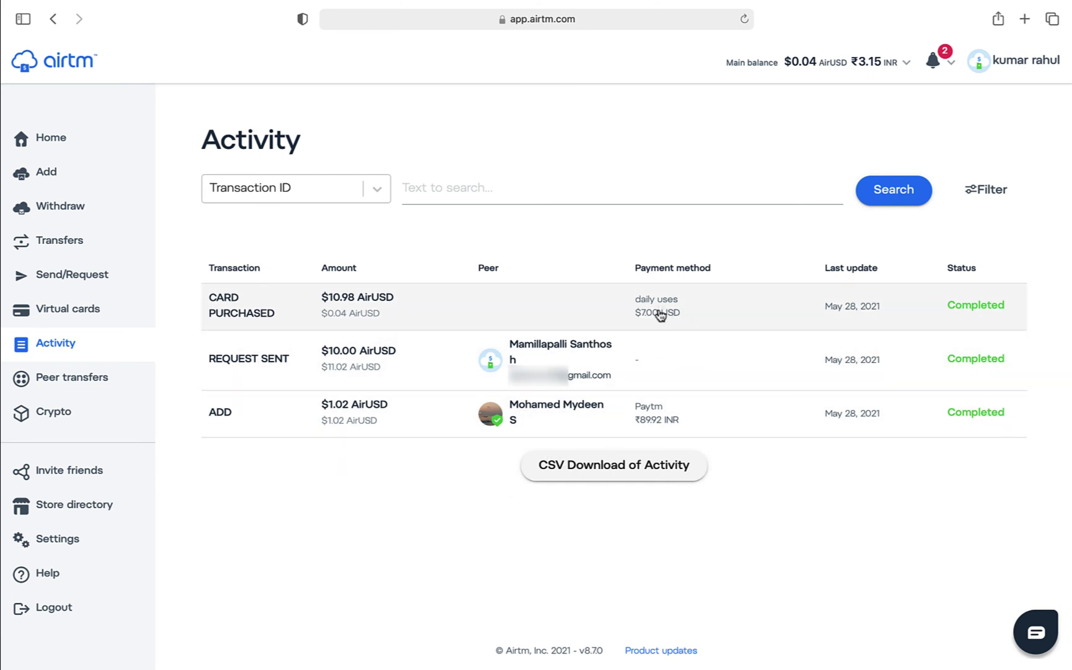
# Open Peer transfers, dismissing the help popup, guided tour and Add funds popup.
pyautogui.click(91, 390)
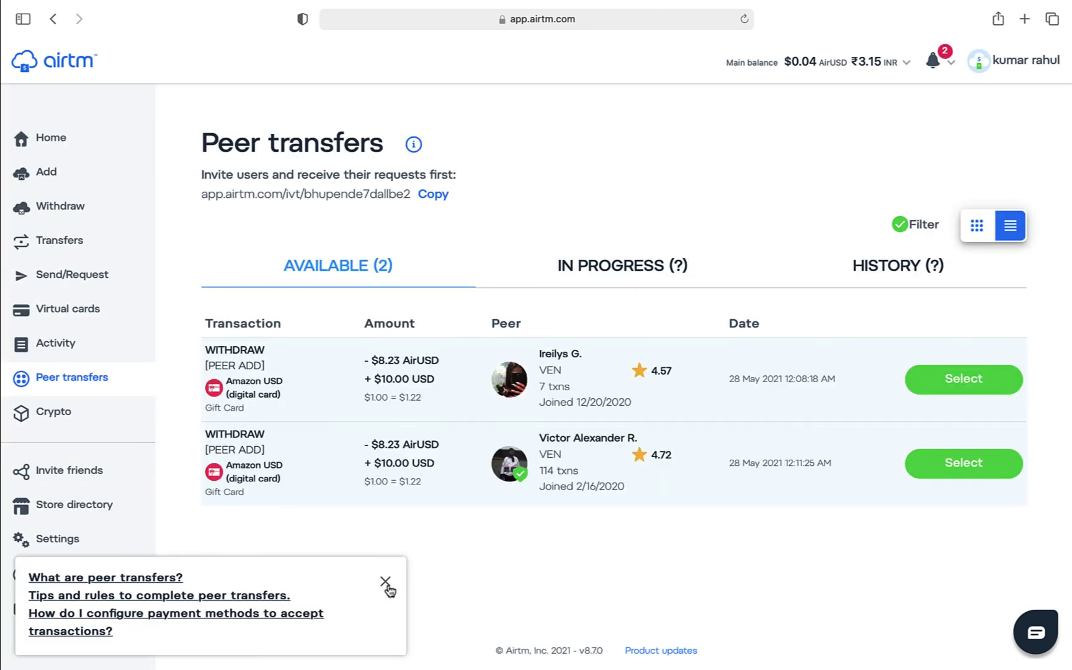
pyautogui.click(385, 583)
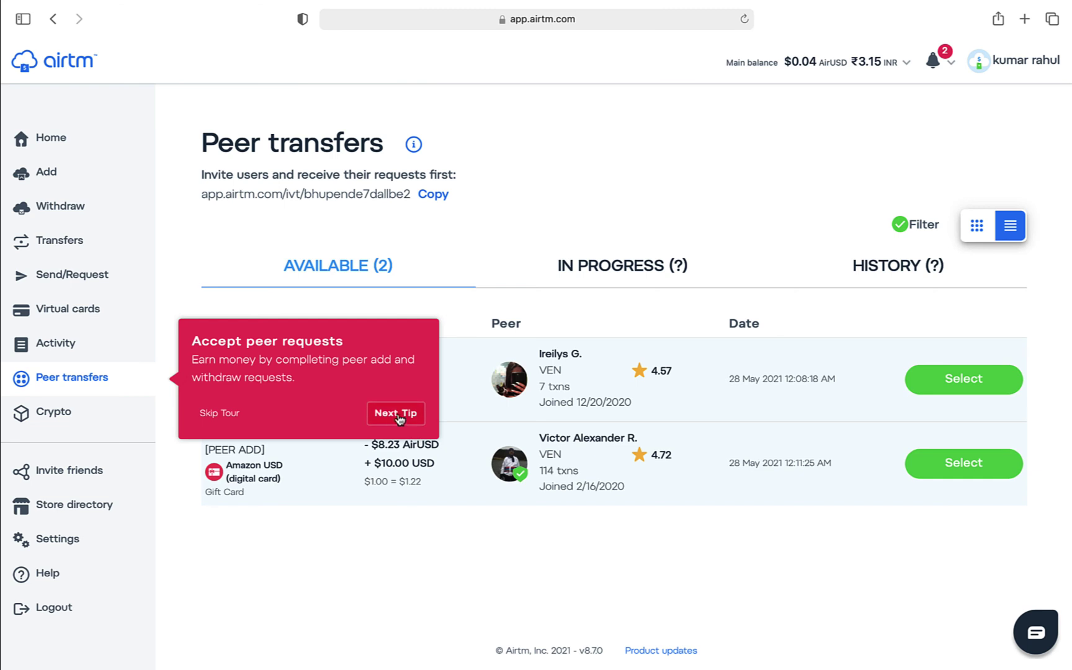
pyautogui.click(218, 424)
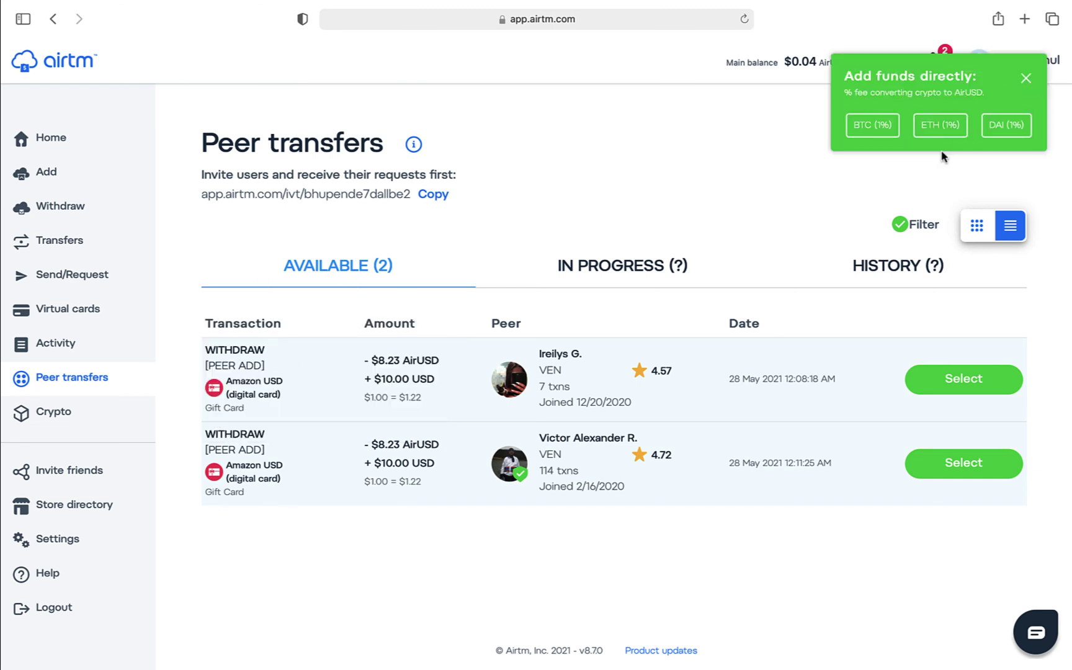
pyautogui.click(1024, 80)
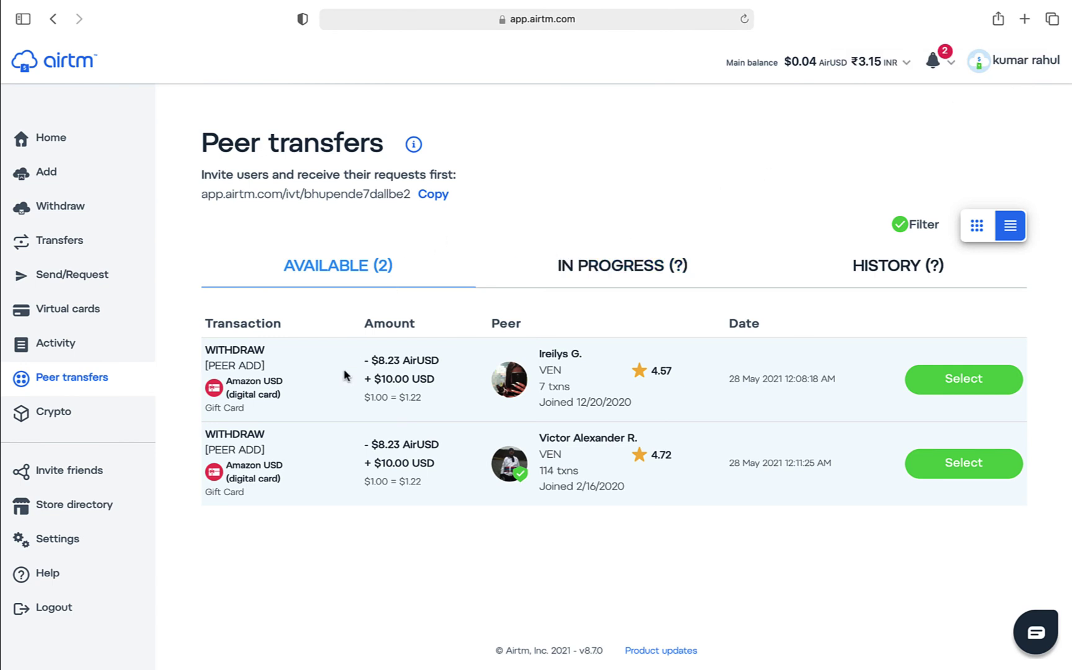
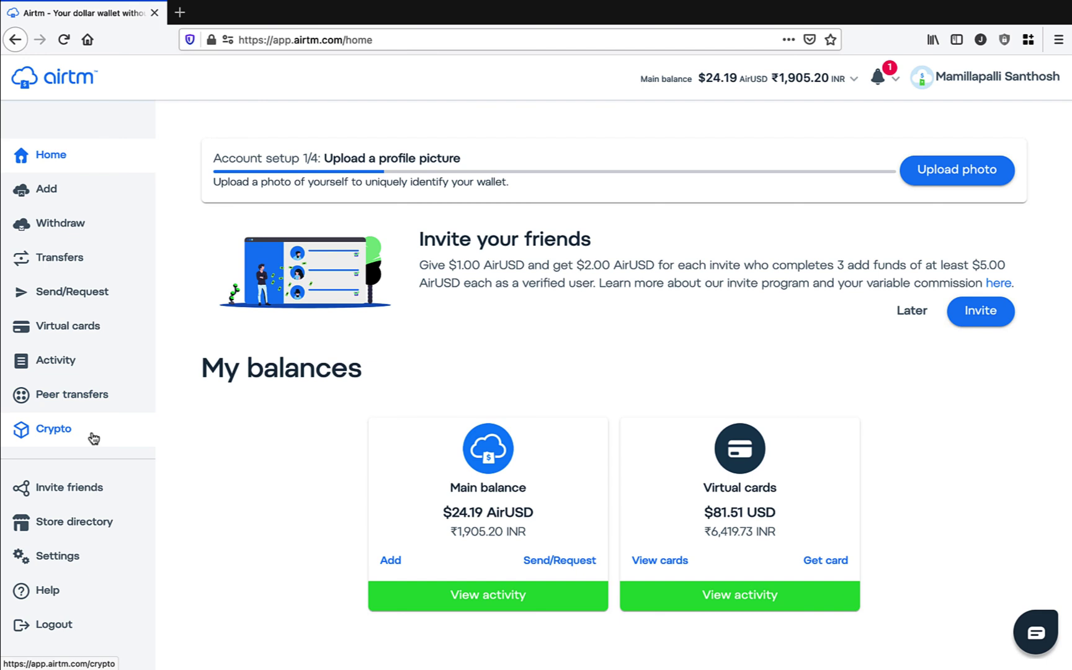
# Go to the Crypto page and choose Bitcoin to buy with AirUSD.
pyautogui.click(93, 438)
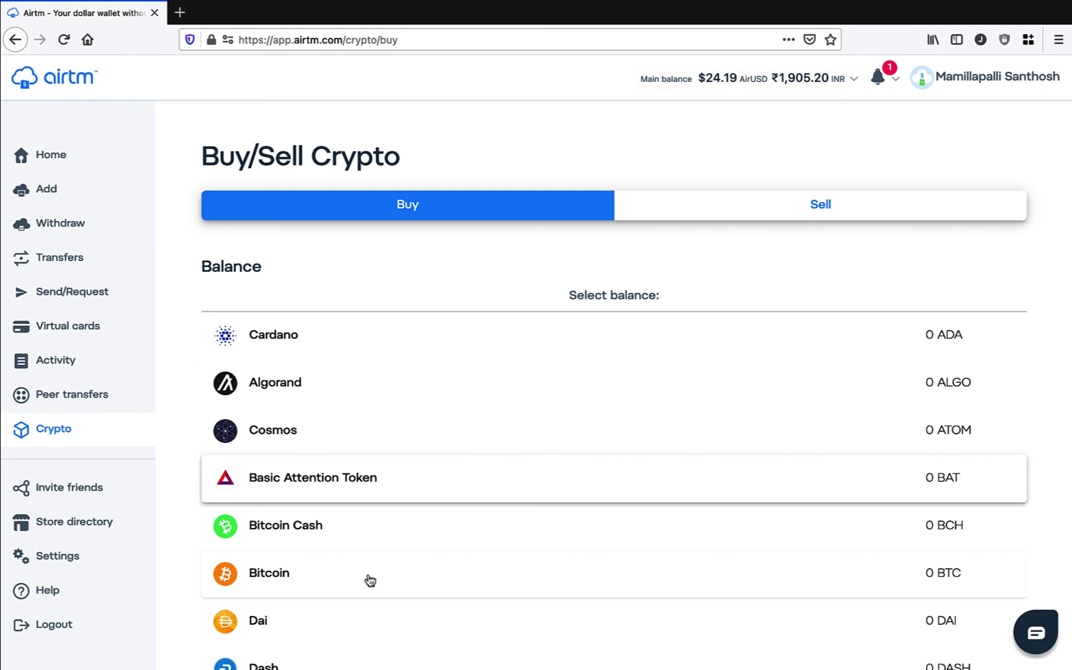
pyautogui.click(331, 583)
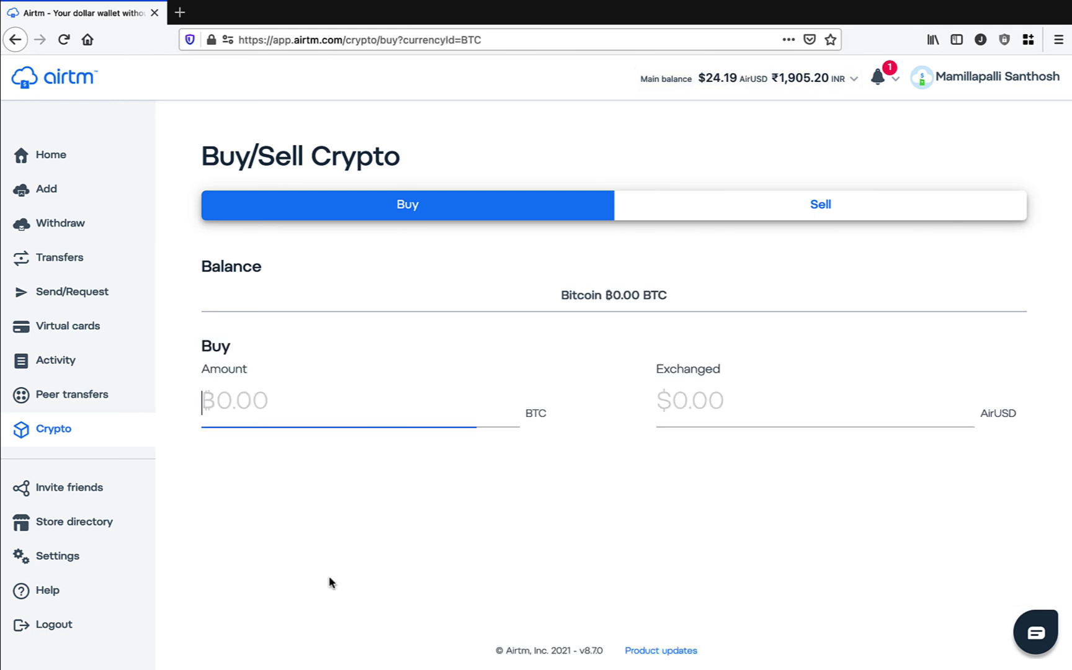
# Enter $10.00 AirUSD as the exchanged amount, quoted at 0.00025300 BTC with a $0.03 fee.
pyautogui.click(706, 410)
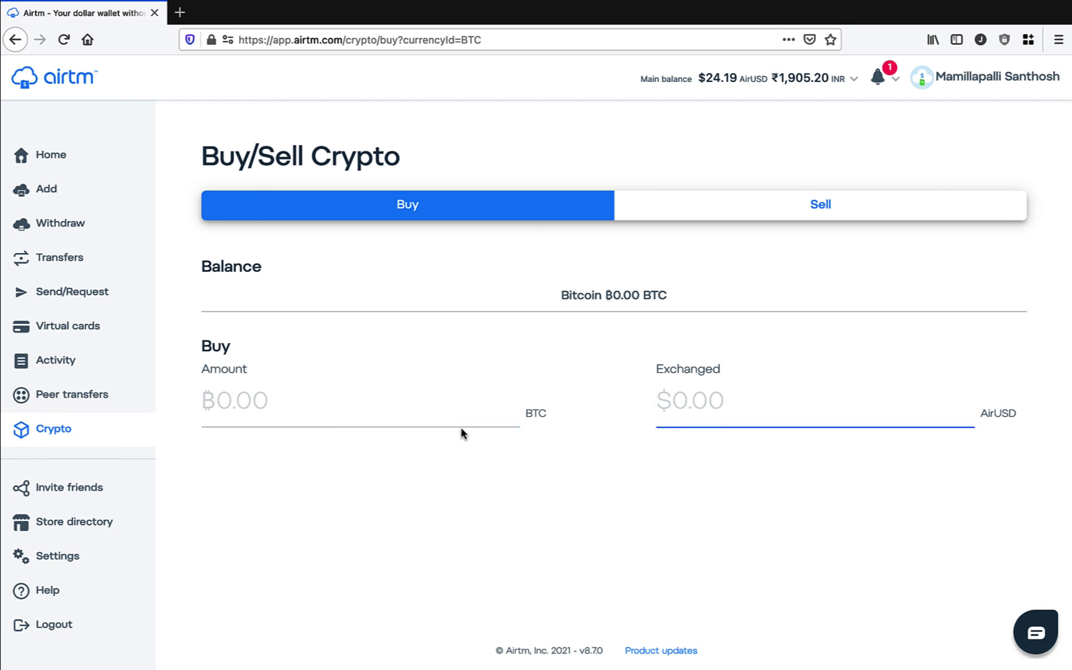
pyautogui.click(374, 412)
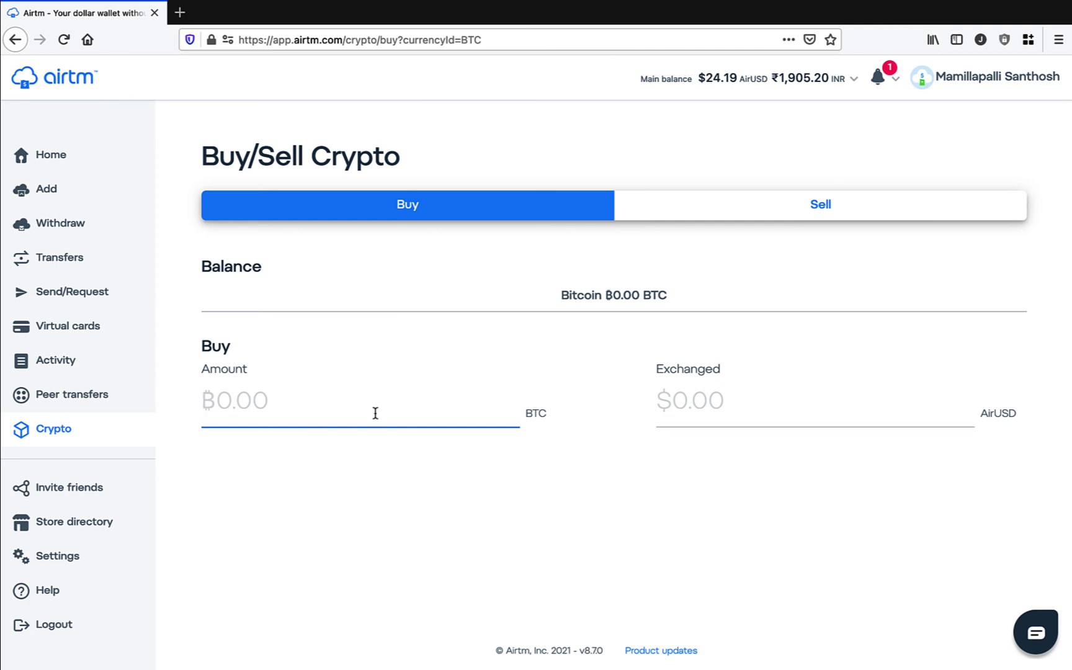
pyautogui.click(715, 398)
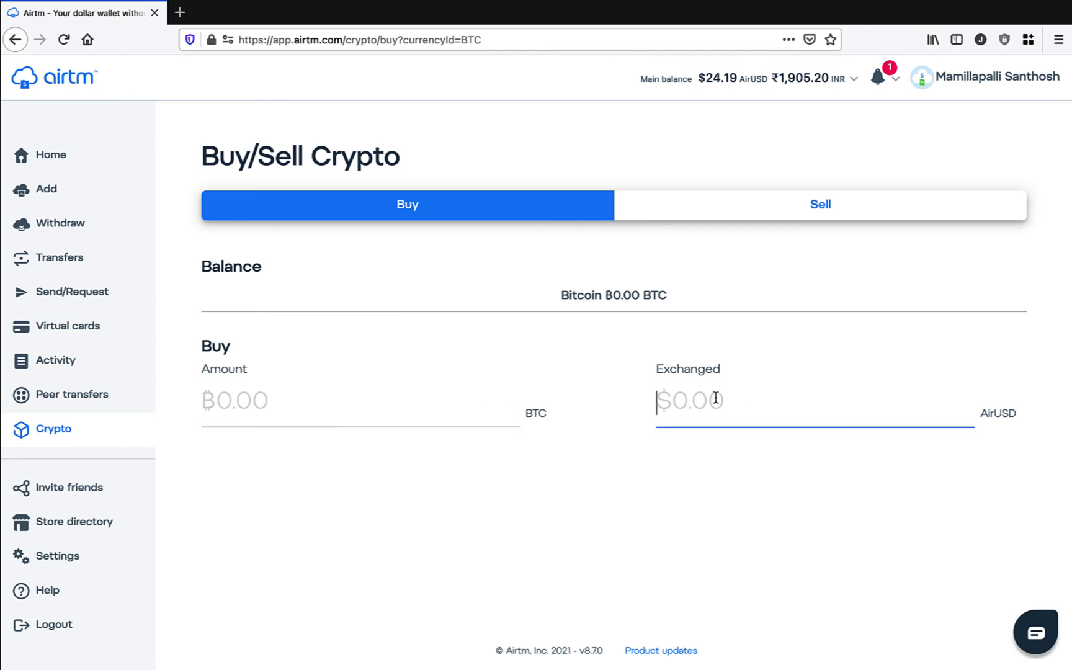
pyautogui.write('10')
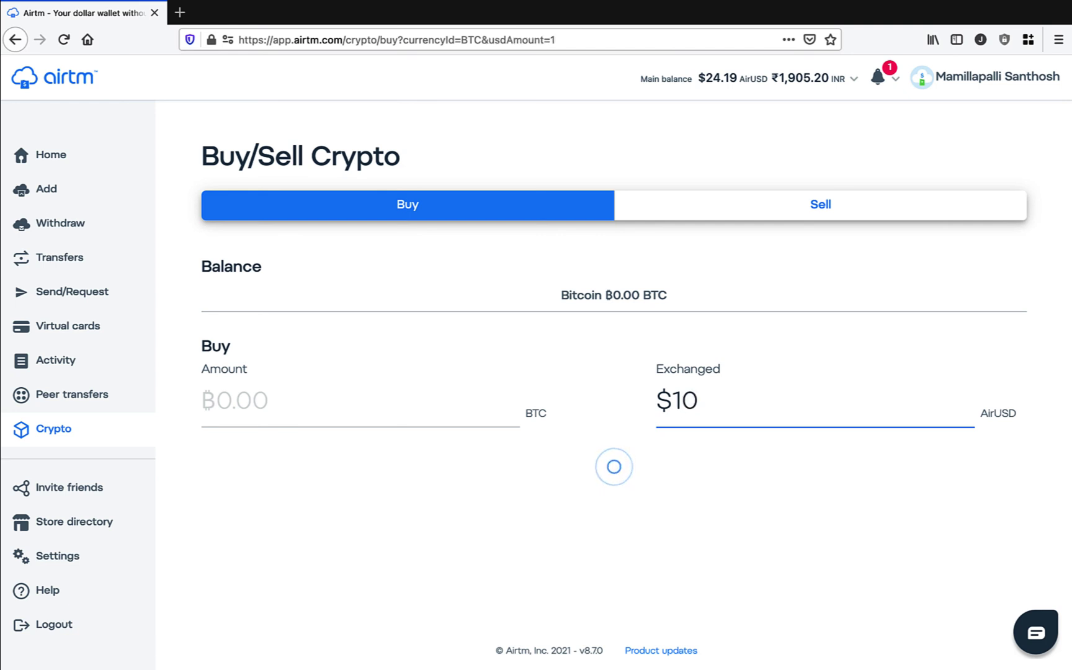
pyautogui.press('BackSpace')
pyautogui.write('00')
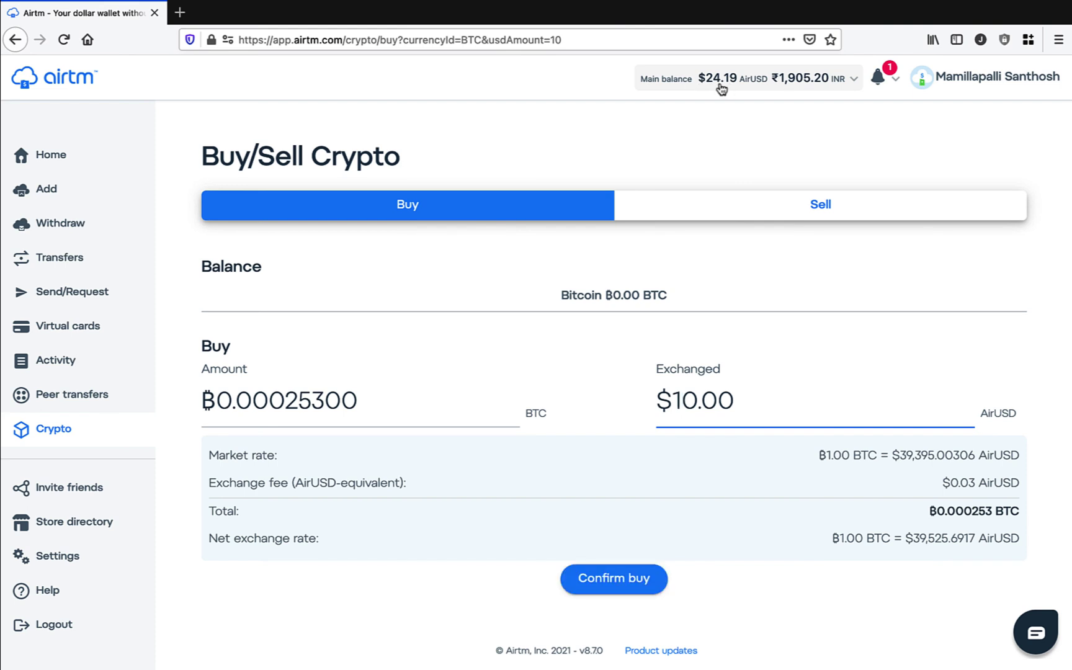
# Confirm the $10 Bitcoin buy, dismiss both error toasts, and switch Sell/Buy back to the balance list.
pyautogui.click(618, 580)
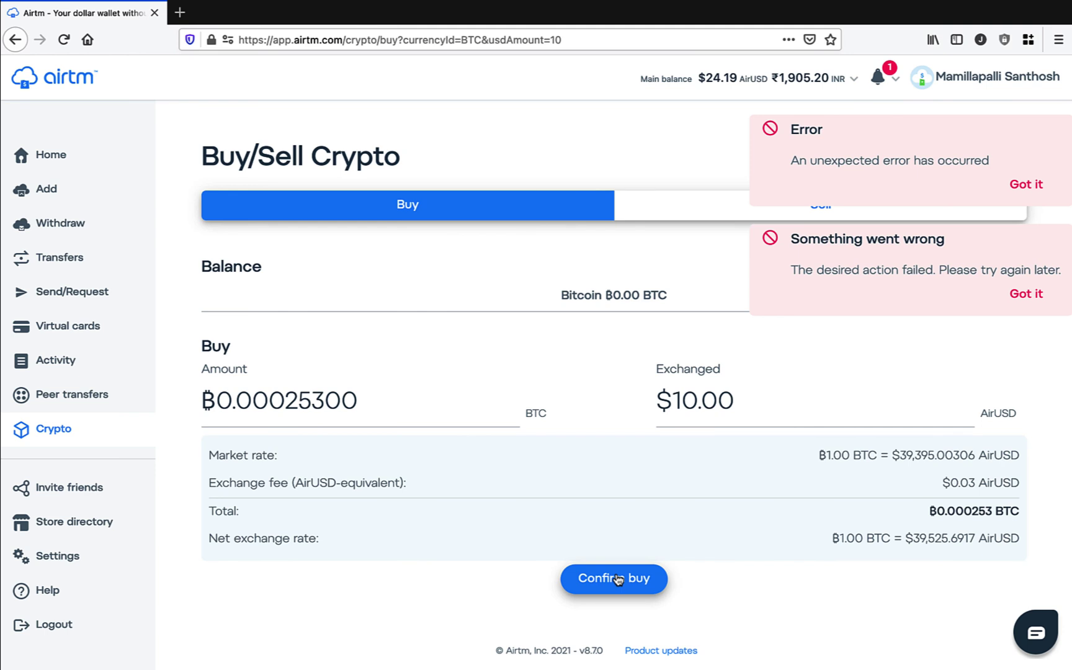
pyautogui.click(1033, 294)
pyautogui.click(1025, 187)
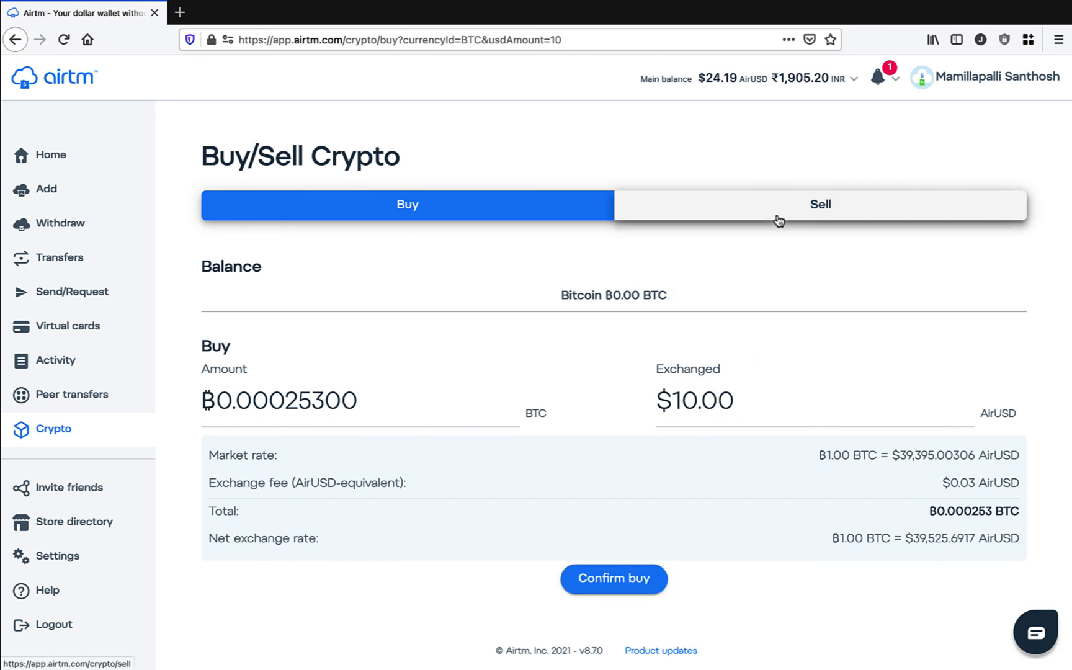
pyautogui.click(661, 196)
pyautogui.click(452, 211)
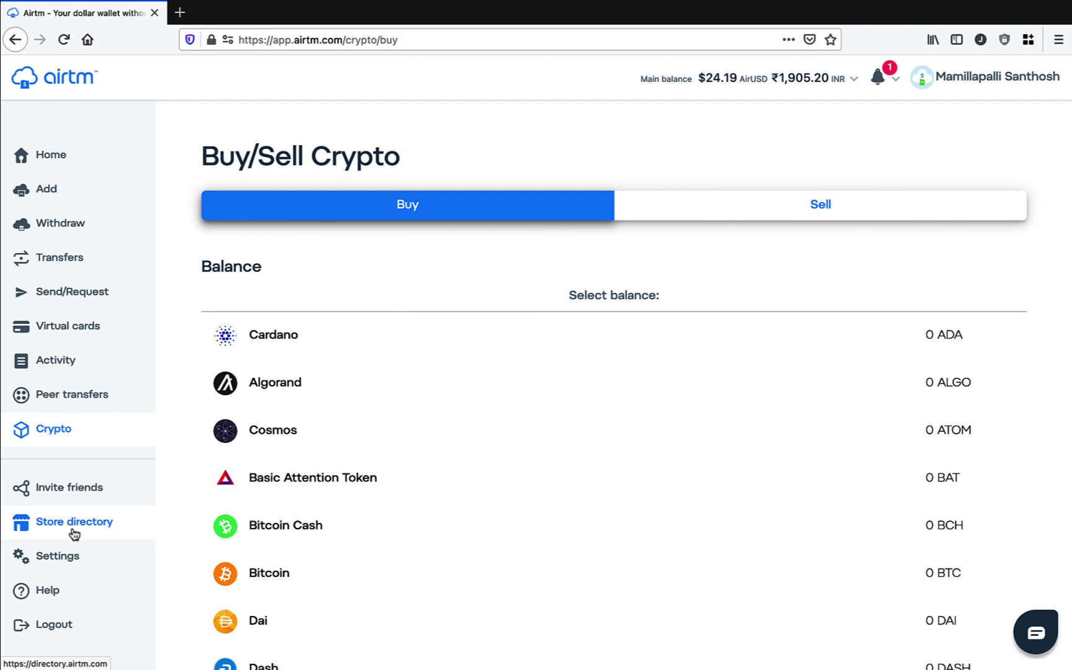
# Open the Airtm store directory, block location access, and scroll down to the map.
pyautogui.click(75, 523)
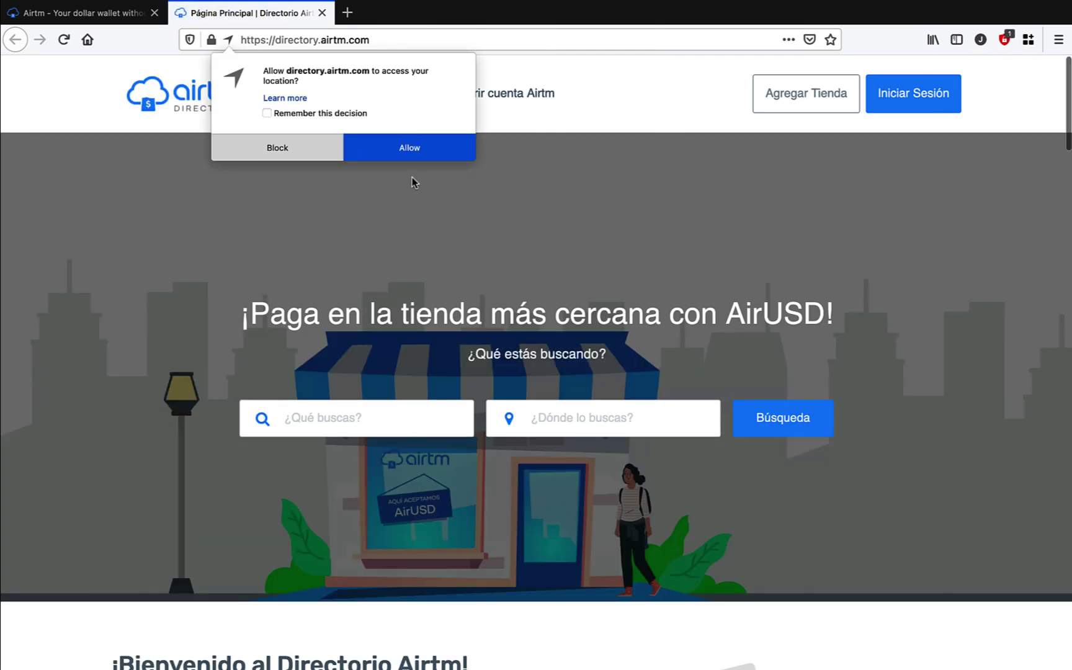
pyautogui.click(273, 153)
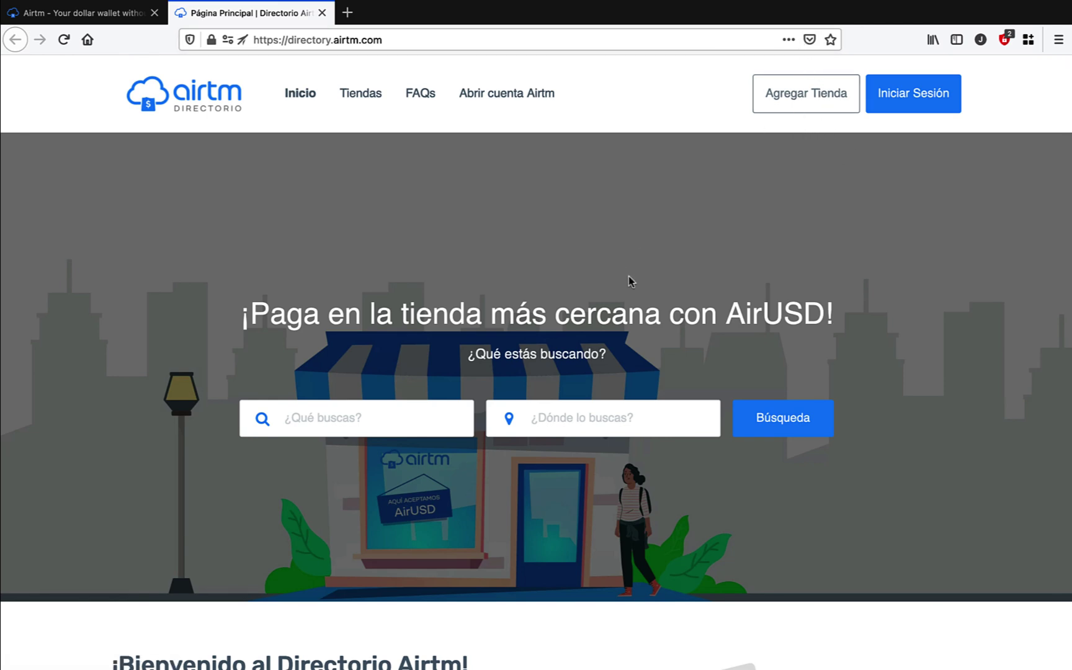
pyautogui.scroll(-10, 629, 277)
pyautogui.scroll(-4, 628, 277)
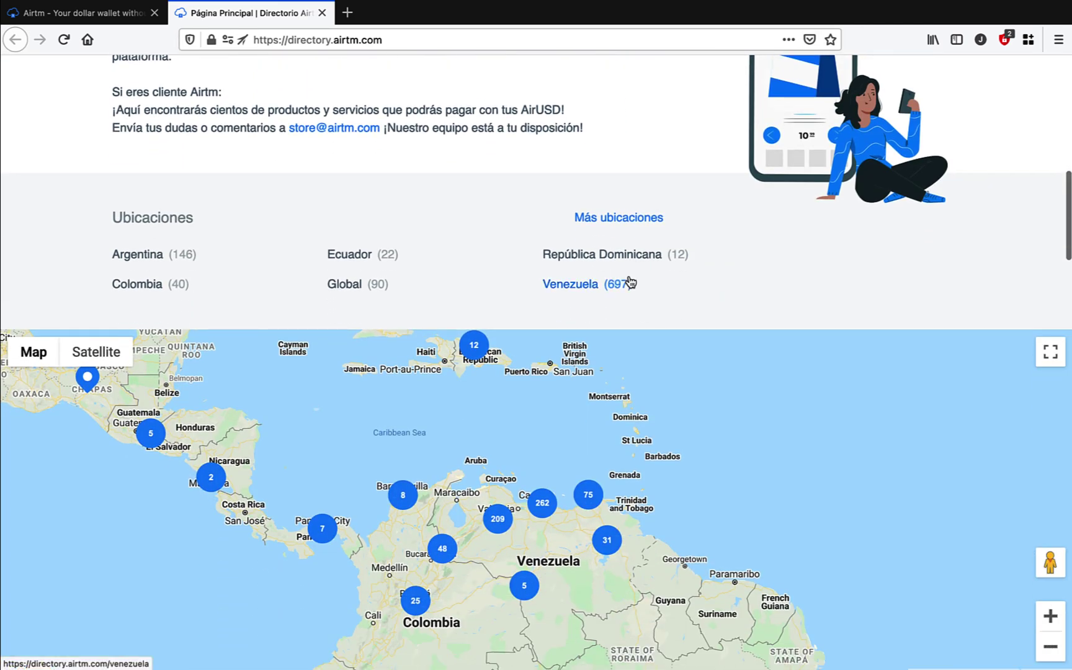
pyautogui.scroll(-2, 629, 277)
pyautogui.scroll(-1, 628, 277)
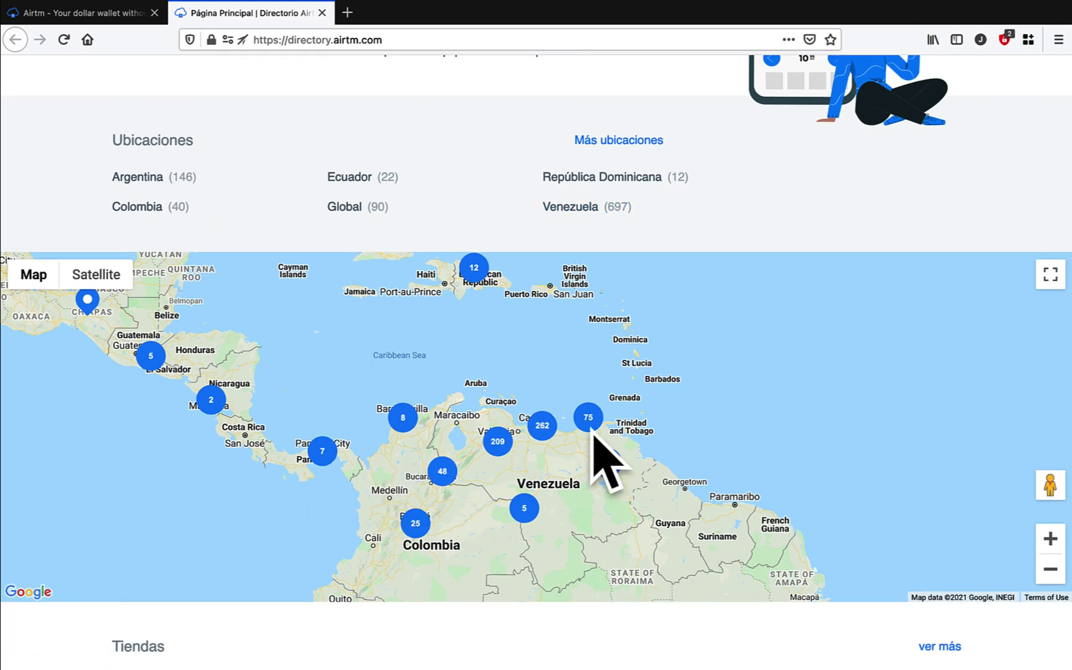
# Zoom the store locations map in and out to the world view, then return to the top.
pyautogui.click(1058, 575)
pyautogui.click(1059, 577)
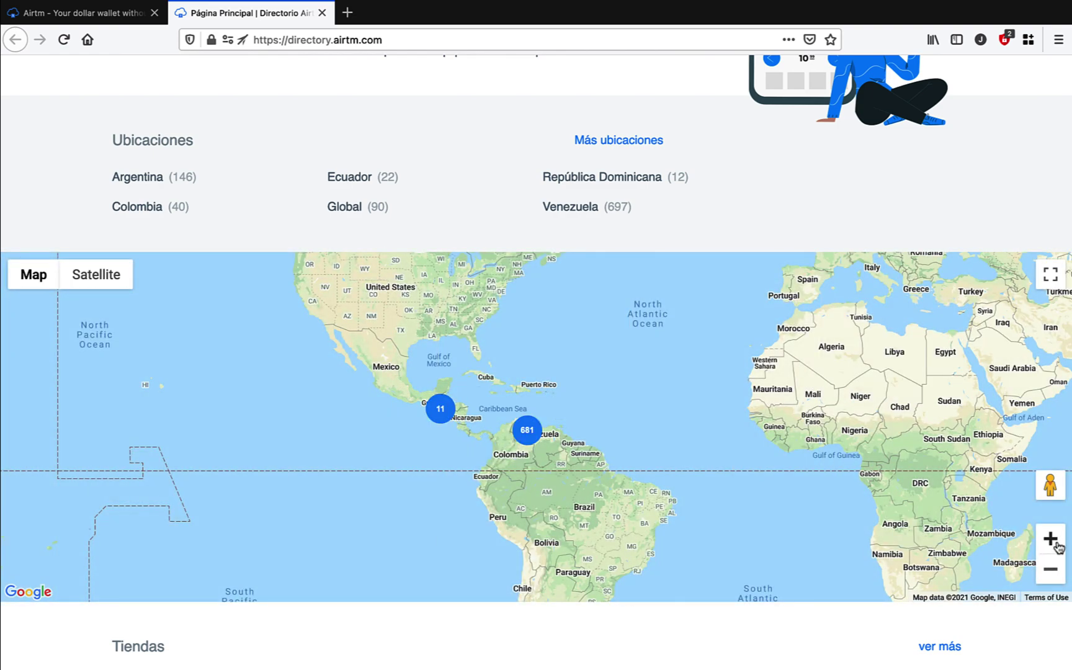
pyautogui.click(1055, 543)
pyautogui.click(1062, 579)
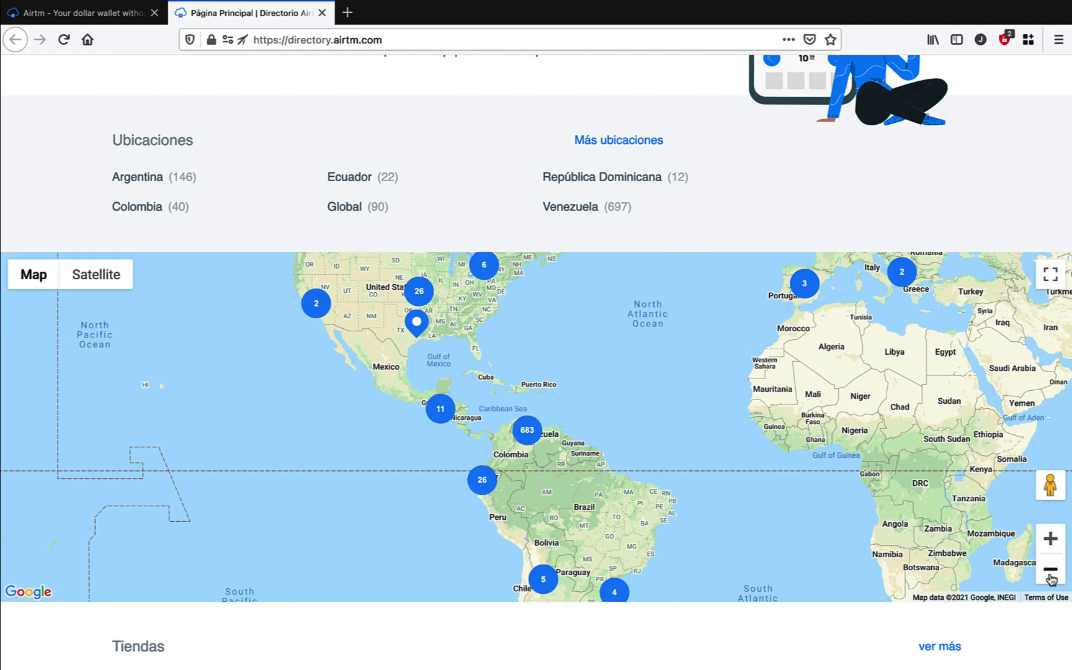
pyautogui.click(1053, 578)
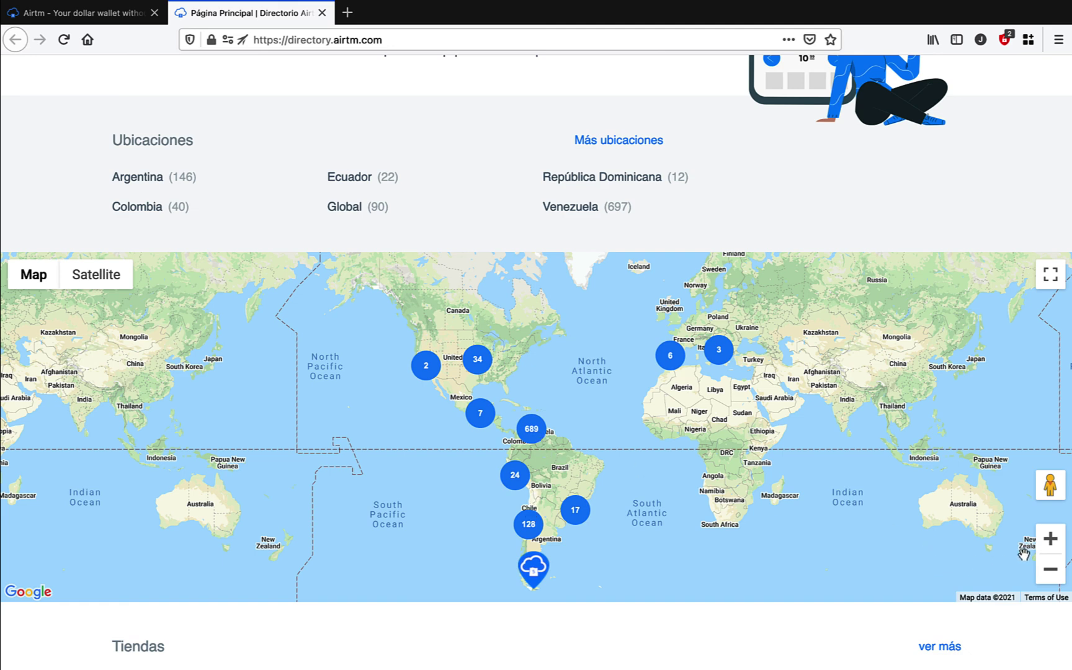
pyautogui.click(1057, 545)
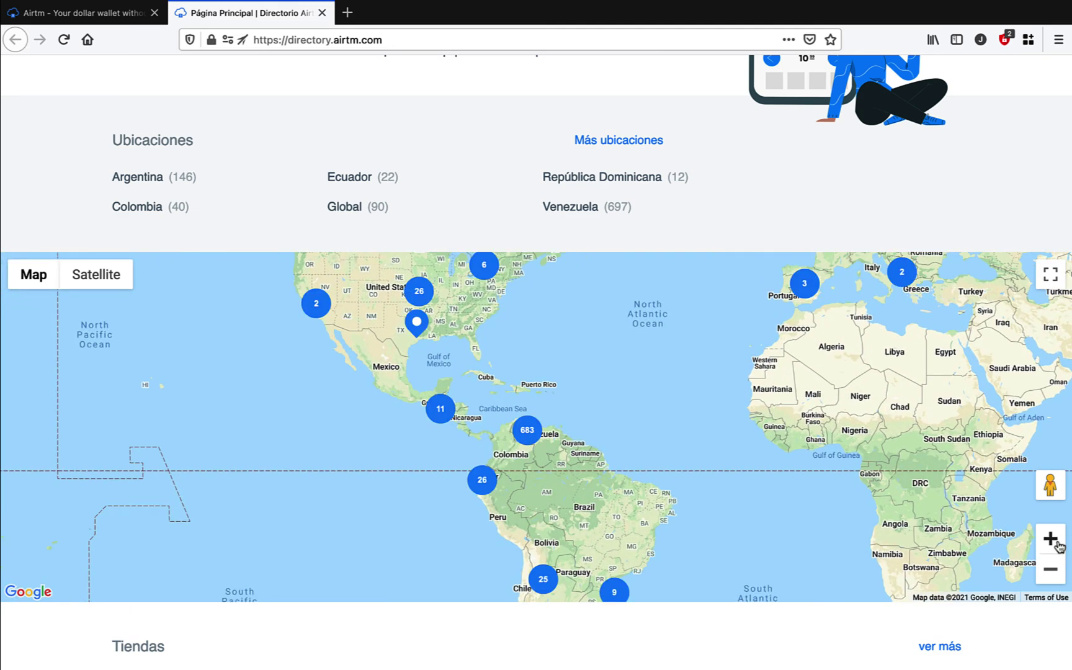
pyautogui.click(1057, 541)
pyautogui.click(1056, 541)
pyautogui.click(1055, 568)
pyautogui.click(1055, 568)
pyautogui.click(1051, 572)
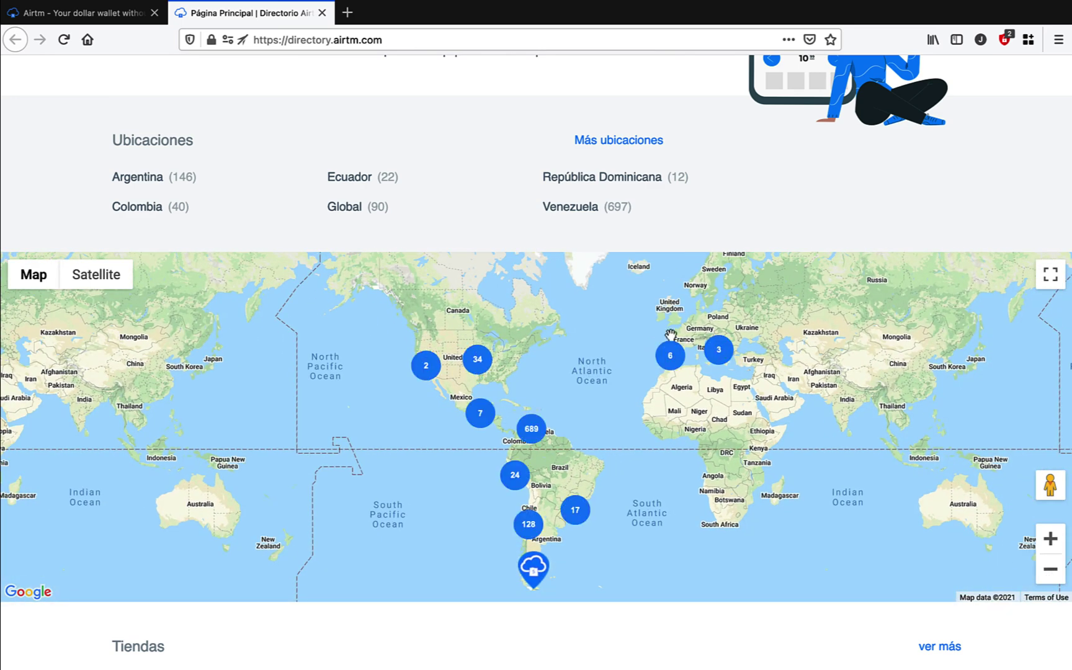
pyautogui.click(1051, 569)
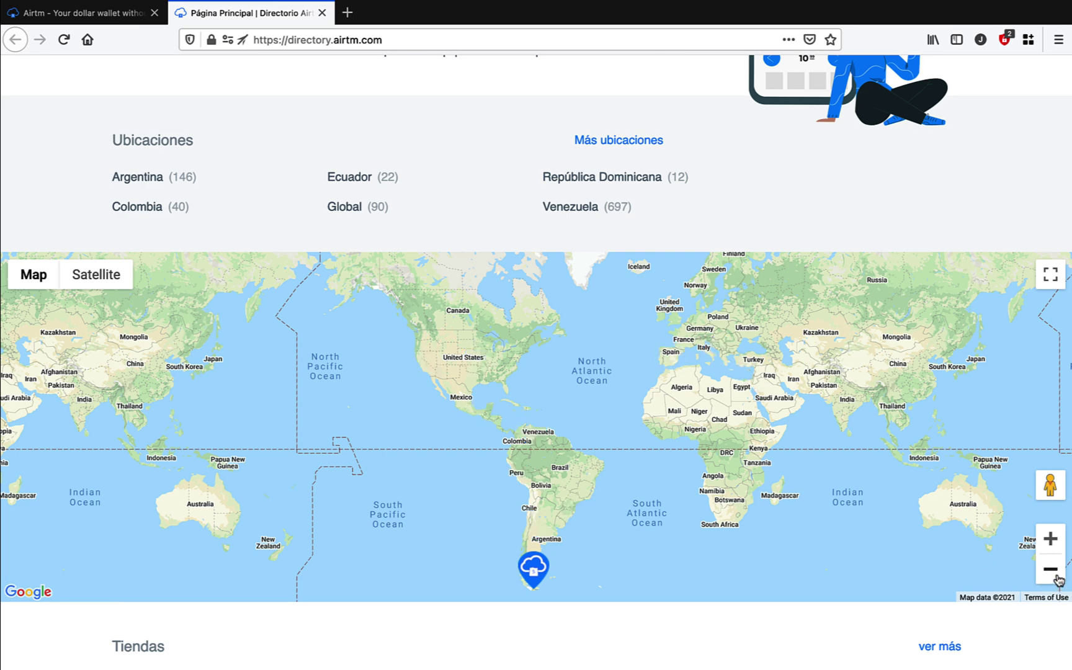
pyautogui.scroll(1, 645, 331)
pyautogui.scroll(5, 644, 330)
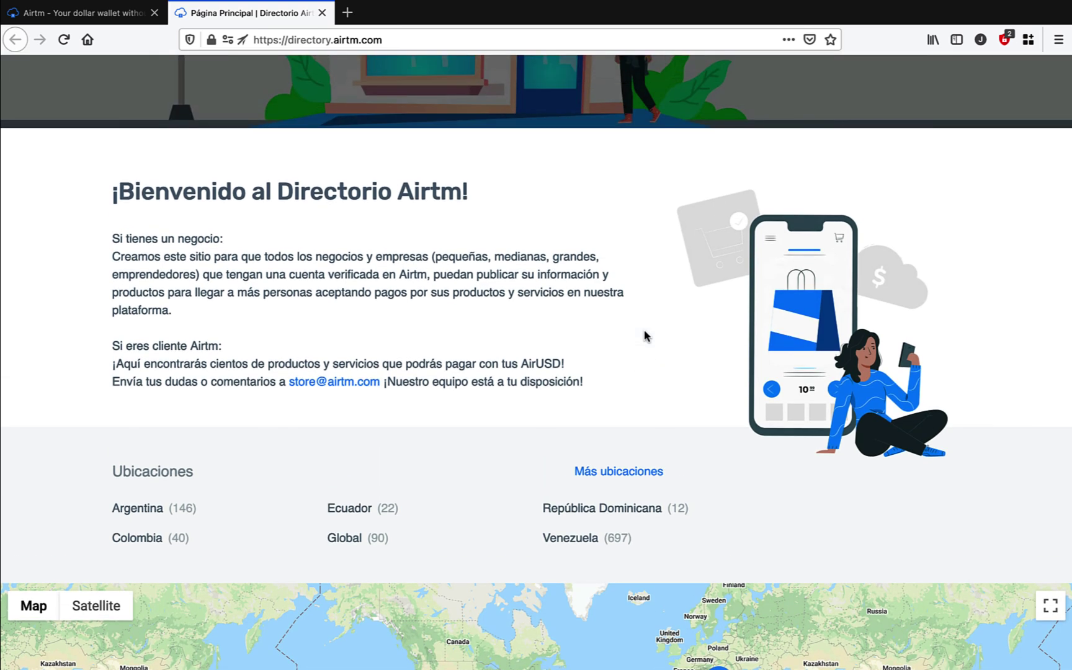
pyautogui.scroll(6, 645, 336)
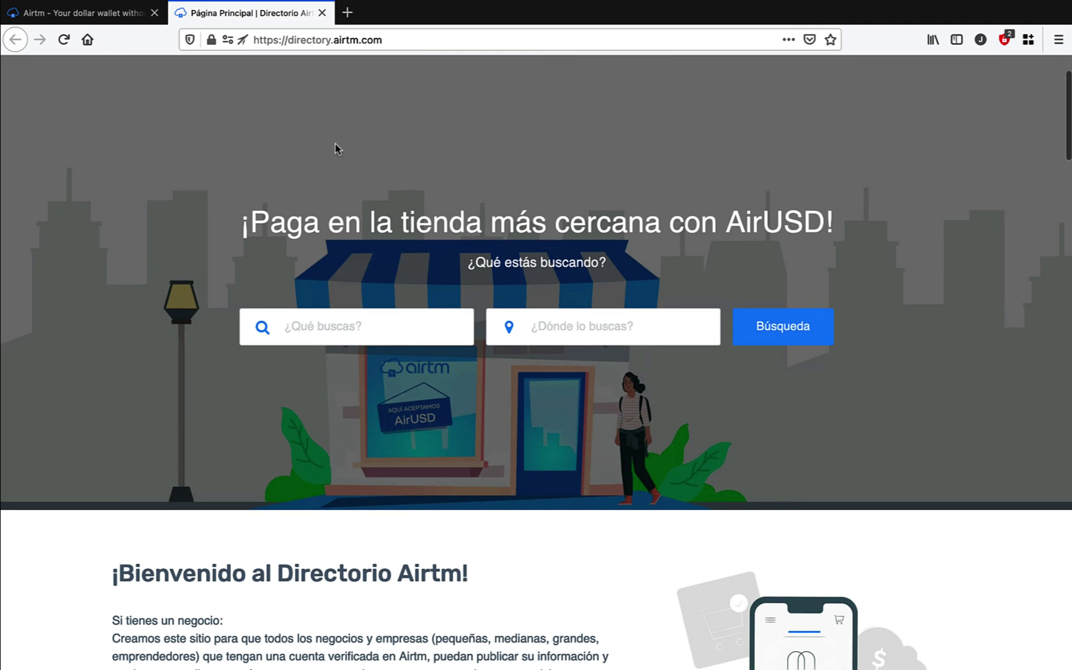
# Return to the Airtm wallet and look over the Home dashboard balances.
pyautogui.click(84, 13)
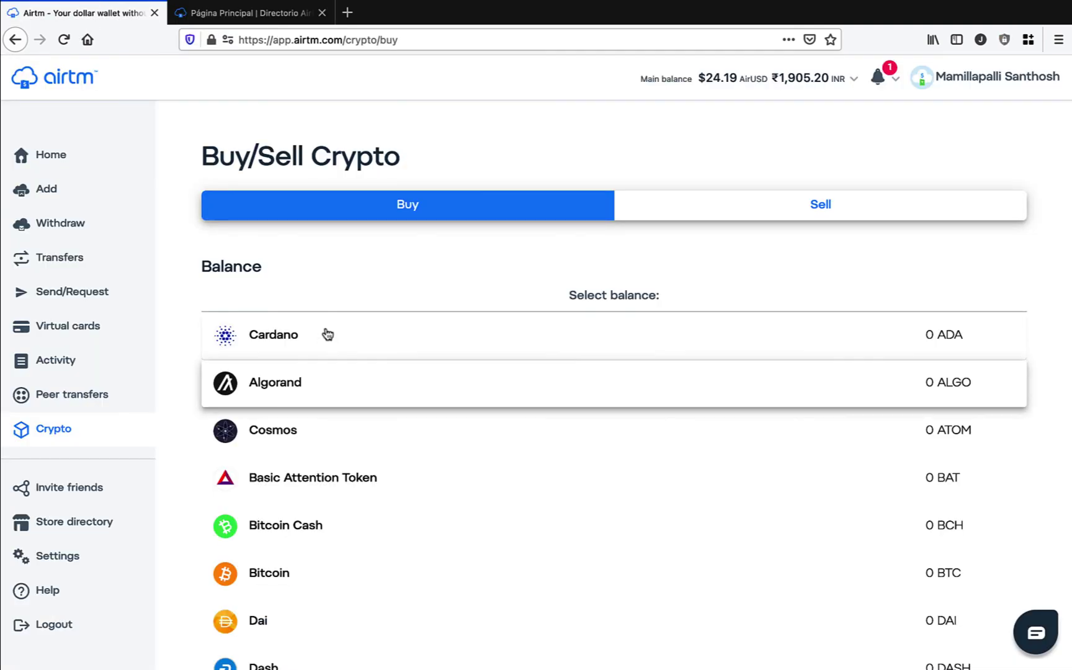
pyautogui.click(92, 193)
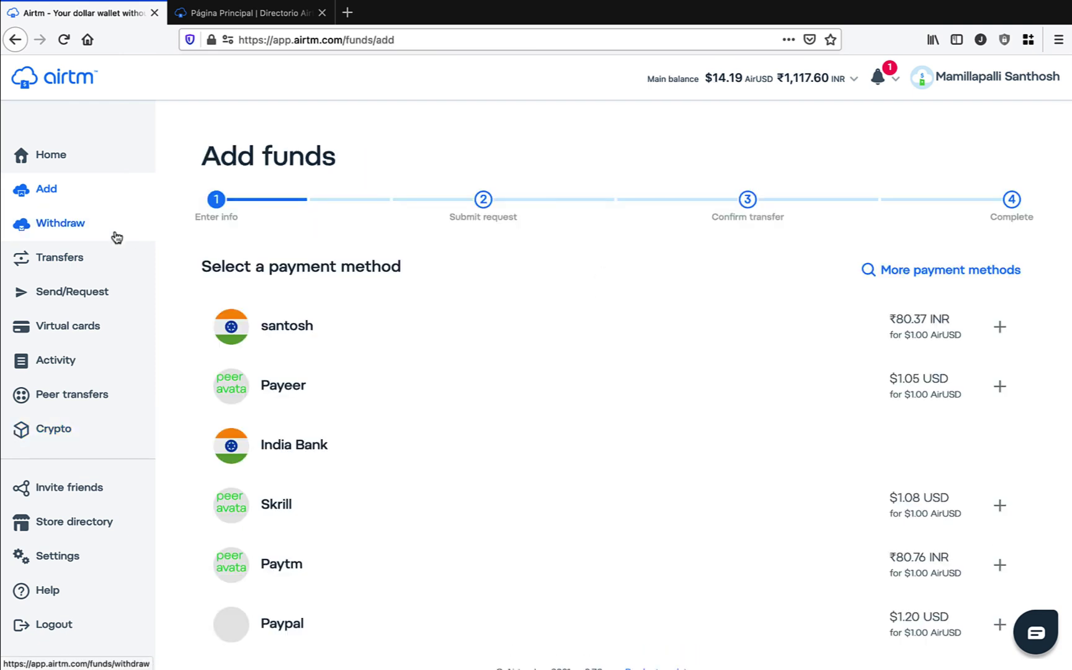
pyautogui.click(91, 170)
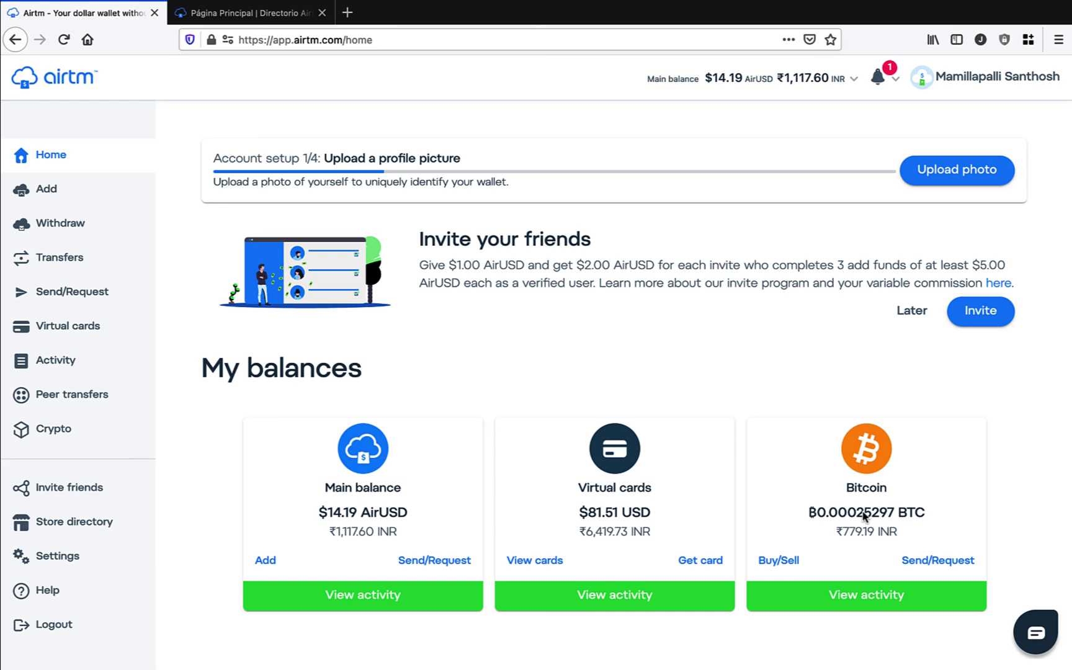
pyautogui.scroll(-3, 877, 486)
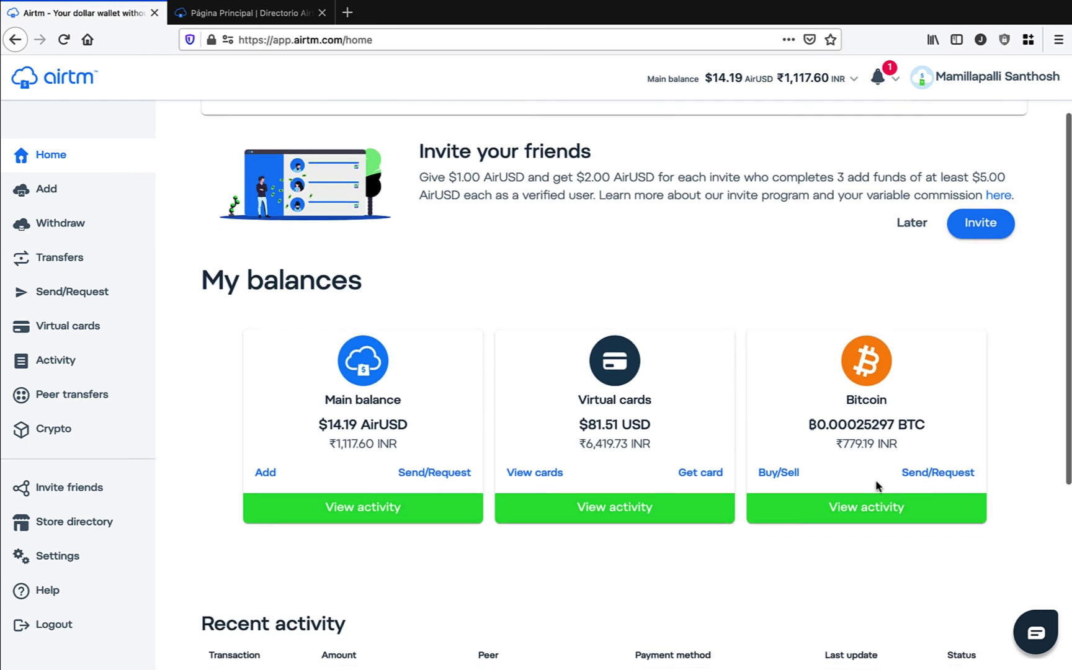
pyautogui.scroll(1, 884, 481)
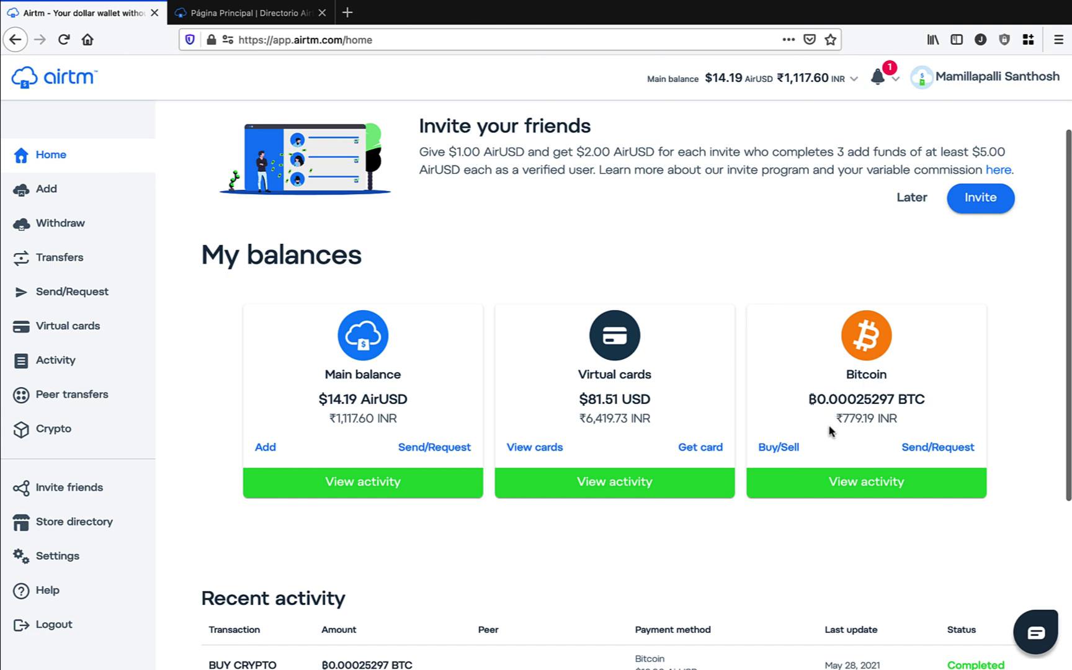
# Check Bitcoin activity showing 0.00025297 BTC, then open Buy/Sell on the Sell tab.
pyautogui.click(867, 483)
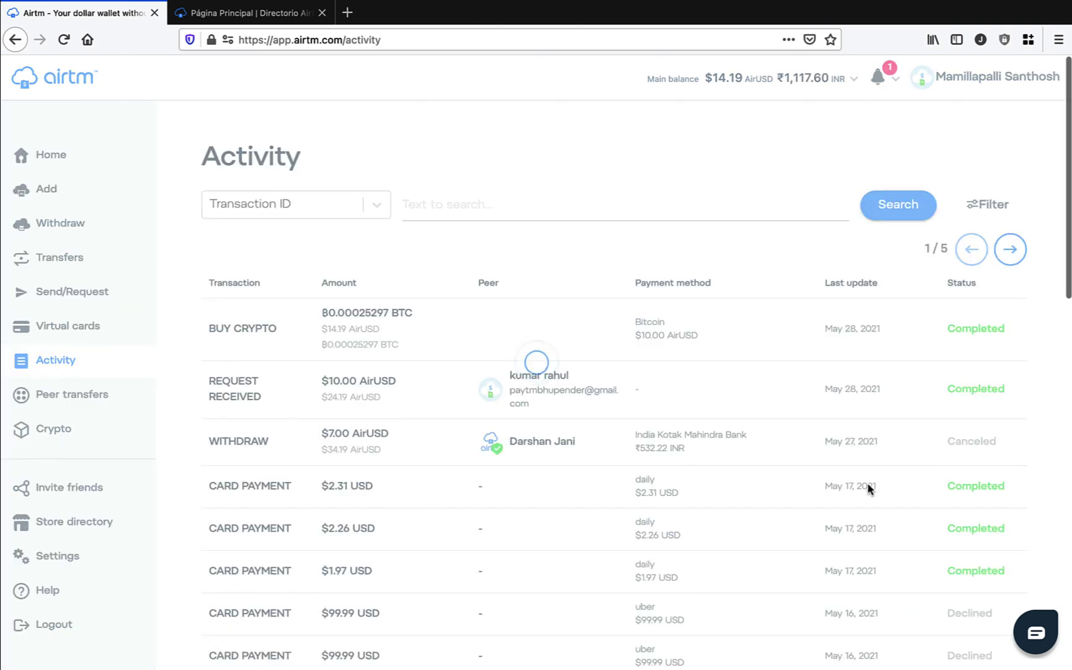
pyautogui.click(57, 160)
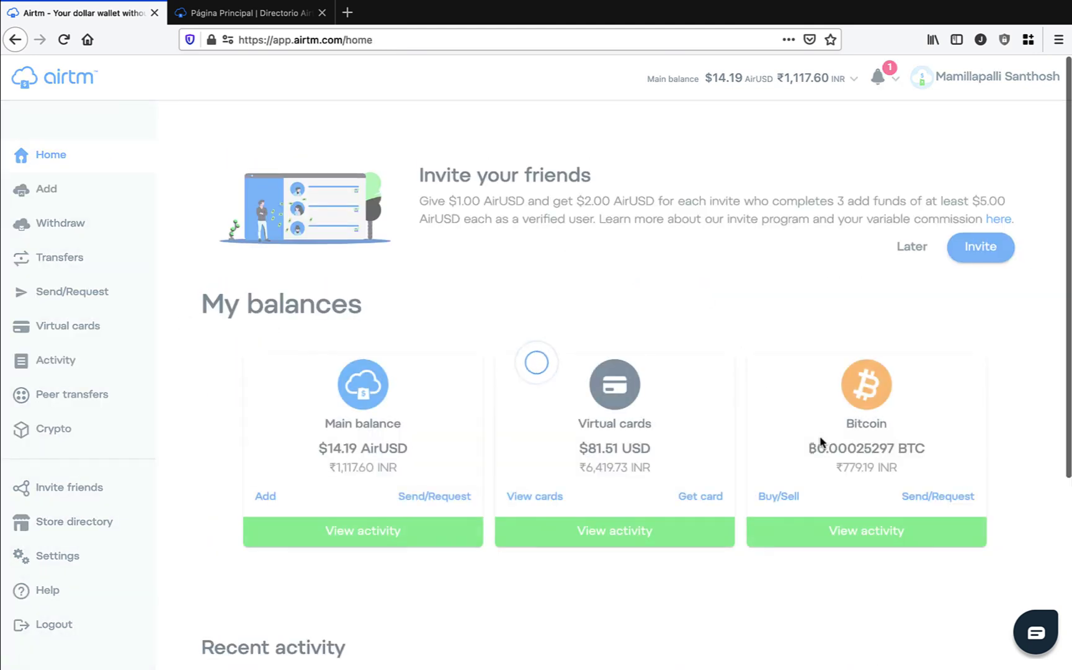
pyautogui.click(776, 561)
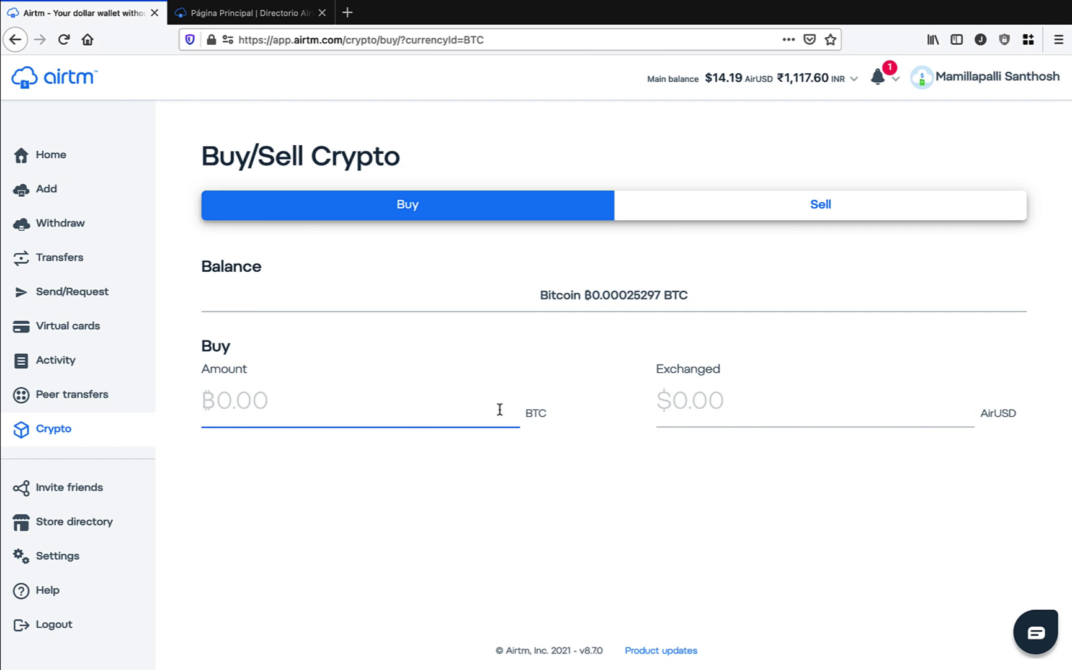
pyautogui.click(793, 215)
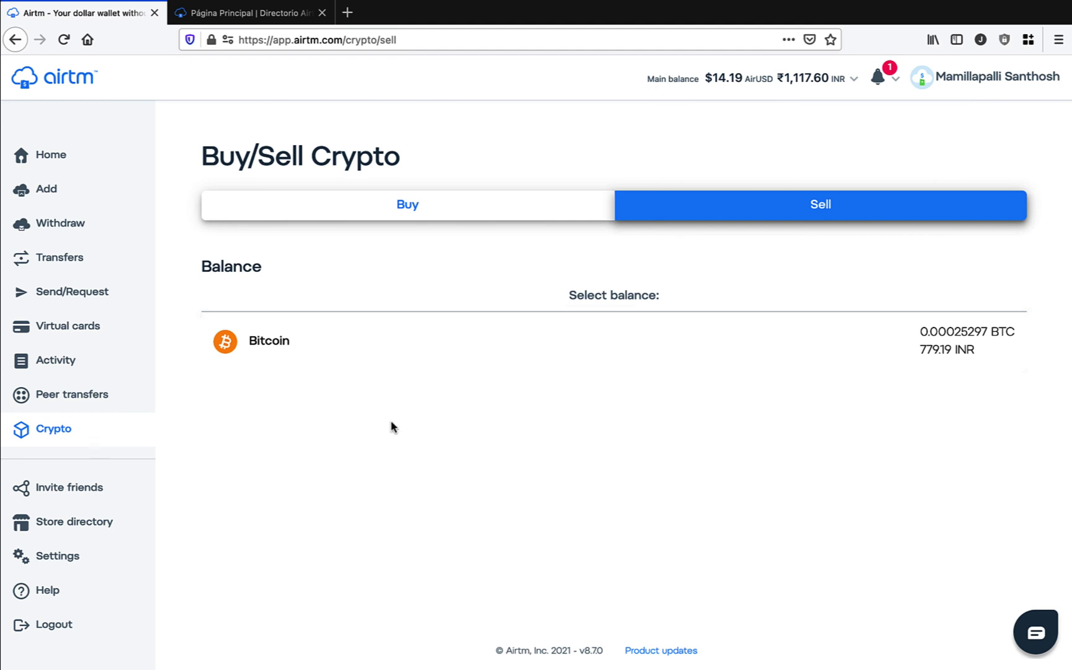
# Choose the 0.00025297 BTC Bitcoin balance on the Sell tab.
pyautogui.click(448, 208)
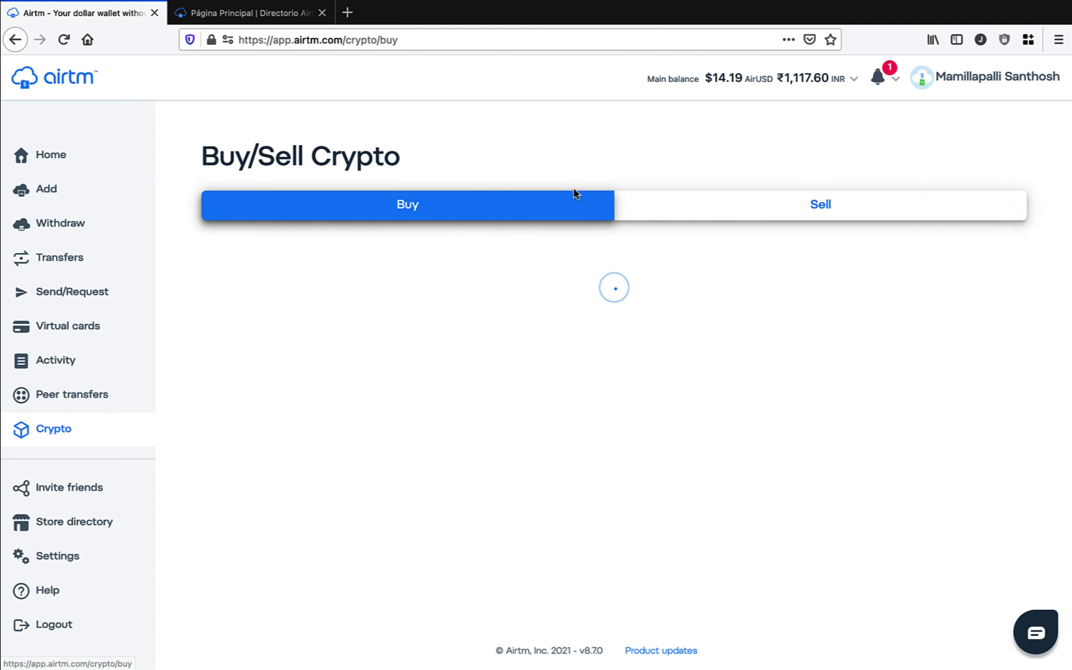
pyautogui.click(726, 208)
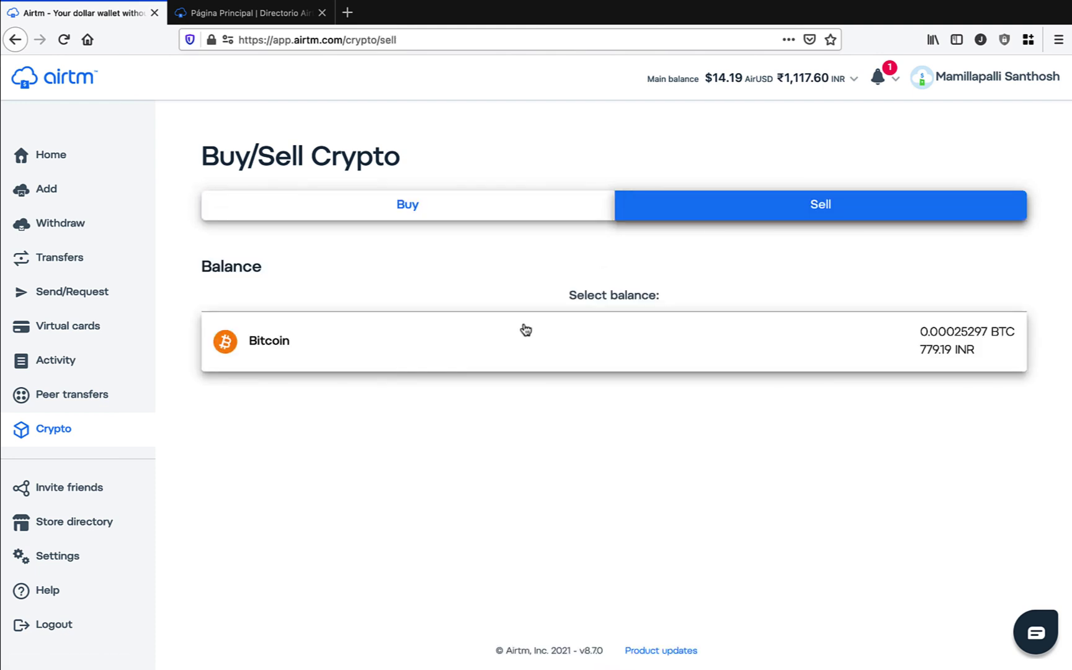
pyautogui.click(524, 332)
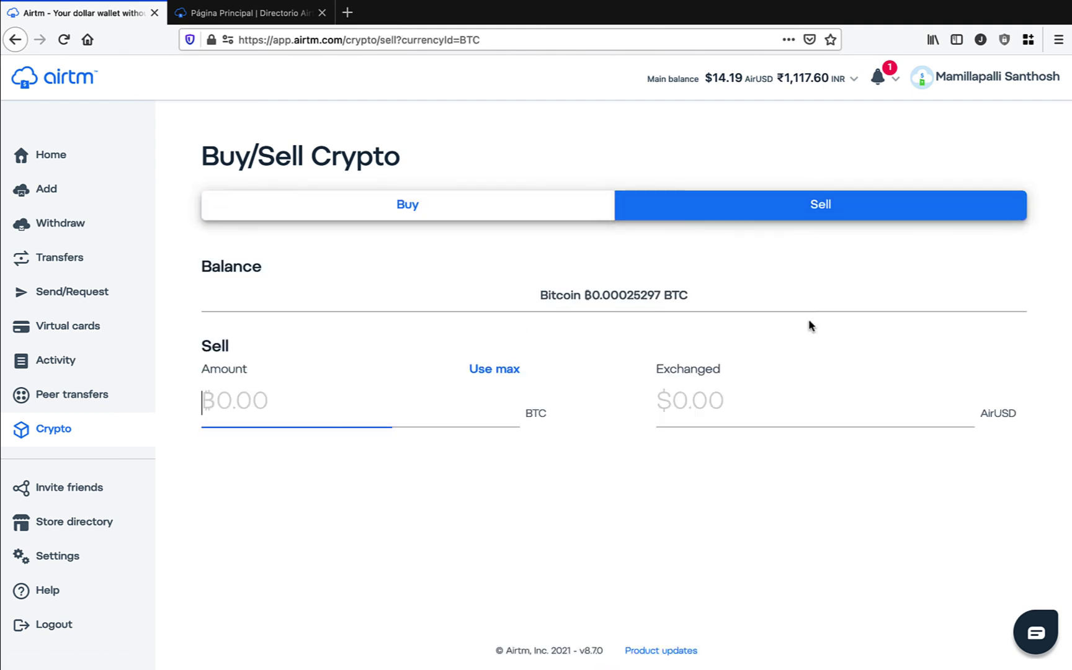
# Enter $10.00 to sell, confirm, dismiss the insufficient funds warning, and go back Home.
pyautogui.click(715, 403)
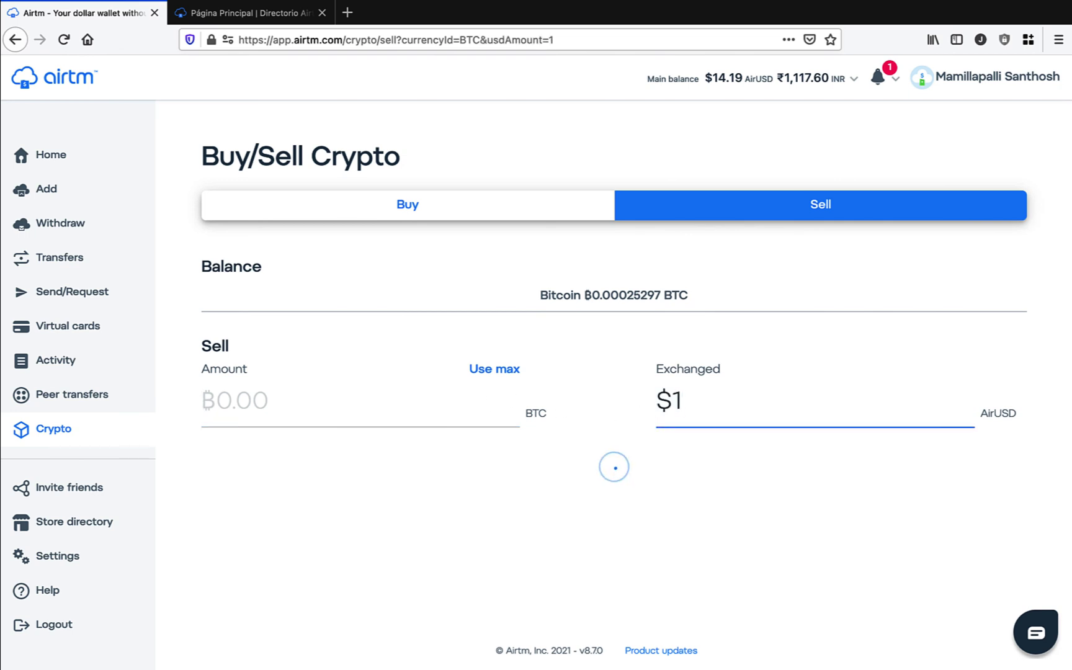
pyautogui.write('0')
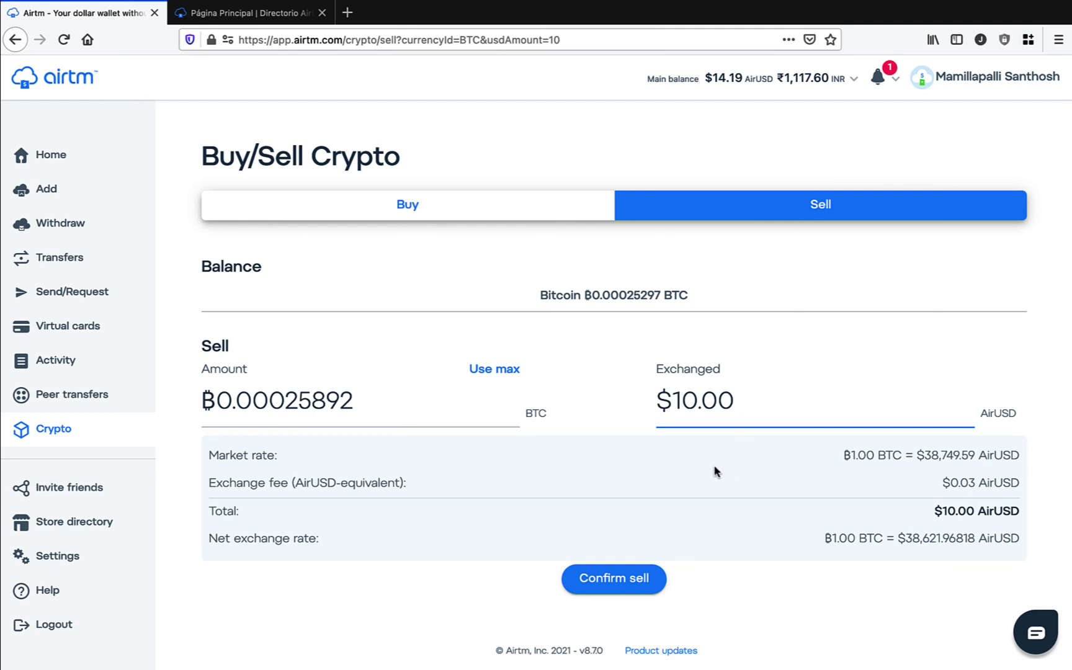
pyautogui.click(620, 580)
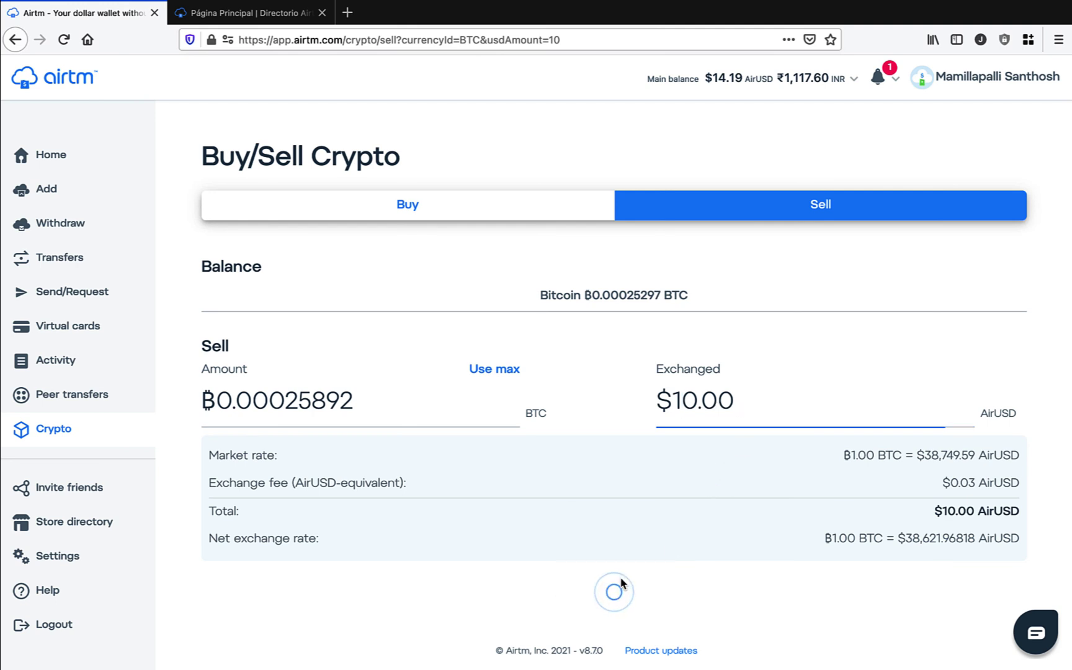
pyautogui.click(622, 582)
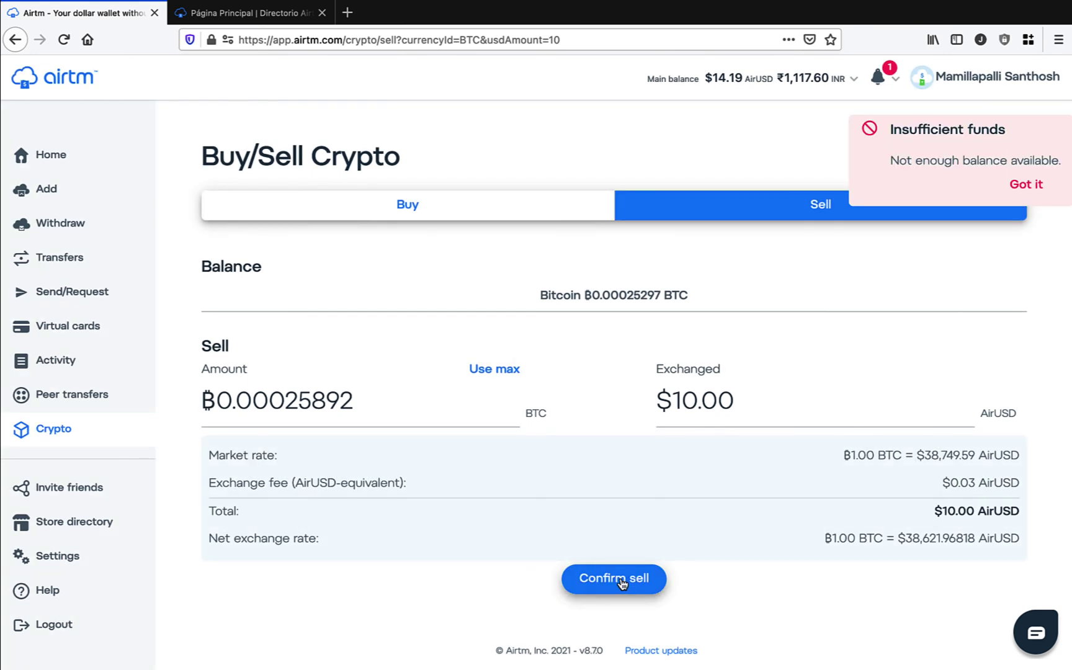
pyautogui.click(1029, 185)
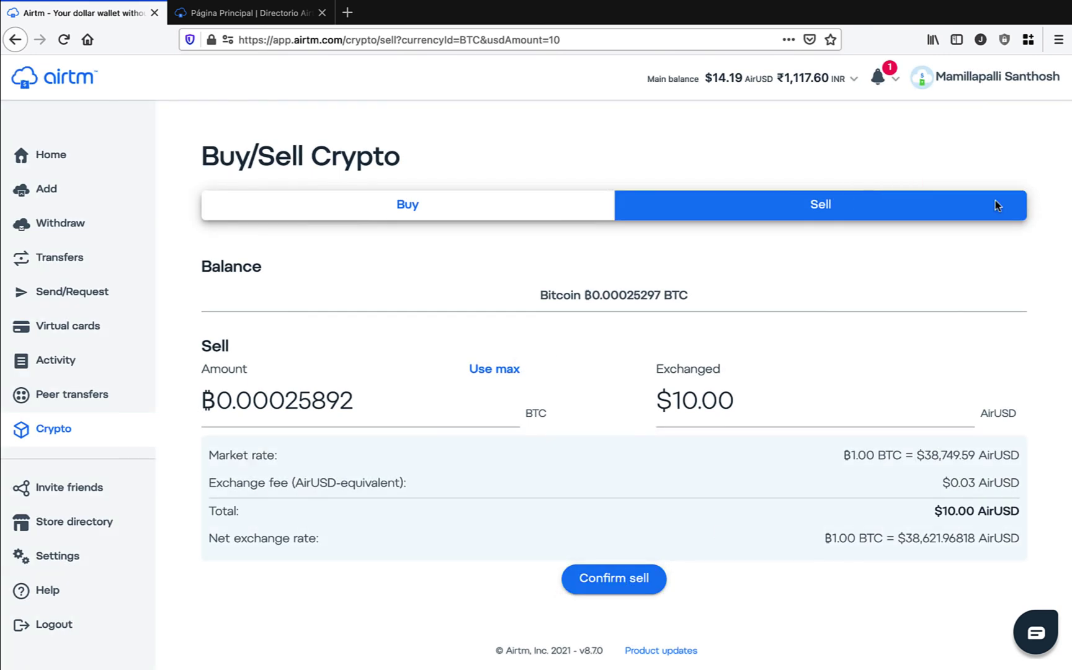
pyautogui.click(30, 172)
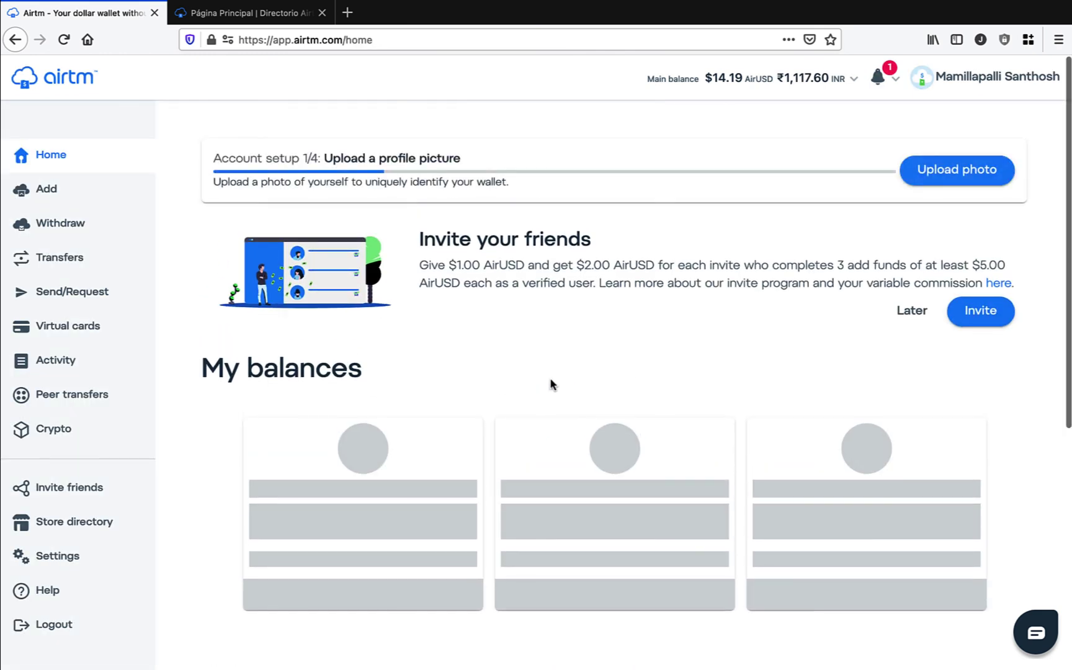
# Scroll through My balances on Home, then open Help in a new tab.
pyautogui.scroll(-2, 551, 385)
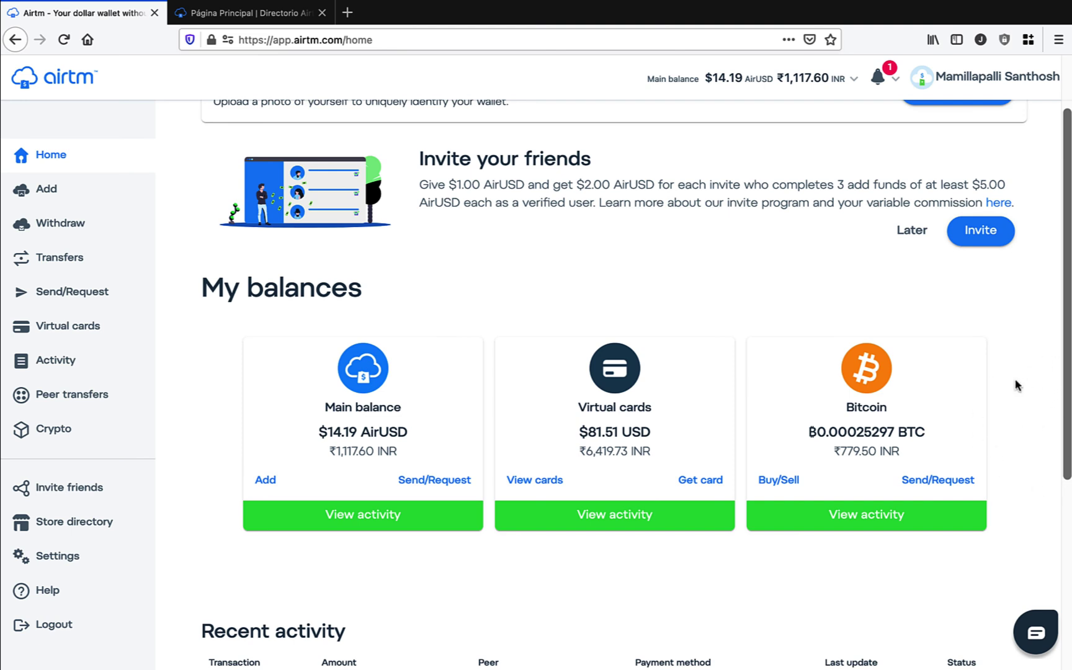
pyautogui.scroll(2, 248, 537)
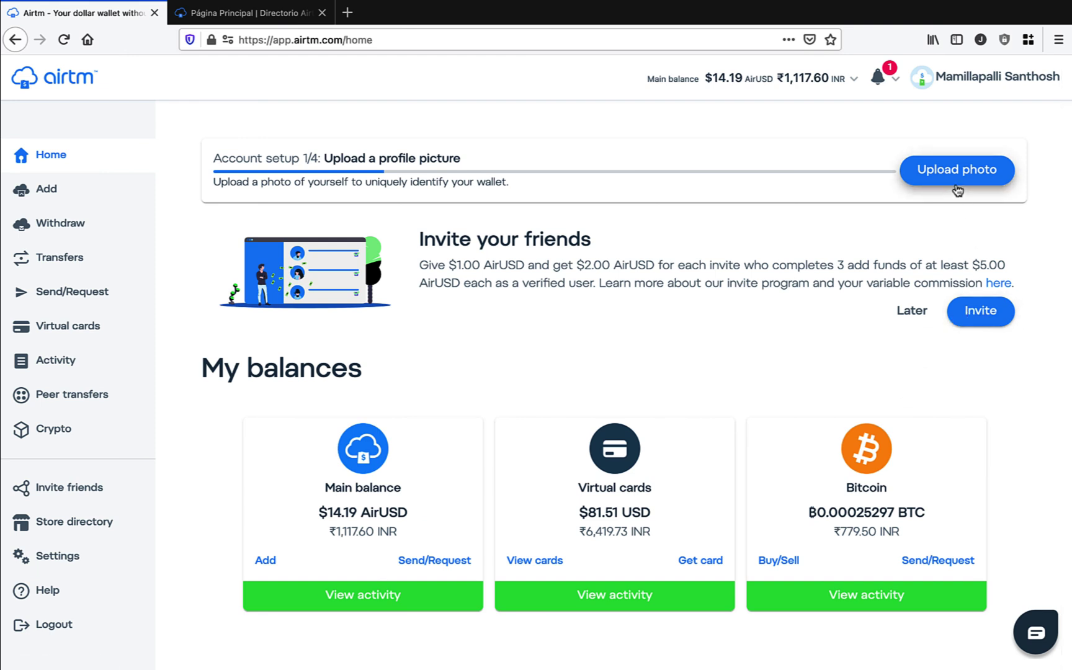
pyautogui.scroll(-3, 673, 452)
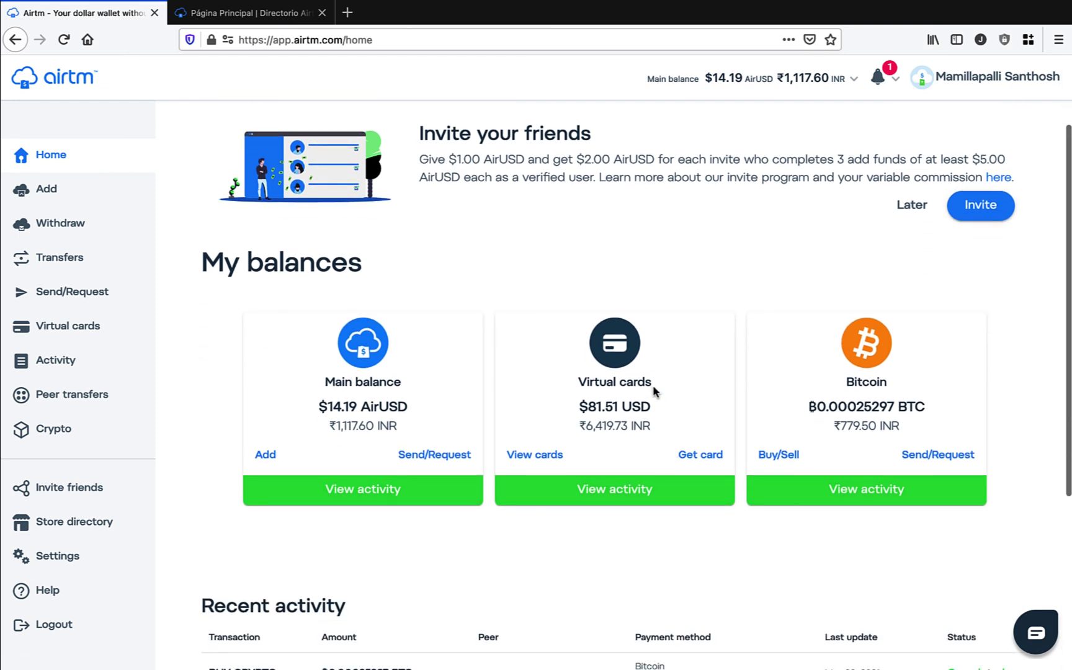
pyautogui.click(61, 597)
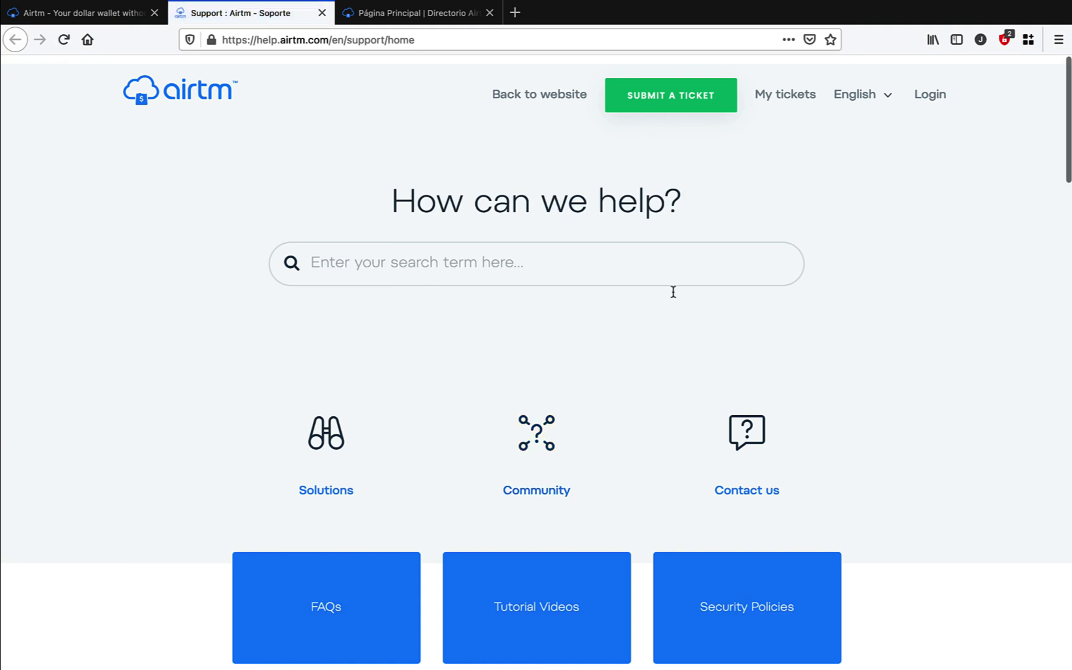
pyautogui.scroll(-3, 510, 352)
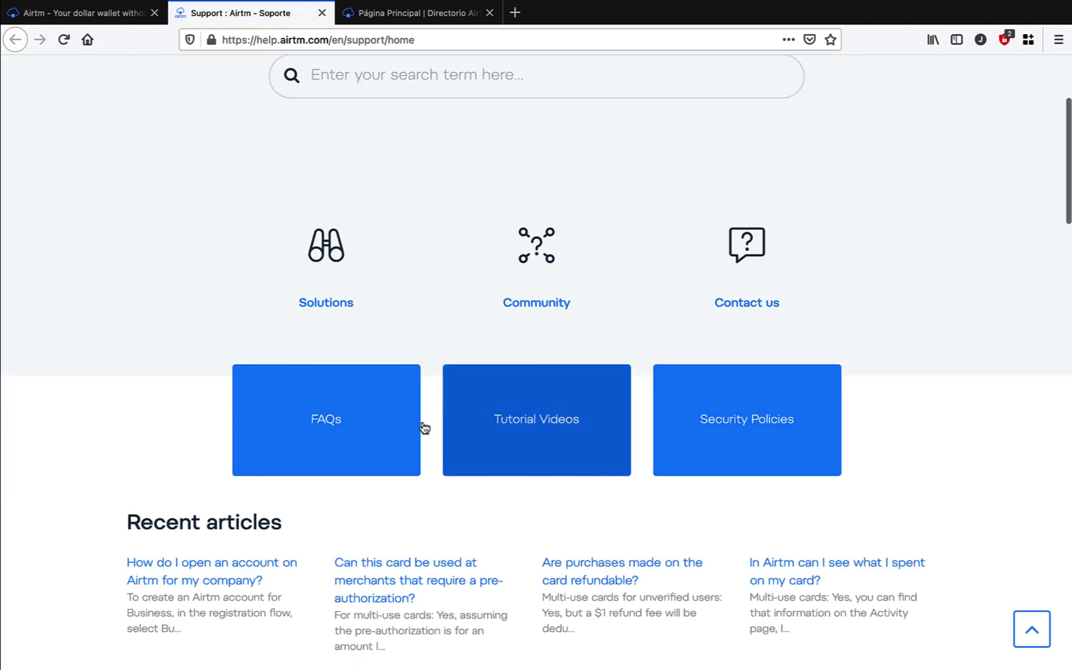
pyautogui.click(363, 437)
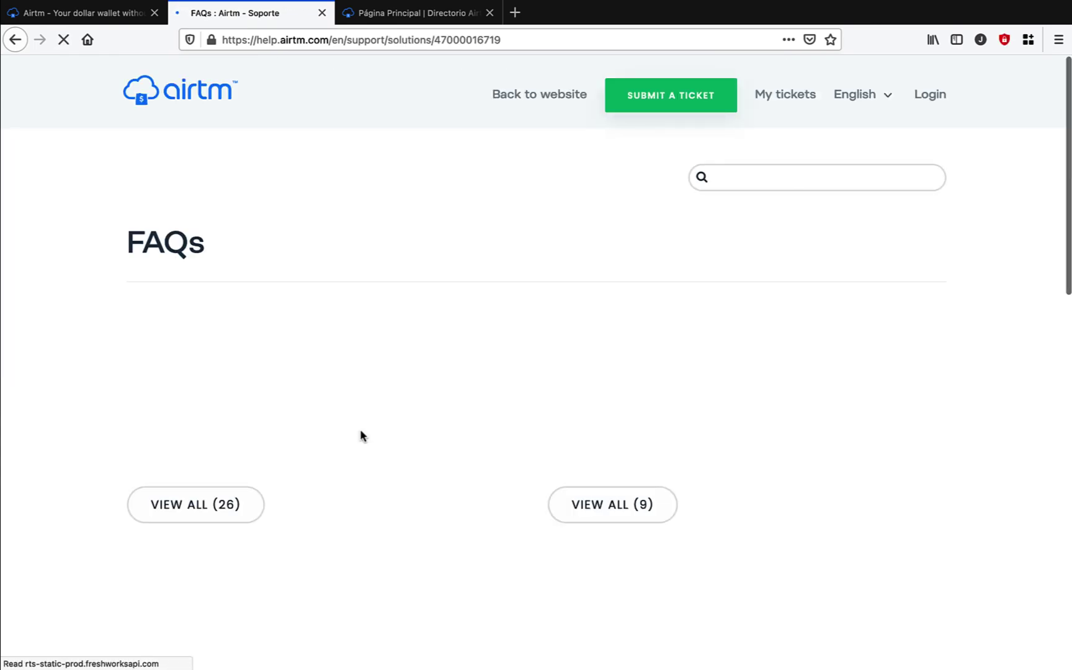
pyautogui.scroll(-10, 363, 436)
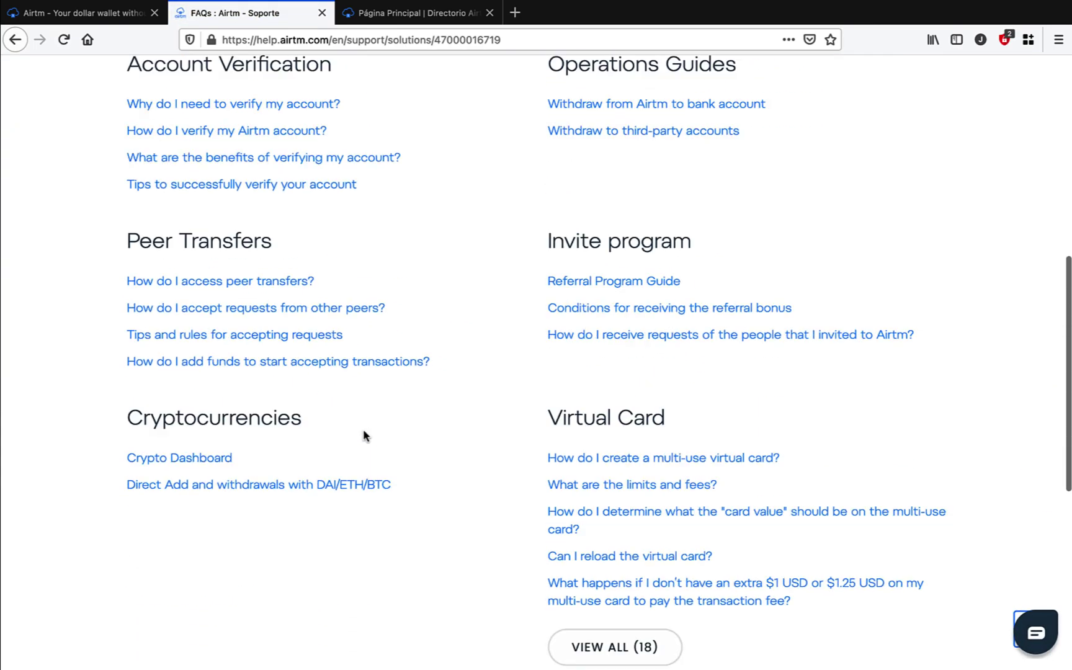
pyautogui.scroll(-5, 364, 436)
pyautogui.press('Home')
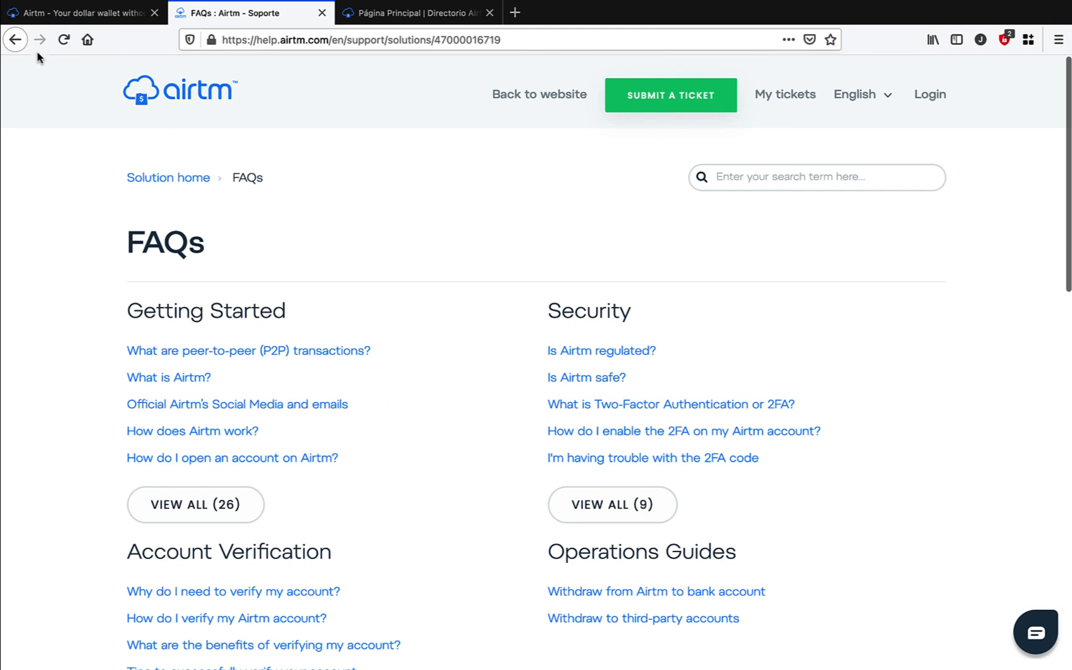
pyautogui.click(11, 42)
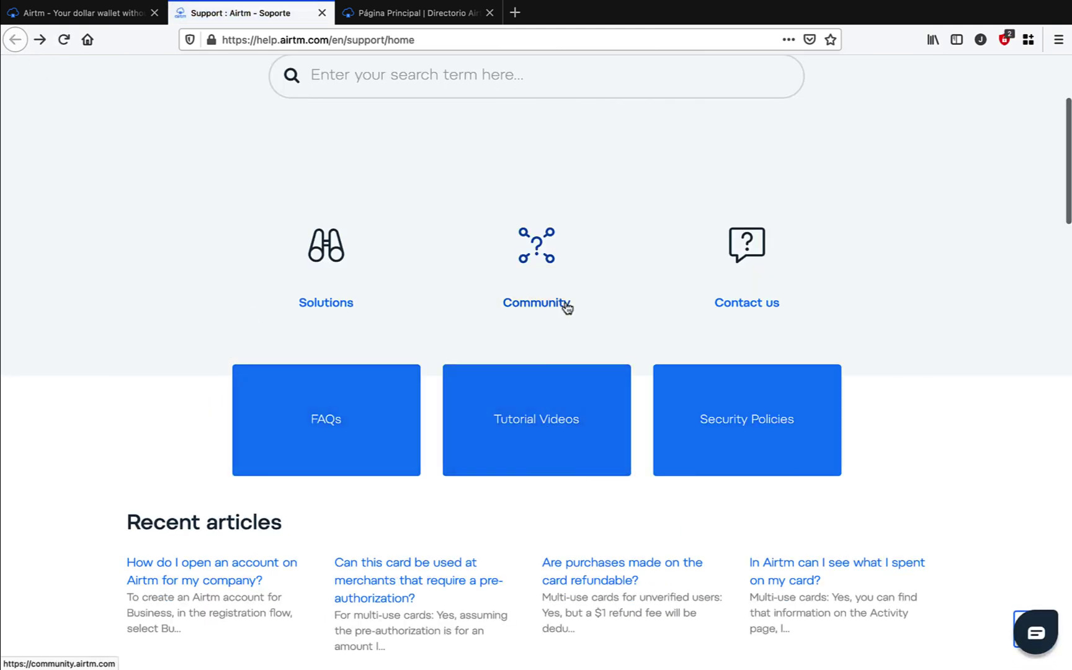
pyautogui.click(553, 436)
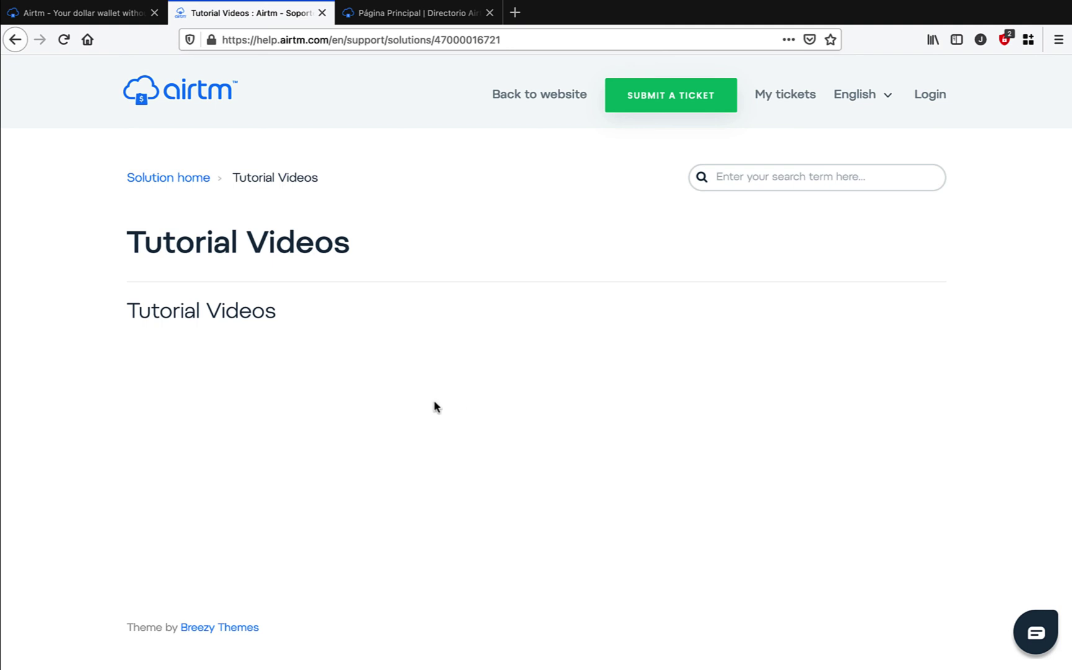
pyautogui.click(15, 41)
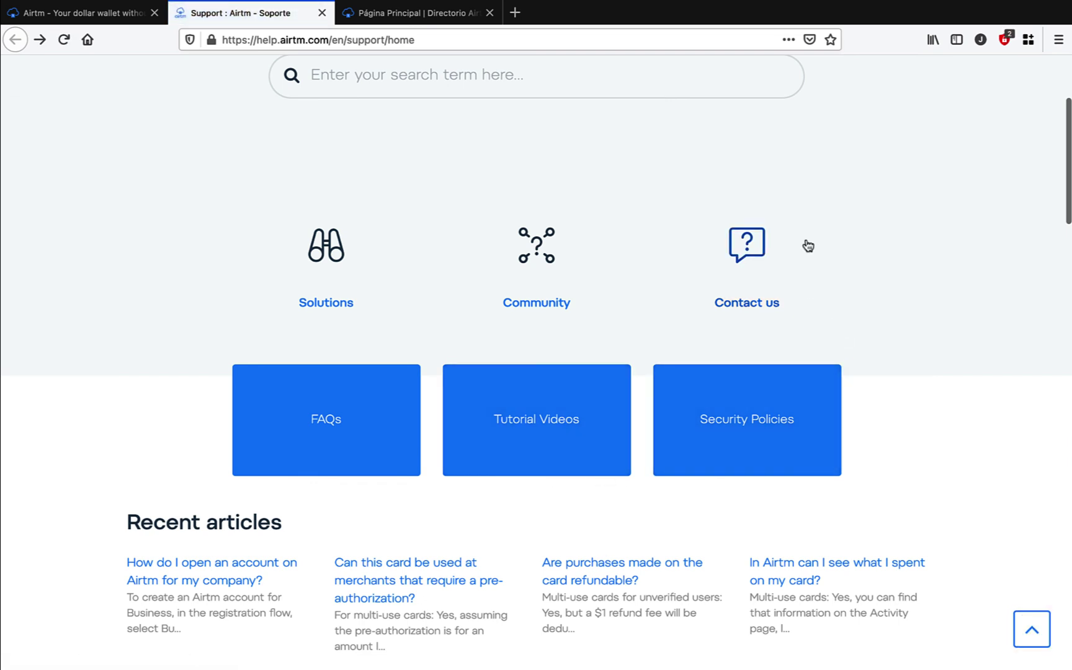
pyautogui.scroll(3, 806, 244)
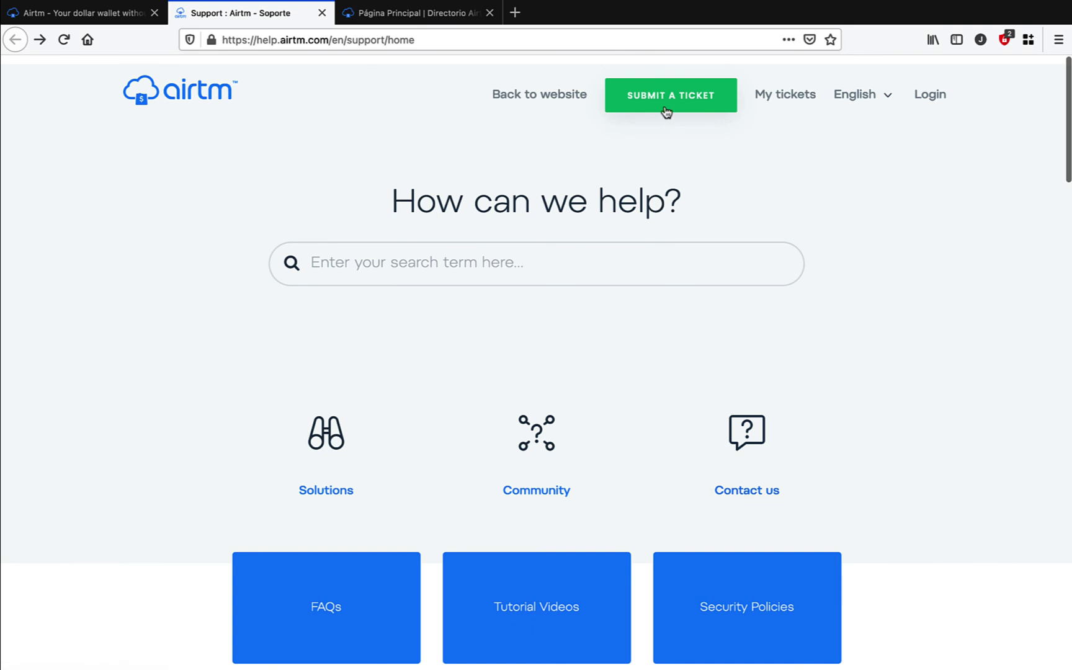
# Open Submit a ticket and inspect the email, Subject and Reason fields without filling them.
pyautogui.click(659, 104)
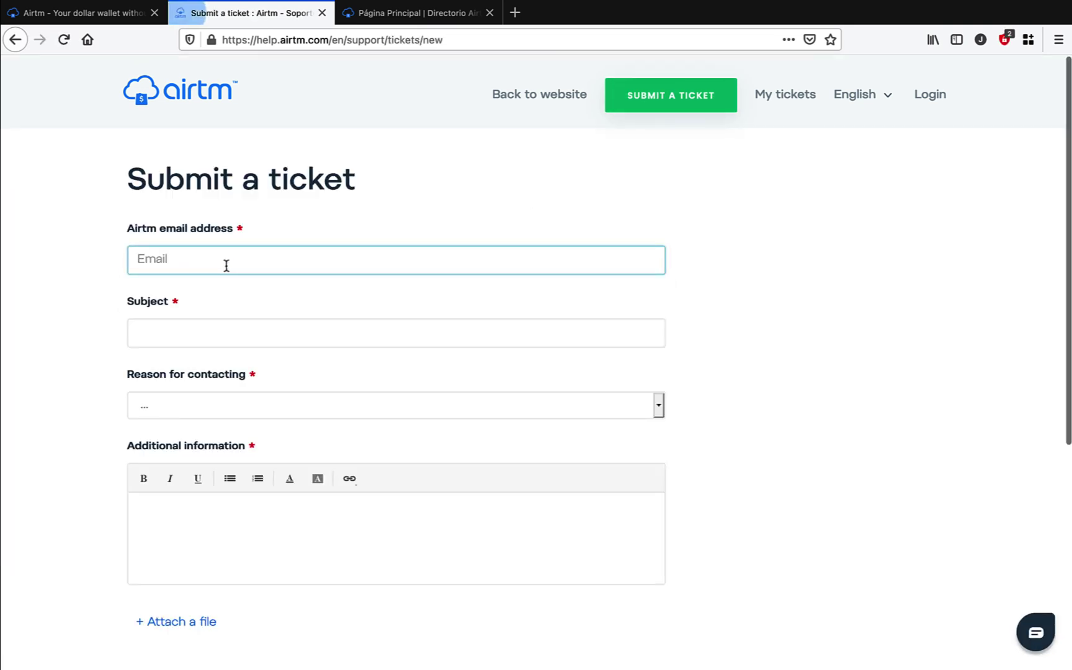
pyautogui.click(226, 266)
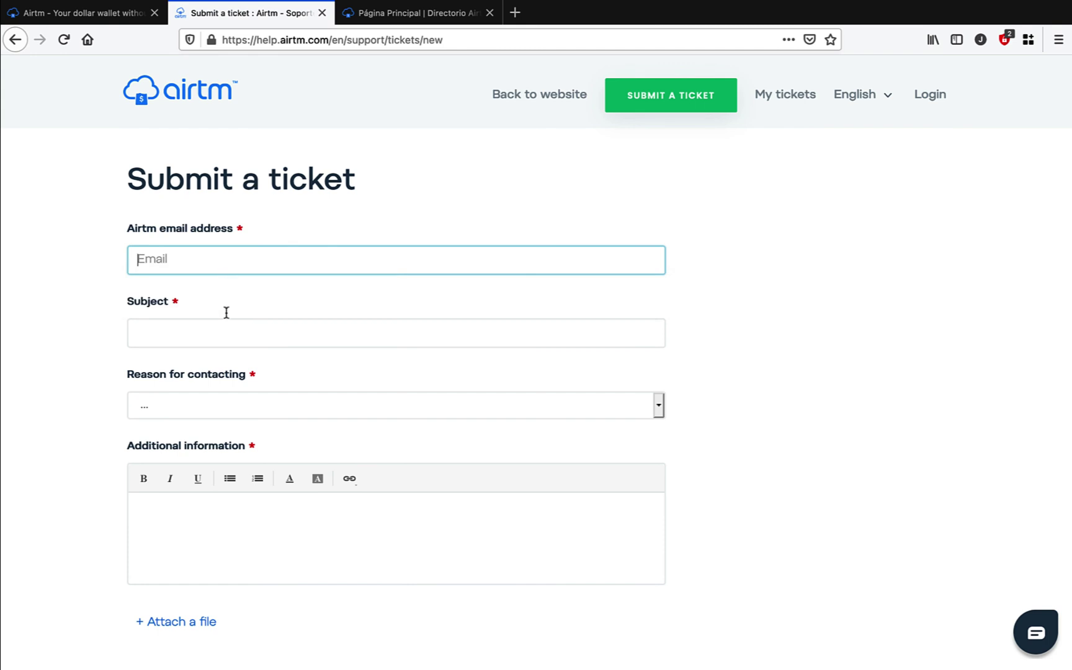
pyautogui.click(220, 337)
pyautogui.click(219, 405)
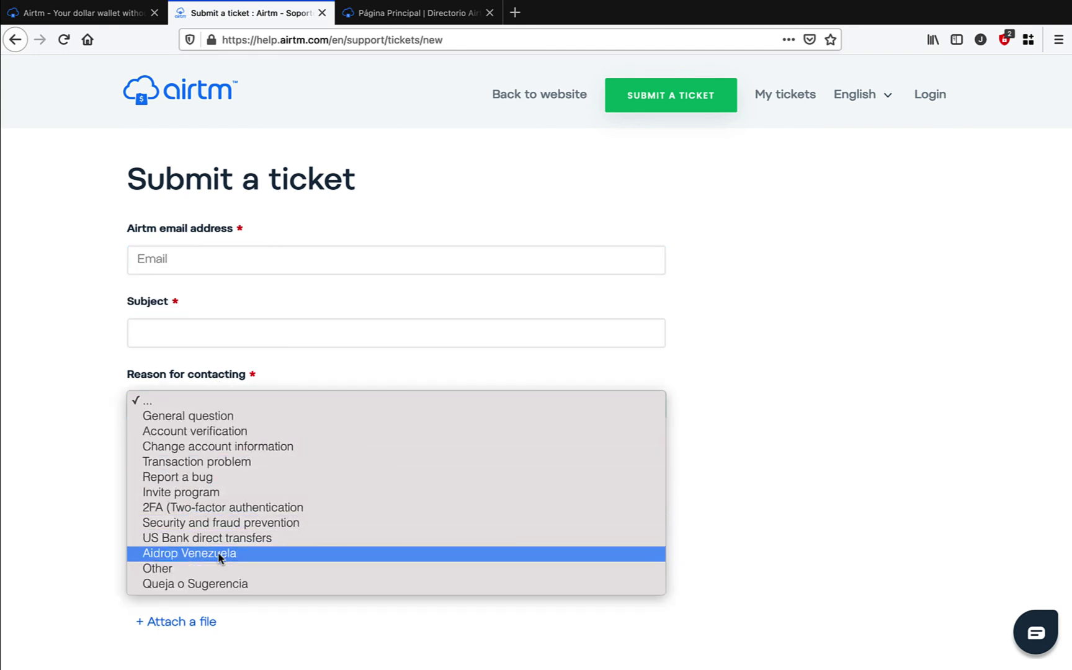
pyautogui.click(69, 450)
pyautogui.scroll(-1, 73, 452)
pyautogui.scroll(-3, 73, 452)
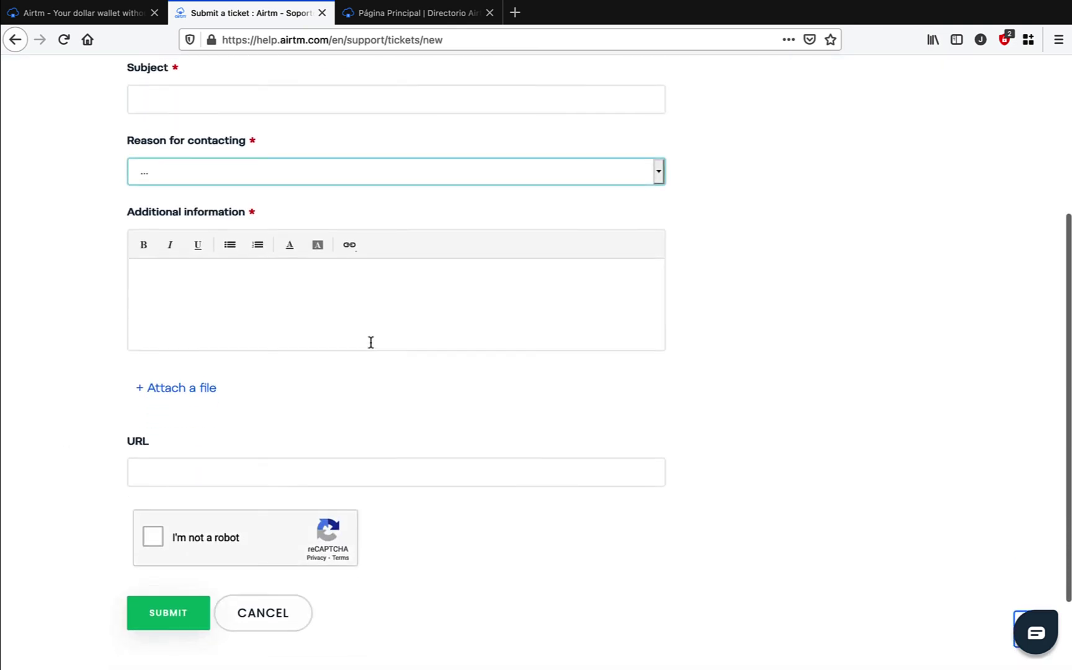
# Check the additional information field, then switch back to the Airtm wallet tab.
pyautogui.click(255, 318)
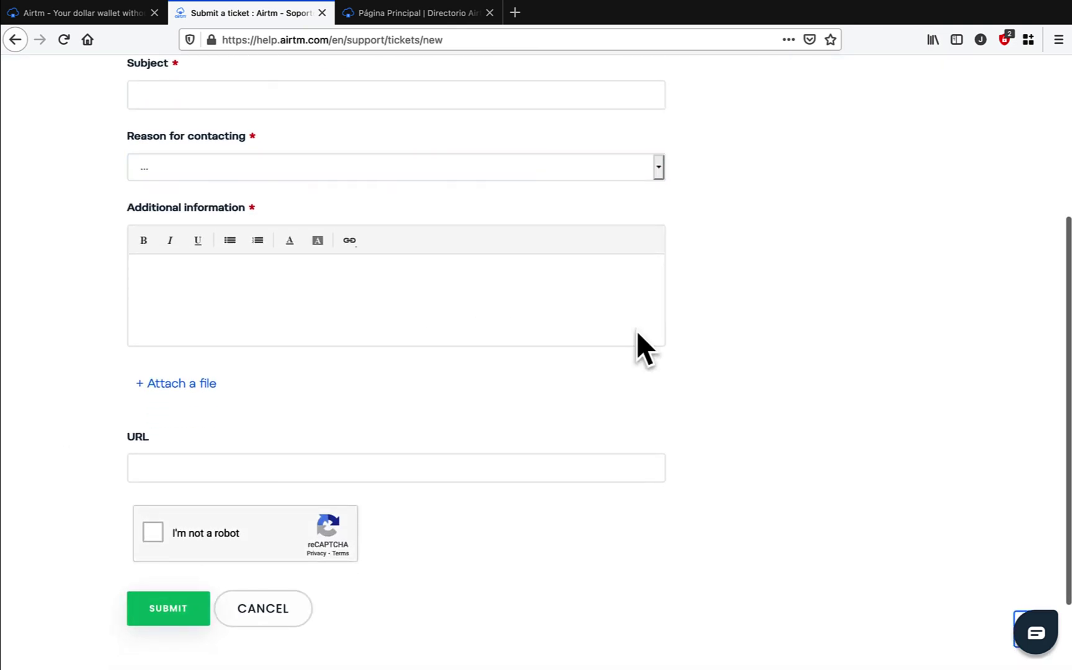
pyautogui.scroll(4, 445, 477)
pyautogui.scroll(-5, 444, 478)
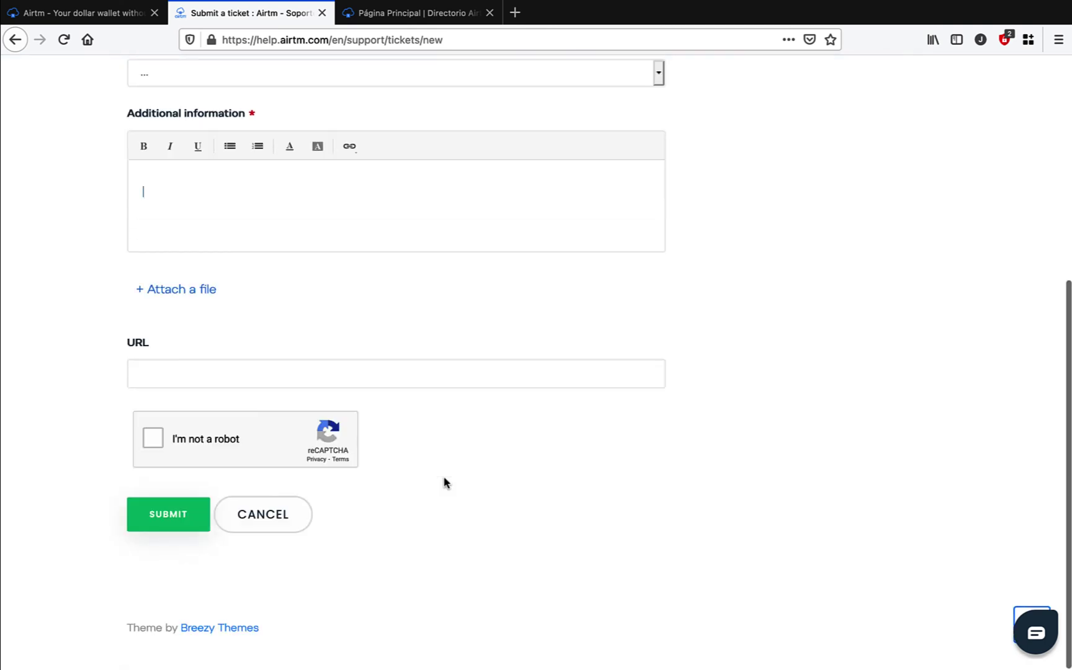
pyautogui.scroll(5, 443, 481)
pyautogui.scroll(1, 131, 129)
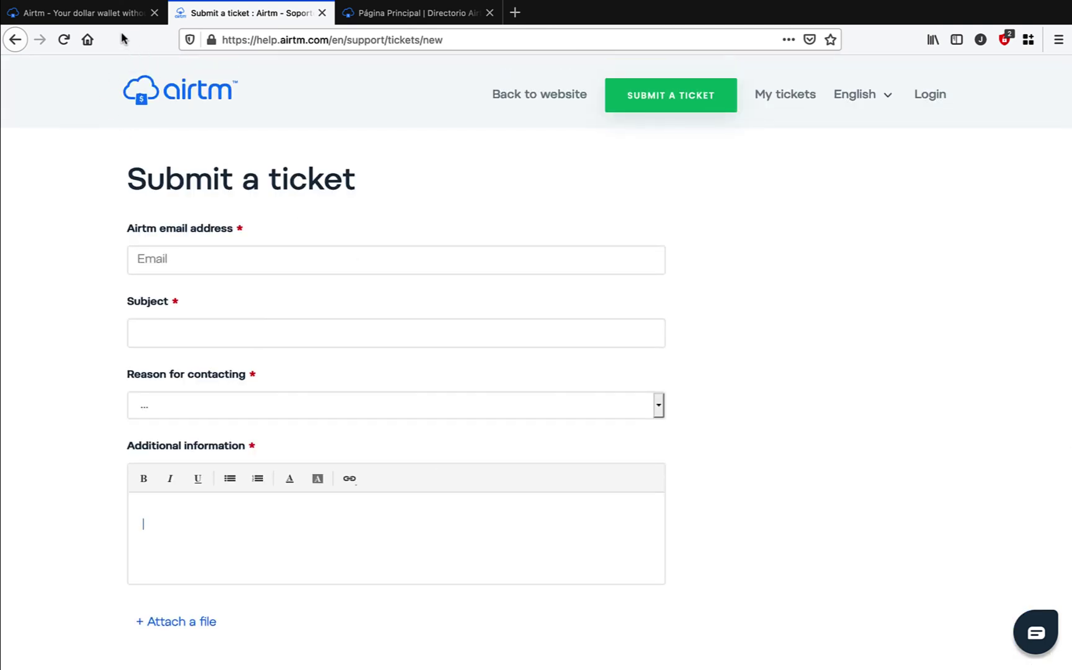
pyautogui.click(100, 14)
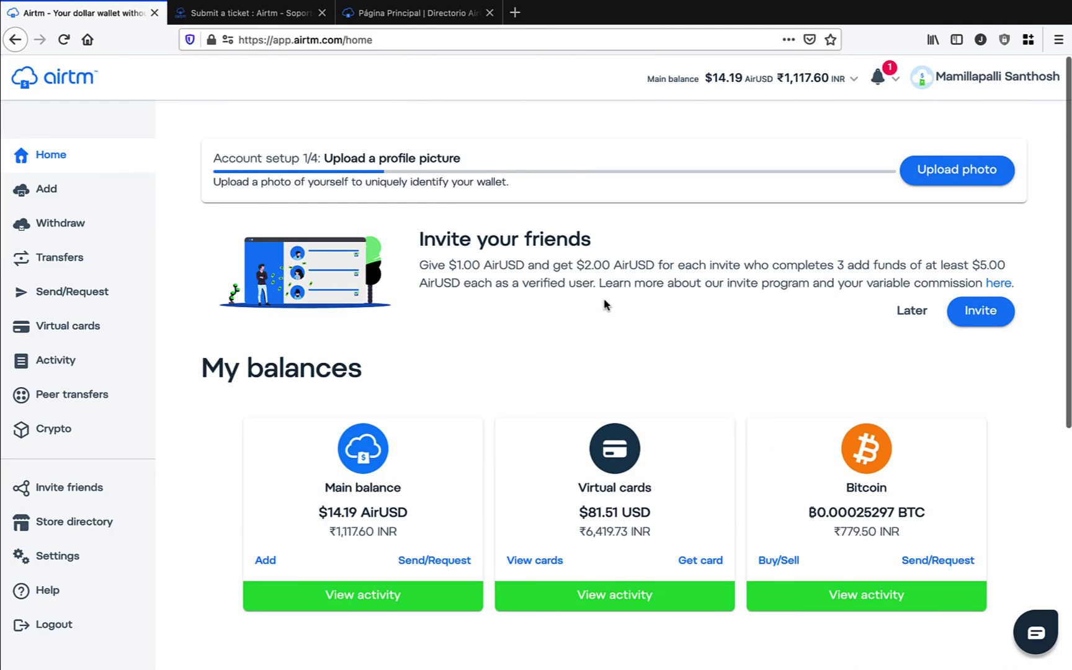